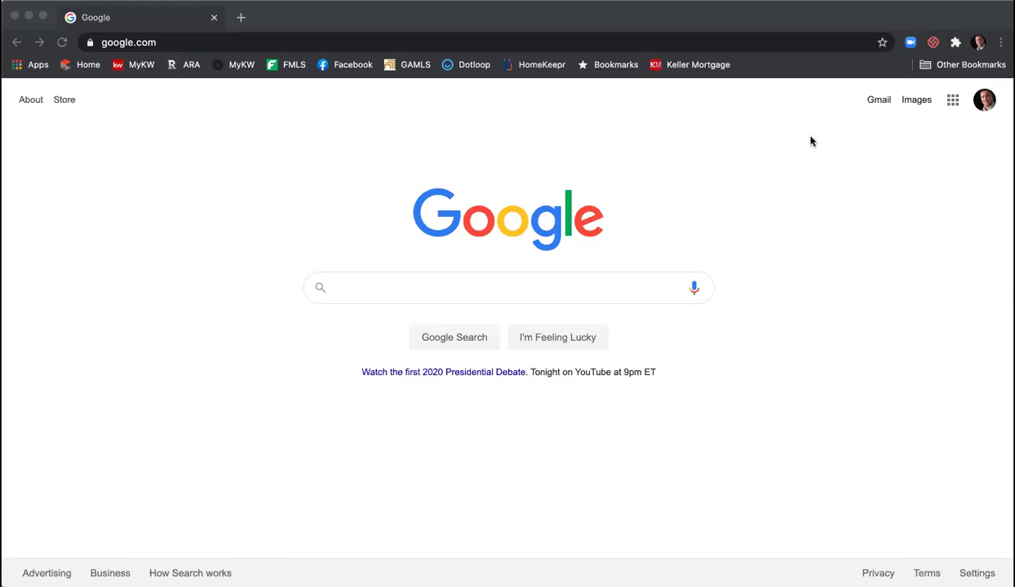
- Enter 'agent.' in Chrome's address bar so agent.kw.com/login autocompletes
{"action": "left_click", "coordinate": [734, 39]}
{"action": "type", "text": "agent.kw"}
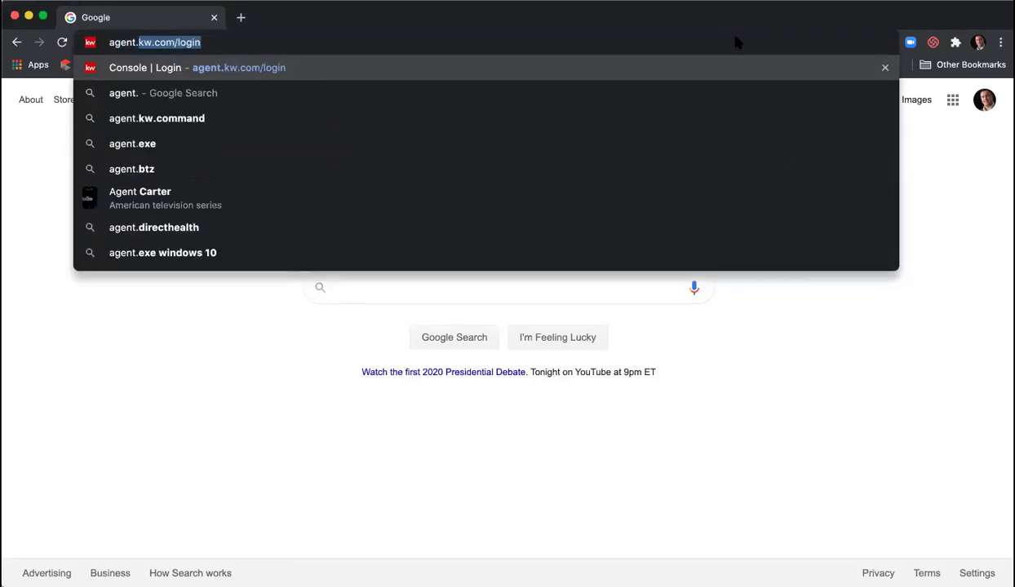
- Load agent.kw.com/login and sign in to Keller Cloud with the saved credentials
{"action": "key", "text": "Return"}
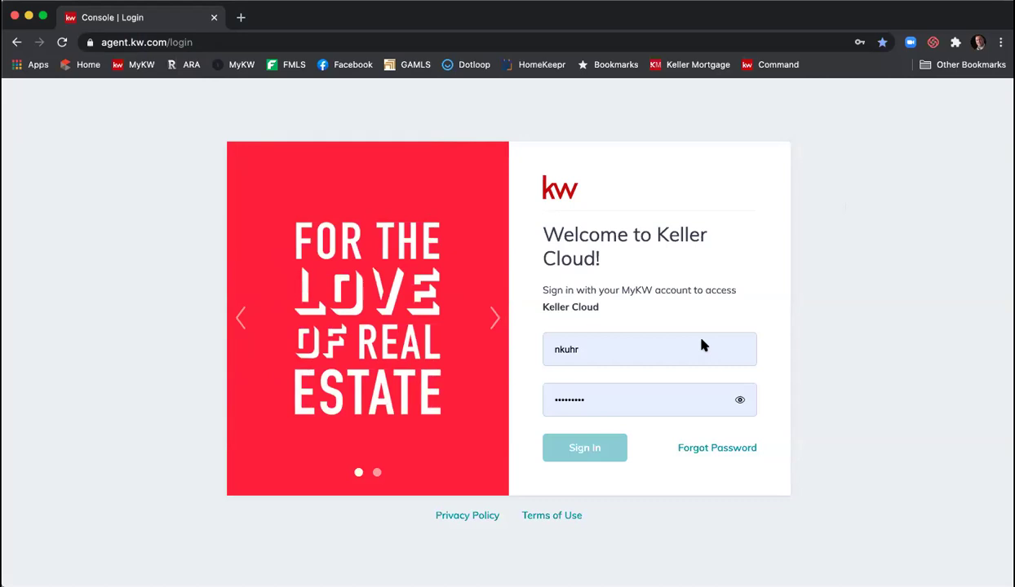
{"action": "left_click", "coordinate": [554, 448]}
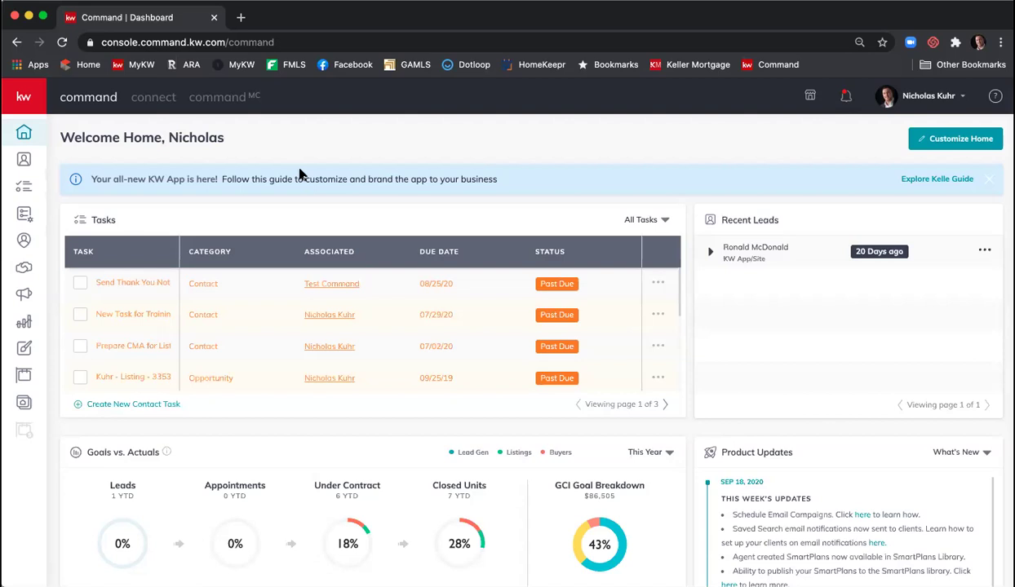
- Expand and collapse the left navigation sidebar twice on the Welcome Home dashboard
{"action": "left_click", "coordinate": [31, 98]}
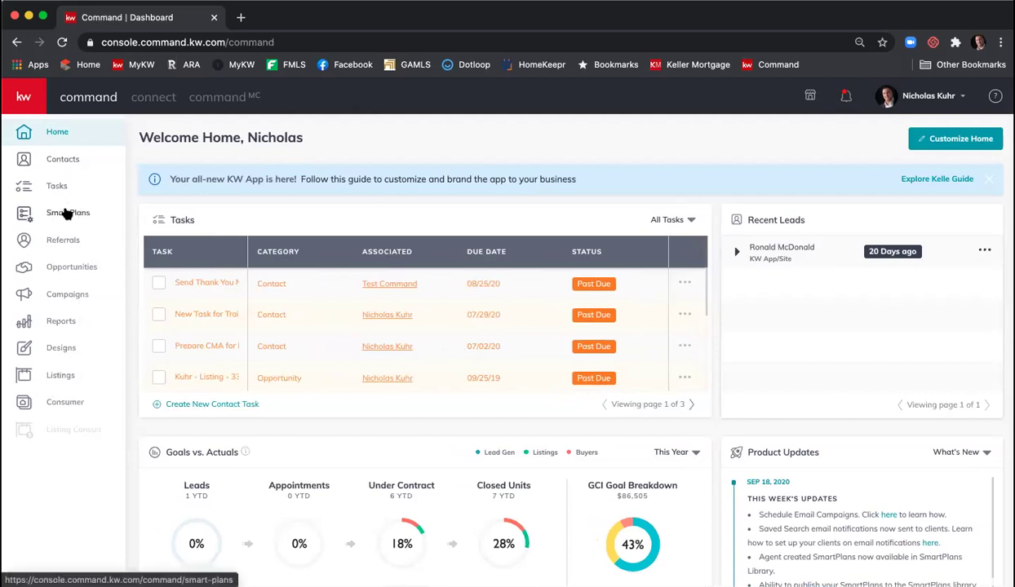
{"action": "left_click", "coordinate": [29, 104]}
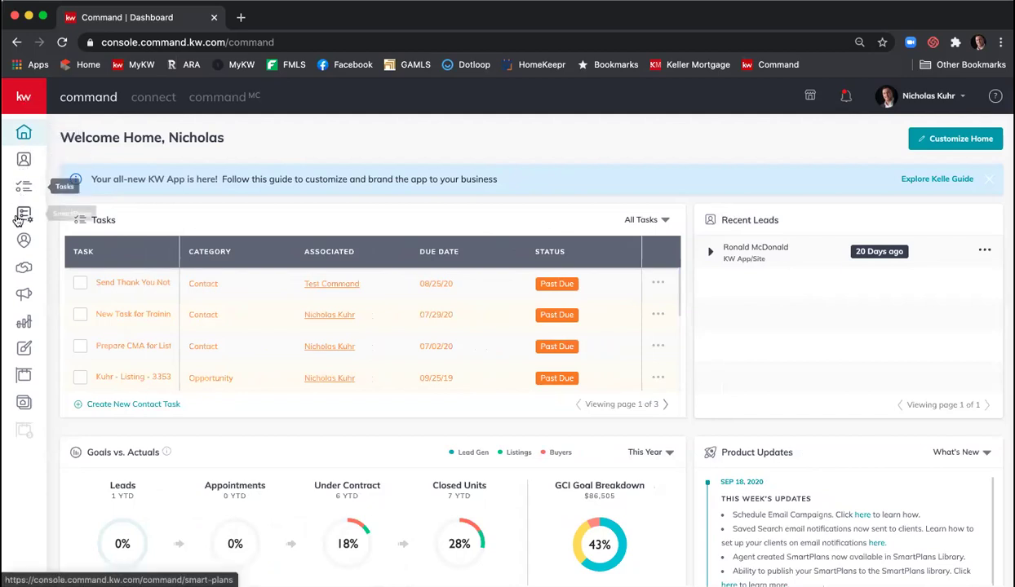
{"action": "left_click", "coordinate": [26, 100]}
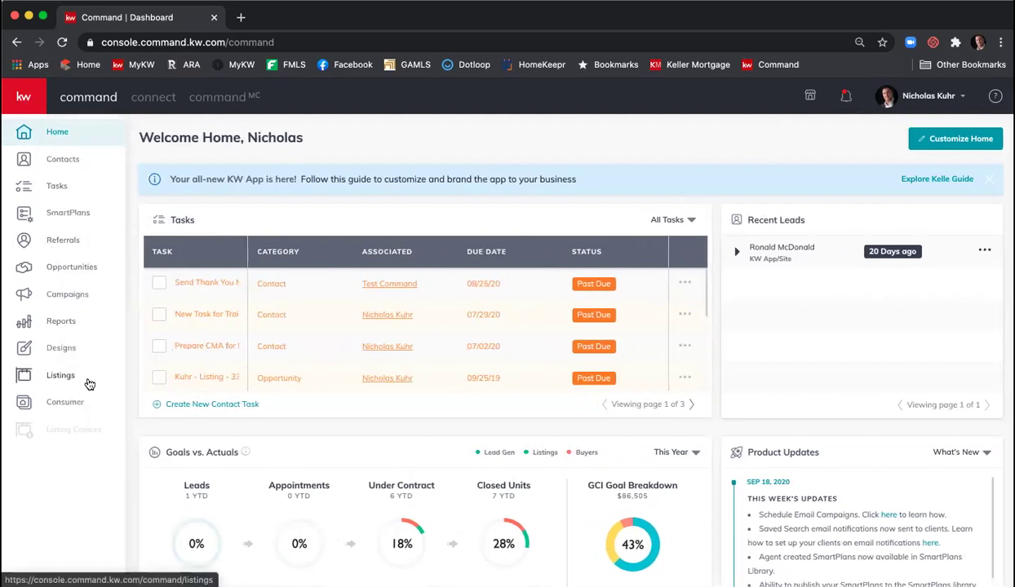
{"action": "left_click", "coordinate": [26, 100]}
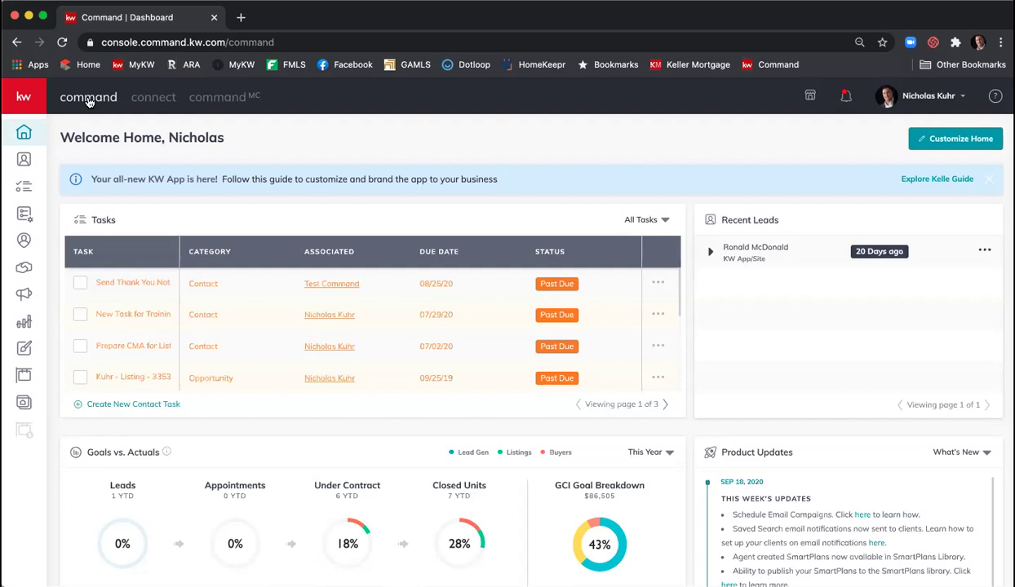
- Switch to Connect to view the Atlanta - Sandy Springs and Southeast group feeds
{"action": "left_click", "coordinate": [141, 100]}
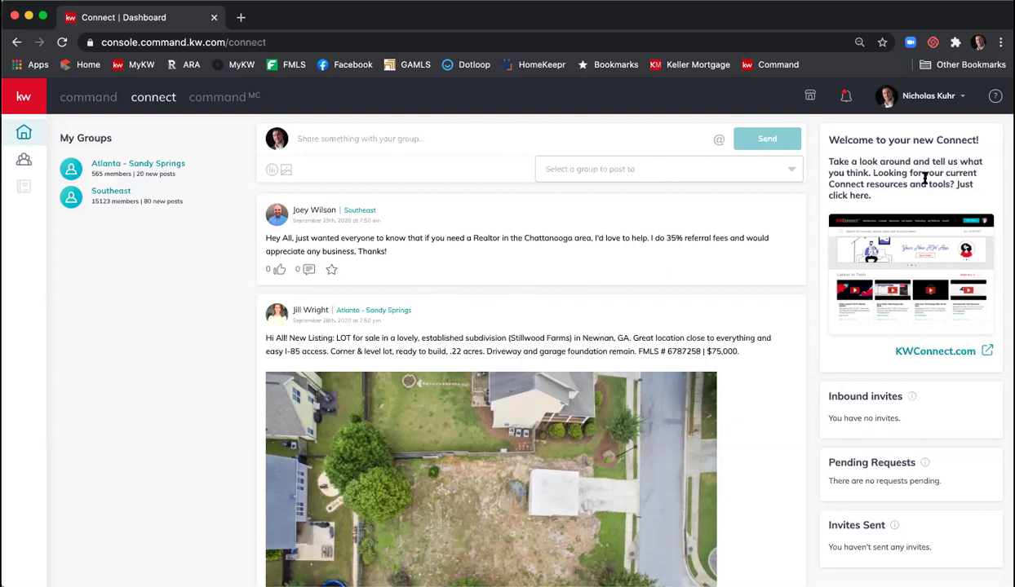
- Open KWConnect.com in a new tab and scroll to Tuesday 9/29/2020's livestream schedule
{"action": "left_click", "coordinate": [946, 352]}
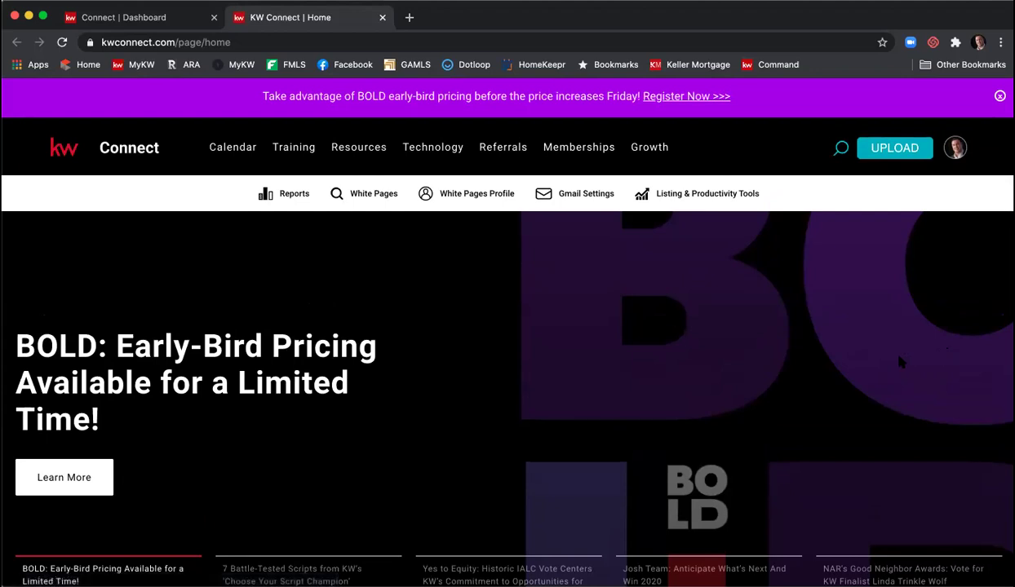
{"action": "scroll", "coordinate": [803, 329], "scroll_direction": "down", "scroll_amount": 5}
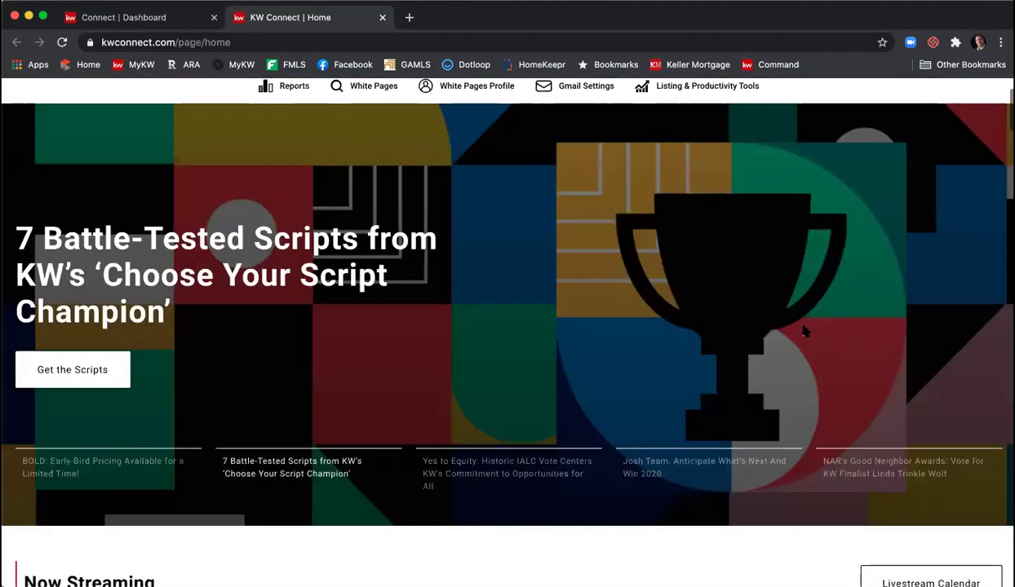
{"action": "scroll", "coordinate": [804, 329], "scroll_direction": "down", "scroll_amount": 5}
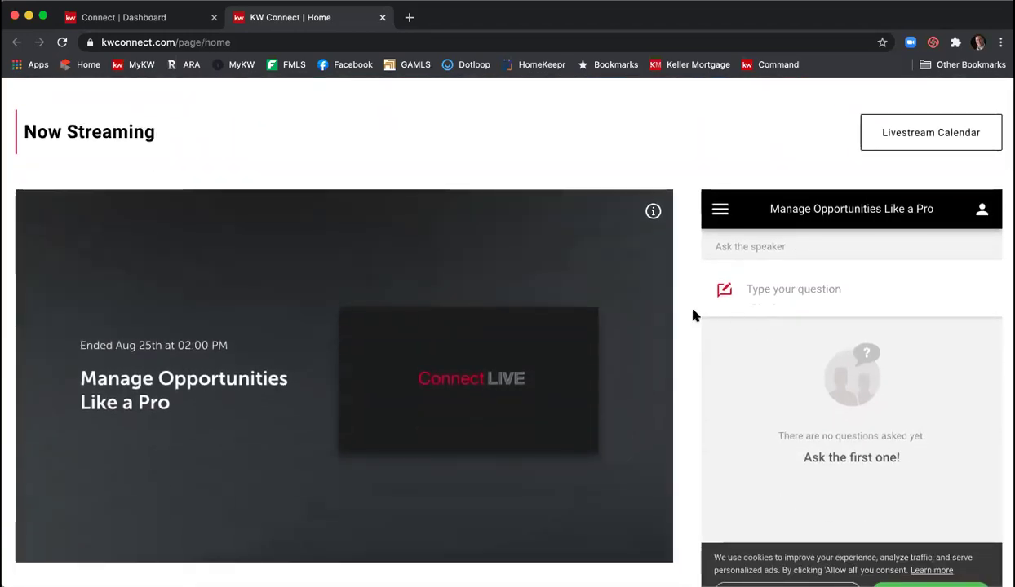
{"action": "scroll", "coordinate": [692, 311], "scroll_direction": "down", "scroll_amount": 1}
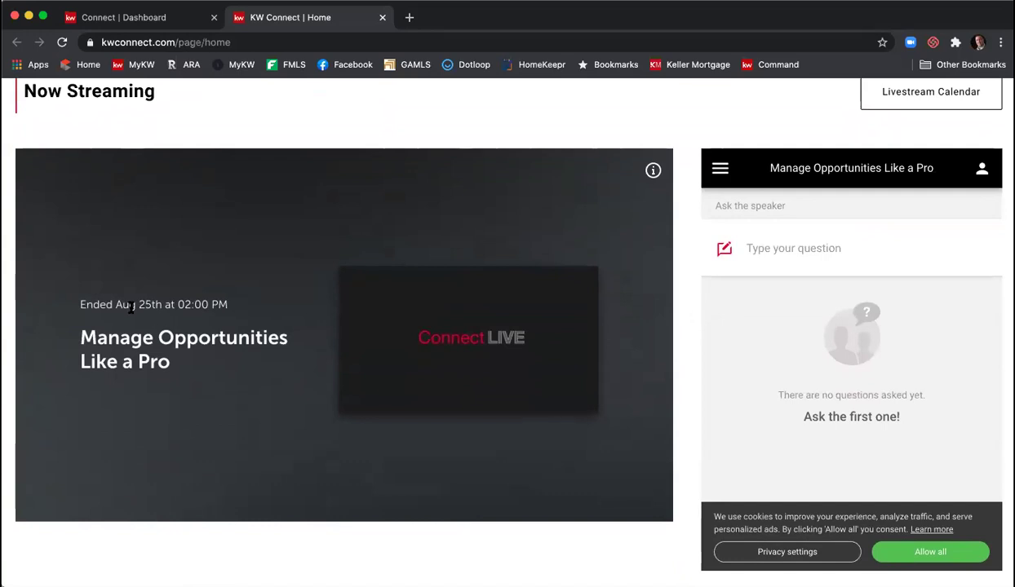
{"action": "scroll", "coordinate": [214, 311], "scroll_direction": "down", "scroll_amount": 3}
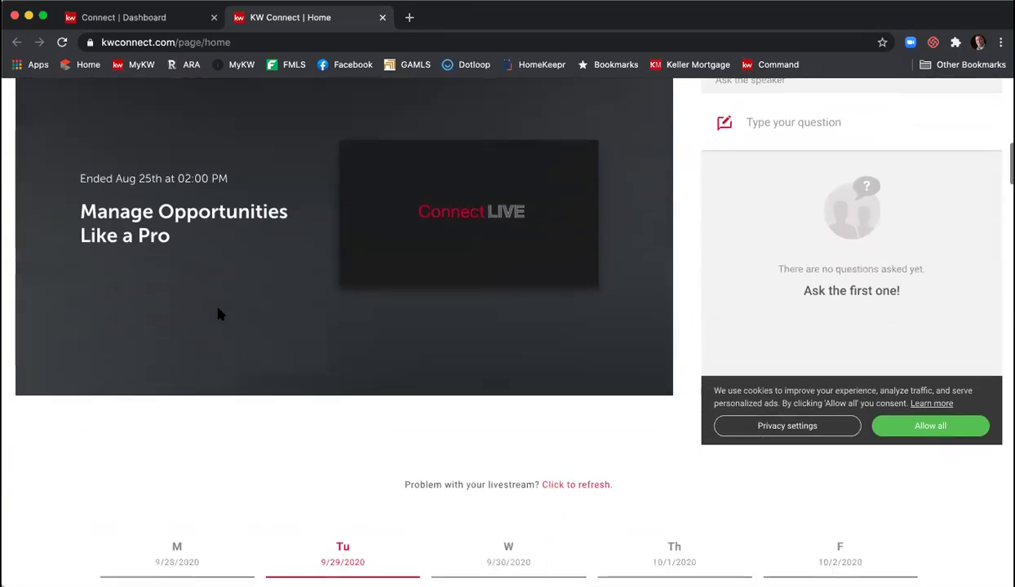
{"action": "scroll", "coordinate": [219, 313], "scroll_direction": "down", "scroll_amount": 6}
{"action": "scroll", "coordinate": [337, 368], "scroll_direction": "up", "scroll_amount": 1}
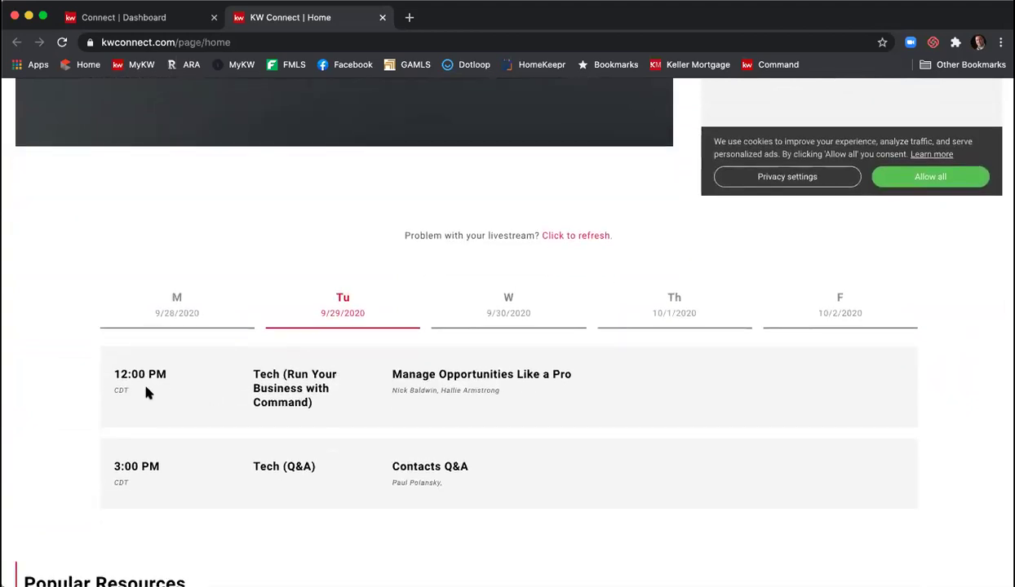
- Show the Wednesday, Thursday and Friday livestream sessions, and accept all cookies
{"action": "left_click", "coordinate": [508, 298]}
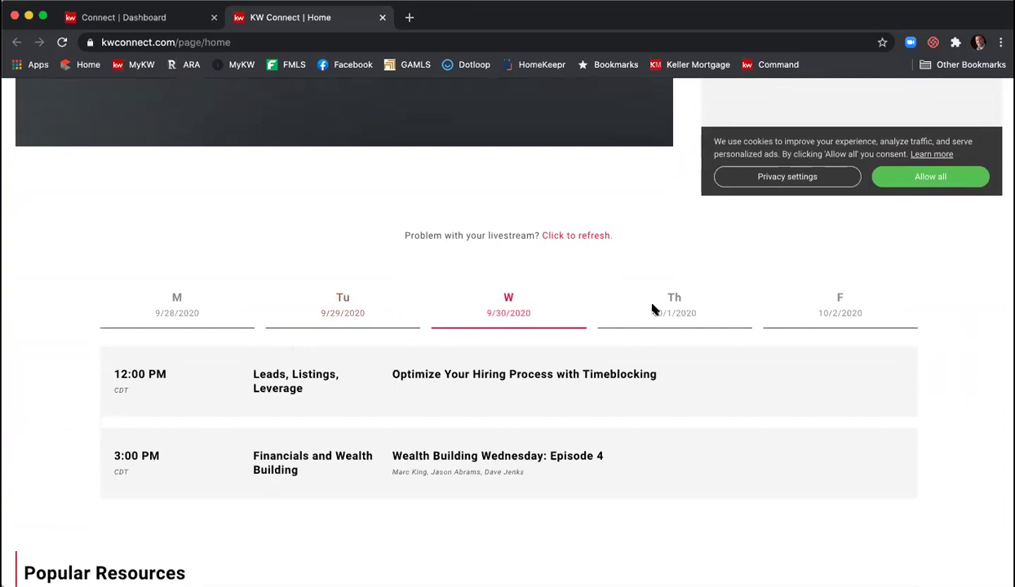
{"action": "left_click", "coordinate": [674, 303]}
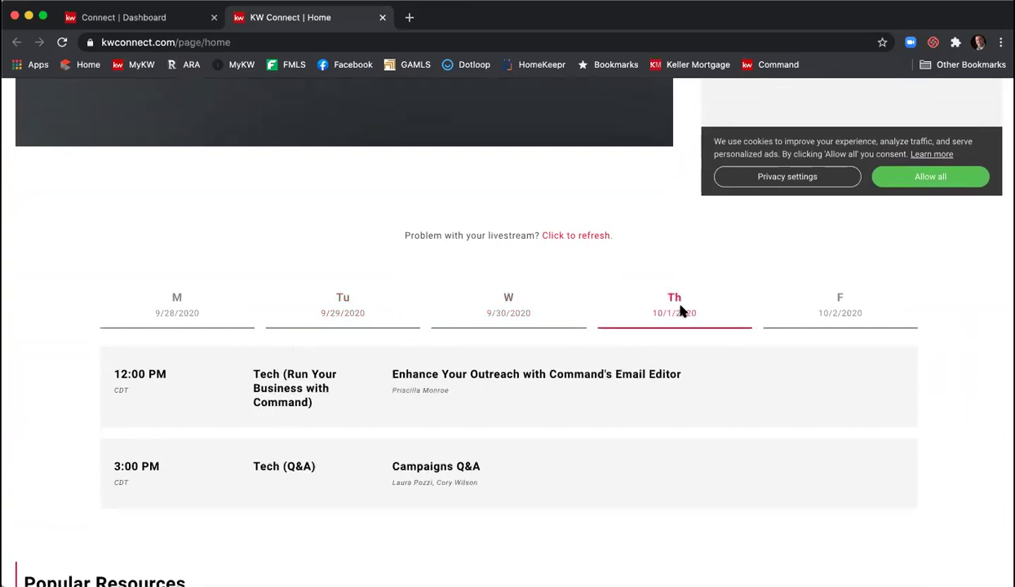
{"action": "left_click", "coordinate": [827, 307]}
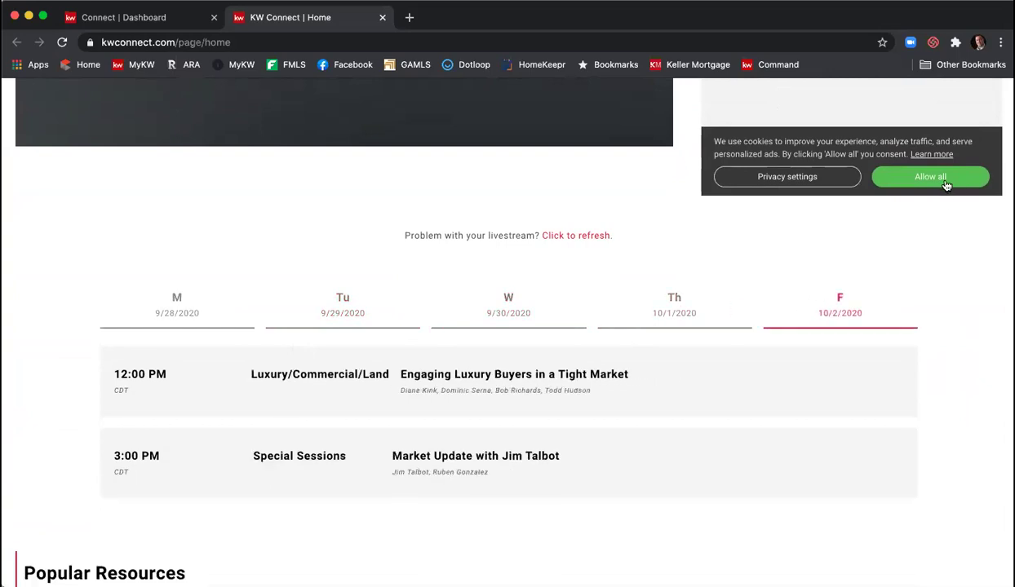
{"action": "left_click", "coordinate": [905, 178]}
- Browse down through the home page's training, video and featured sections
{"action": "scroll", "coordinate": [704, 265], "scroll_direction": "down", "scroll_amount": 3}
{"action": "scroll", "coordinate": [707, 265], "scroll_direction": "down", "scroll_amount": 3}
{"action": "scroll", "coordinate": [707, 265], "scroll_direction": "up", "scroll_amount": 3}
{"action": "scroll", "coordinate": [693, 268], "scroll_direction": "down", "scroll_amount": 3}
{"action": "scroll", "coordinate": [462, 309], "scroll_direction": "down", "scroll_amount": 9}
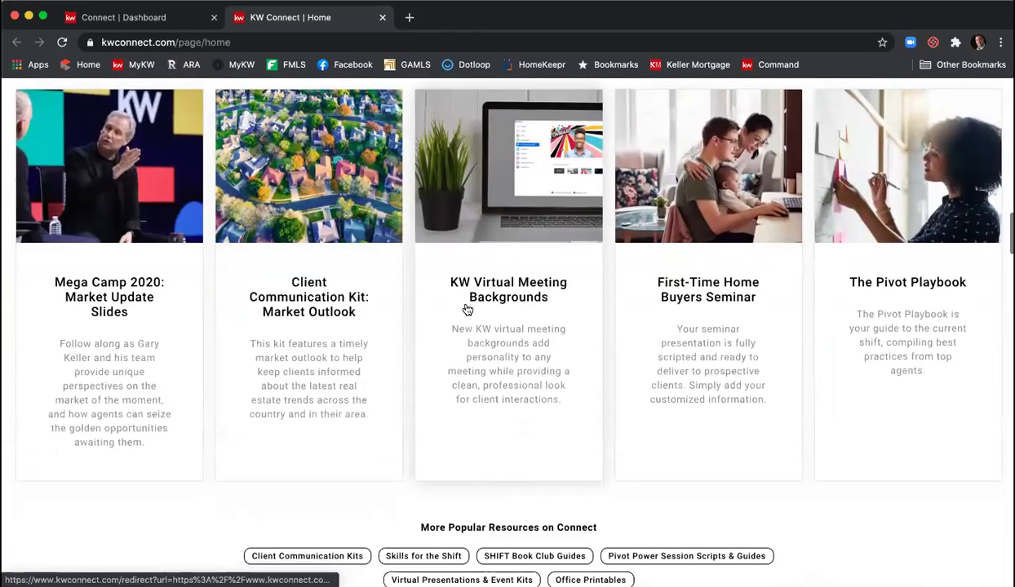
{"action": "scroll", "coordinate": [469, 308], "scroll_direction": "down", "scroll_amount": 1}
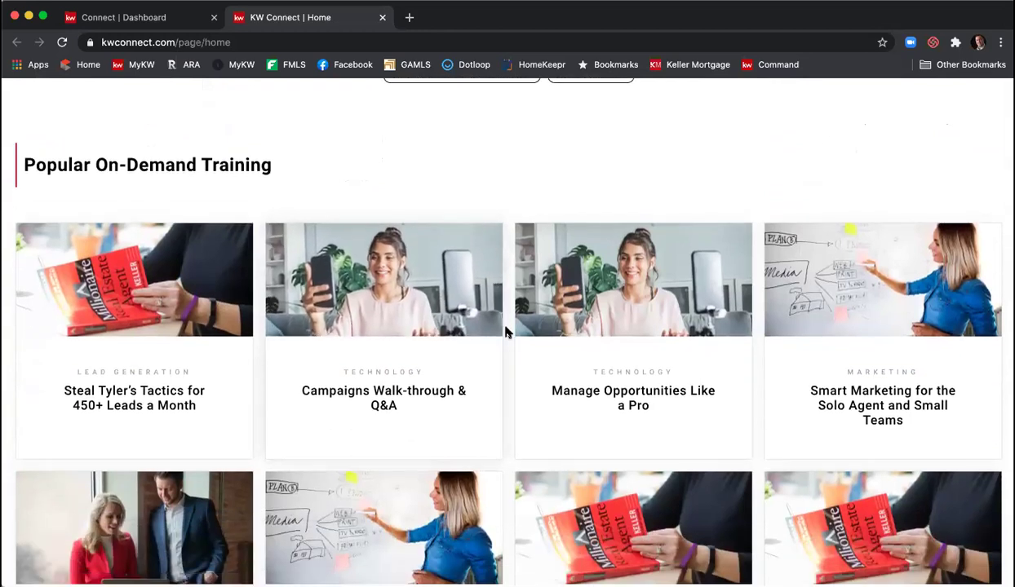
{"action": "scroll", "coordinate": [490, 251], "scroll_direction": "down", "scroll_amount": 1}
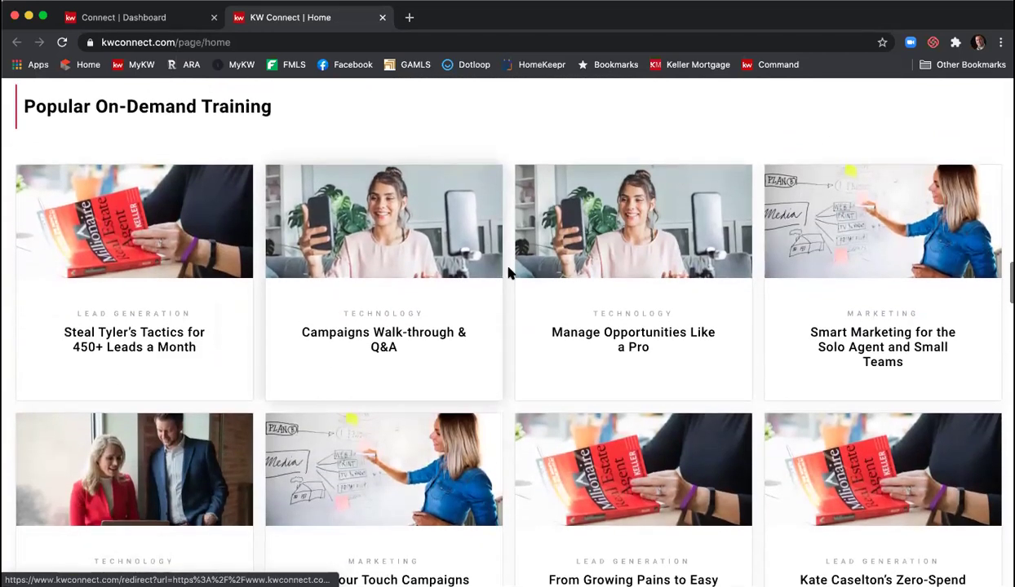
{"action": "scroll", "coordinate": [500, 265], "scroll_direction": "down", "scroll_amount": 1}
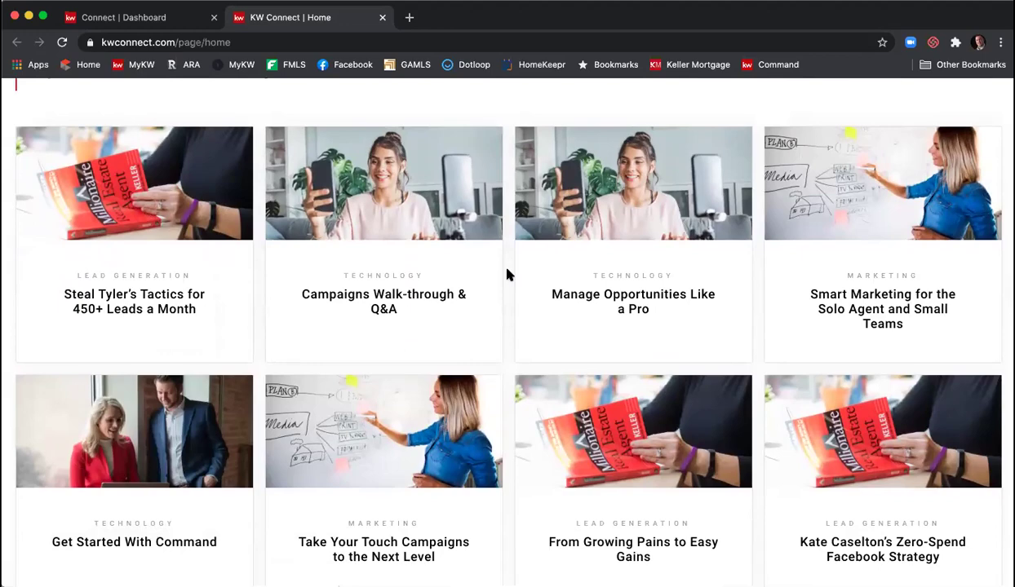
{"action": "scroll", "coordinate": [505, 275], "scroll_direction": "down", "scroll_amount": 7}
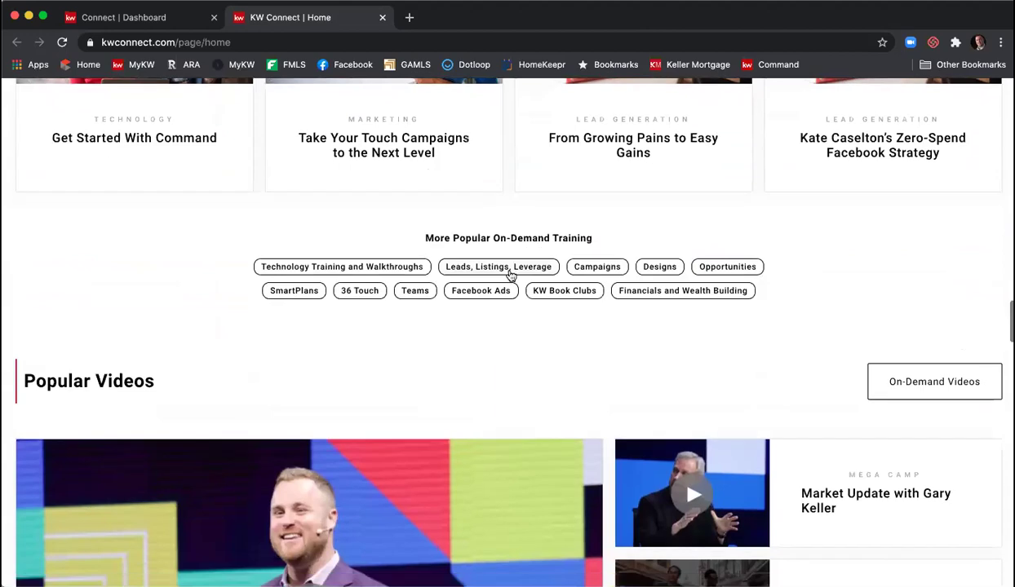
{"action": "scroll", "coordinate": [510, 274], "scroll_direction": "down", "scroll_amount": 4}
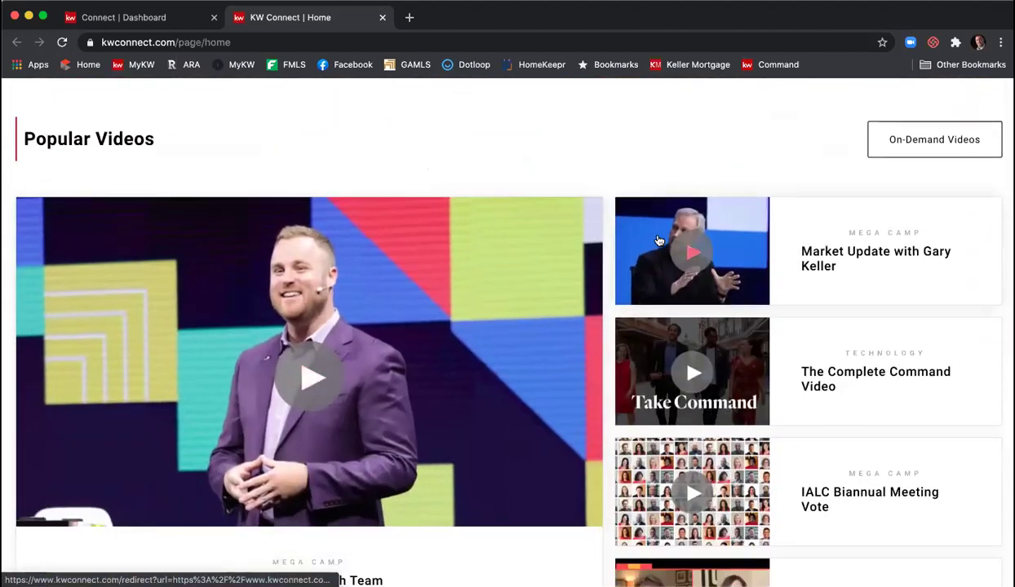
{"action": "scroll", "coordinate": [659, 241], "scroll_direction": "down", "scroll_amount": 11}
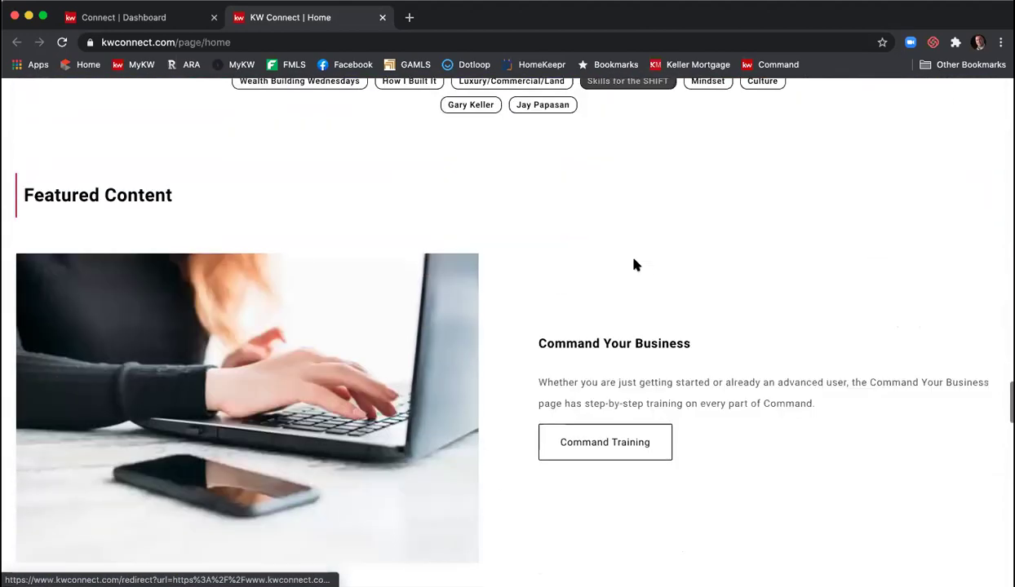
{"action": "scroll", "coordinate": [635, 264], "scroll_direction": "down", "scroll_amount": 6}
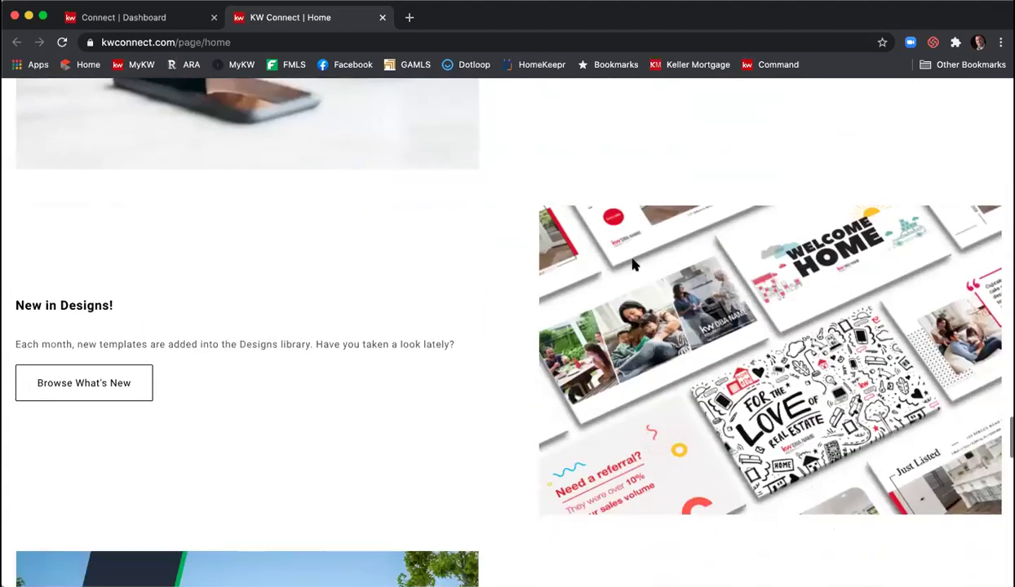
{"action": "scroll", "coordinate": [634, 263], "scroll_direction": "down", "scroll_amount": 4}
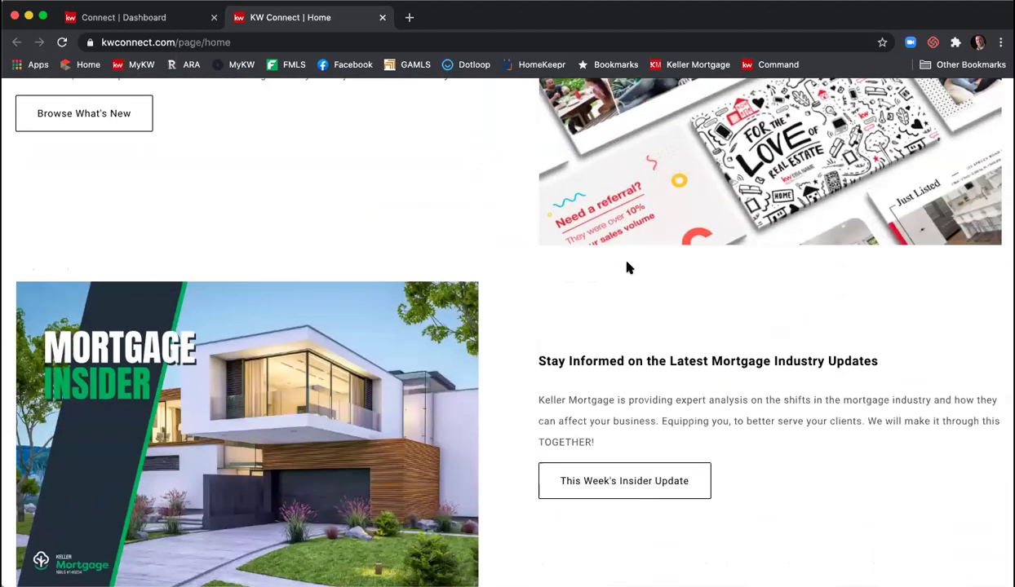
{"action": "scroll", "coordinate": [628, 267], "scroll_direction": "down", "scroll_amount": 4}
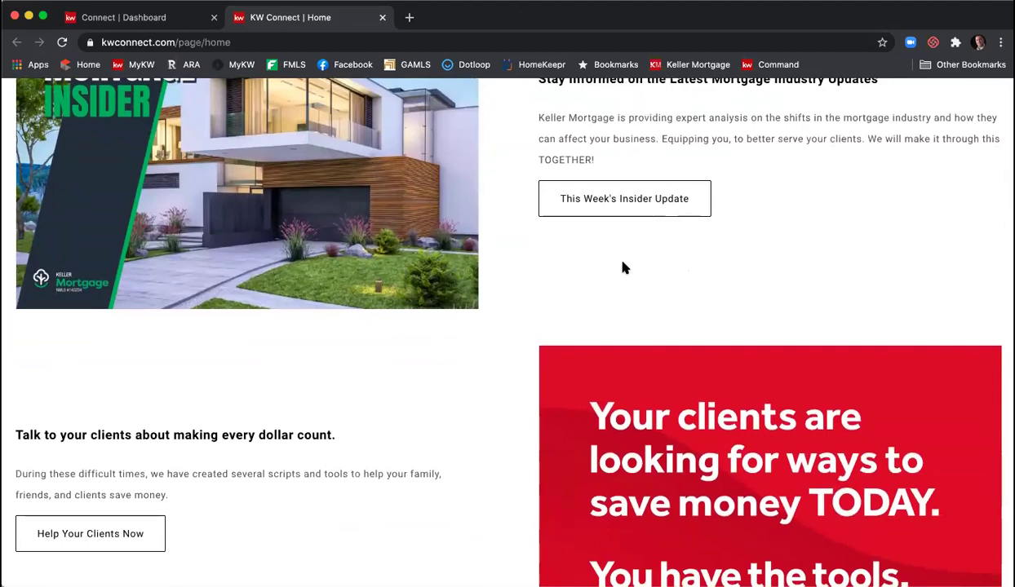
- Return to the top of the page and open the All Content search
{"action": "scroll", "coordinate": [622, 267], "scroll_direction": "up", "scroll_amount": 20}
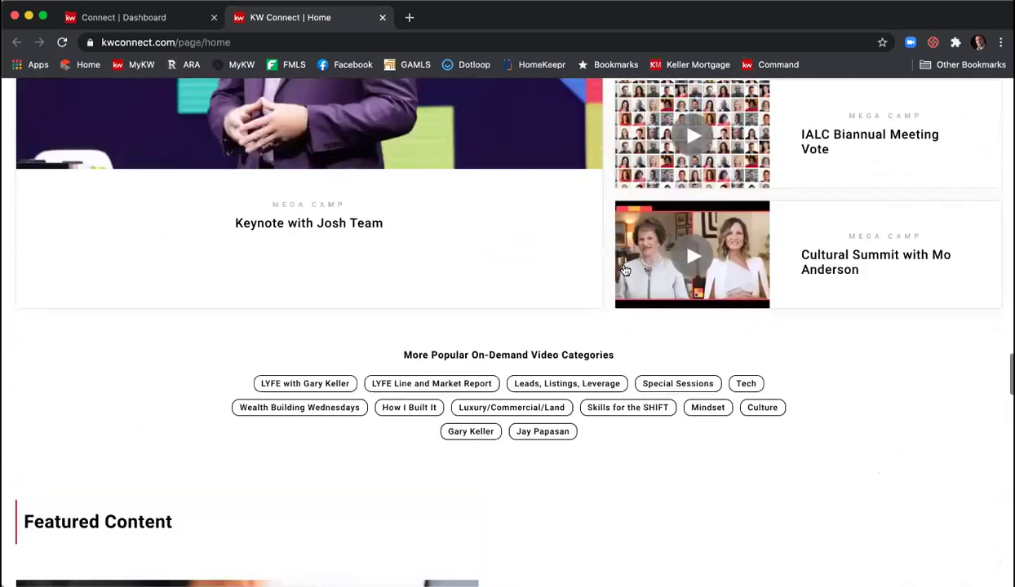
{"action": "scroll", "coordinate": [624, 271], "scroll_direction": "up", "scroll_amount": 20}
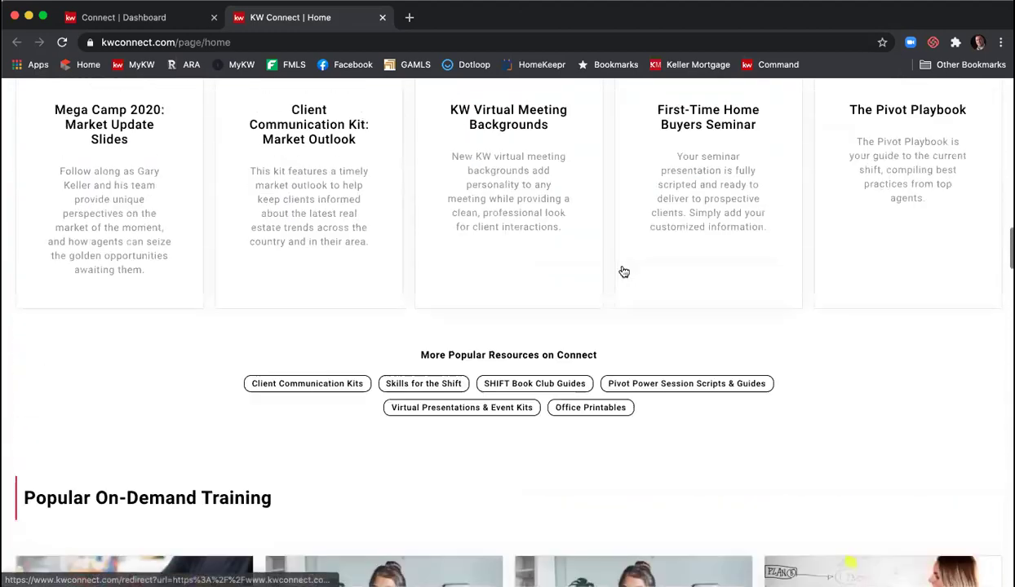
{"action": "scroll", "coordinate": [623, 270], "scroll_direction": "up", "scroll_amount": 15}
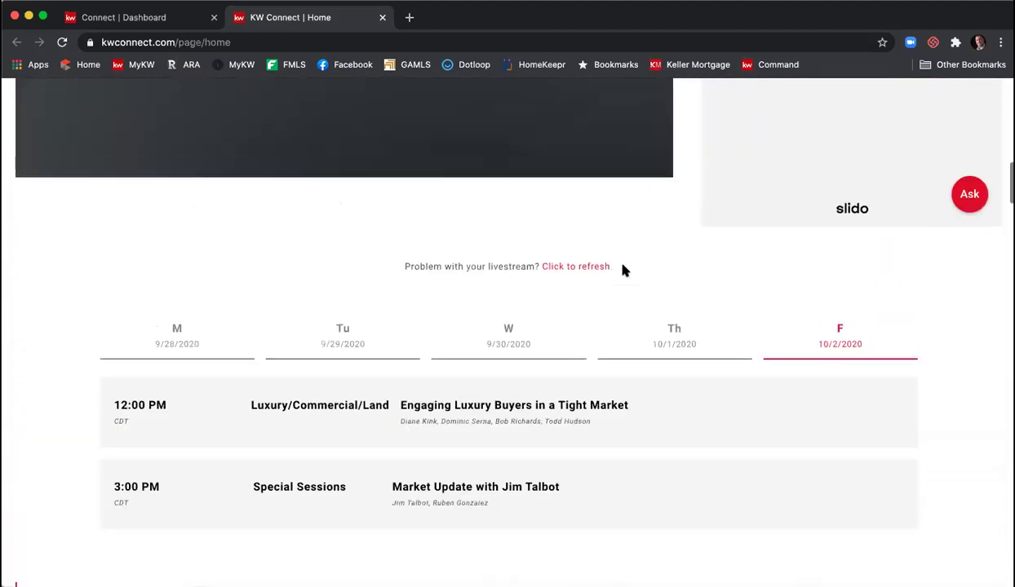
{"action": "scroll", "coordinate": [622, 270], "scroll_direction": "up", "scroll_amount": 8}
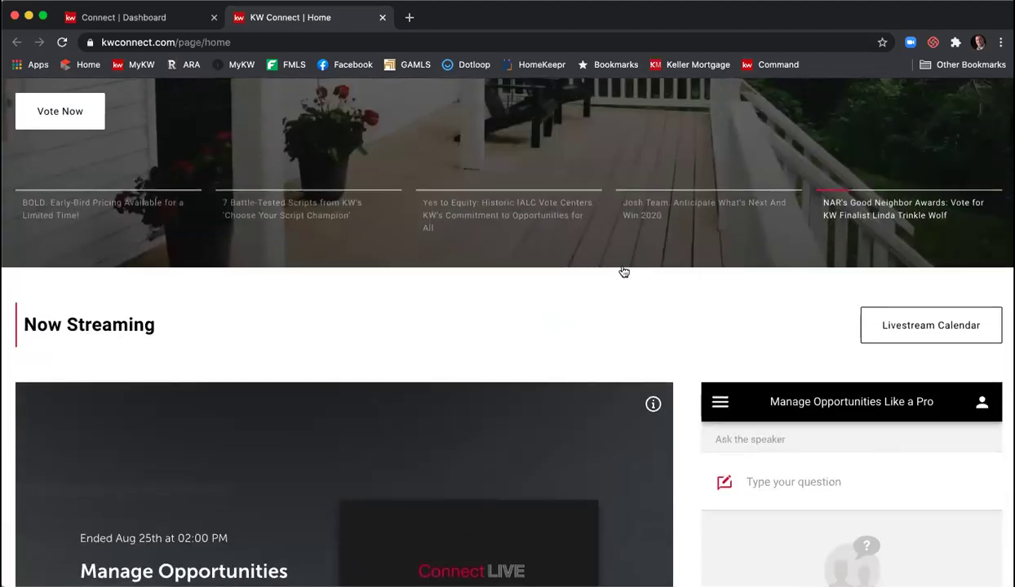
{"action": "scroll", "coordinate": [623, 270], "scroll_direction": "up", "scroll_amount": 6}
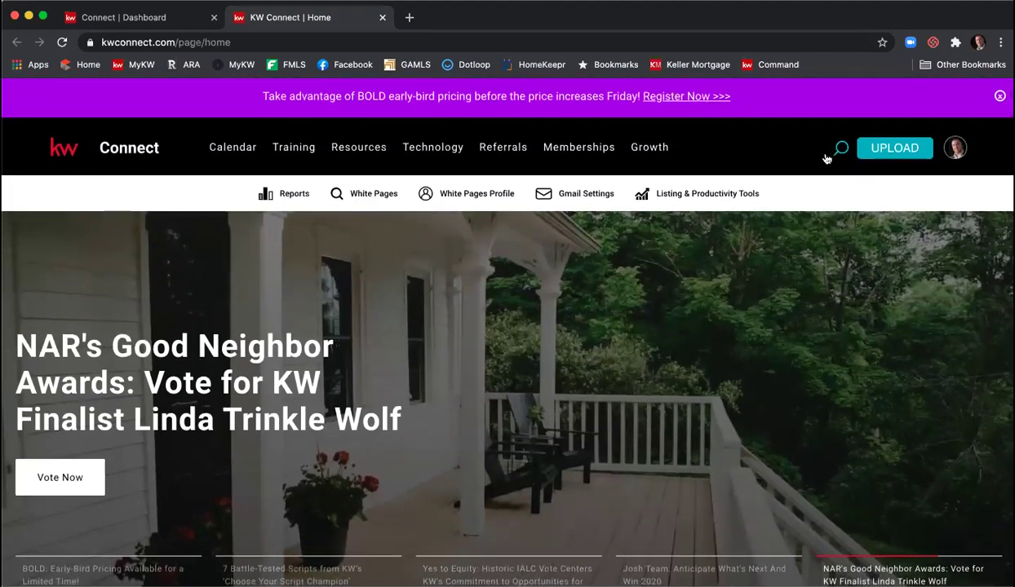
{"action": "left_click", "coordinate": [839, 150]}
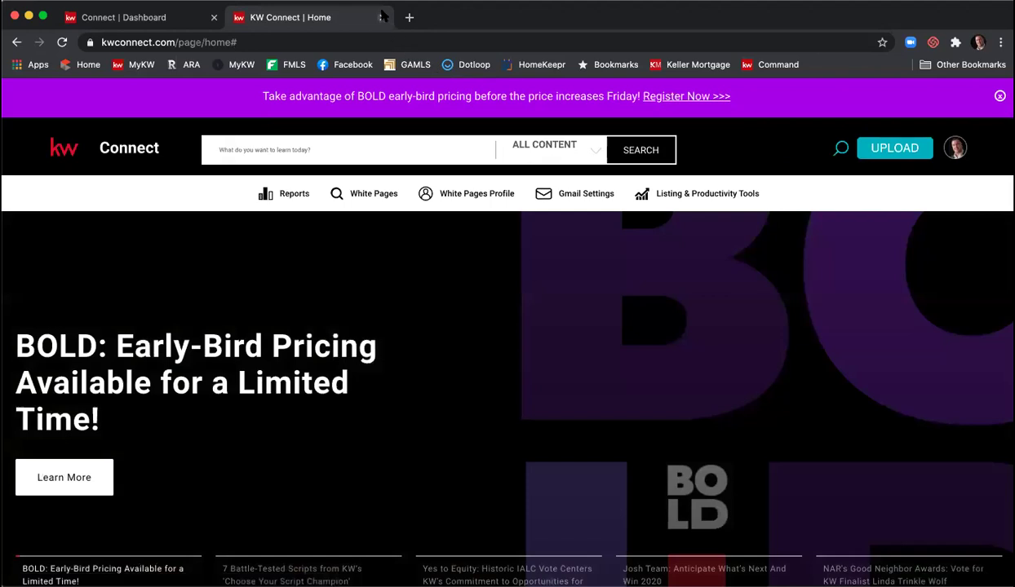
- Close the 'KW Connect | Home' tab to return to the Connect dashboard
{"action": "left_click", "coordinate": [382, 18]}
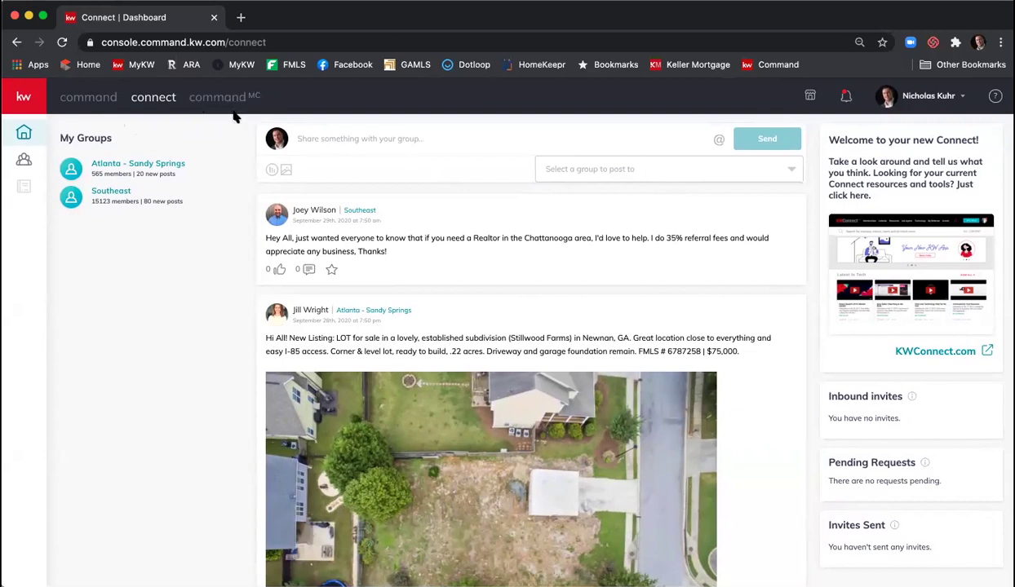
- Go to the Command home dashboard, then open the KW Marketplace in a new tab
{"action": "left_click", "coordinate": [88, 97]}
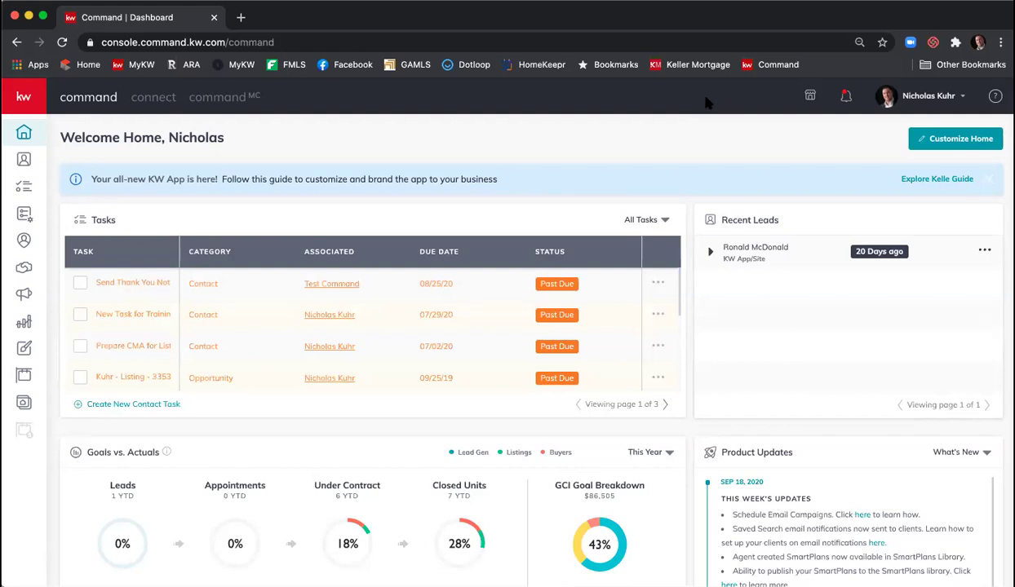
{"action": "left_click", "coordinate": [810, 99]}
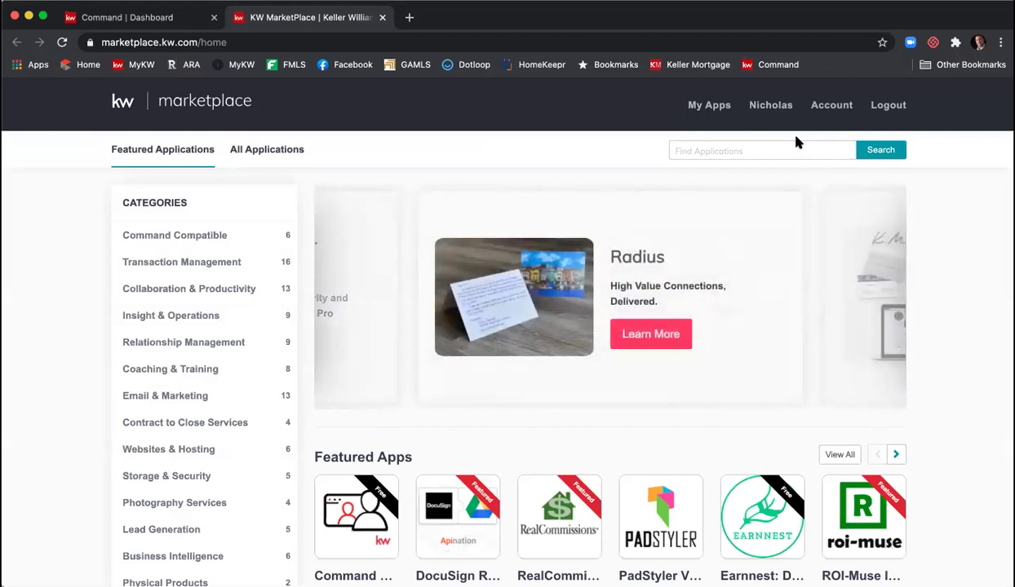
- Scroll the Marketplace home page and open the Email & Marketing category
{"action": "scroll", "coordinate": [985, 230], "scroll_direction": "down", "scroll_amount": 3}
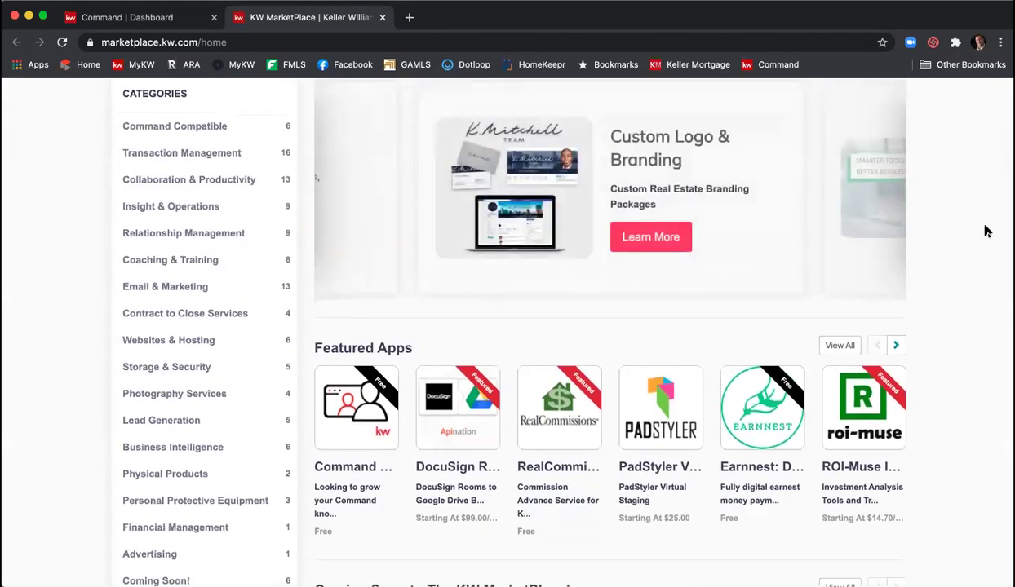
{"action": "scroll", "coordinate": [982, 234], "scroll_direction": "down", "scroll_amount": 1}
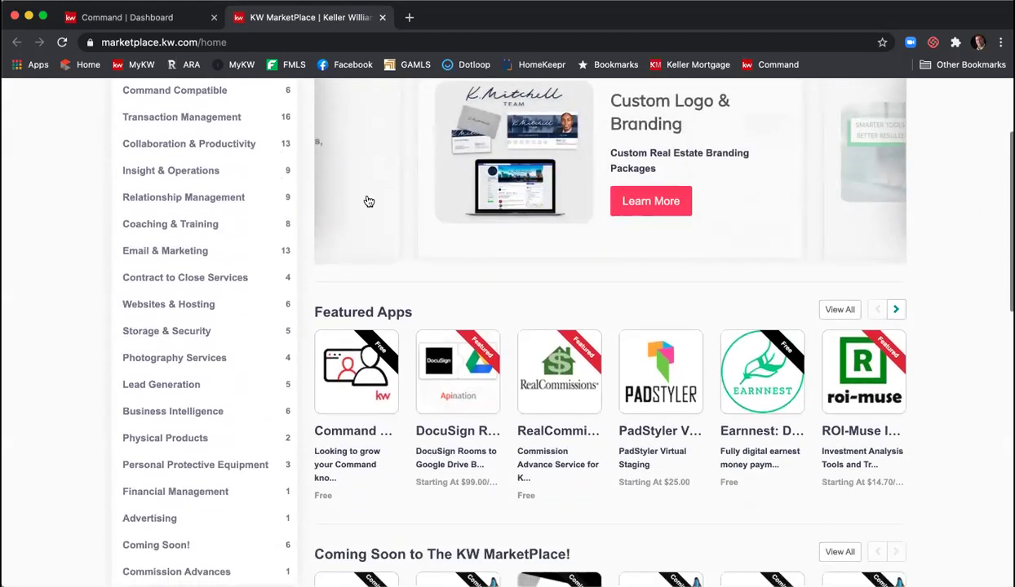
{"action": "scroll", "coordinate": [273, 185], "scroll_direction": "up", "scroll_amount": 1}
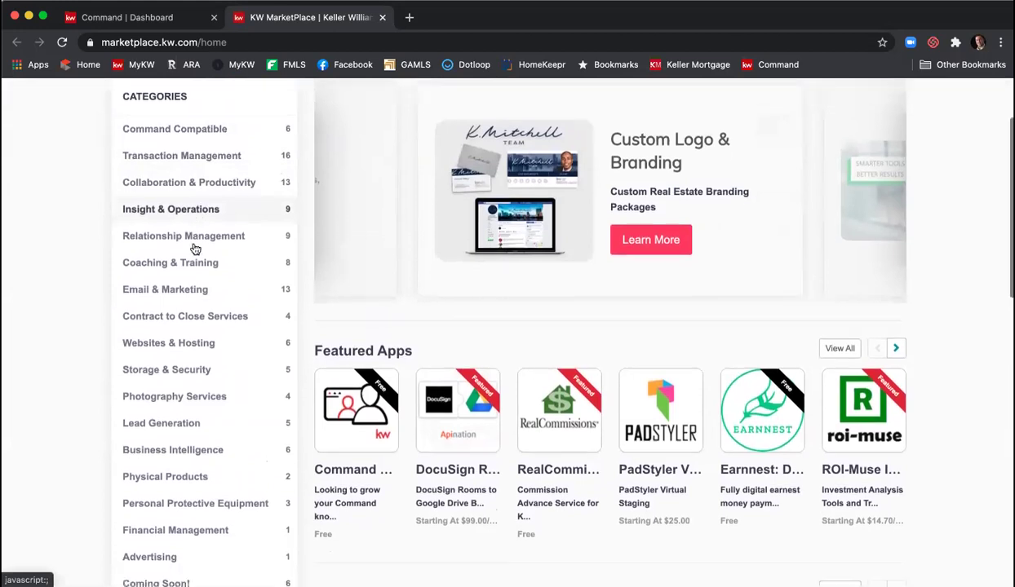
{"action": "scroll", "coordinate": [197, 249], "scroll_direction": "down", "scroll_amount": 2}
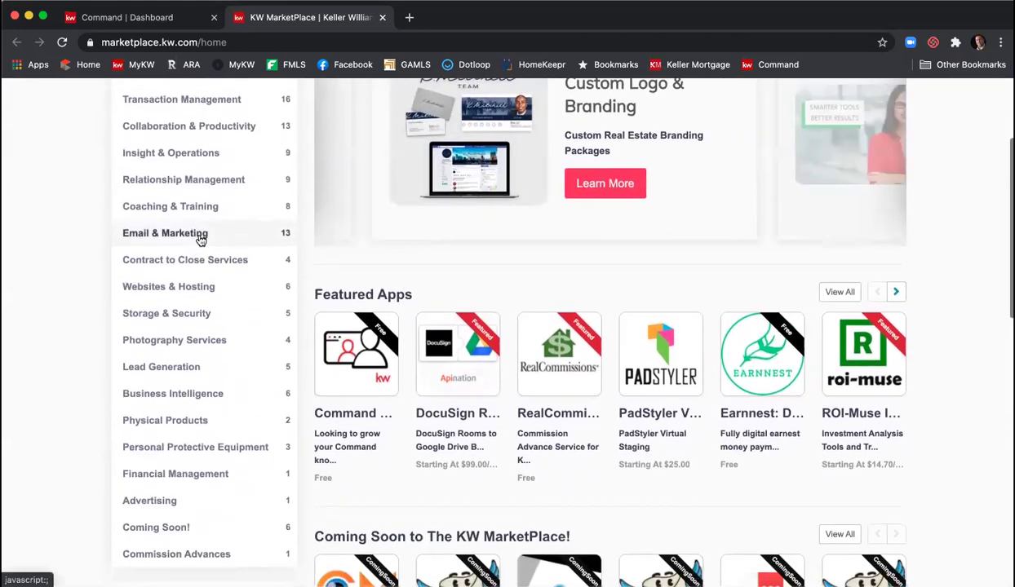
{"action": "left_click", "coordinate": [200, 236]}
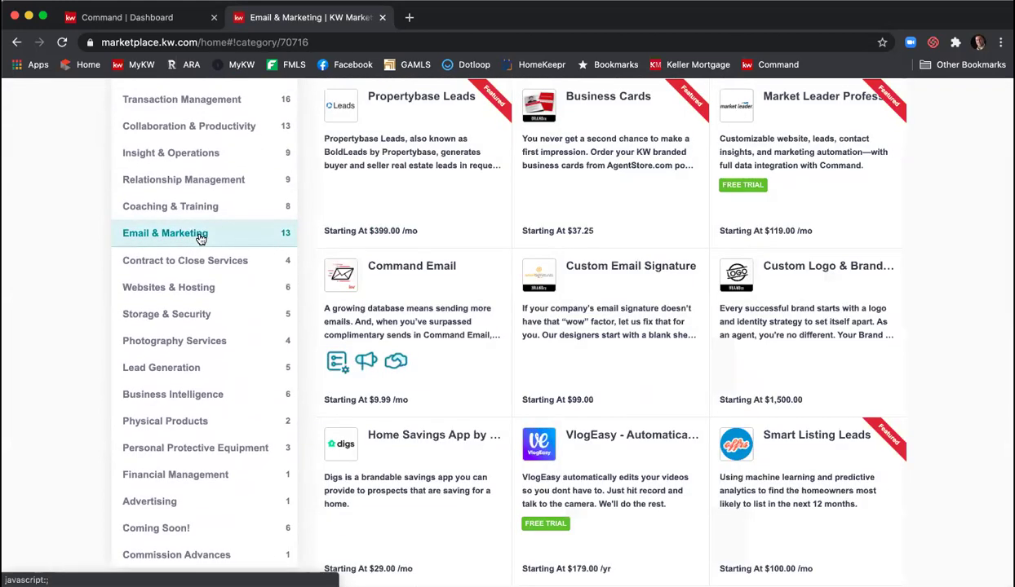
- Look through the 13 Email & Marketing apps, then close the Marketplace tab
{"action": "scroll", "coordinate": [906, 275], "scroll_direction": "up", "scroll_amount": 2}
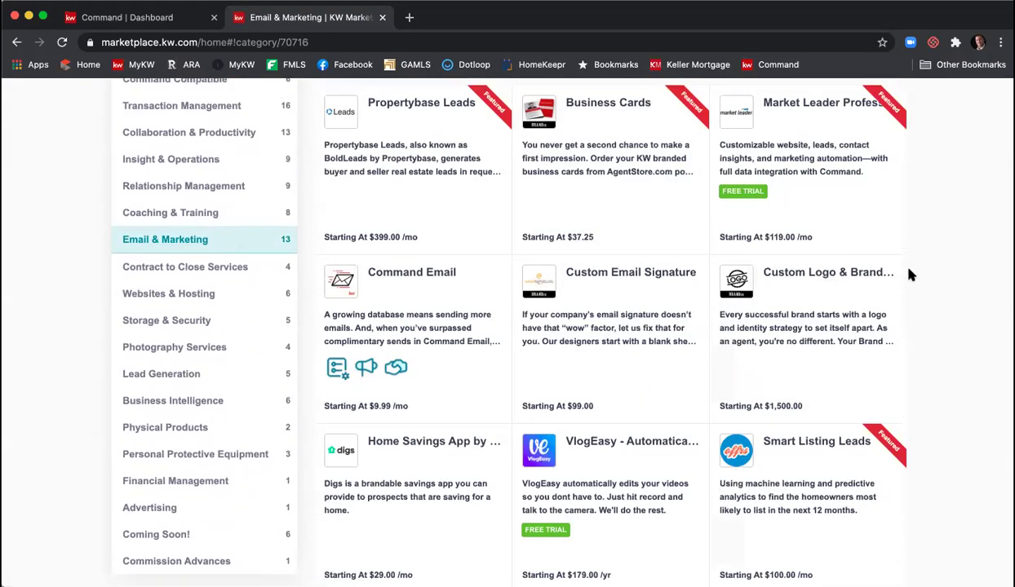
{"action": "scroll", "coordinate": [913, 275], "scroll_direction": "down", "scroll_amount": 1}
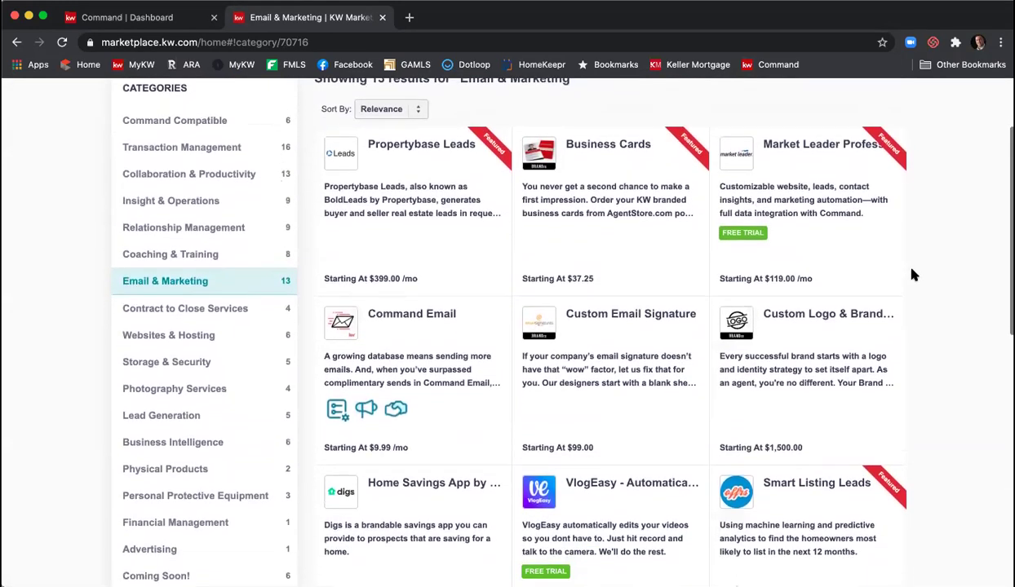
{"action": "scroll", "coordinate": [677, 278], "scroll_direction": "down", "scroll_amount": 5}
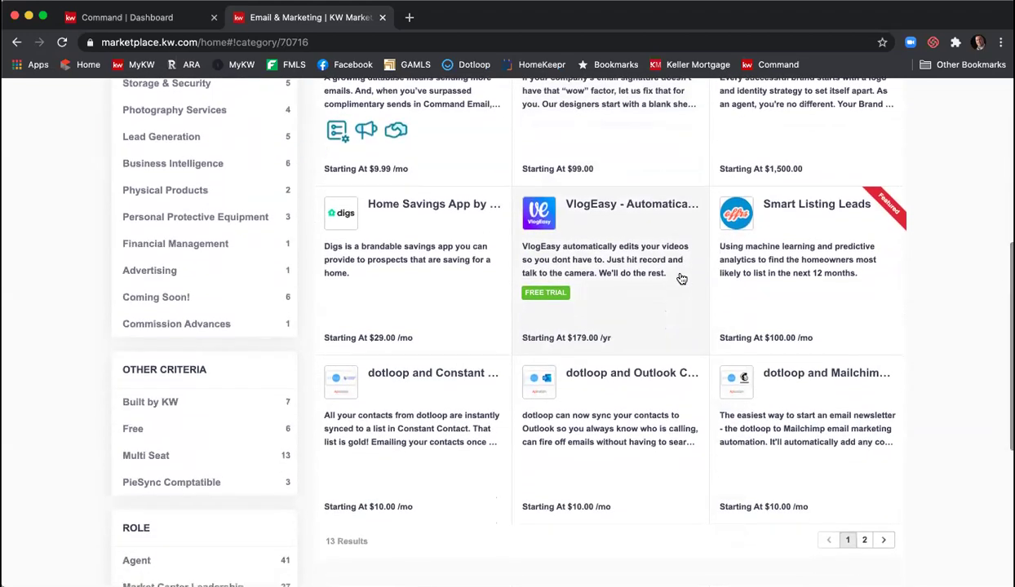
{"action": "scroll", "coordinate": [700, 276], "scroll_direction": "down", "scroll_amount": 2}
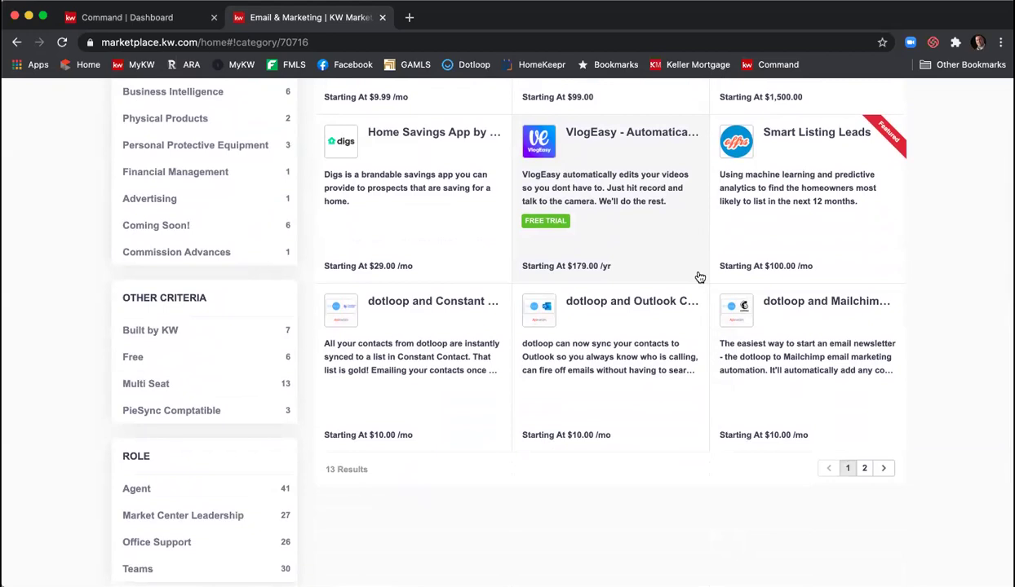
{"action": "scroll", "coordinate": [700, 277], "scroll_direction": "up", "scroll_amount": 5}
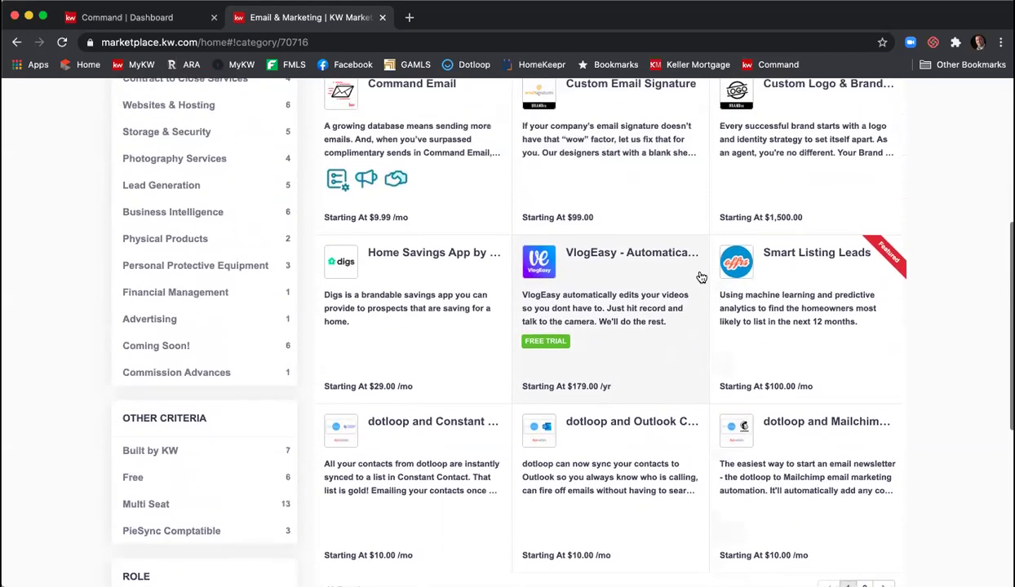
{"action": "scroll", "coordinate": [700, 276], "scroll_direction": "up", "scroll_amount": 5}
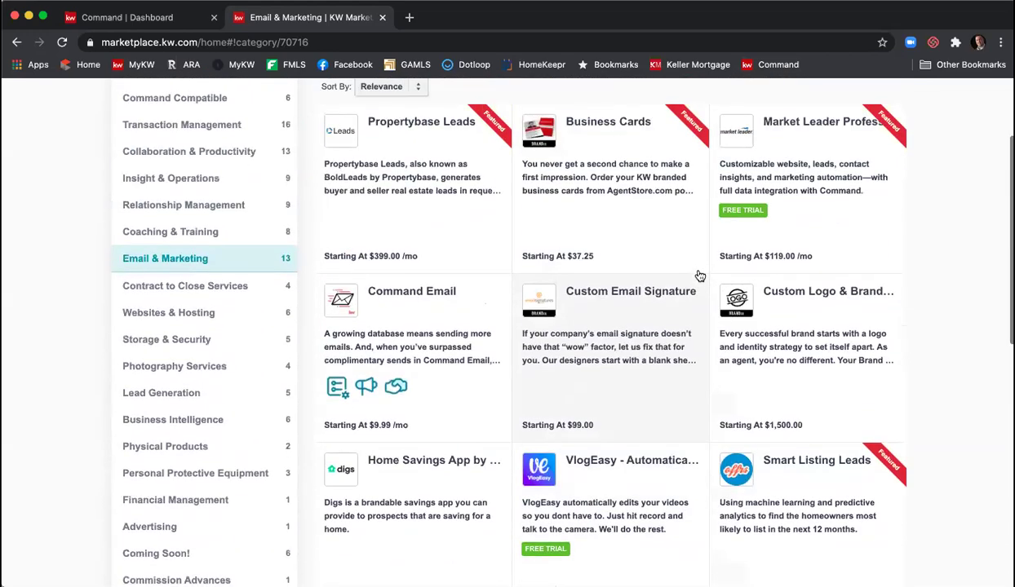
{"action": "scroll", "coordinate": [700, 277], "scroll_direction": "up", "scroll_amount": 1}
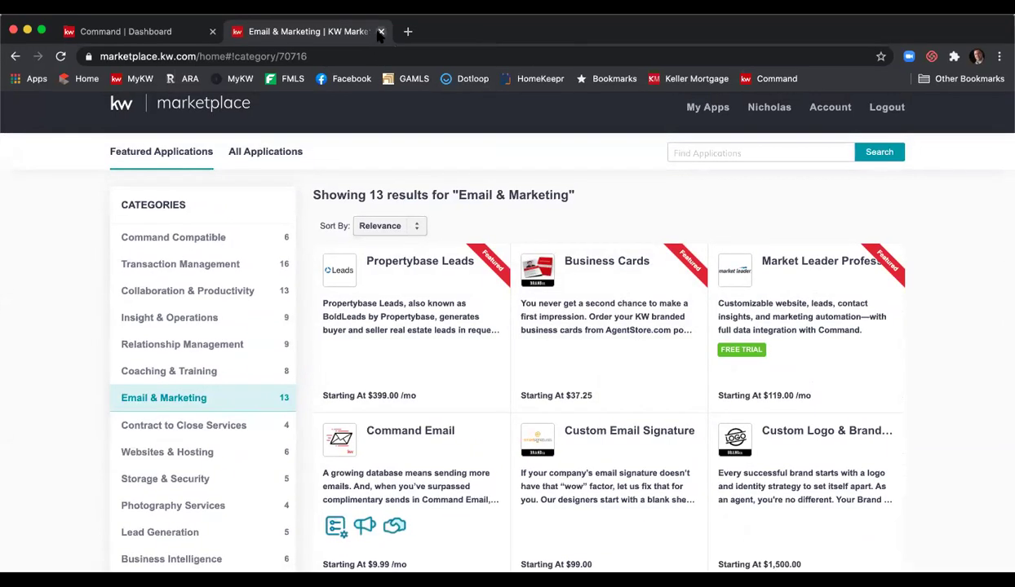
{"action": "left_click", "coordinate": [382, 17]}
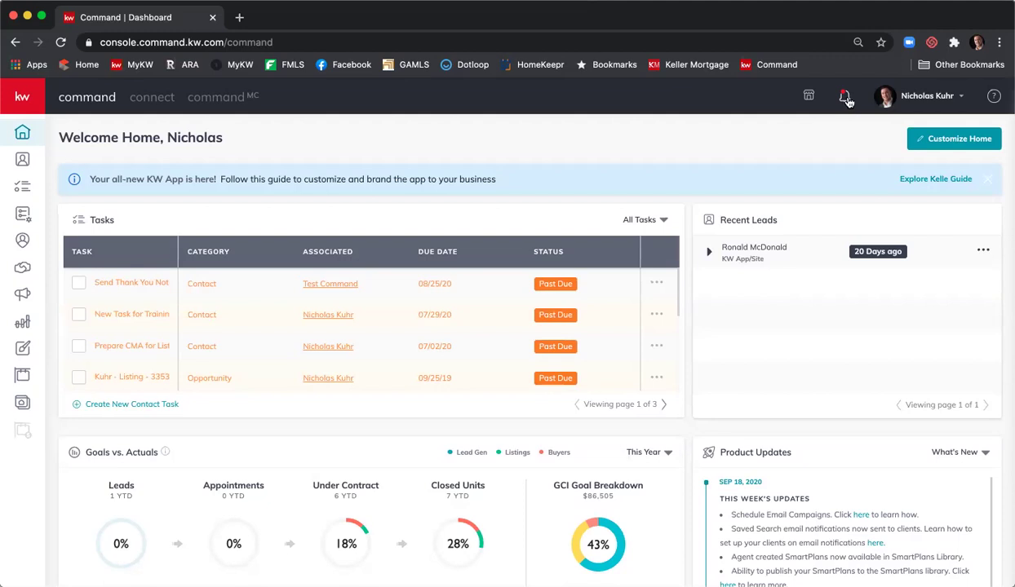
- Show the Notifications dropdown from the bell icon over the home dashboard
{"action": "left_click", "coordinate": [845, 99]}
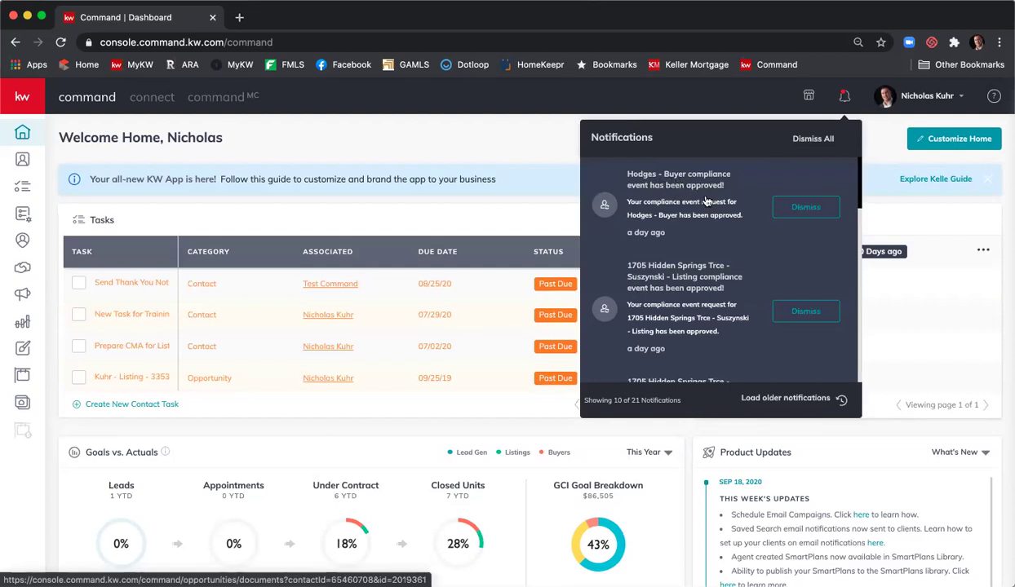
{"action": "scroll", "coordinate": [706, 202], "scroll_direction": "down", "scroll_amount": 5}
{"action": "scroll", "coordinate": [706, 202], "scroll_direction": "down", "scroll_amount": 4}
{"action": "scroll", "coordinate": [707, 202], "scroll_direction": "down", "scroll_amount": 3}
{"action": "scroll", "coordinate": [706, 201], "scroll_direction": "up", "scroll_amount": 6}
{"action": "scroll", "coordinate": [706, 202], "scroll_direction": "up", "scroll_amount": 5}
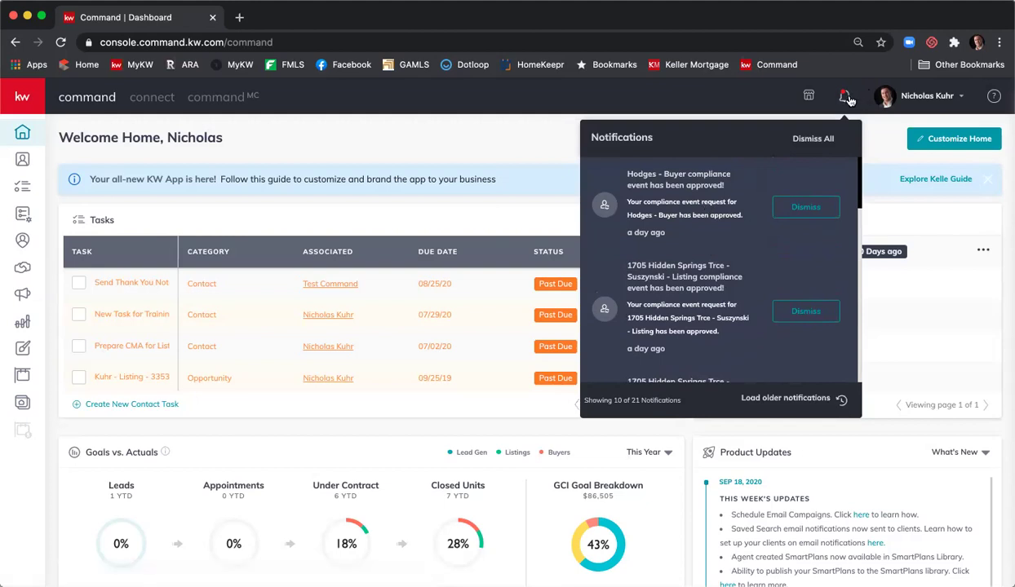
- Dismiss notifications and show the account menu with Profile, Settings, Command Training and Log Out
{"action": "left_click", "coordinate": [893, 126]}
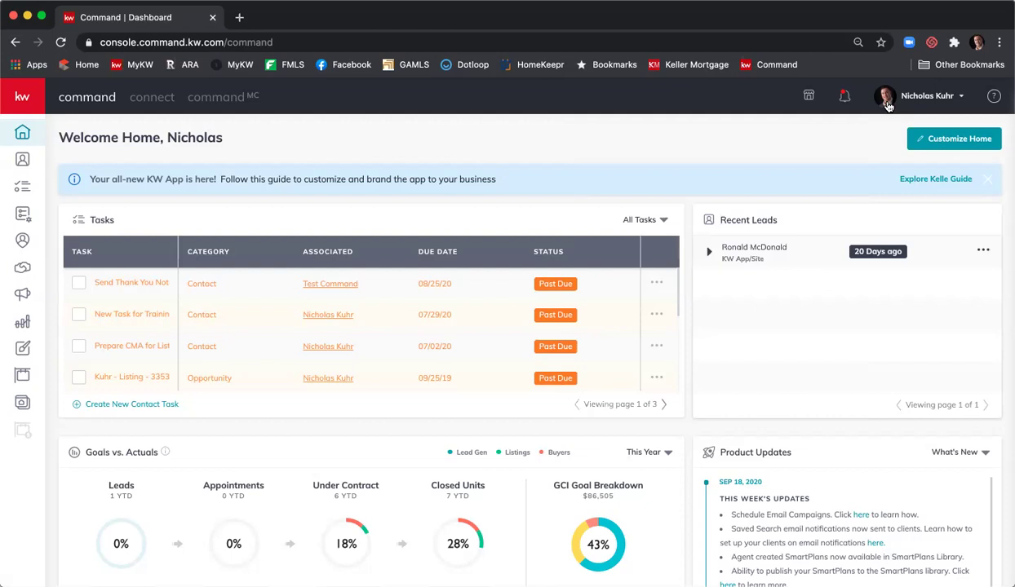
{"action": "left_click", "coordinate": [962, 99]}
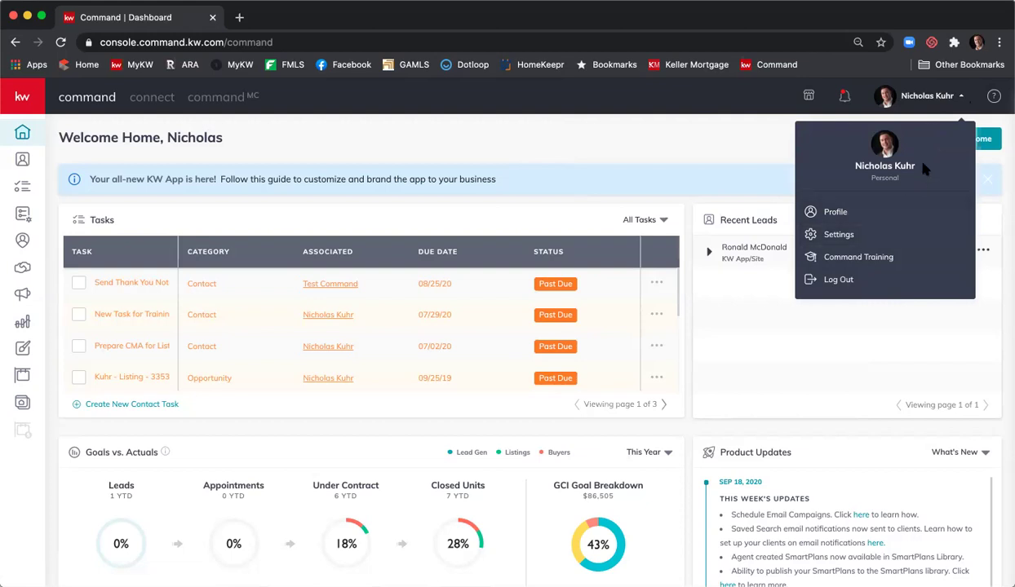
- Dismiss the account dropdown so past-due tasks, recent lead and goals are visible
{"action": "left_click", "coordinate": [984, 120]}
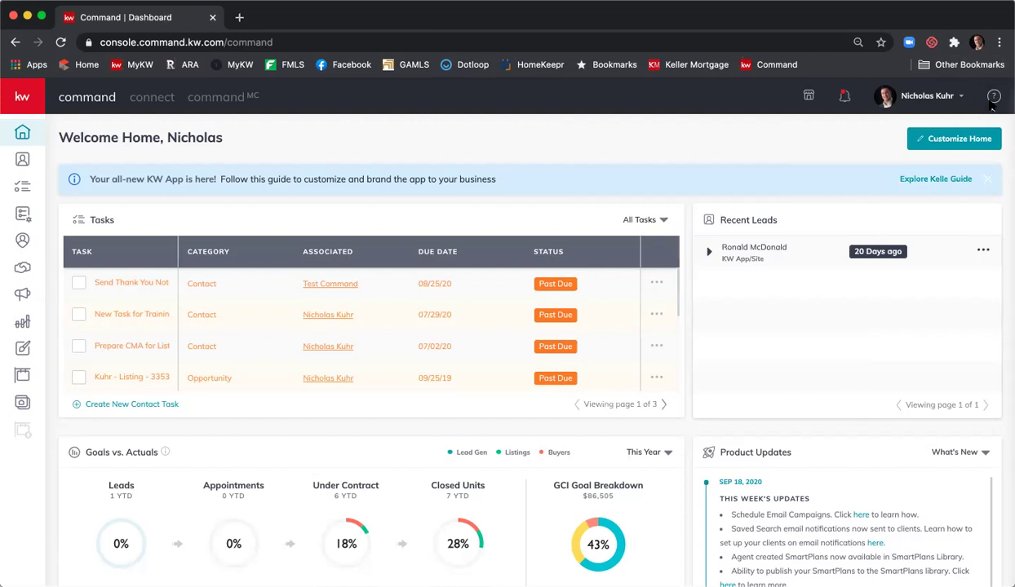
- Open Help & Information and enter the Keller Williams University article library
{"action": "left_click", "coordinate": [993, 96]}
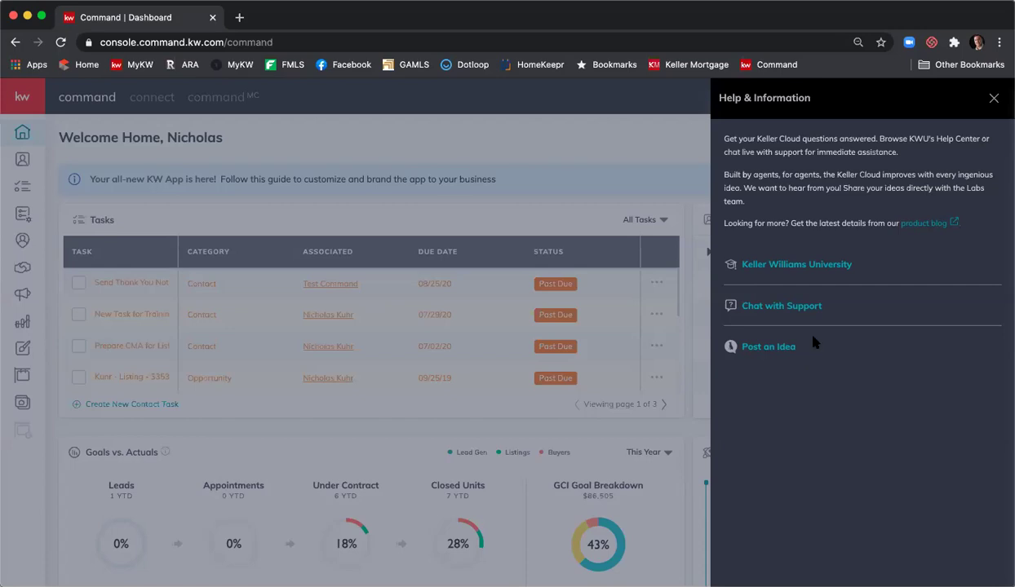
{"action": "left_click", "coordinate": [797, 271]}
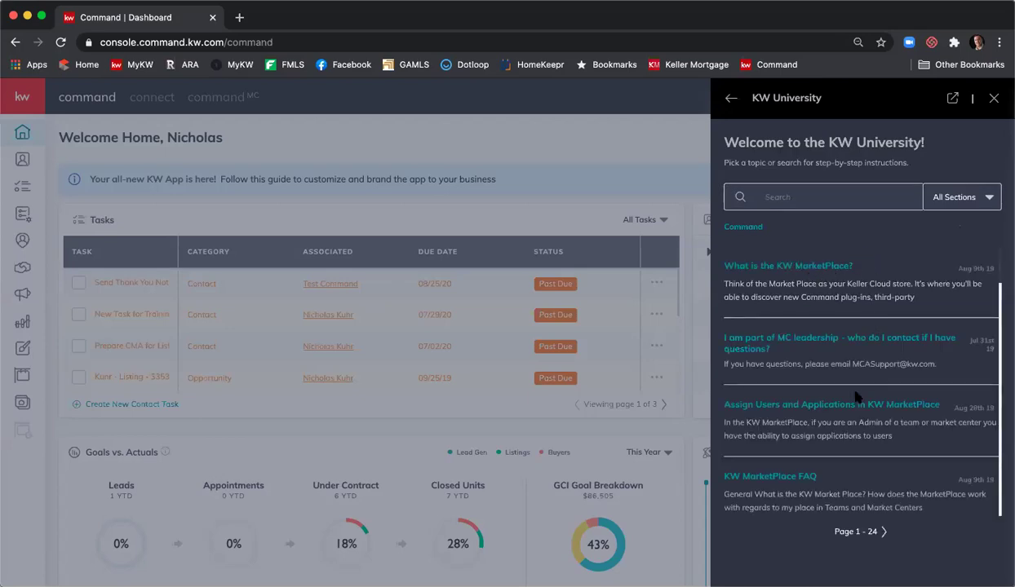
- Search KW University for 'exporting contacts' and open the Export Contacts and Leads article
{"action": "scroll", "coordinate": [864, 371], "scroll_direction": "down", "scroll_amount": 1}
{"action": "scroll", "coordinate": [865, 371], "scroll_direction": "down", "scroll_amount": 4}
{"action": "scroll", "coordinate": [864, 371], "scroll_direction": "up", "scroll_amount": 4}
{"action": "left_click", "coordinate": [831, 202]}
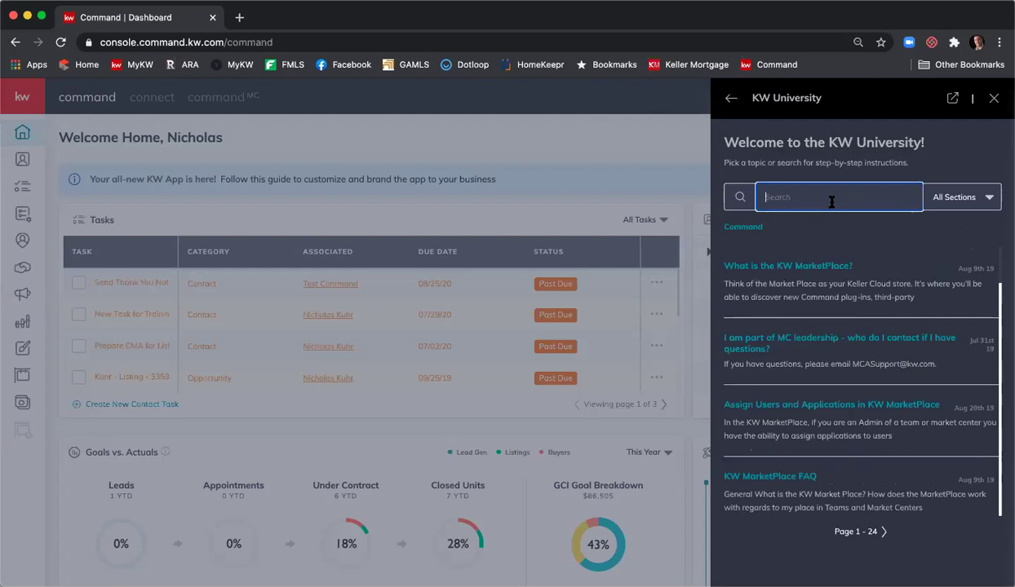
{"action": "type", "text": "exporting contacts"}
{"action": "key", "text": "Return"}
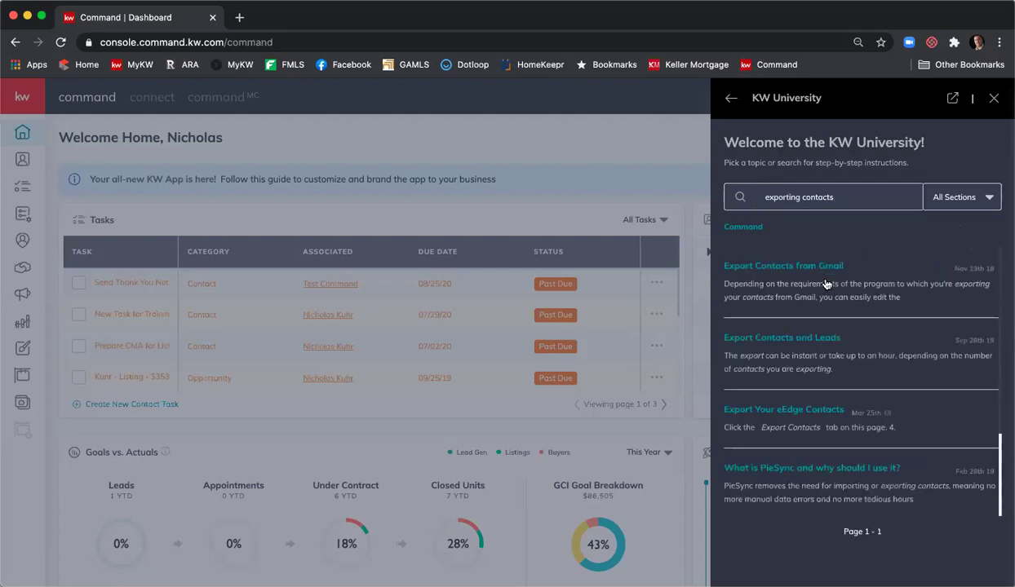
{"action": "scroll", "coordinate": [881, 306], "scroll_direction": "down", "scroll_amount": 2}
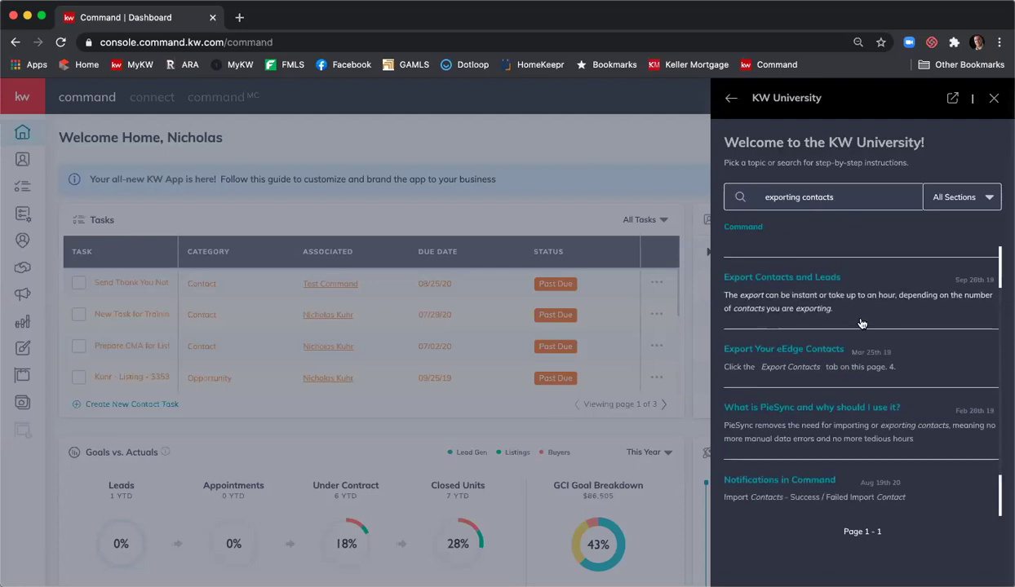
{"action": "left_click", "coordinate": [813, 281]}
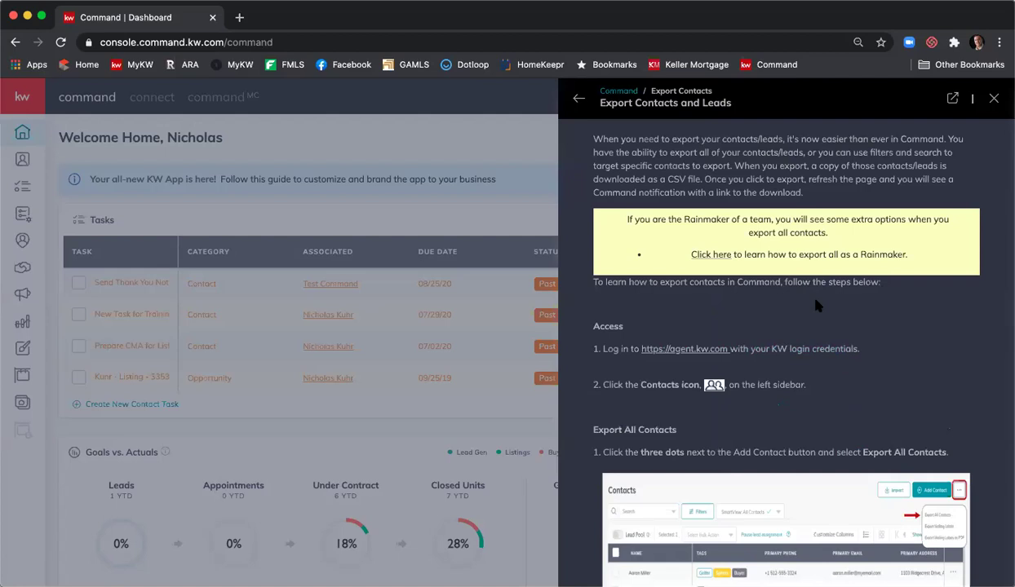
{"action": "scroll", "coordinate": [818, 263], "scroll_direction": "down", "scroll_amount": 2}
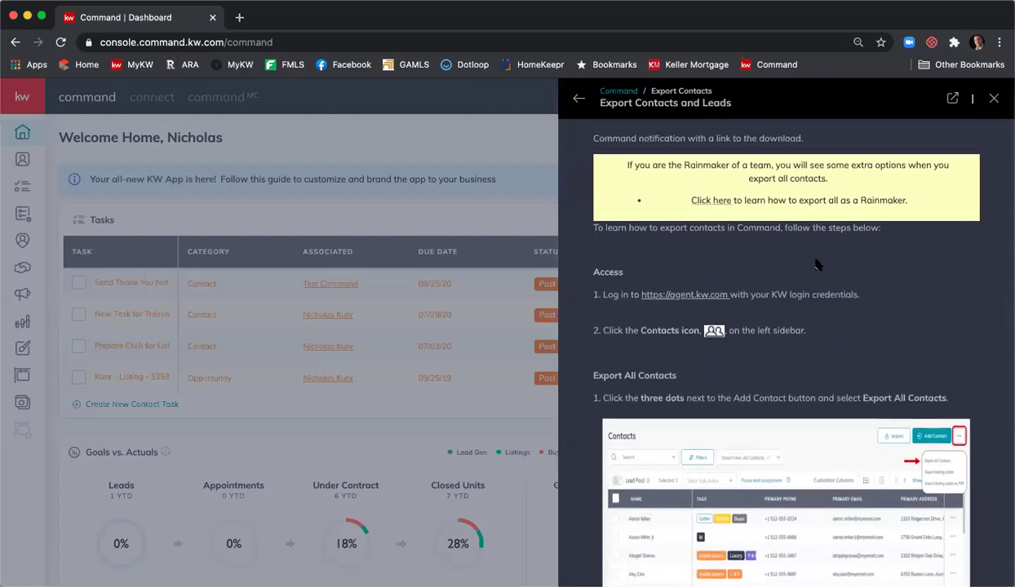
{"action": "scroll", "coordinate": [818, 264], "scroll_direction": "down", "scroll_amount": 5}
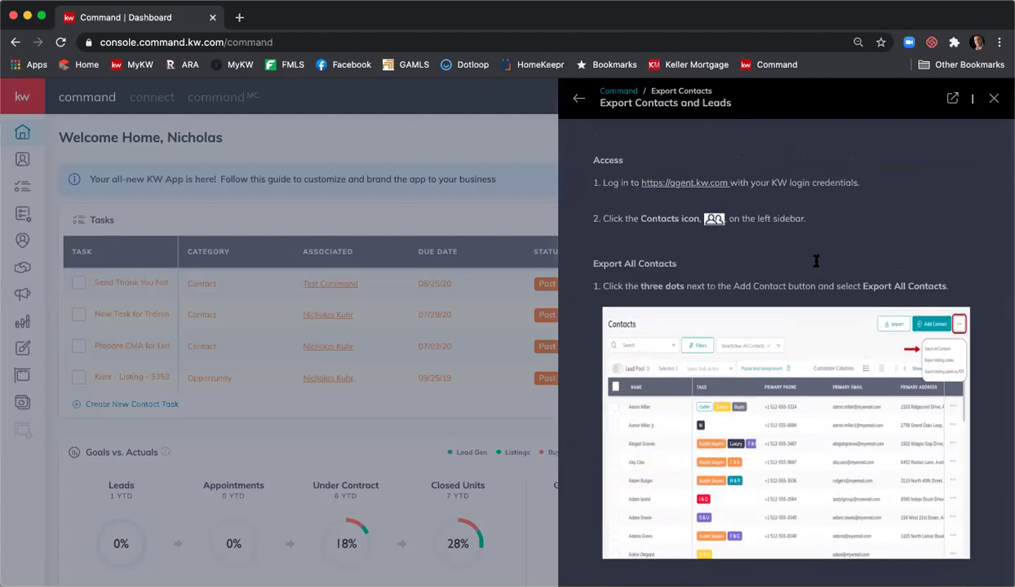
{"action": "scroll", "coordinate": [816, 261], "scroll_direction": "down", "scroll_amount": 5}
{"action": "scroll", "coordinate": [816, 263], "scroll_direction": "down", "scroll_amount": 10}
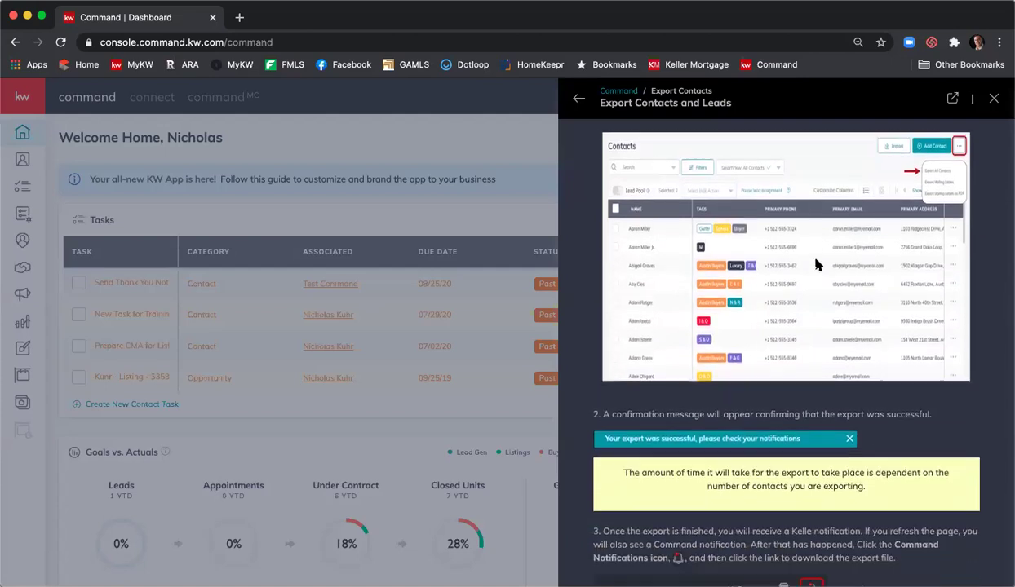
{"action": "scroll", "coordinate": [817, 264], "scroll_direction": "down", "scroll_amount": 12}
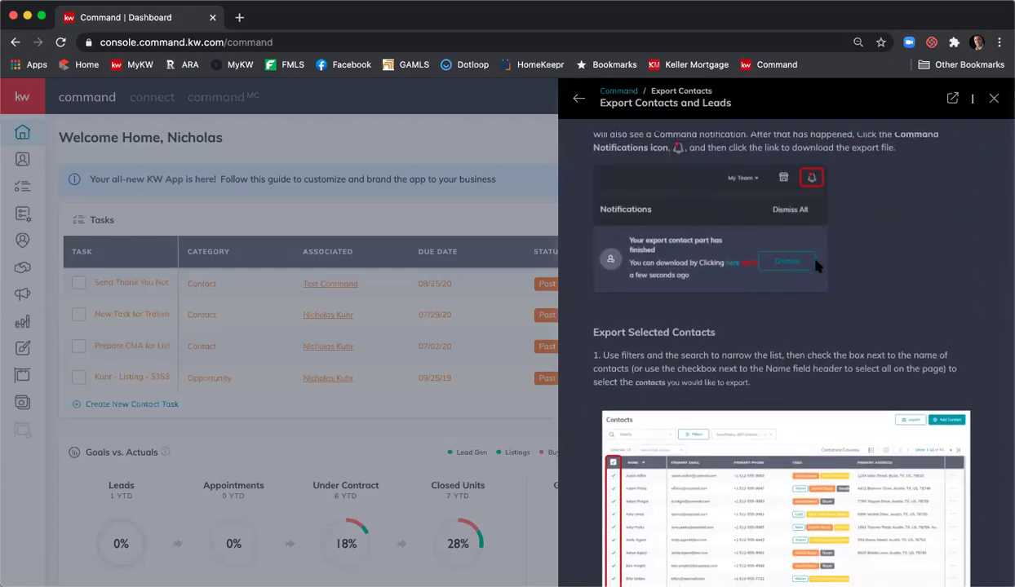
{"action": "scroll", "coordinate": [816, 263], "scroll_direction": "down", "scroll_amount": 14}
{"action": "scroll", "coordinate": [814, 263], "scroll_direction": "down", "scroll_amount": 10}
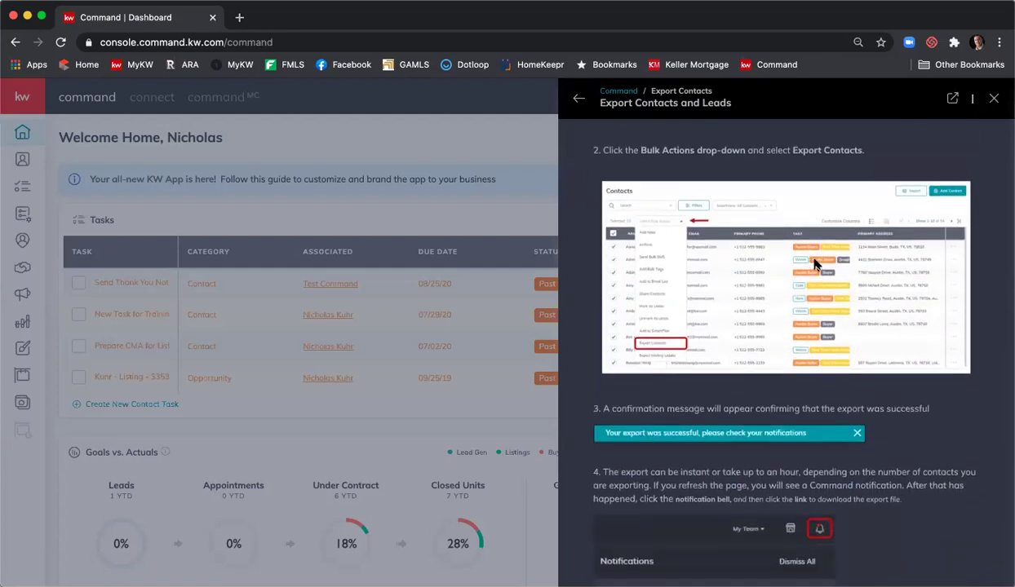
{"action": "scroll", "coordinate": [814, 264], "scroll_direction": "up", "scroll_amount": 10}
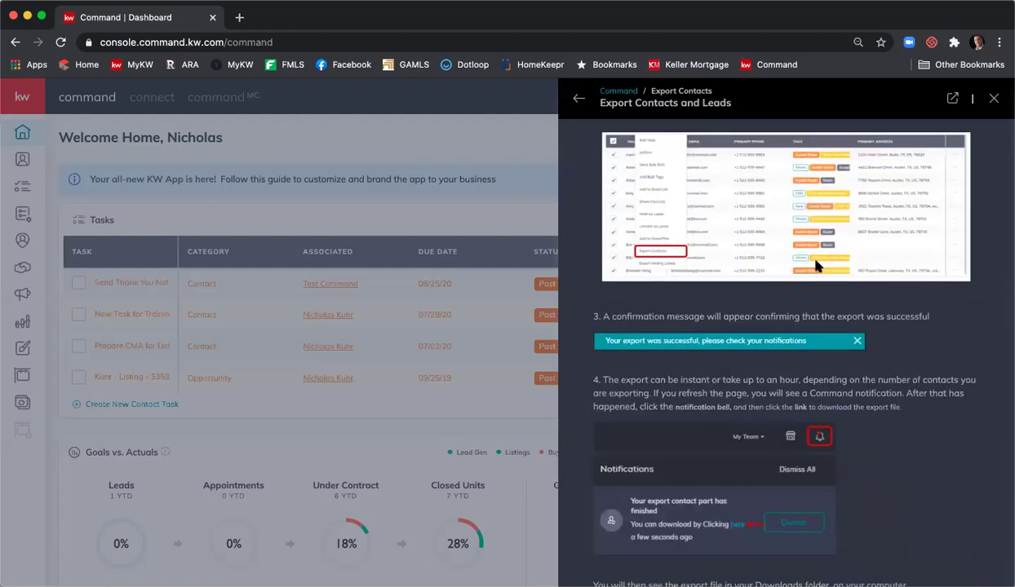
{"action": "scroll", "coordinate": [814, 263], "scroll_direction": "up", "scroll_amount": 10}
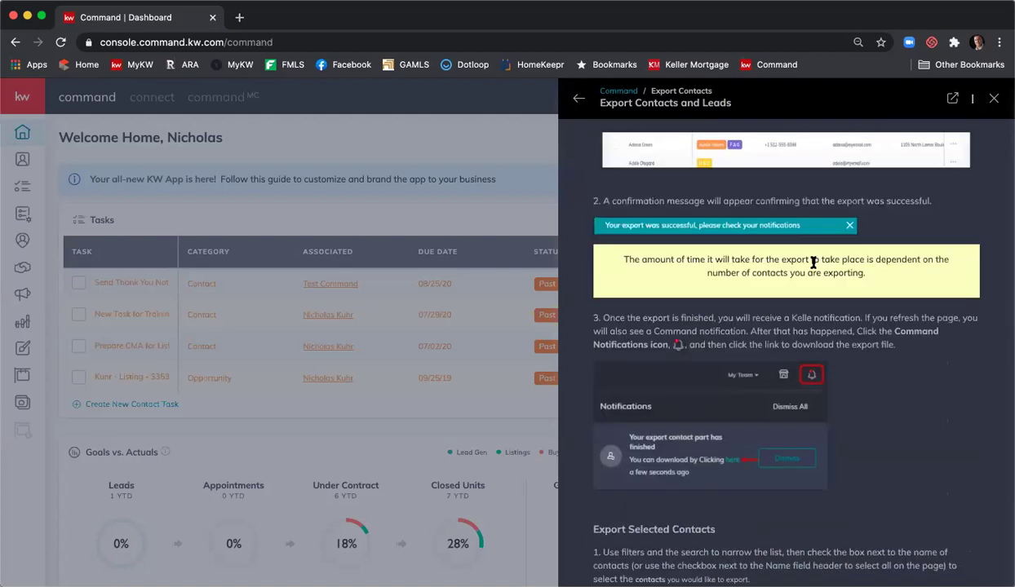
{"action": "scroll", "coordinate": [814, 265], "scroll_direction": "up", "scroll_amount": 3}
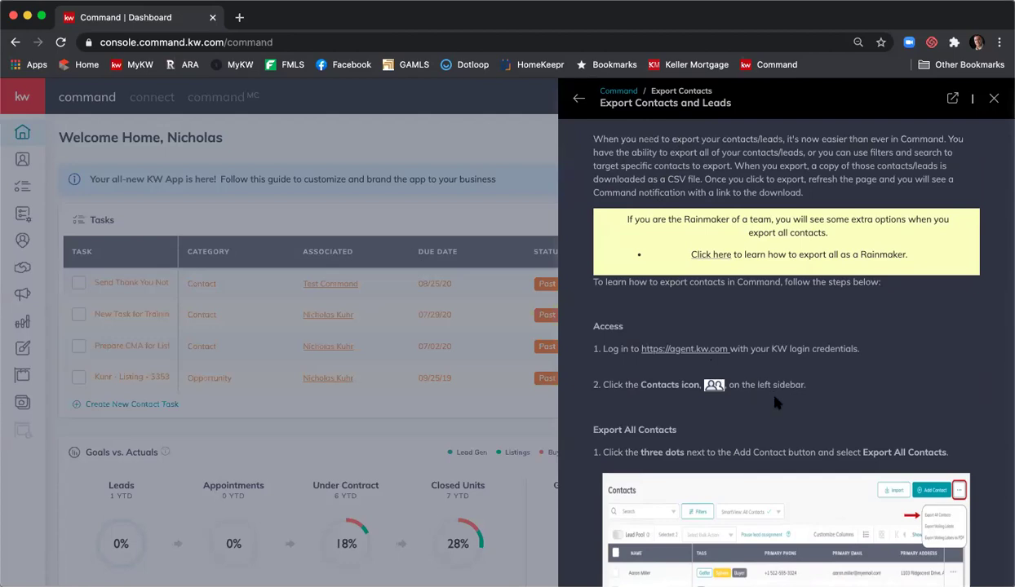
- Pop the Export Contacts and Leads article out into a new KW Answers browser tab
{"action": "left_click", "coordinate": [951, 99]}
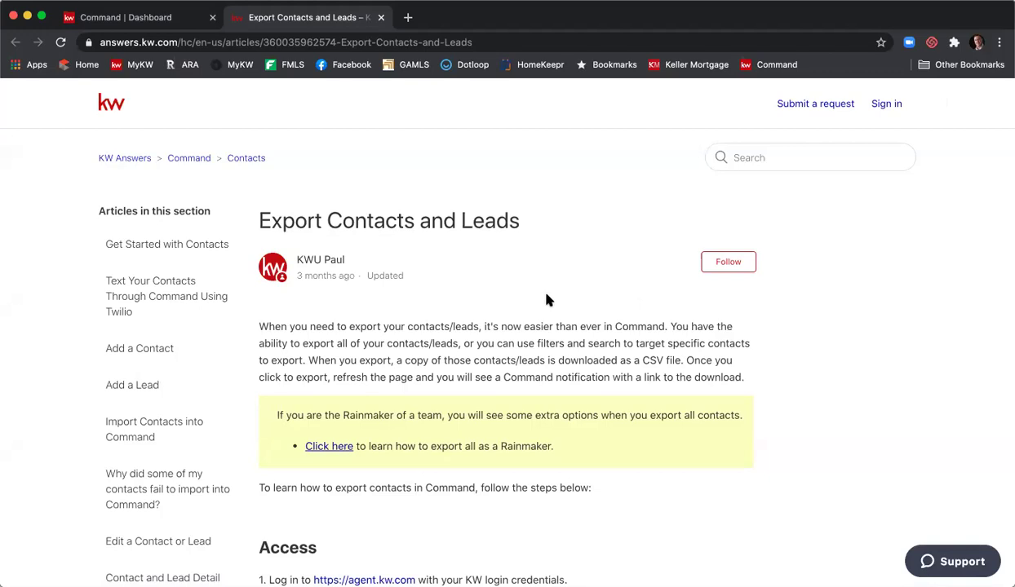
{"action": "scroll", "coordinate": [351, 297], "scroll_direction": "down", "scroll_amount": 5}
{"action": "scroll", "coordinate": [353, 297], "scroll_direction": "up", "scroll_amount": 3}
{"action": "scroll", "coordinate": [354, 297], "scroll_direction": "up", "scroll_amount": 1}
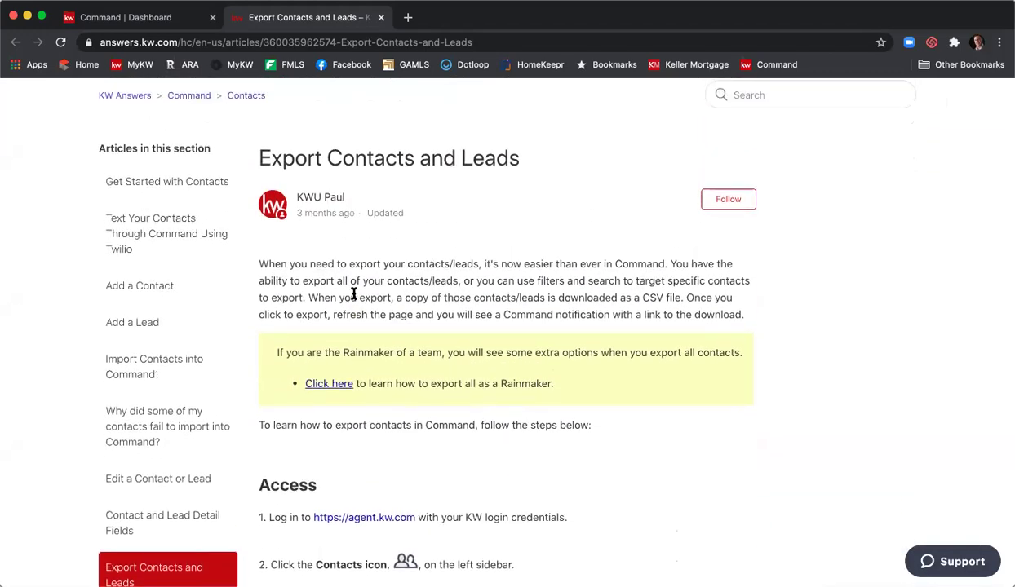
- Close the KW Answers tab and return the help panel to the KW University list
{"action": "left_click", "coordinate": [380, 17]}
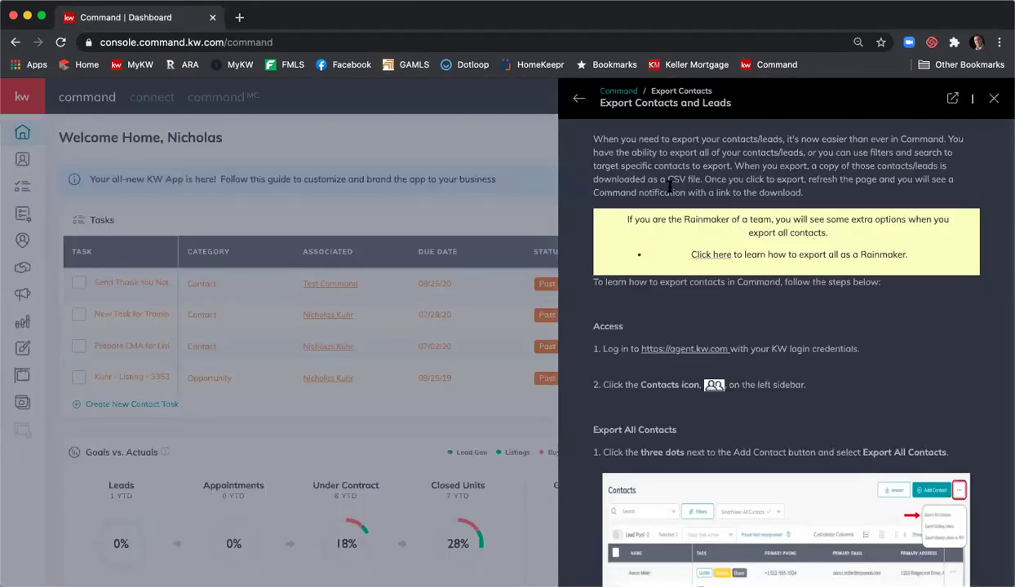
{"action": "left_click", "coordinate": [578, 100]}
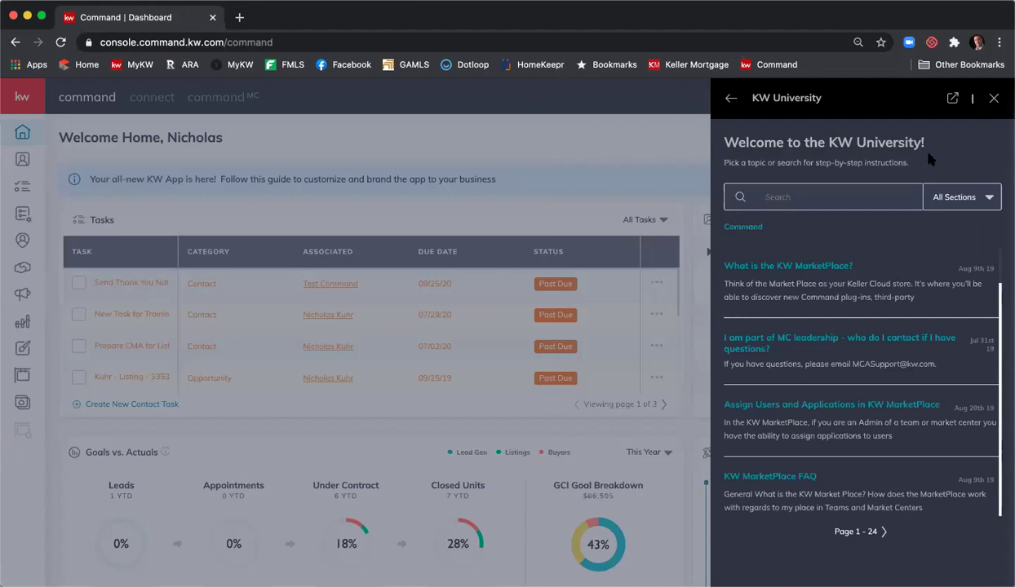
- Go back to the Help & Information menu and start Chat with Support
{"action": "left_click", "coordinate": [731, 99]}
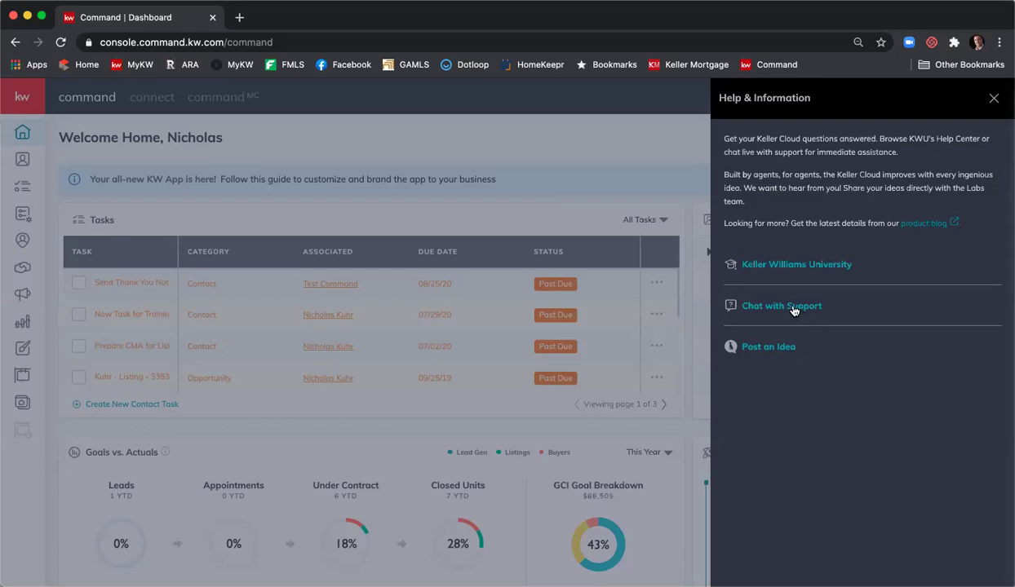
{"action": "left_click", "coordinate": [793, 311]}
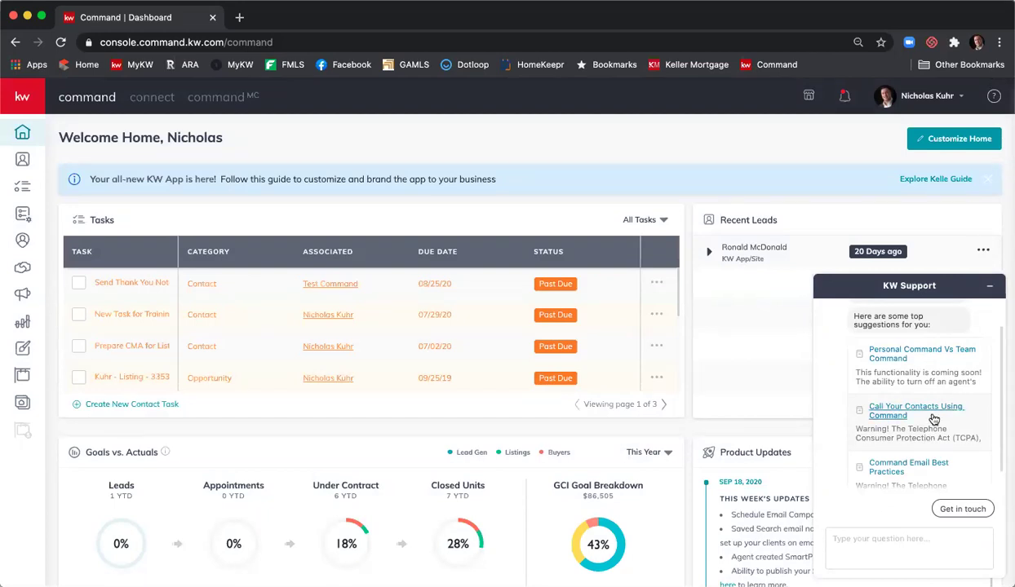
- Choose Get in touch, then Leave a message to bring up the Contact us form
{"action": "left_click", "coordinate": [967, 509]}
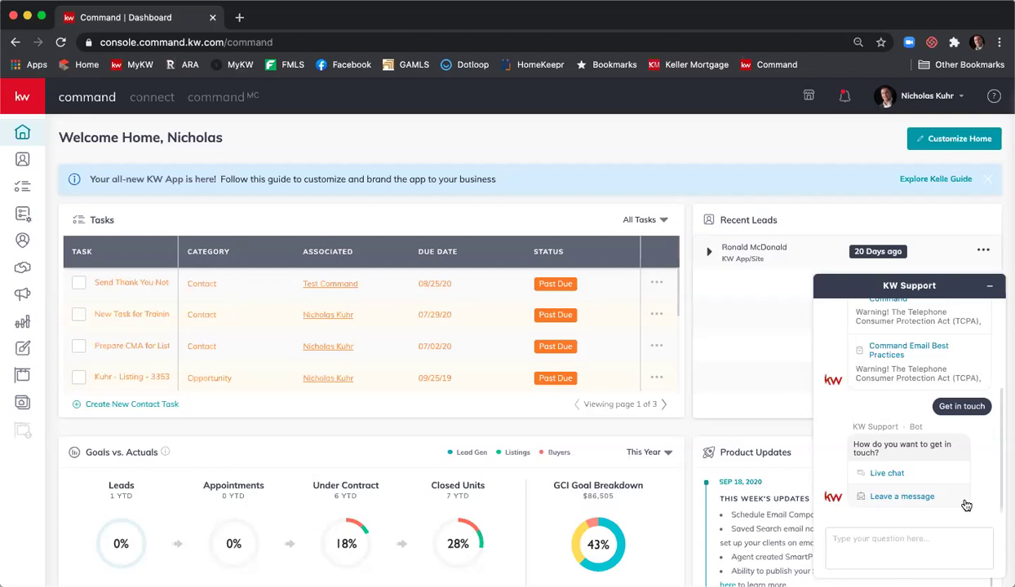
{"action": "left_click", "coordinate": [919, 496]}
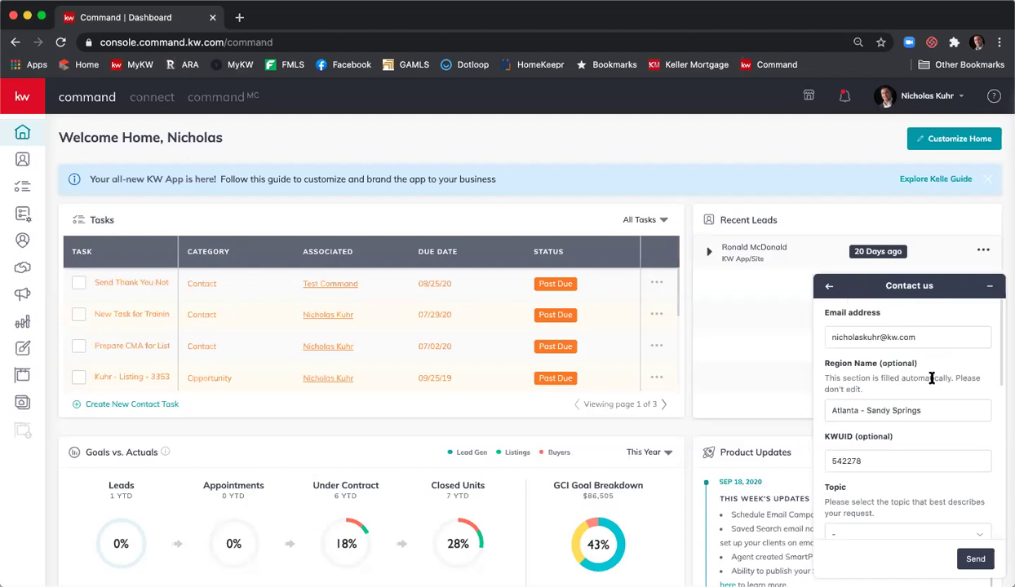
- Pick MC Sites as the request topic and enter Market Center Number 156
{"action": "scroll", "coordinate": [916, 352], "scroll_direction": "down", "scroll_amount": 2}
{"action": "scroll", "coordinate": [917, 352], "scroll_direction": "down", "scroll_amount": 2}
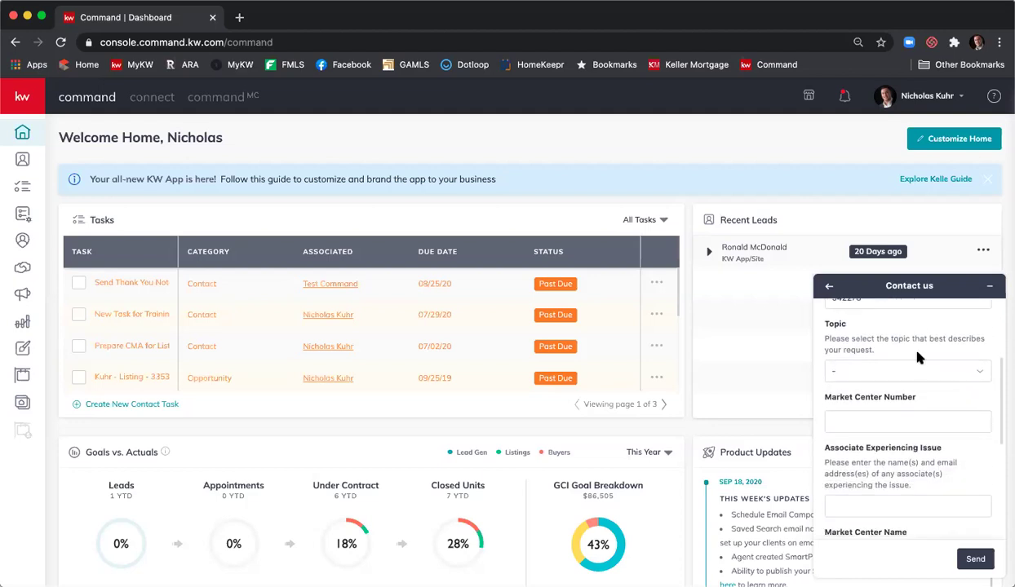
{"action": "left_click", "coordinate": [918, 371]}
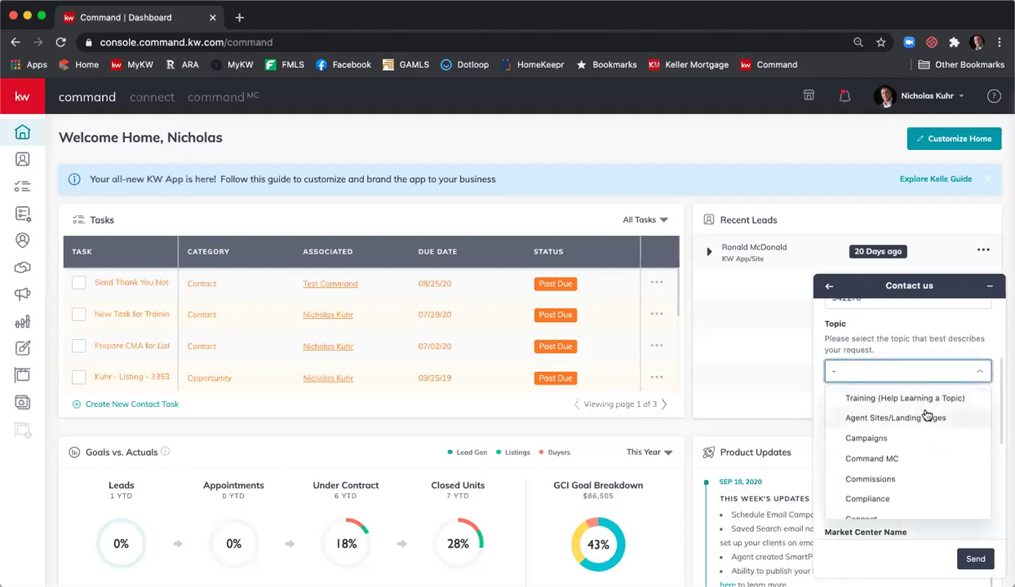
{"action": "scroll", "coordinate": [927, 430], "scroll_direction": "down", "scroll_amount": 1}
{"action": "scroll", "coordinate": [927, 430], "scroll_direction": "down", "scroll_amount": 2}
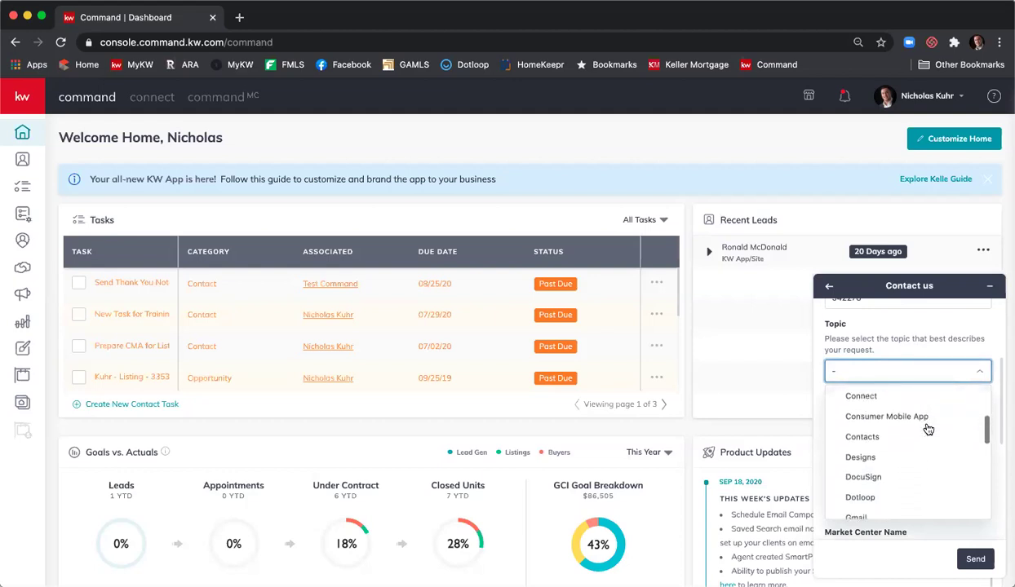
{"action": "scroll", "coordinate": [927, 429], "scroll_direction": "down", "scroll_amount": 2}
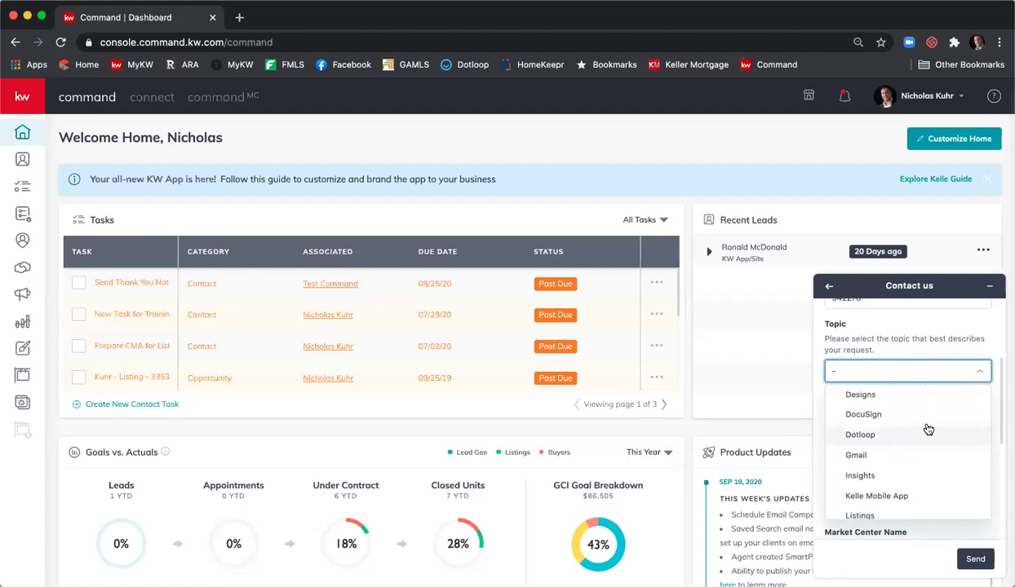
{"action": "scroll", "coordinate": [927, 430], "scroll_direction": "down", "scroll_amount": 2}
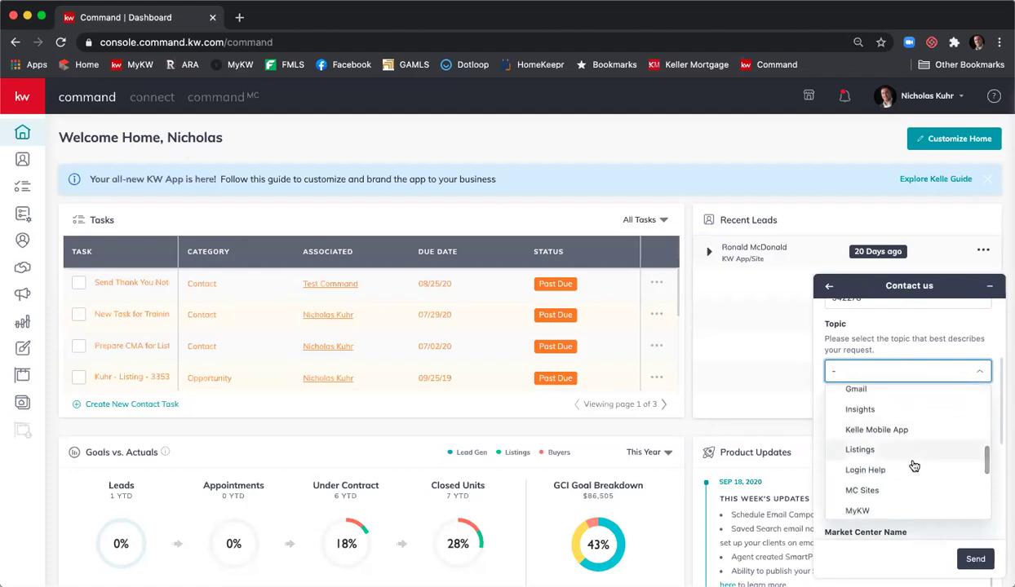
{"action": "scroll", "coordinate": [906, 459], "scroll_direction": "down", "scroll_amount": 1}
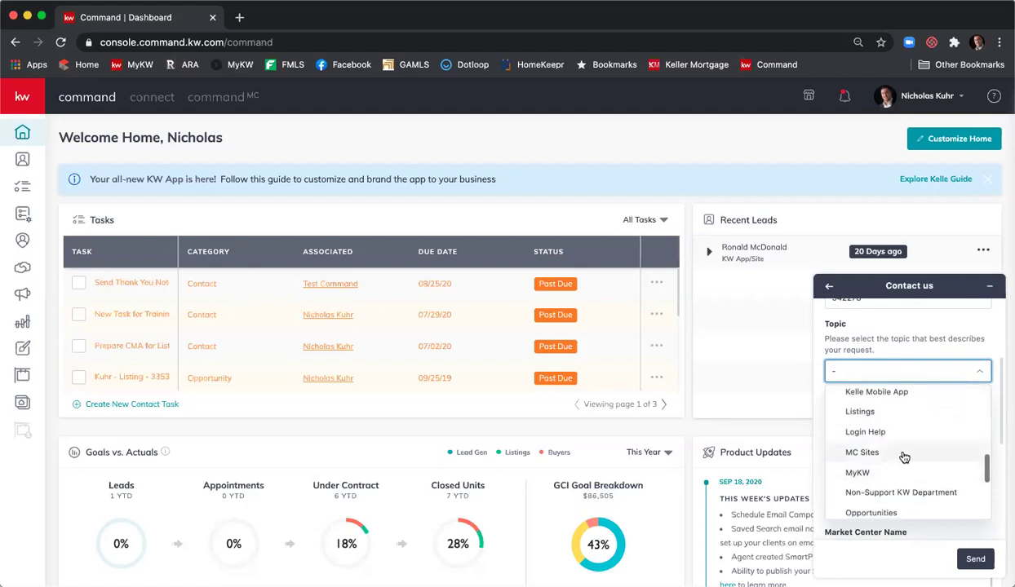
{"action": "left_click", "coordinate": [904, 454]}
{"action": "left_click", "coordinate": [899, 423]}
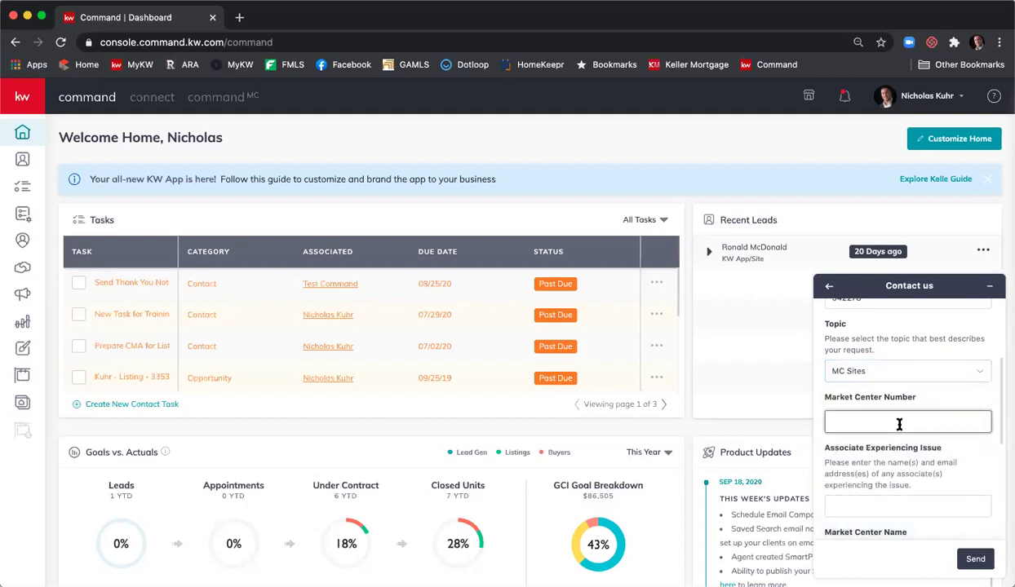
{"action": "type", "text": "156"}
- Enter the affected associate's name and Market Center Name First Atlanta, then begin the description
{"action": "scroll", "coordinate": [871, 408], "scroll_direction": "down", "scroll_amount": 2}
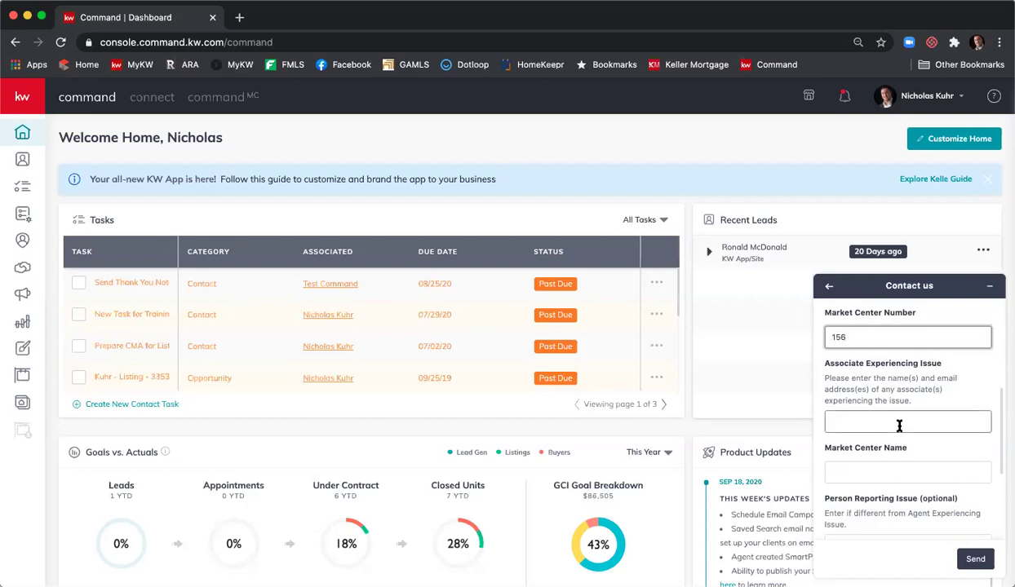
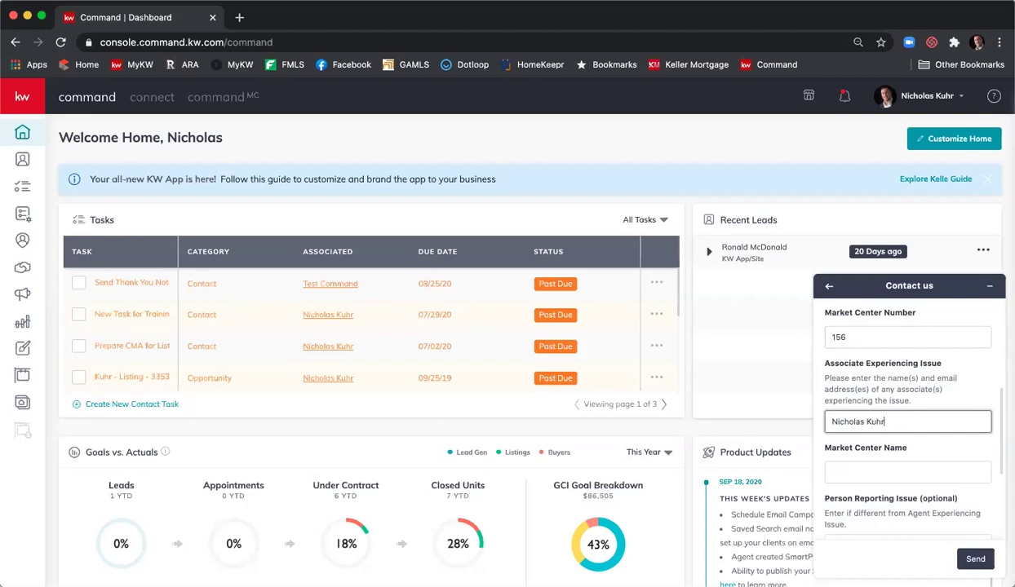
{"action": "key", "text": "Tab"}
{"action": "type", "text": "First Atlanta"}
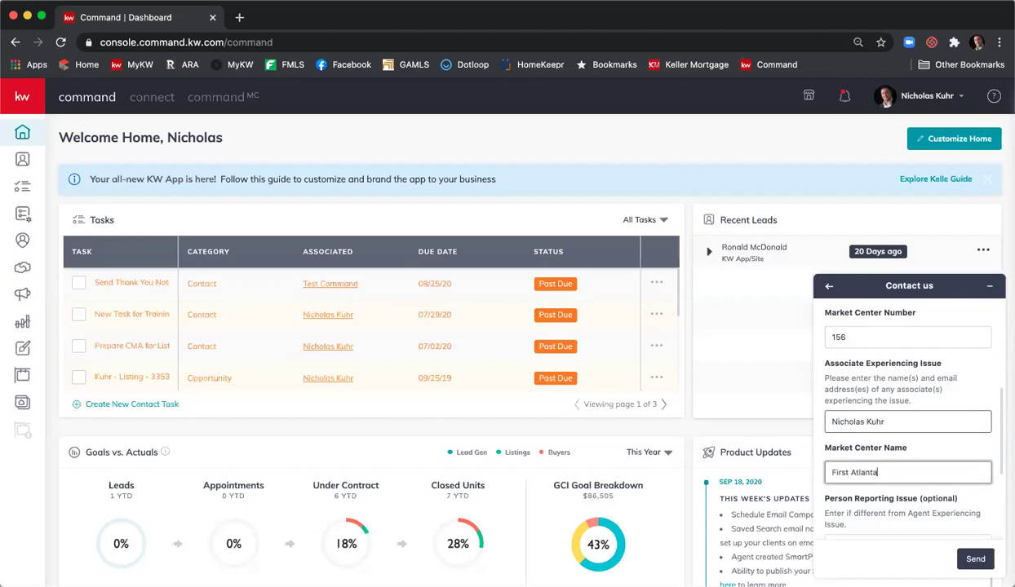
{"action": "scroll", "coordinate": [898, 426], "scroll_direction": "down", "scroll_amount": 2}
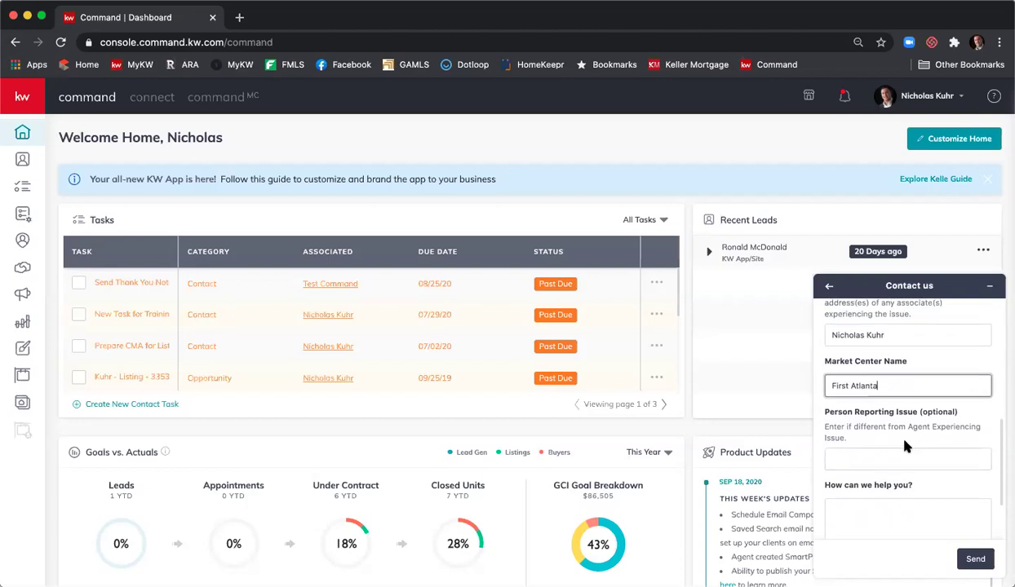
{"action": "scroll", "coordinate": [895, 428], "scroll_direction": "down", "scroll_amount": 2}
{"action": "left_click", "coordinate": [904, 446]}
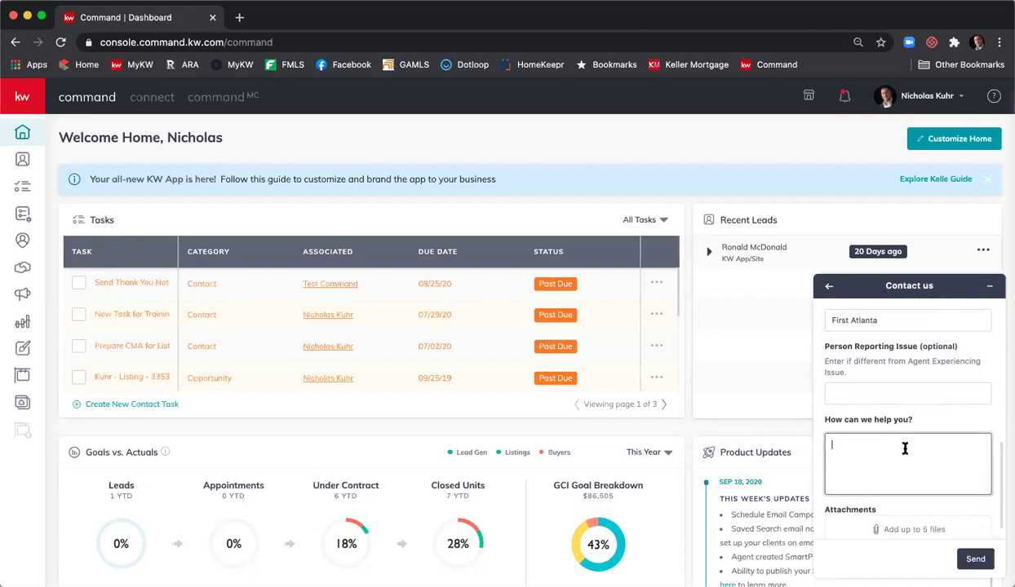
{"action": "scroll", "coordinate": [904, 448], "scroll_direction": "down", "scroll_amount": 1}
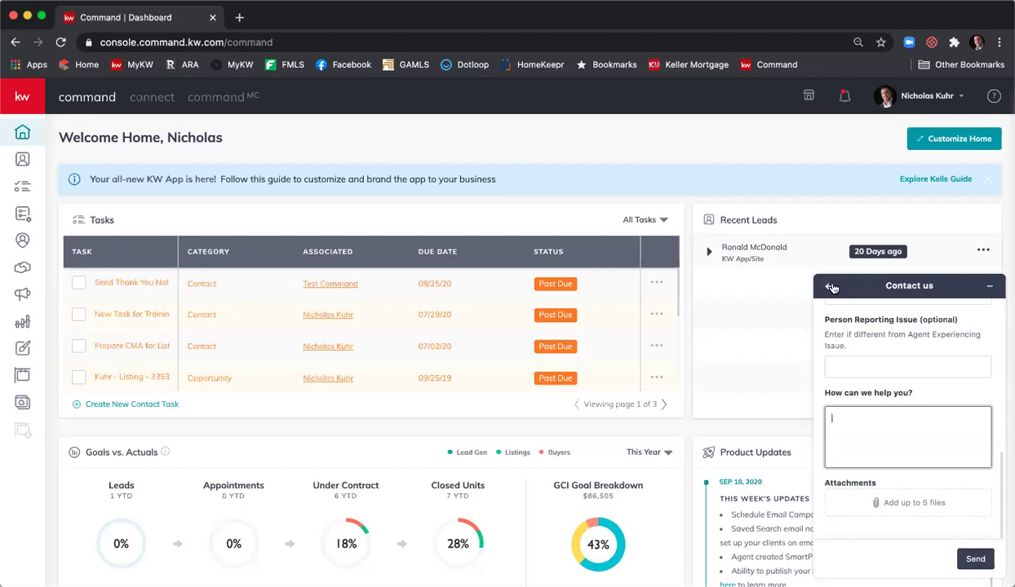
- Leave the Contact us form, minimize KW Support, and reopen the Help & Information panel
{"action": "left_click", "coordinate": [831, 287]}
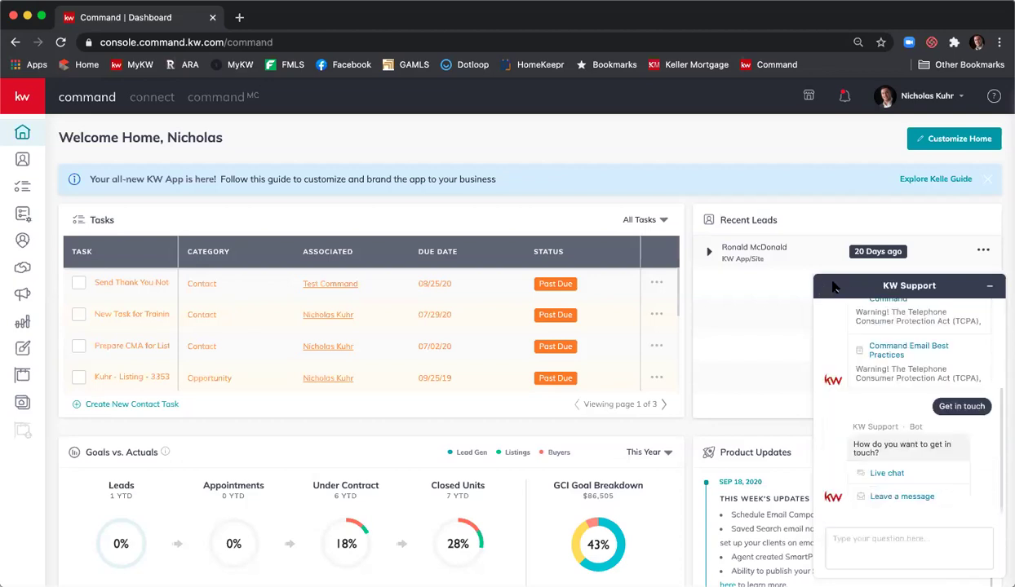
{"action": "left_click", "coordinate": [988, 285]}
{"action": "left_click", "coordinate": [994, 96]}
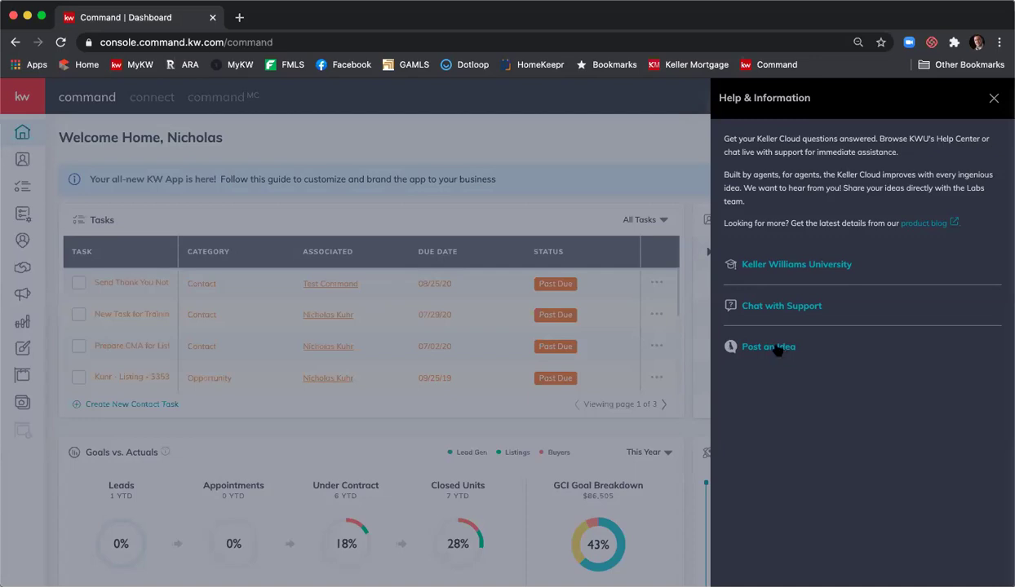
- Open the Post an Idea form from the Help & Information panel, then close it
{"action": "left_click", "coordinate": [777, 349]}
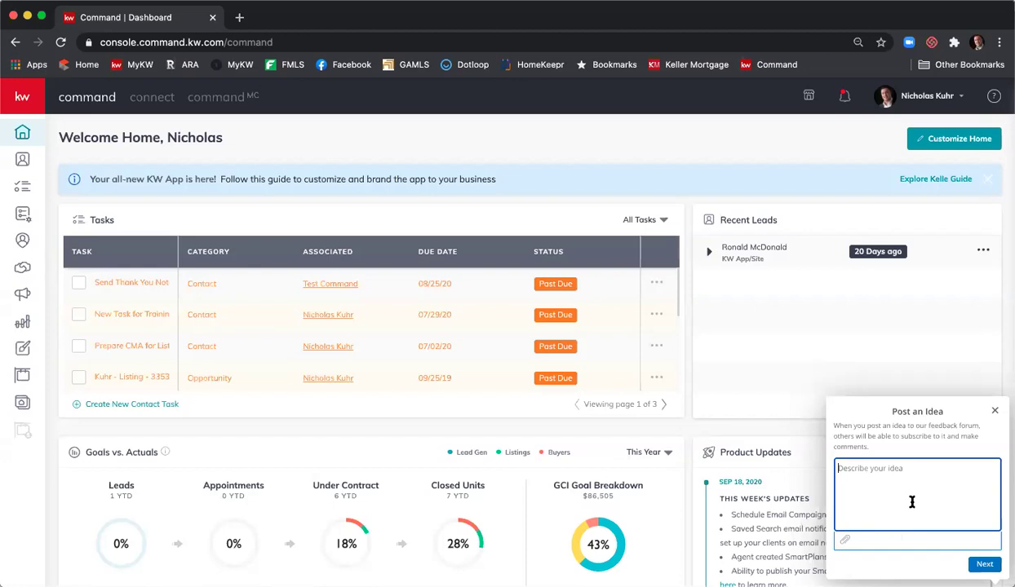
{"action": "left_click", "coordinate": [994, 410]}
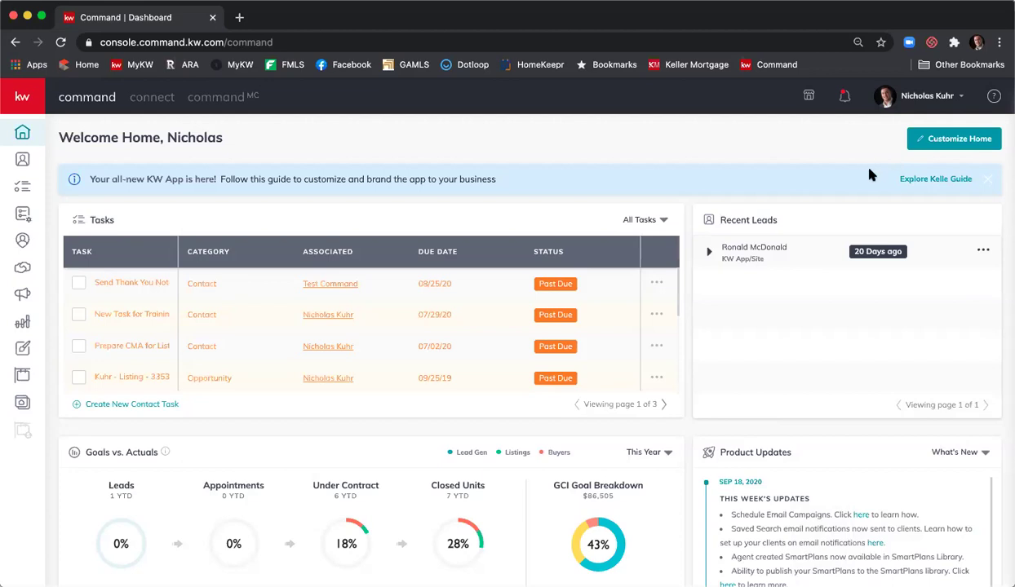
- Go to Settings from the profile name menu to see connected apps like DocuSign and Gmail
{"action": "left_click", "coordinate": [964, 102]}
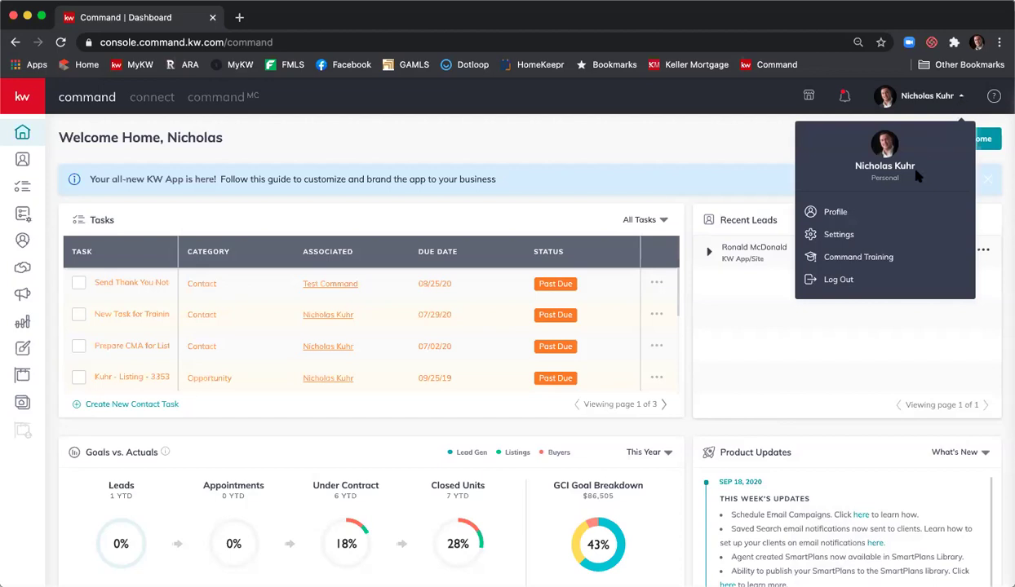
{"action": "left_click", "coordinate": [885, 234]}
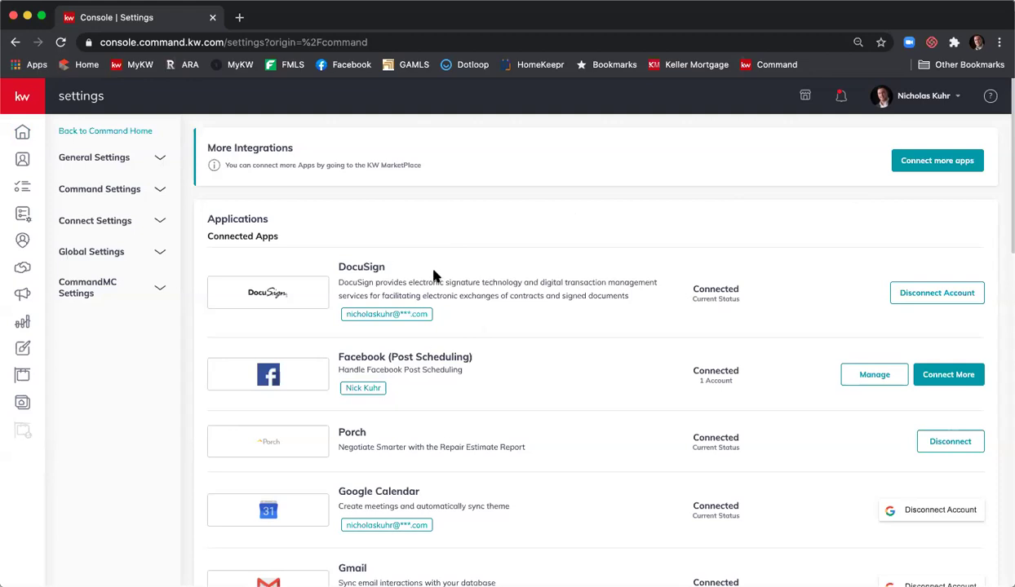
{"action": "scroll", "coordinate": [513, 278], "scroll_direction": "down", "scroll_amount": 1}
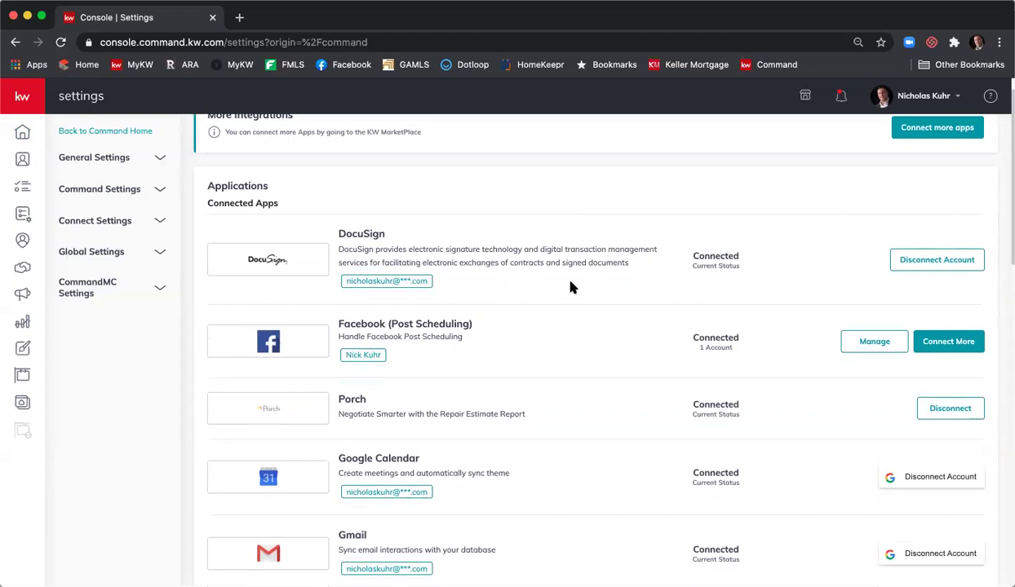
{"action": "scroll", "coordinate": [571, 286], "scroll_direction": "down", "scroll_amount": 2}
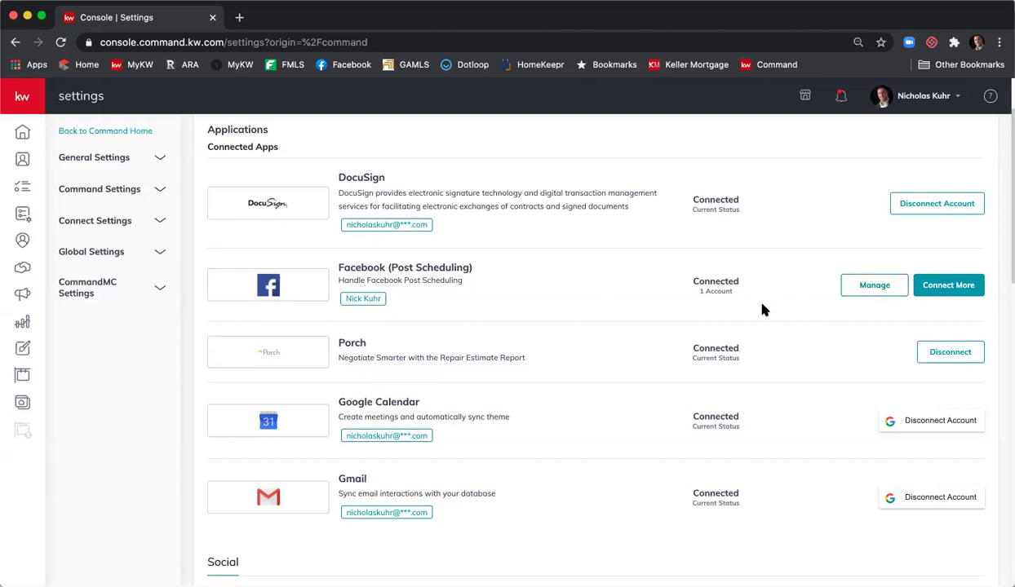
{"action": "scroll", "coordinate": [762, 309], "scroll_direction": "down", "scroll_amount": 2}
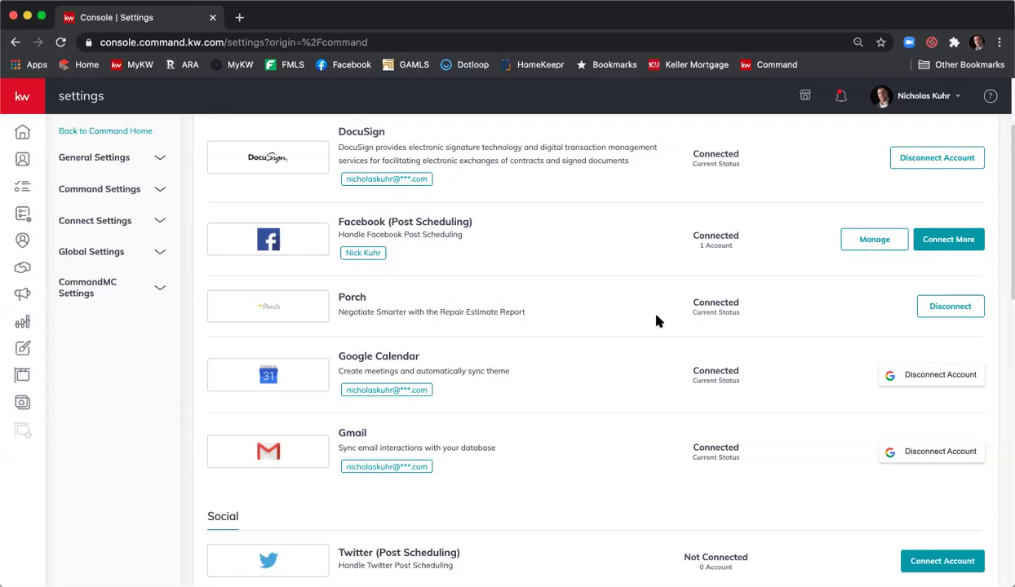
{"action": "scroll", "coordinate": [656, 321], "scroll_direction": "down", "scroll_amount": 2}
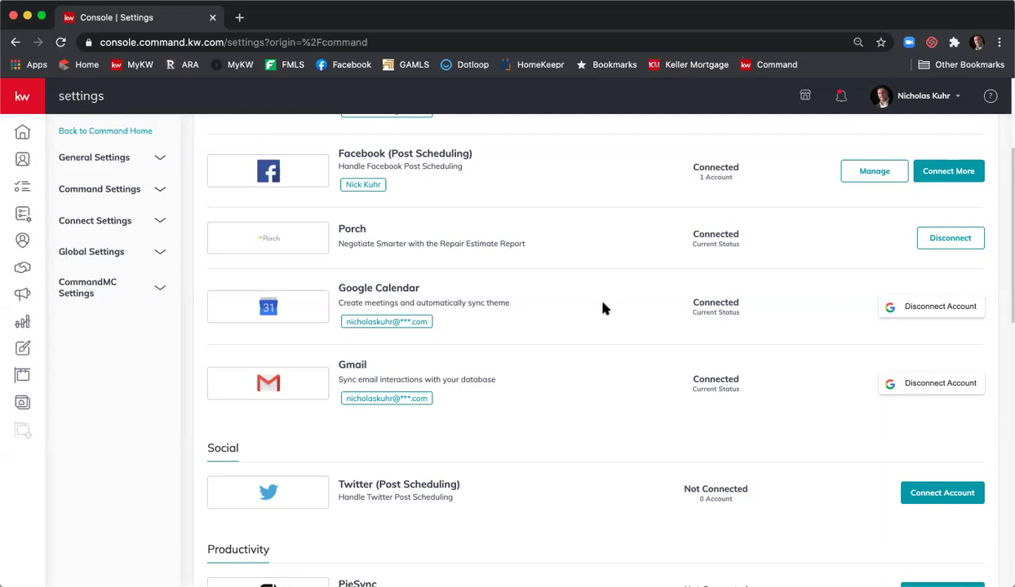
{"action": "scroll", "coordinate": [604, 307], "scroll_direction": "down", "scroll_amount": 5}
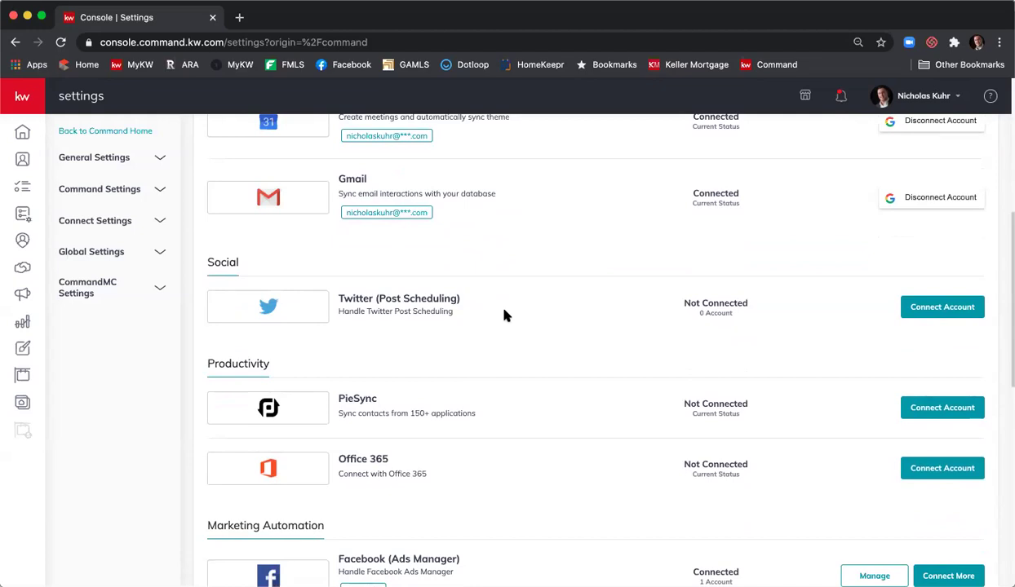
{"action": "scroll", "coordinate": [518, 308], "scroll_direction": "down", "scroll_amount": 3}
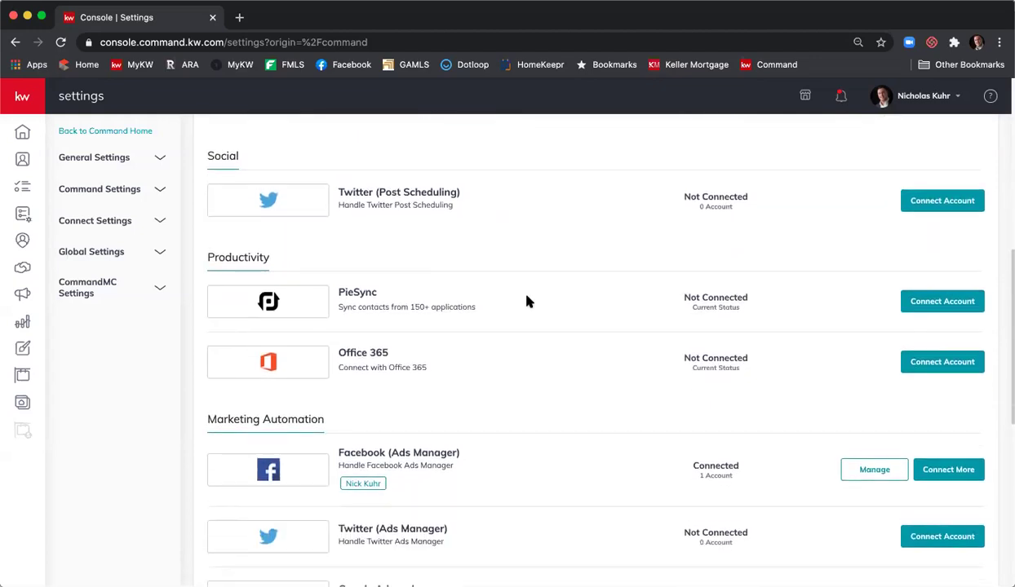
{"action": "scroll", "coordinate": [529, 302], "scroll_direction": "down", "scroll_amount": 1}
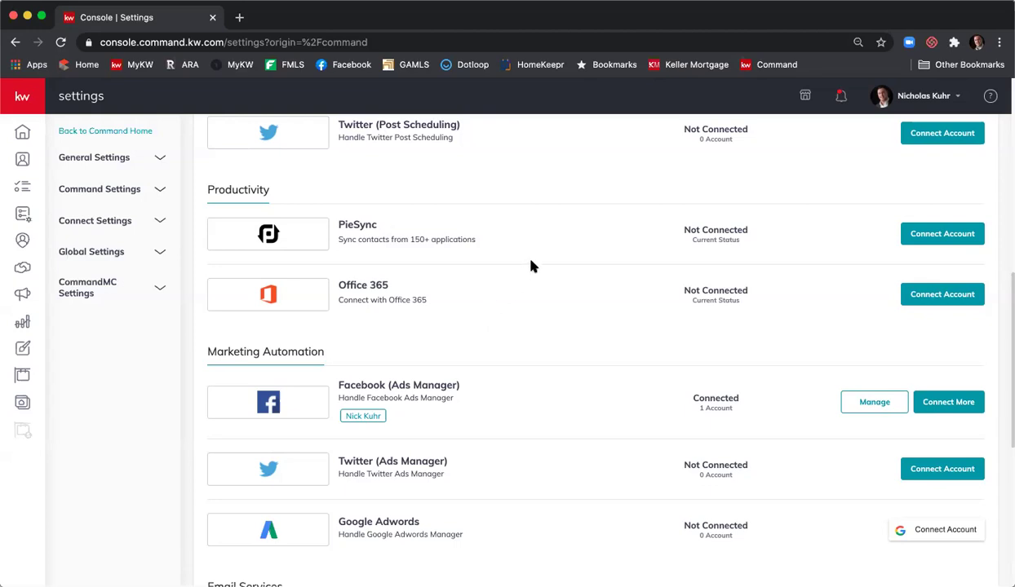
{"action": "scroll", "coordinate": [530, 265], "scroll_direction": "down", "scroll_amount": 3}
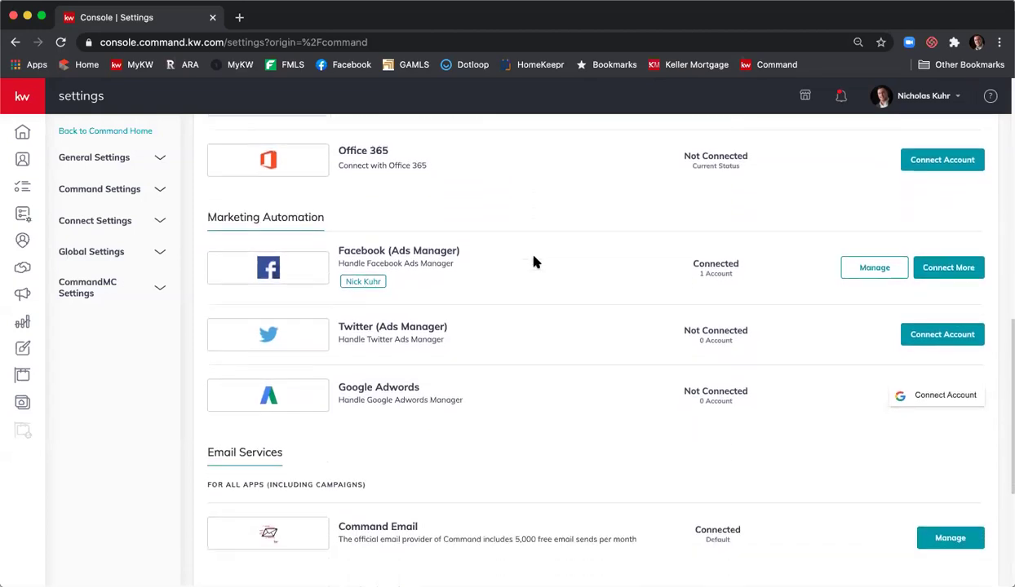
{"action": "scroll", "coordinate": [534, 261], "scroll_direction": "down", "scroll_amount": 1}
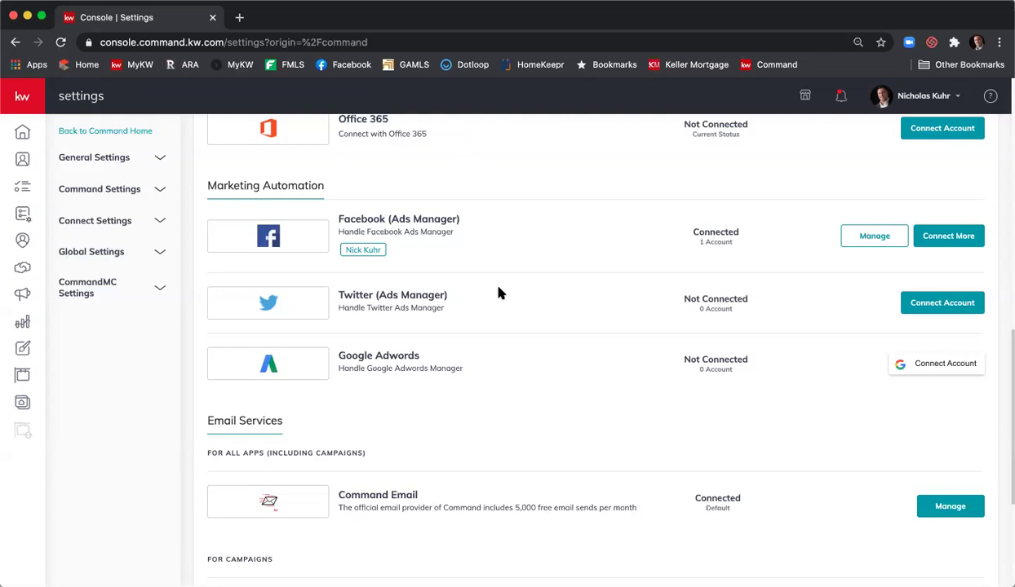
- Scroll down to the Command Email, Mailchimp and Twilio entries on the Settings page
{"action": "scroll", "coordinate": [500, 293], "scroll_direction": "down", "scroll_amount": 4}
{"action": "scroll", "coordinate": [501, 294], "scroll_direction": "down", "scroll_amount": 3}
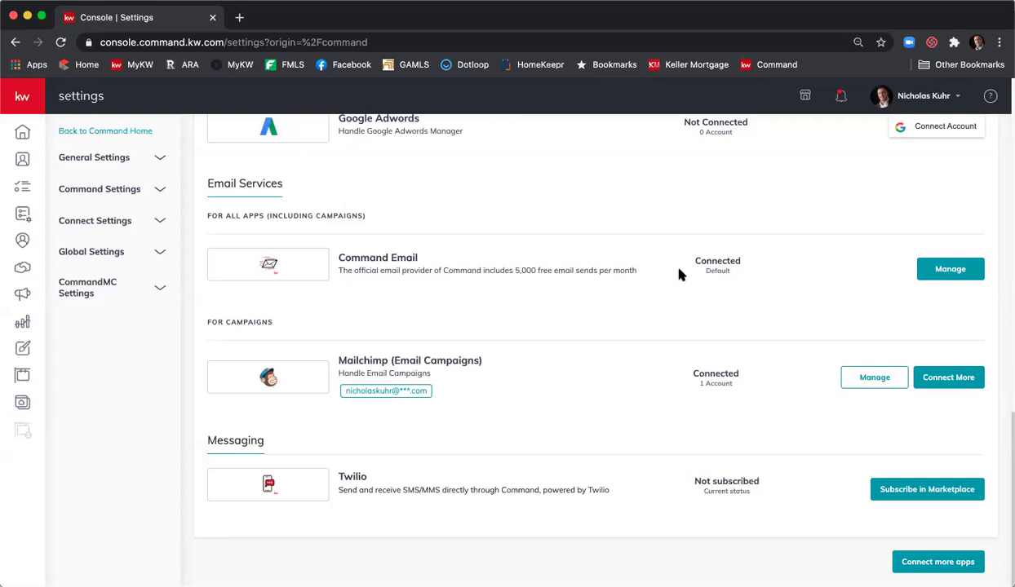
{"action": "left_click", "coordinate": [935, 274]}
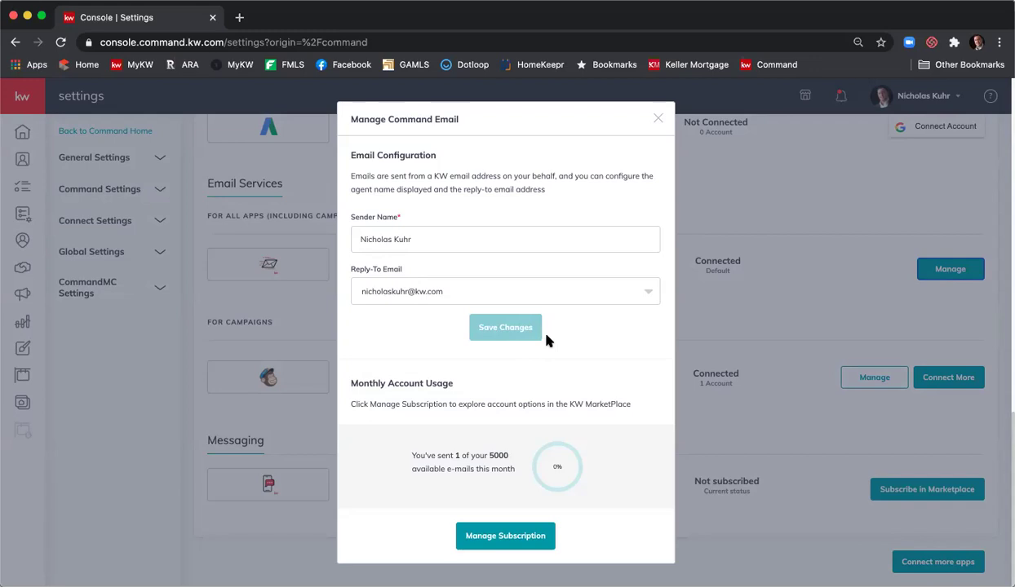
{"action": "left_click", "coordinate": [657, 117]}
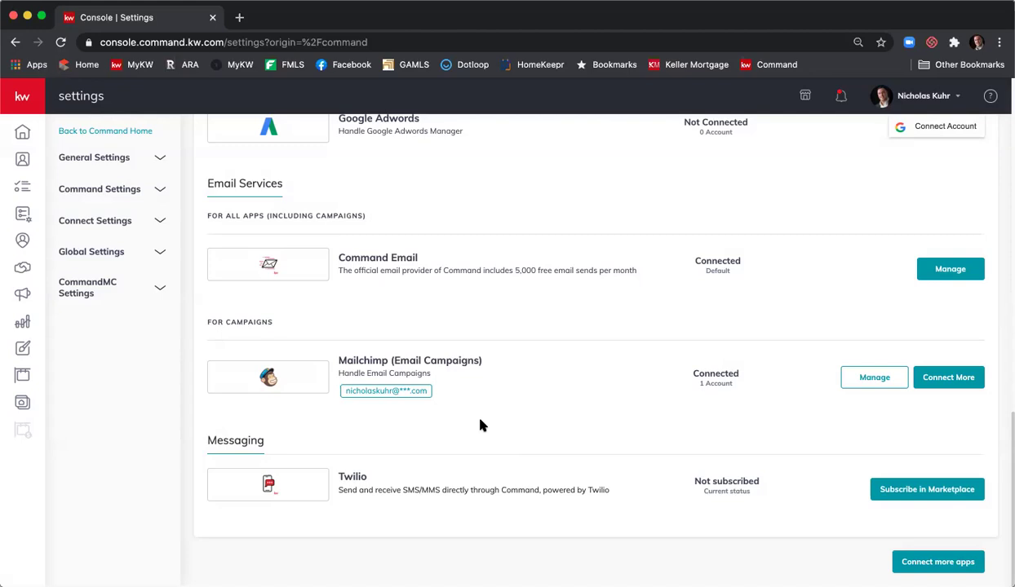
- Open Team Management under General Settings, showing the single Account Owner member
{"action": "scroll", "coordinate": [481, 425], "scroll_direction": "up", "scroll_amount": 5}
{"action": "scroll", "coordinate": [481, 425], "scroll_direction": "up", "scroll_amount": 7}
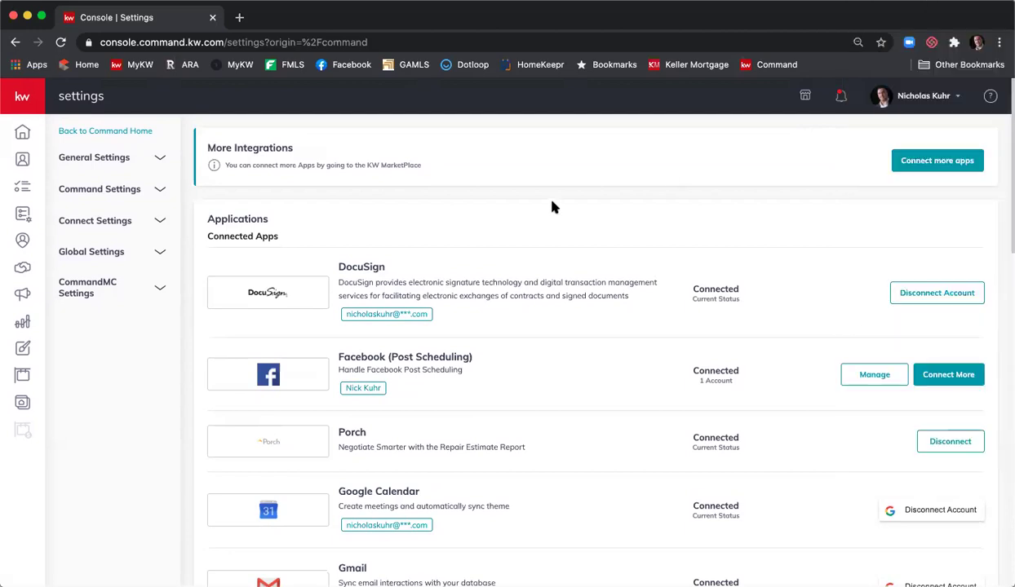
{"action": "left_click", "coordinate": [107, 159]}
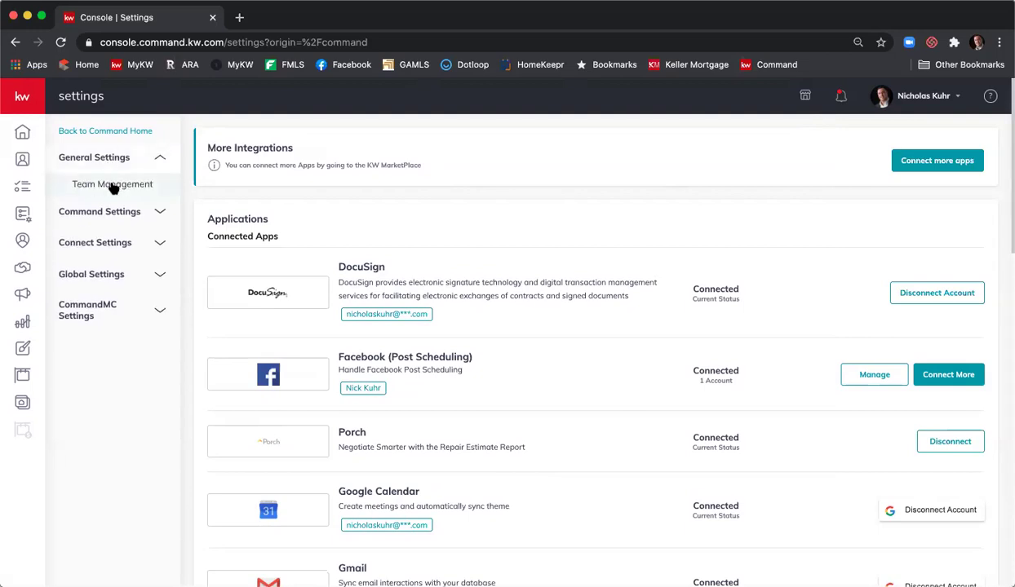
{"action": "left_click", "coordinate": [113, 187]}
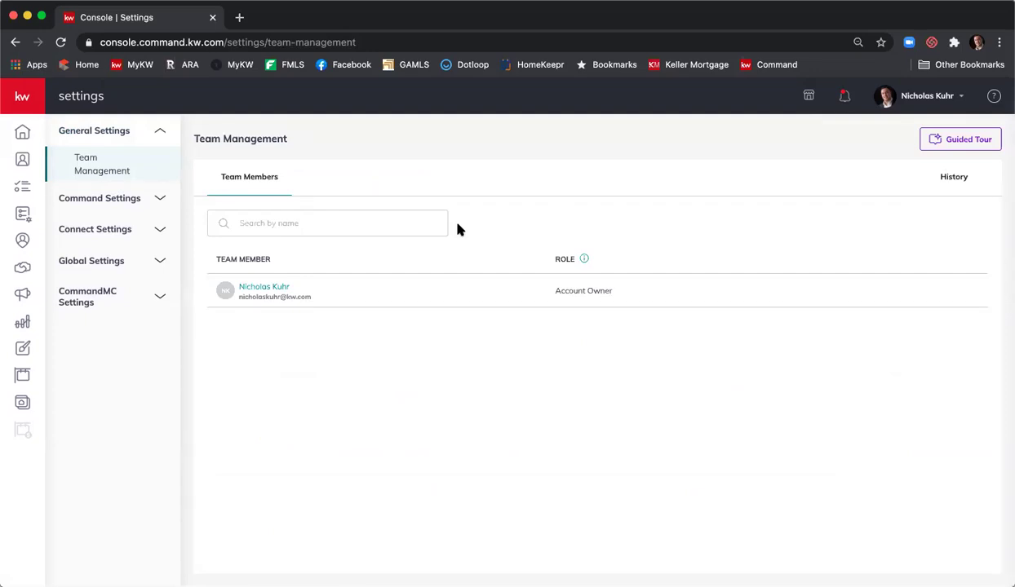
{"action": "left_click", "coordinate": [100, 200]}
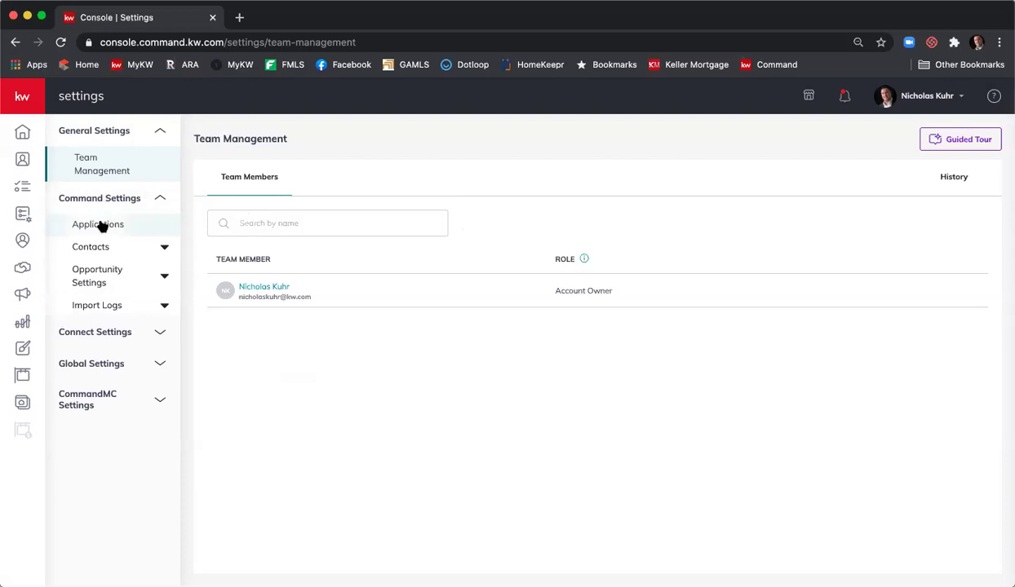
- Open Contact Archive under Command Settings > Contacts, showing the contact archived Dec 30, 2019
{"action": "left_click", "coordinate": [101, 225]}
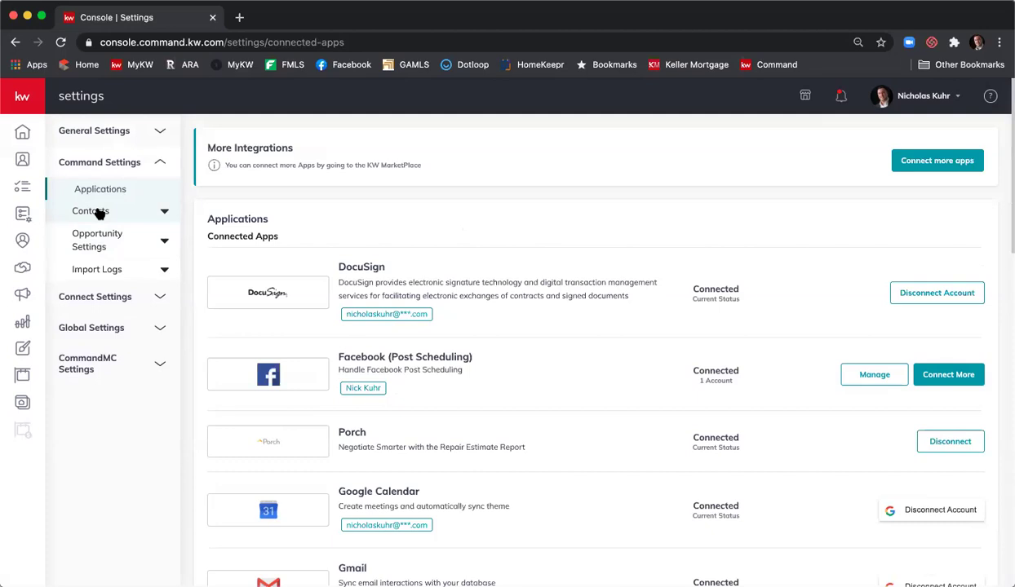
{"action": "left_click", "coordinate": [99, 212]}
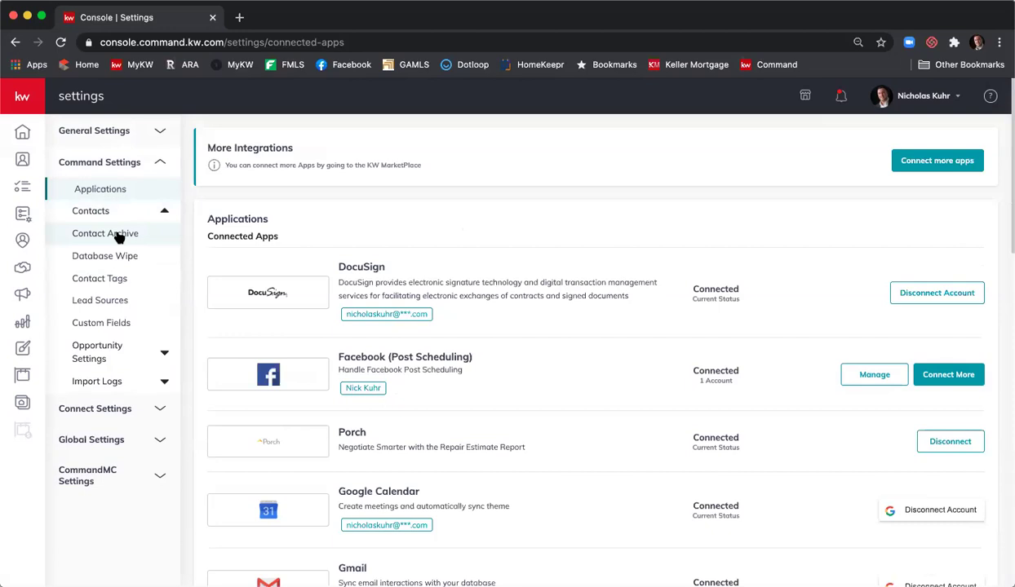
{"action": "left_click", "coordinate": [119, 236]}
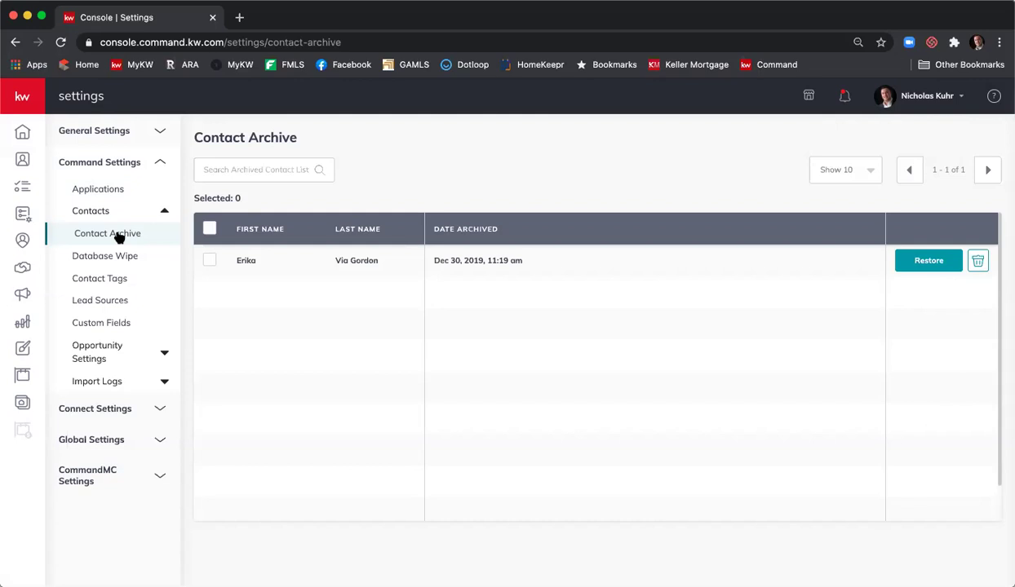
- Select the archived contact, trash it, and confirm the permanent deletion with OK
{"action": "left_click", "coordinate": [205, 266]}
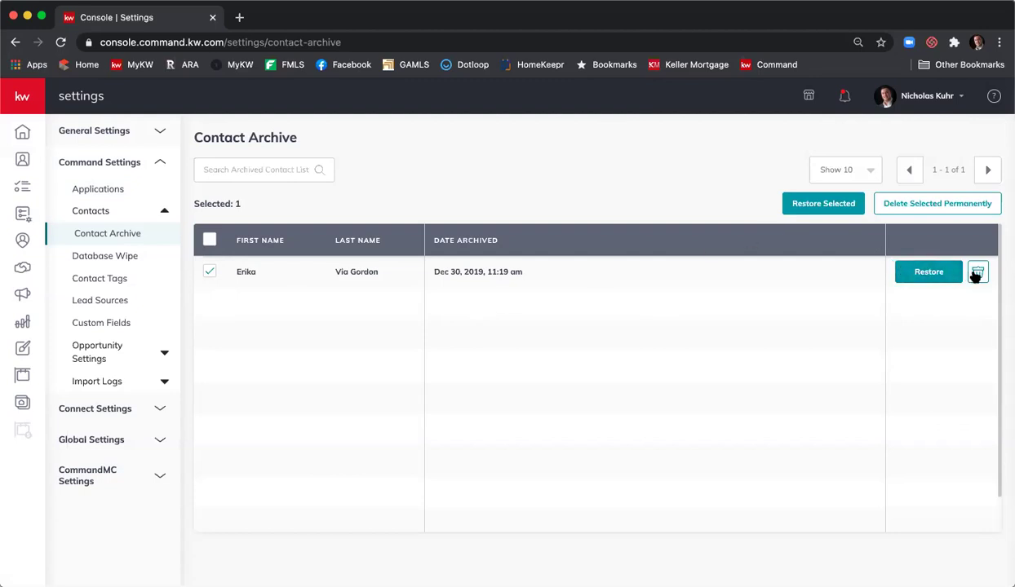
{"action": "left_click", "coordinate": [977, 274]}
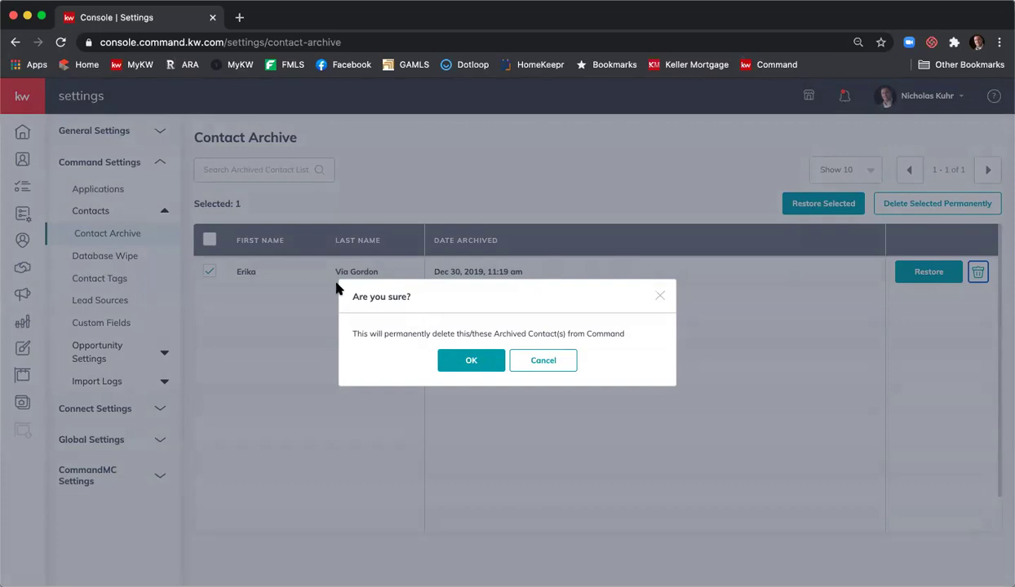
{"action": "left_click", "coordinate": [457, 369]}
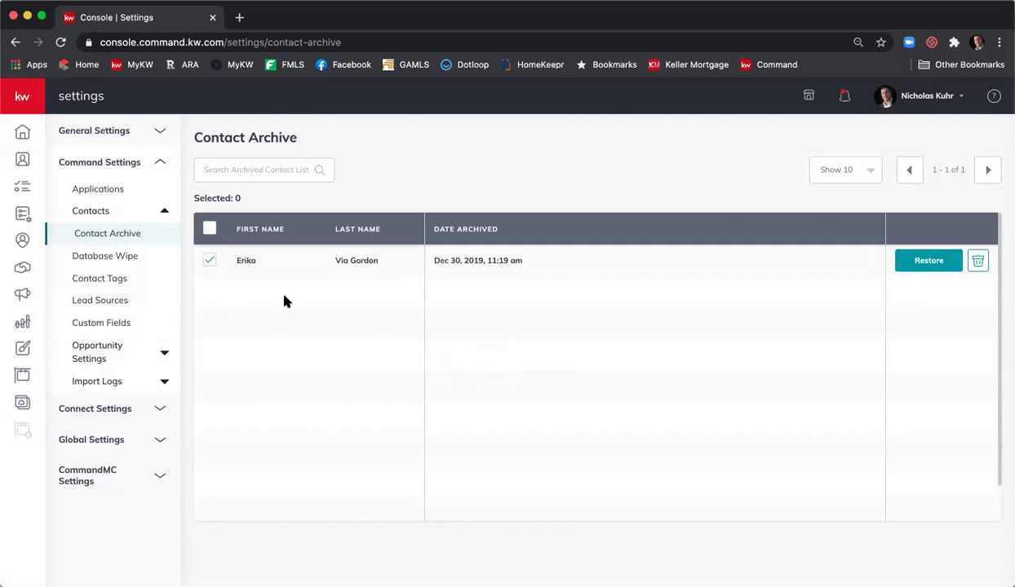
- Open the Database Wipe page under Contacts in the settings sidebar
{"action": "left_click", "coordinate": [130, 261]}
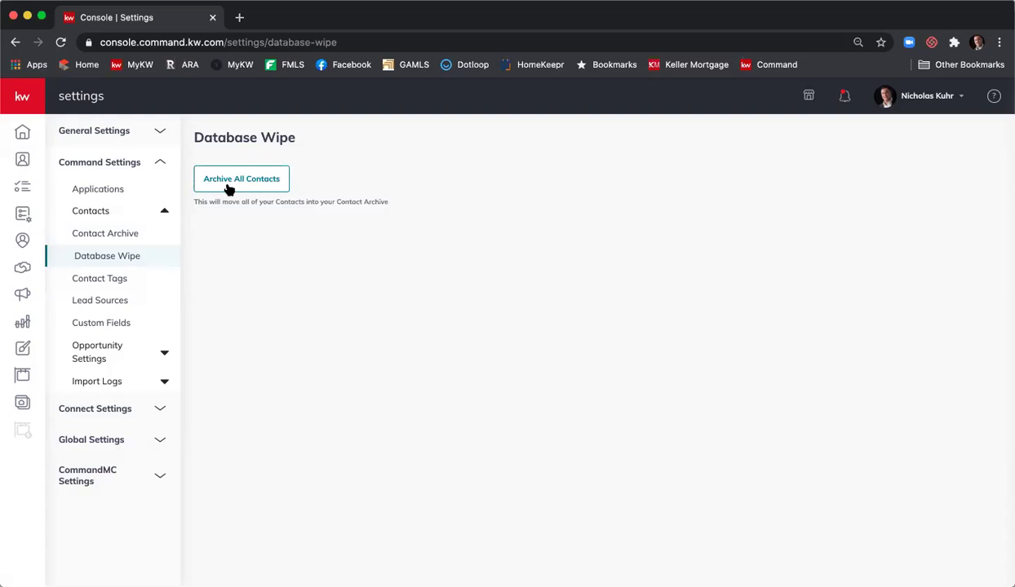
- Open the Contact Tags page listing tags like Advertising and All Contacts
{"action": "left_click", "coordinate": [126, 283]}
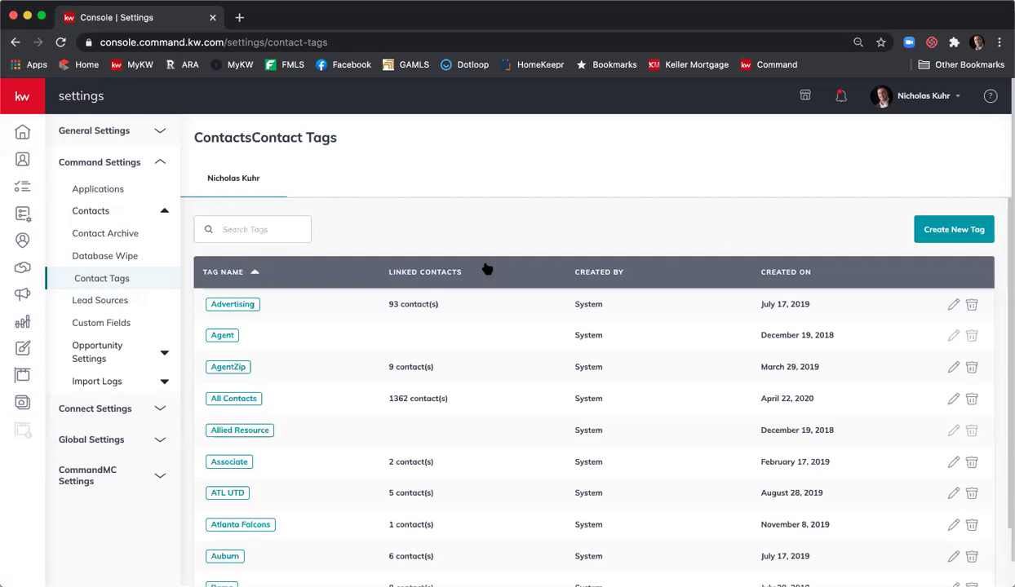
- Start a new contact tag from the Contact Tags page
{"action": "left_click", "coordinate": [954, 231]}
- Name the new tag 'Command Training', try teal then purple, and cancel without creating it
{"action": "left_click", "coordinate": [559, 322]}
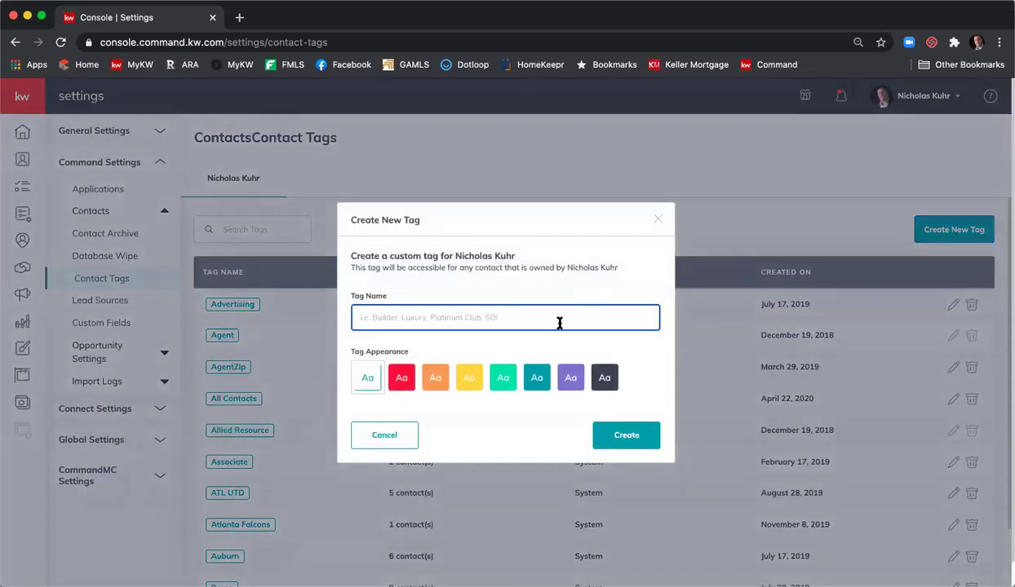
{"action": "type", "text": "Command Training"}
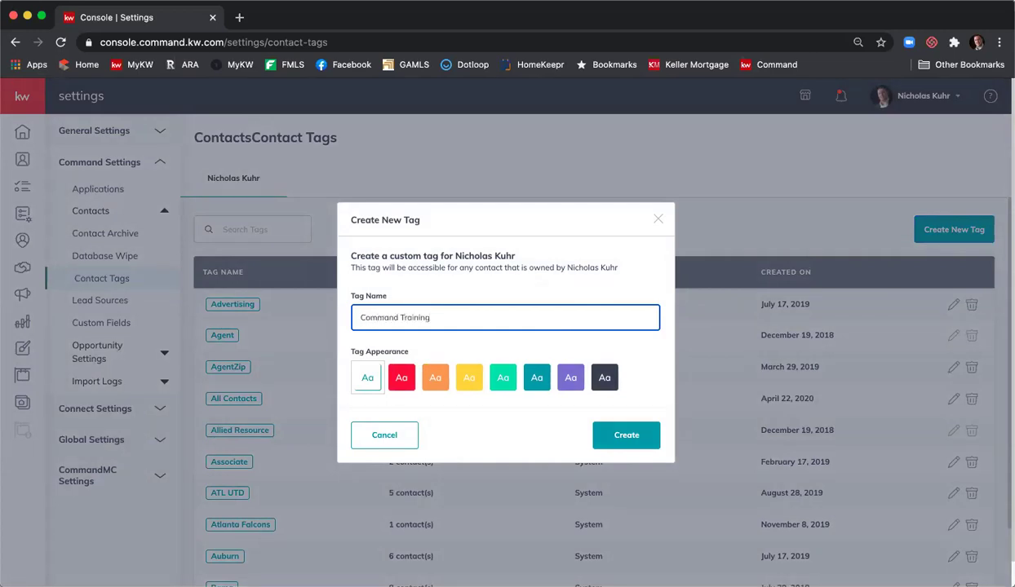
{"action": "left_click", "coordinate": [406, 379]}
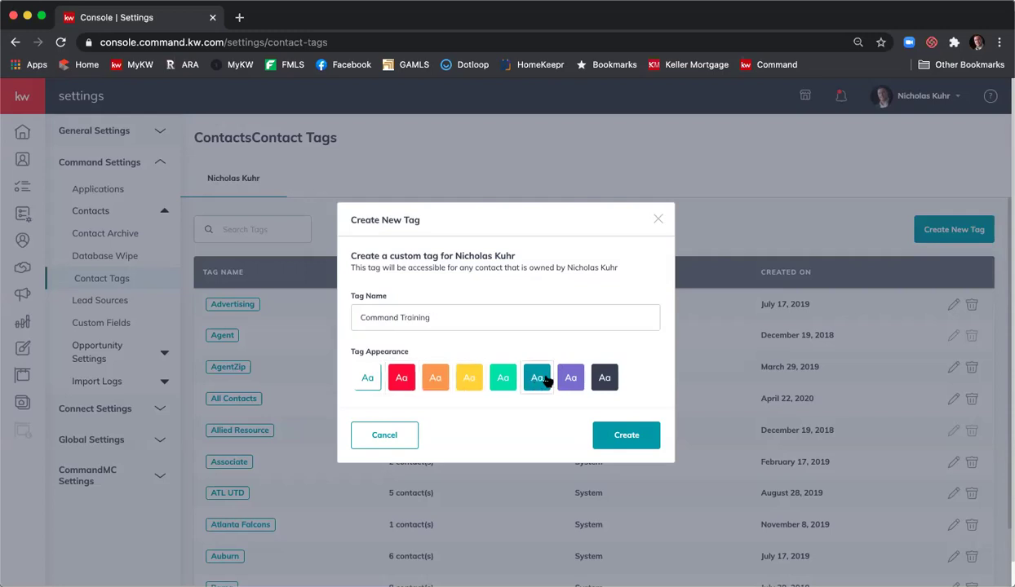
{"action": "left_click", "coordinate": [570, 378]}
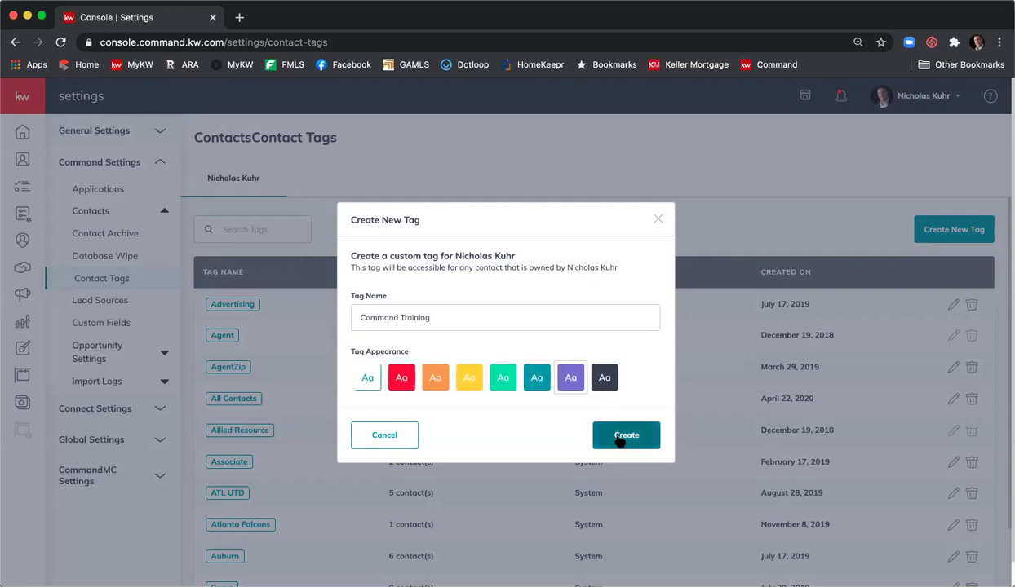
{"action": "left_click", "coordinate": [384, 435]}
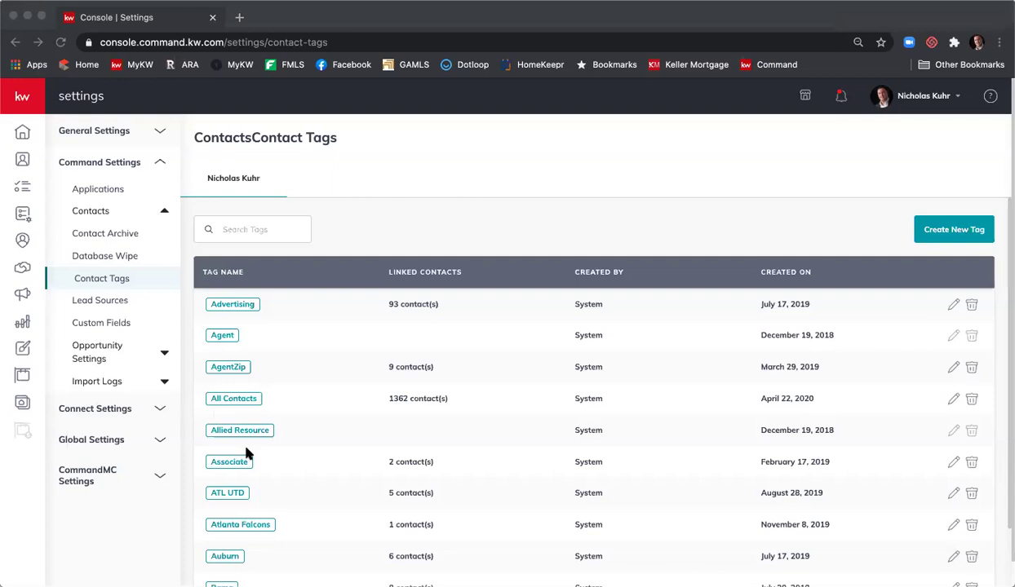
- Open the Lead Sources settings, which show 10 of 86 sources per page
{"action": "left_click", "coordinate": [97, 300]}
{"action": "left_click", "coordinate": [98, 302]}
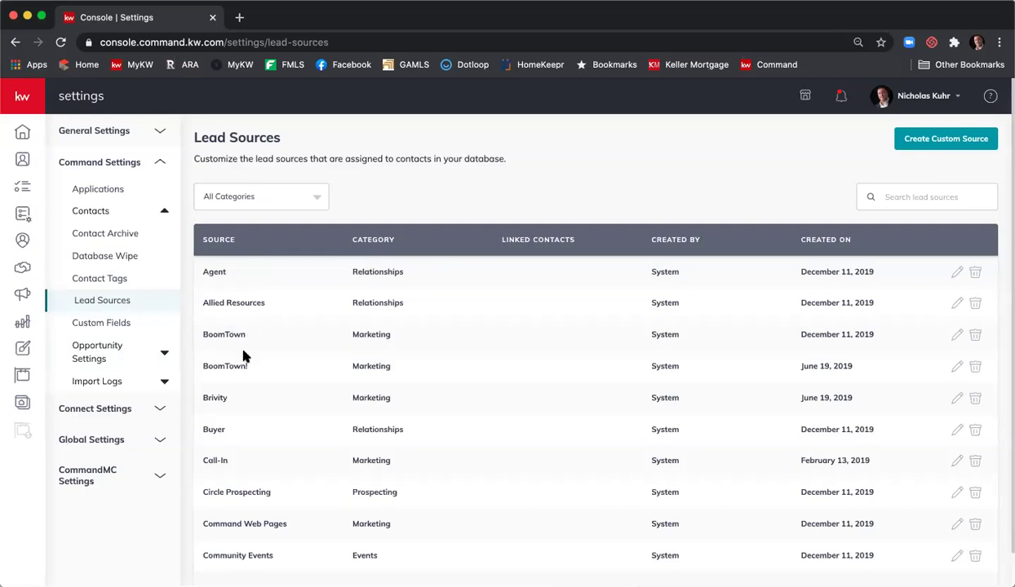
{"action": "scroll", "coordinate": [243, 357], "scroll_direction": "down", "scroll_amount": 1}
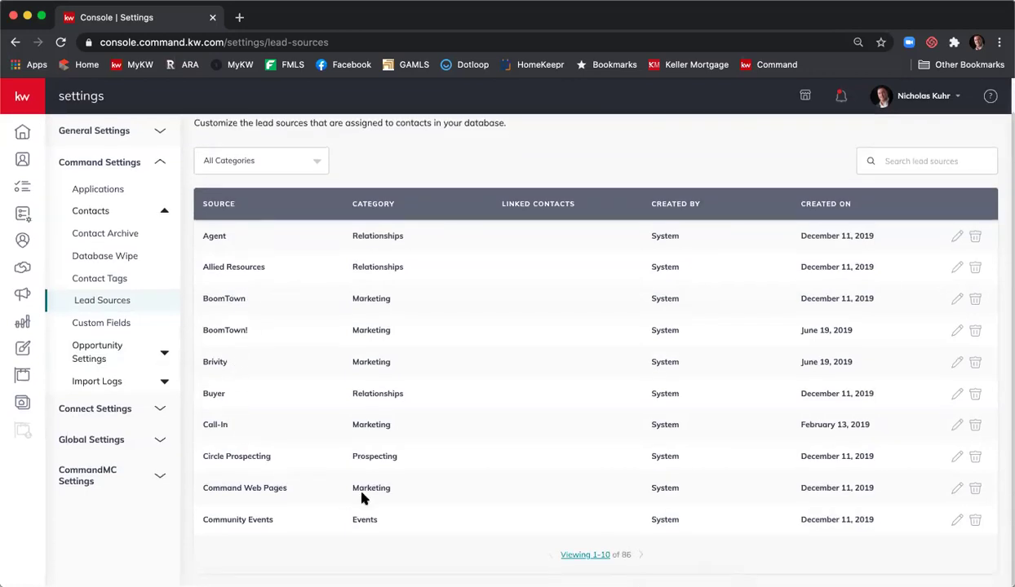
- Show 100 lead sources per page and scroll through the sources from Agent to FSBO
{"action": "left_click", "coordinate": [594, 557]}
{"action": "left_click", "coordinate": [589, 533]}
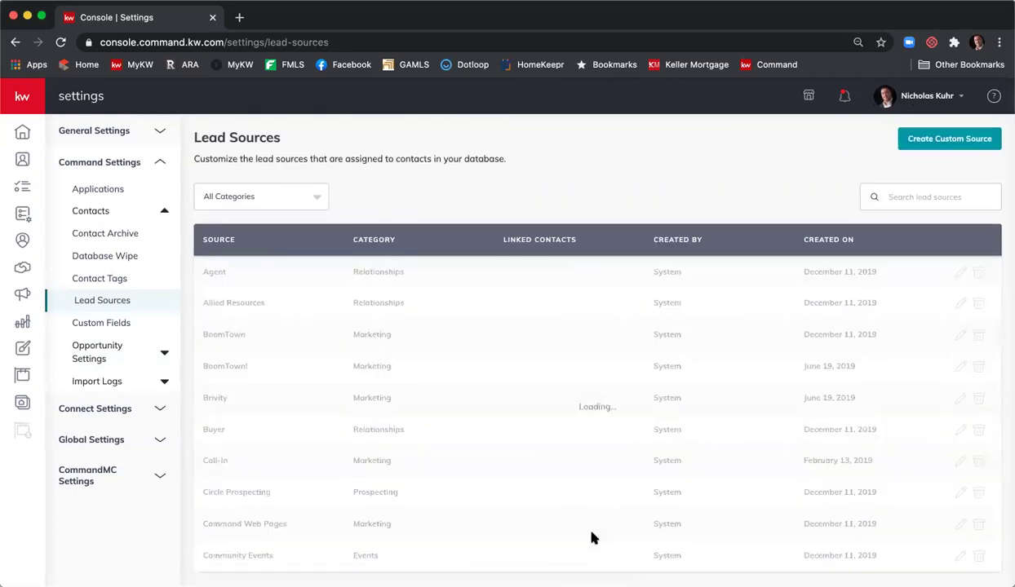
{"action": "scroll", "coordinate": [467, 425], "scroll_direction": "down", "scroll_amount": 3}
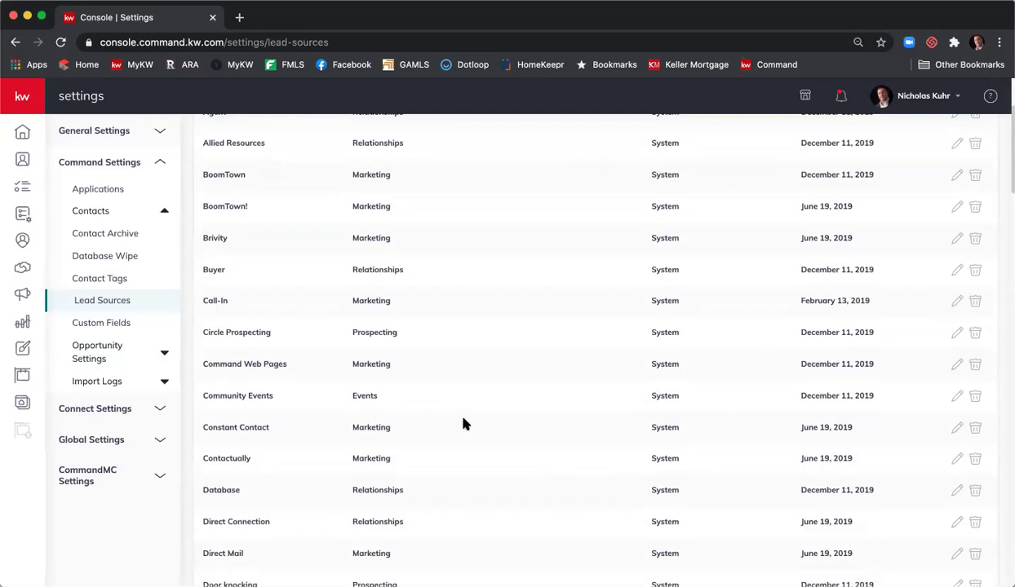
{"action": "scroll", "coordinate": [462, 424], "scroll_direction": "down", "scroll_amount": 2}
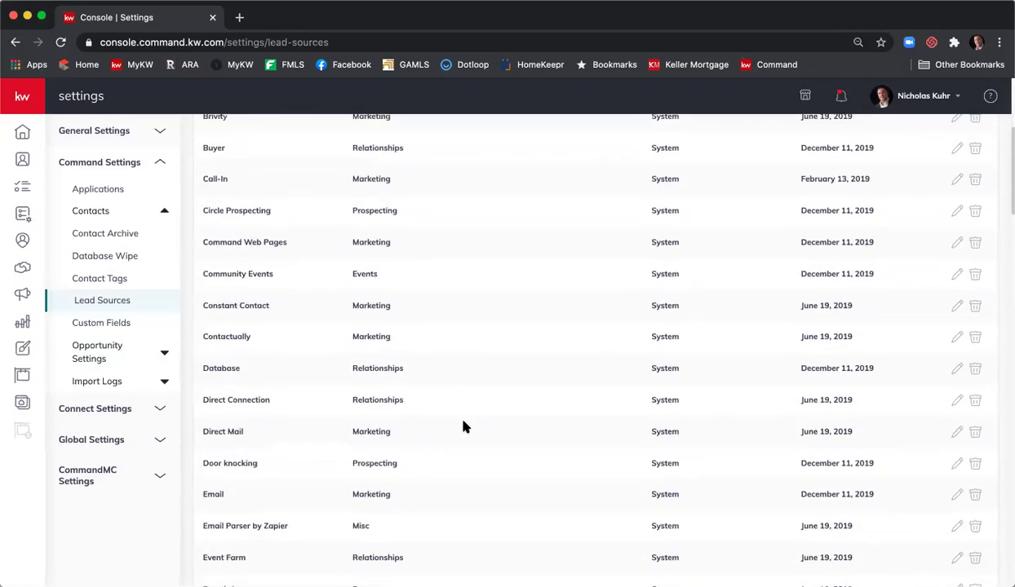
{"action": "scroll", "coordinate": [462, 425], "scroll_direction": "down", "scroll_amount": 3}
{"action": "scroll", "coordinate": [463, 426], "scroll_direction": "up", "scroll_amount": 2}
{"action": "scroll", "coordinate": [462, 426], "scroll_direction": "down", "scroll_amount": 2}
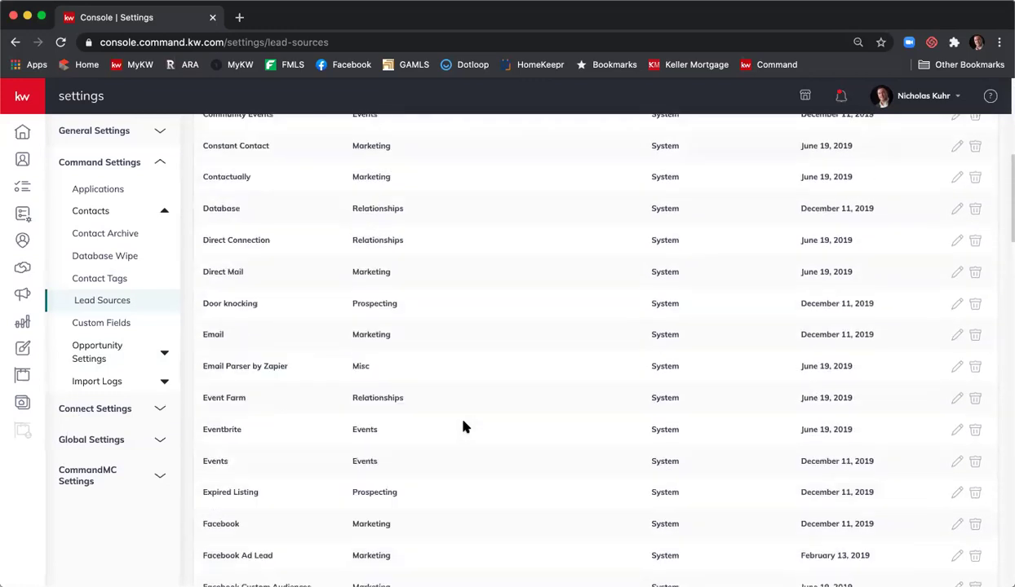
{"action": "scroll", "coordinate": [462, 424], "scroll_direction": "down", "scroll_amount": 2}
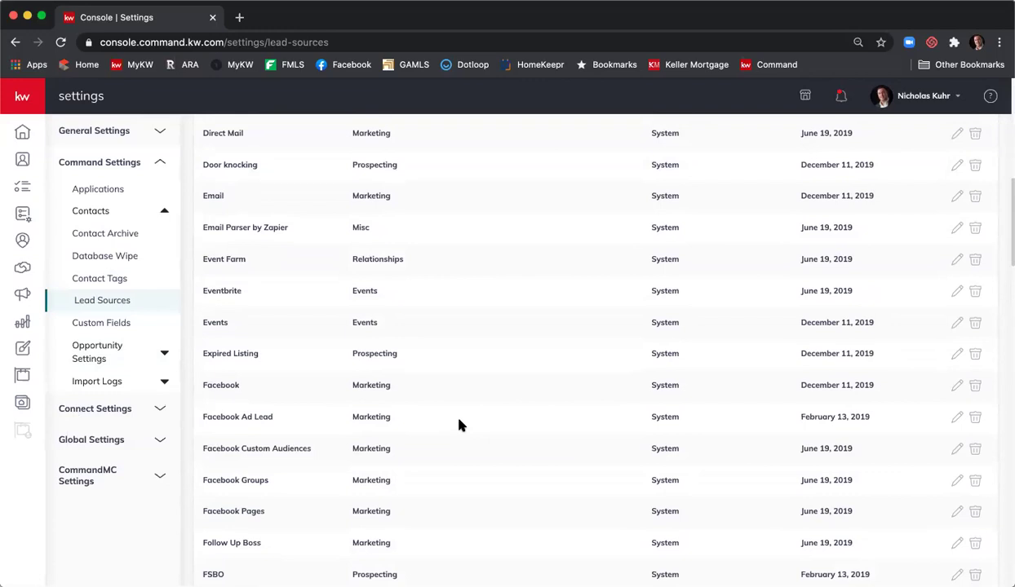
{"action": "scroll", "coordinate": [459, 425], "scroll_direction": "down", "scroll_amount": 3}
{"action": "scroll", "coordinate": [461, 425], "scroll_direction": "up", "scroll_amount": 20}
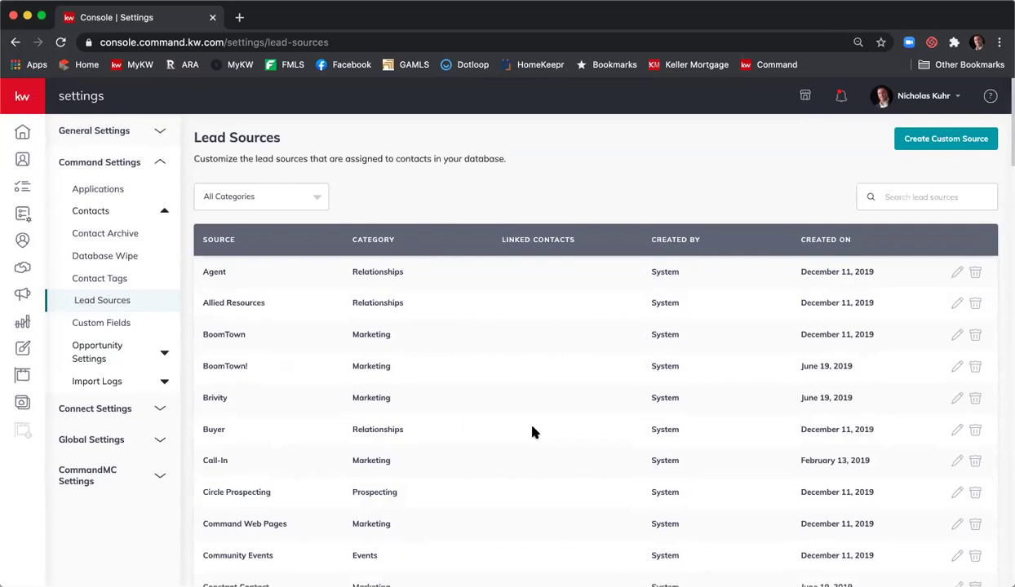
{"action": "left_click", "coordinate": [928, 141]}
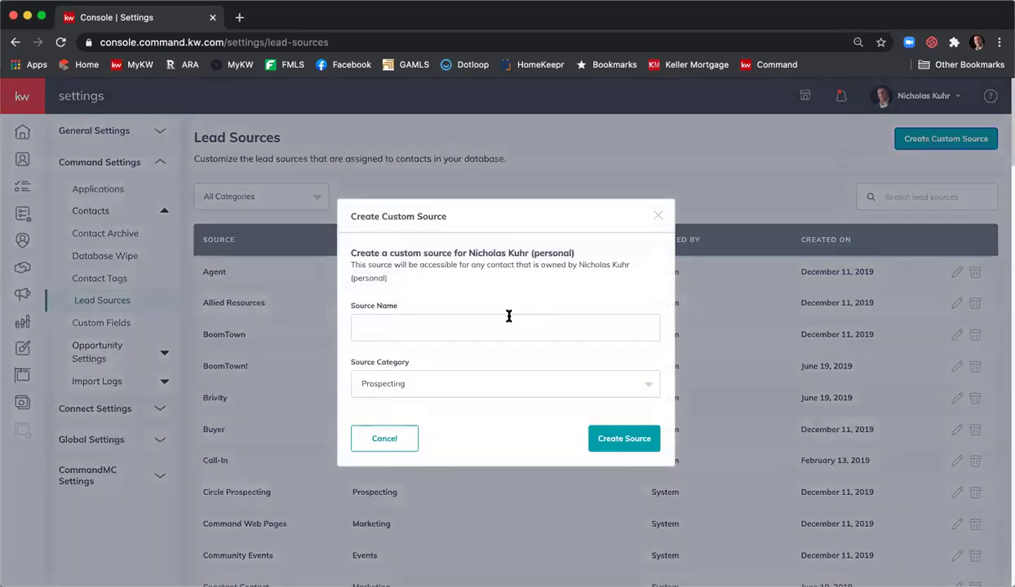
{"action": "left_click", "coordinate": [507, 324]}
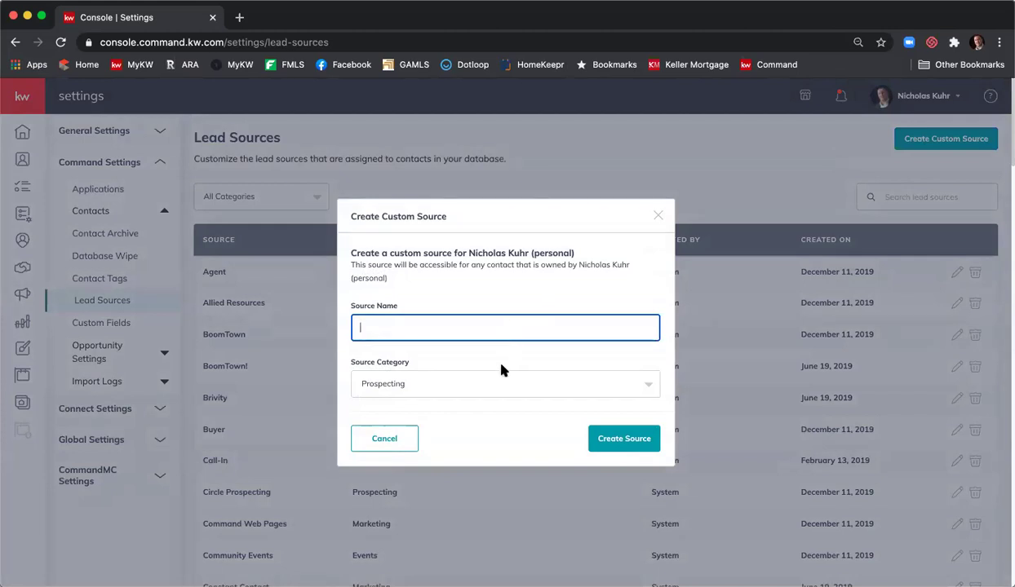
{"action": "left_click", "coordinate": [502, 383]}
{"action": "scroll", "coordinate": [517, 444], "scroll_direction": "down", "scroll_amount": 2}
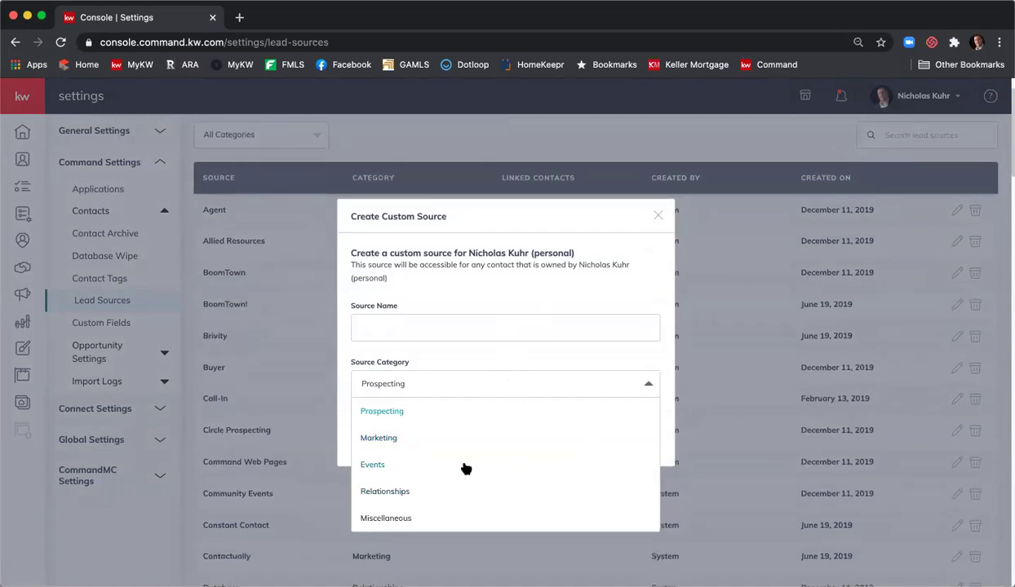
{"action": "left_click", "coordinate": [567, 278]}
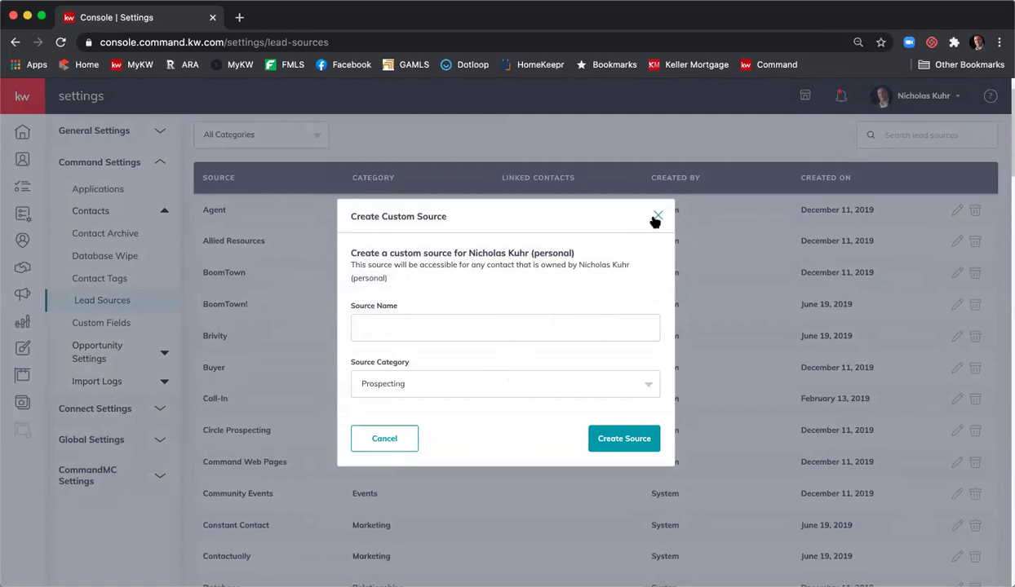
{"action": "left_click", "coordinate": [655, 218]}
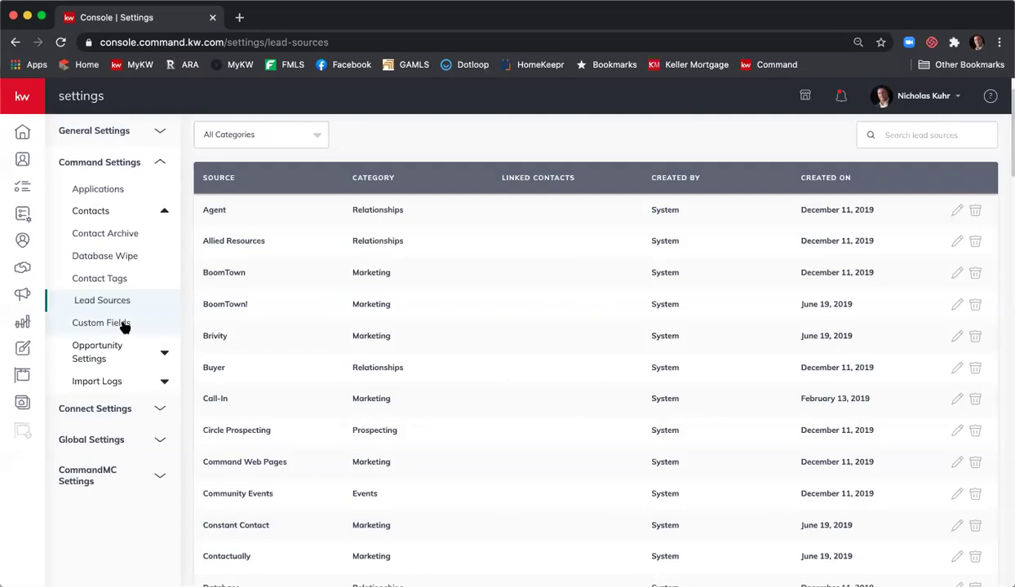
- Open Custom Fields, listing Wedding Anniversary, Favorite Sports Team and College/University
{"action": "left_click", "coordinate": [124, 325]}
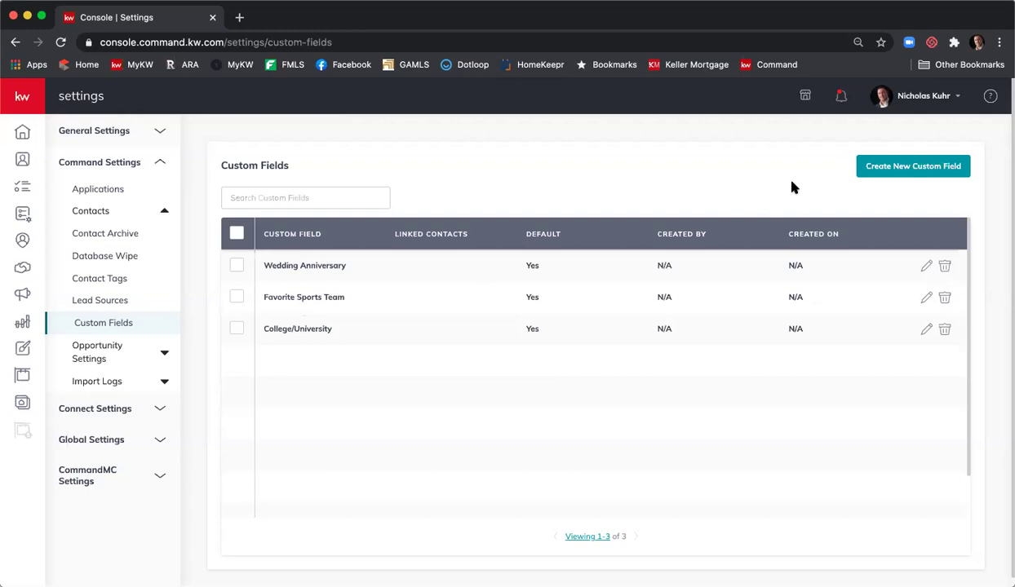
{"action": "left_click", "coordinate": [901, 168]}
{"action": "left_click", "coordinate": [511, 244]}
{"action": "type", "text": "Command Training"}
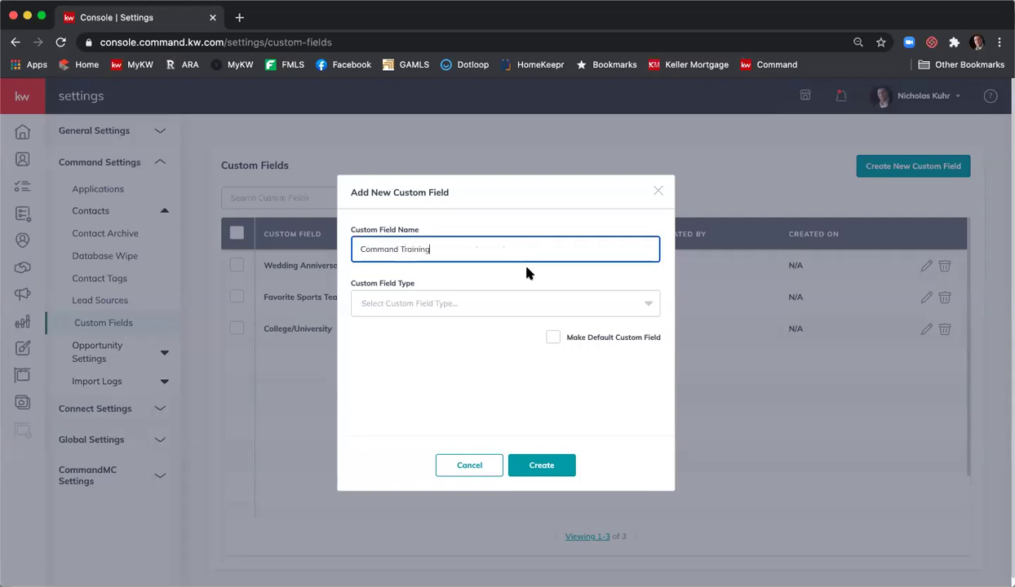
{"action": "left_click", "coordinate": [547, 297]}
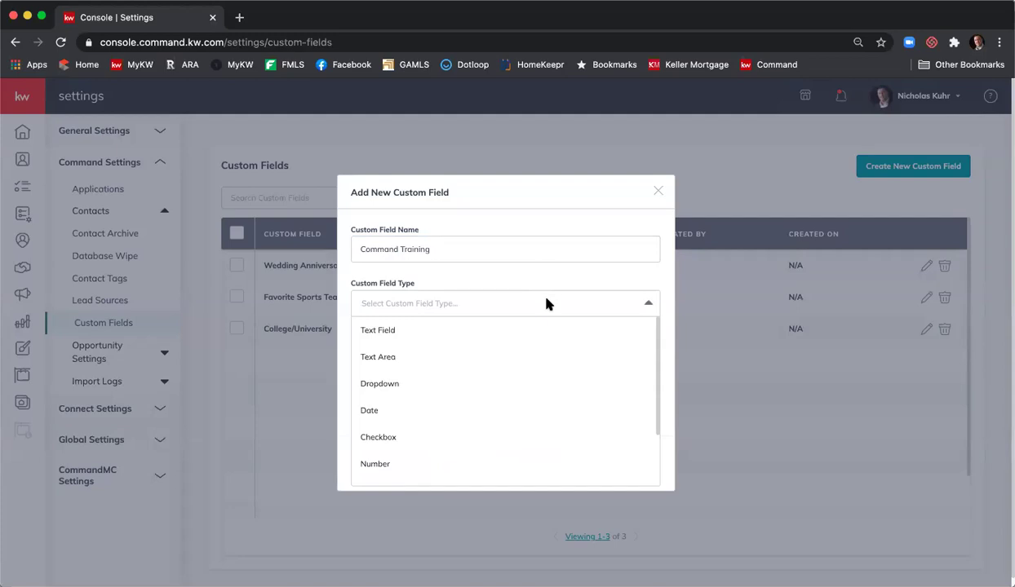
{"action": "scroll", "coordinate": [568, 376], "scroll_direction": "down", "scroll_amount": 3}
{"action": "scroll", "coordinate": [570, 377], "scroll_direction": "up", "scroll_amount": 1}
{"action": "scroll", "coordinate": [569, 377], "scroll_direction": "up", "scroll_amount": 2}
{"action": "scroll", "coordinate": [570, 377], "scroll_direction": "down", "scroll_amount": 2}
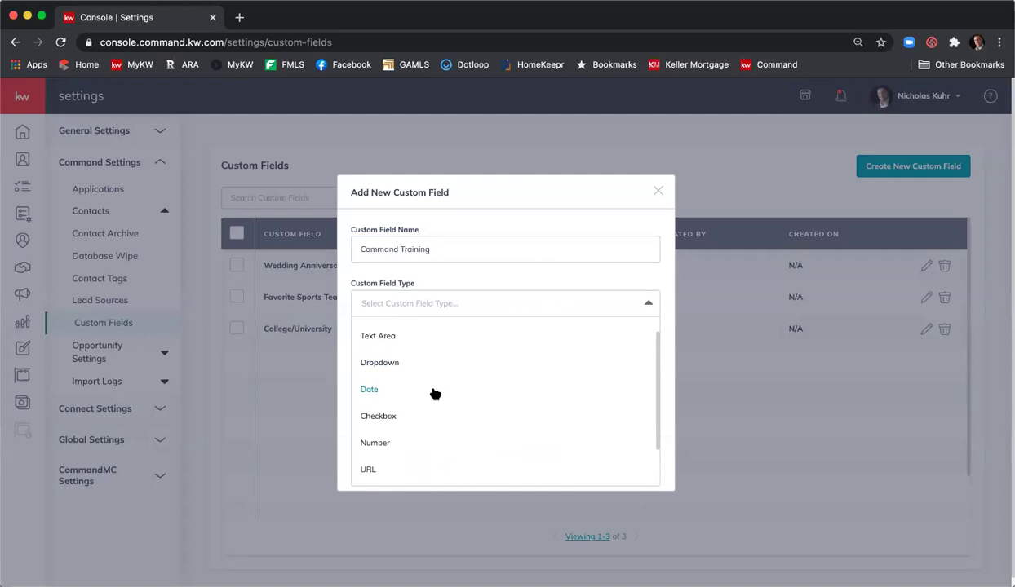
{"action": "scroll", "coordinate": [435, 394], "scroll_direction": "up", "scroll_amount": 2}
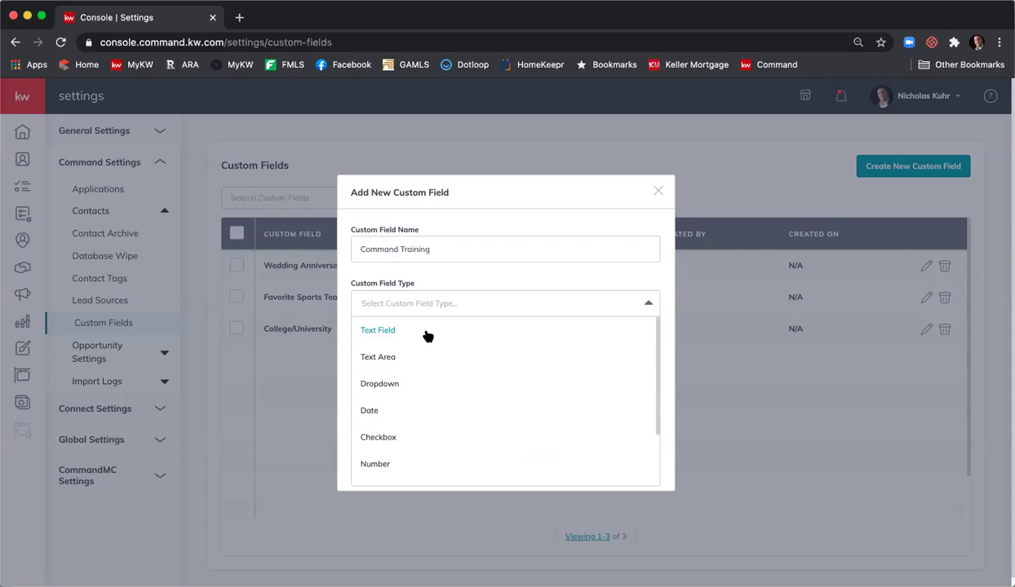
{"action": "scroll", "coordinate": [430, 357], "scroll_direction": "down", "scroll_amount": 2}
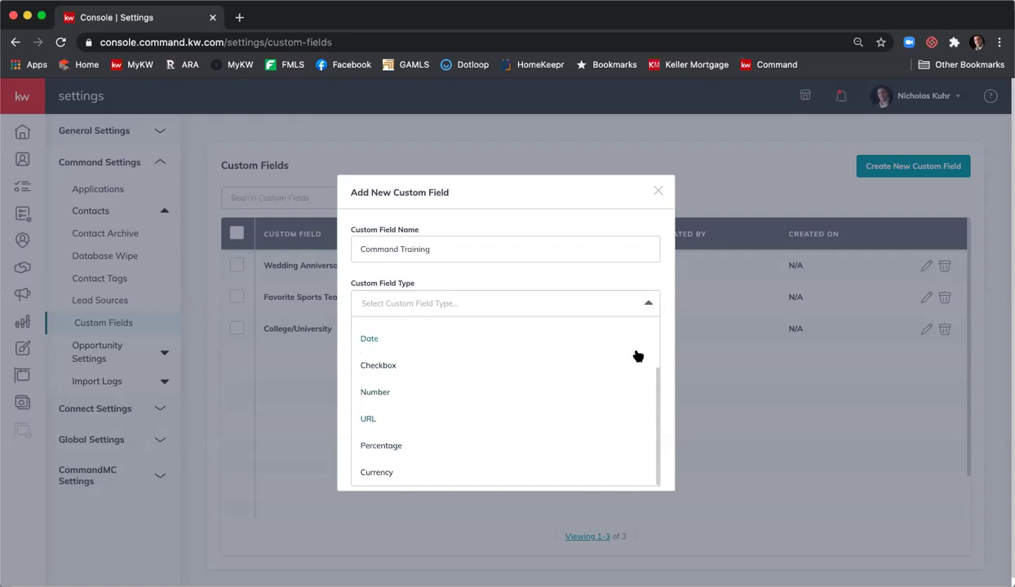
{"action": "left_click", "coordinate": [650, 305]}
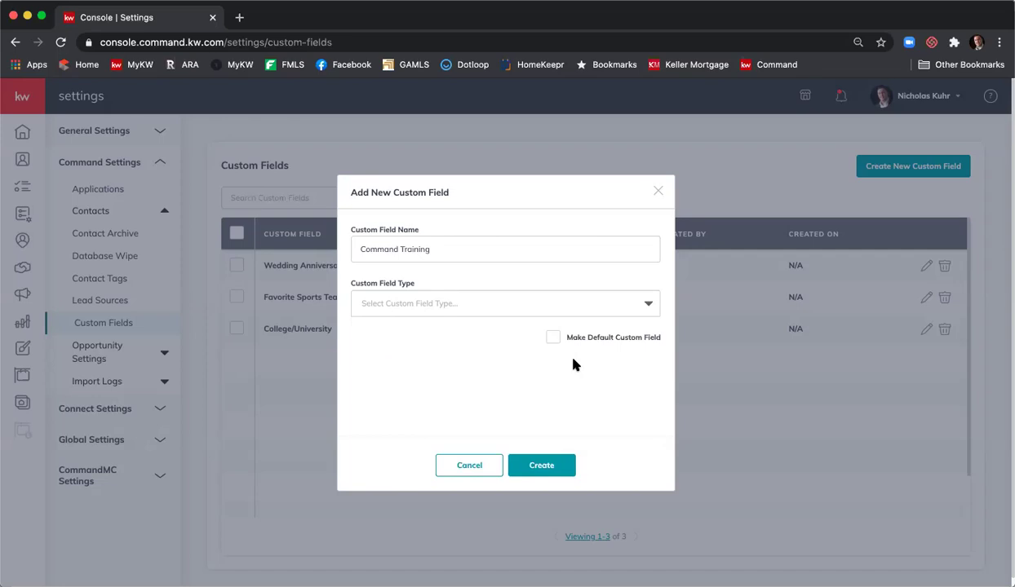
{"action": "left_click", "coordinate": [552, 339]}
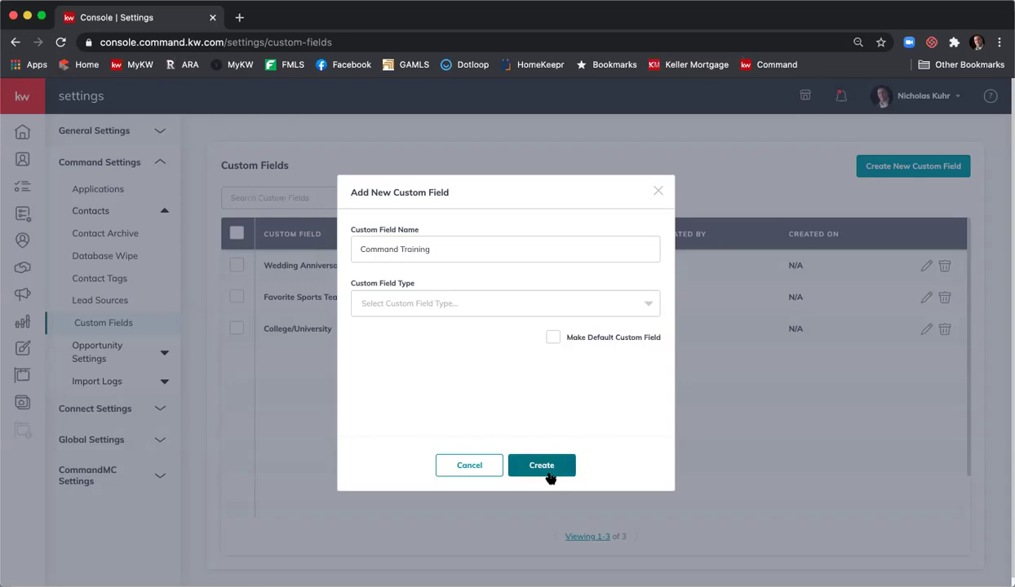
- Discard the new custom field and open the Opportunities Client Update settings (11:50 AM, Client and Co-Client)
{"action": "left_click", "coordinate": [488, 471]}
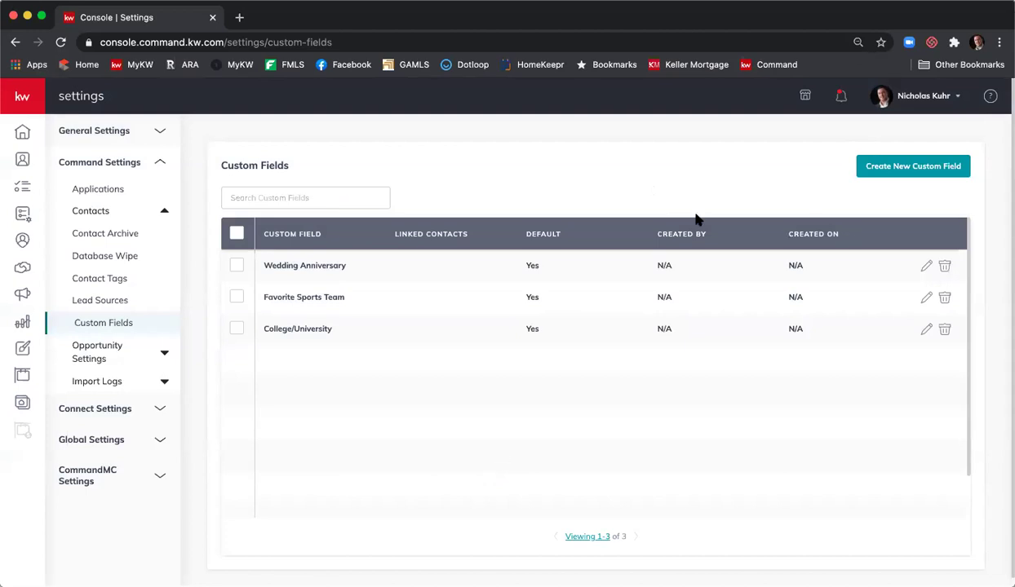
{"action": "left_click", "coordinate": [99, 358]}
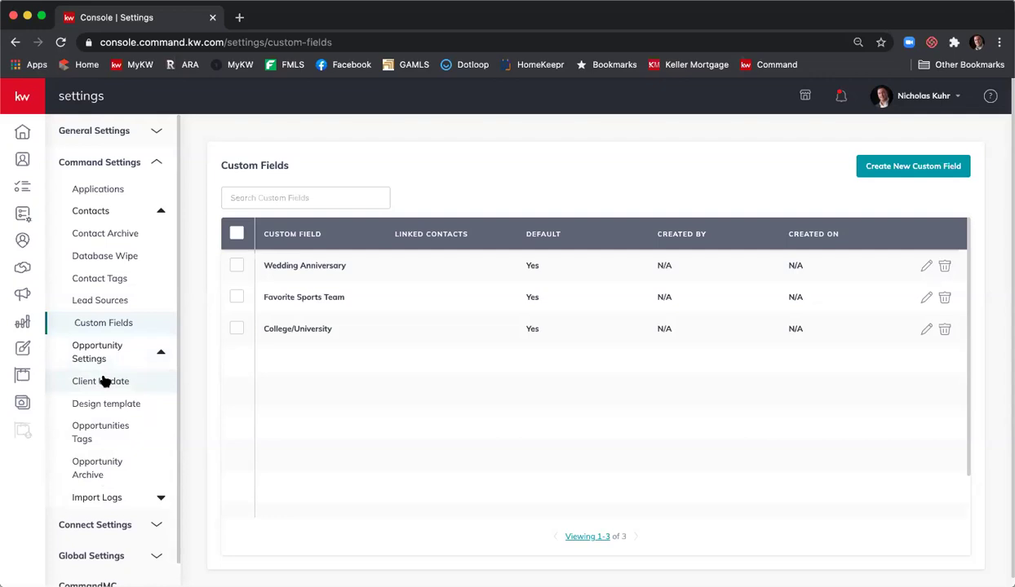
{"action": "left_click", "coordinate": [102, 381]}
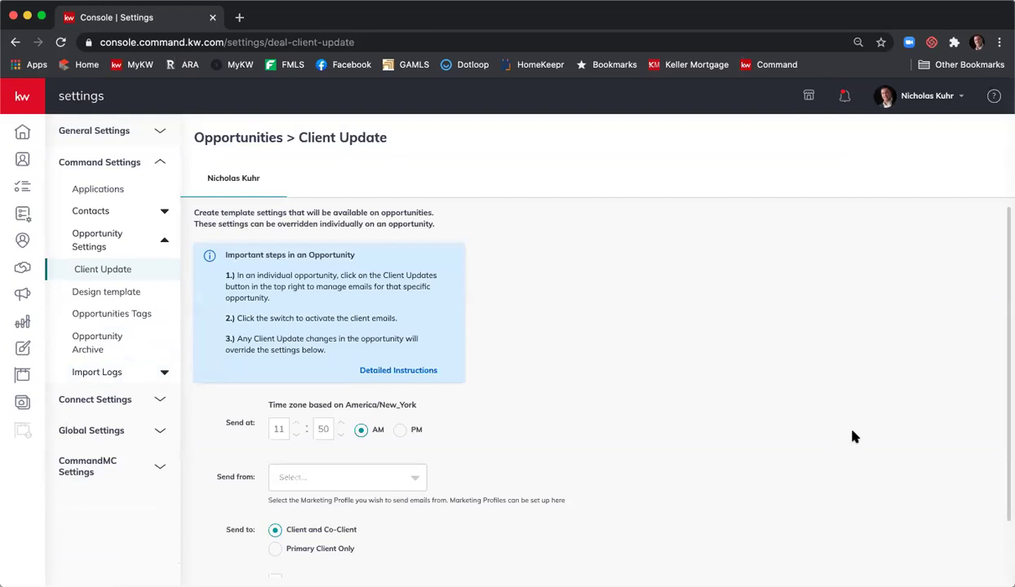
{"action": "scroll", "coordinate": [852, 436], "scroll_direction": "down", "scroll_amount": 2}
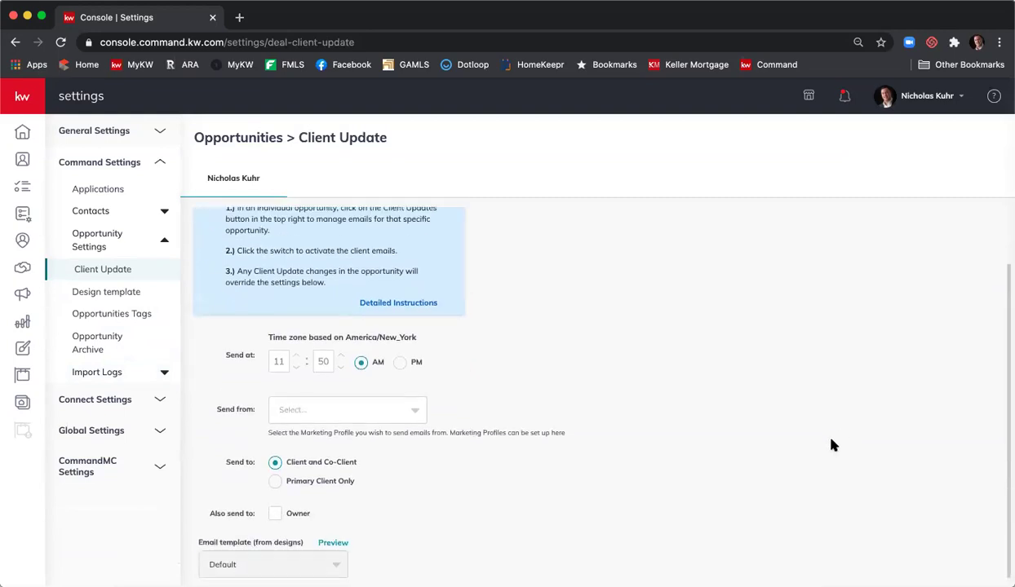
{"action": "scroll", "coordinate": [582, 417], "scroll_direction": "up", "scroll_amount": 2}
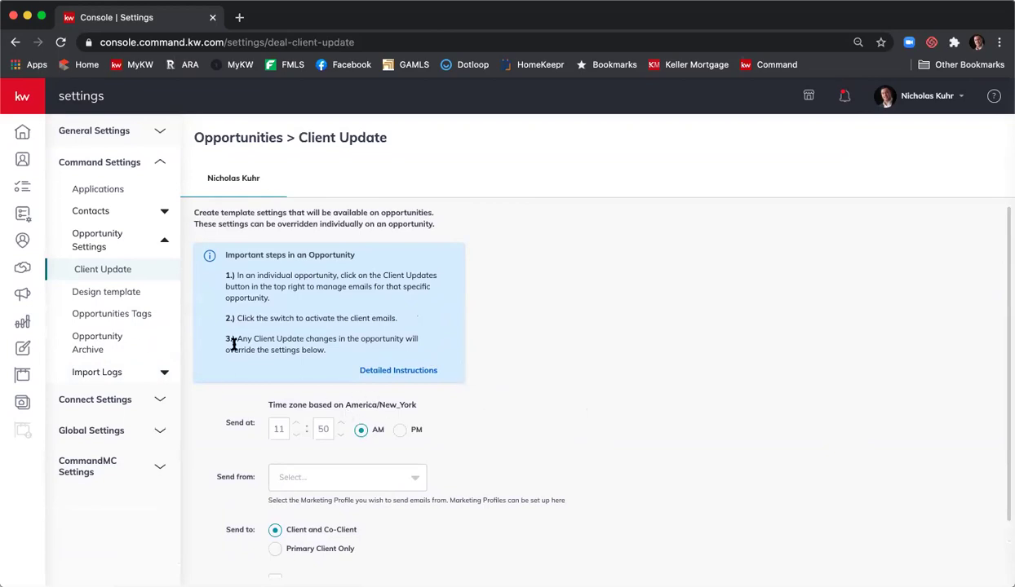
- Read through the KW Answers client update instructions article, then return to the settings tab
{"action": "left_click", "coordinate": [402, 371]}
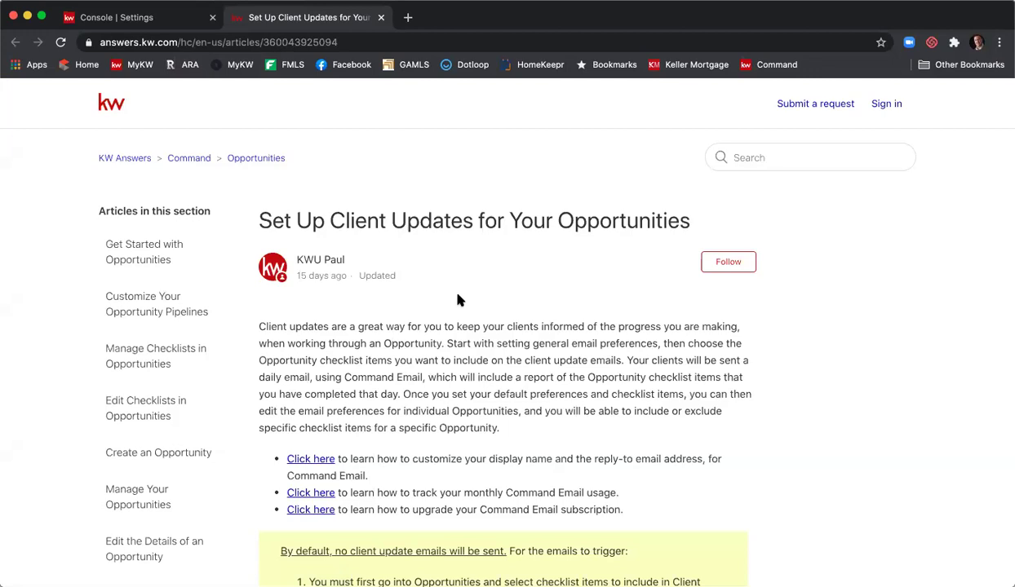
{"action": "scroll", "coordinate": [463, 309], "scroll_direction": "down", "scroll_amount": 8}
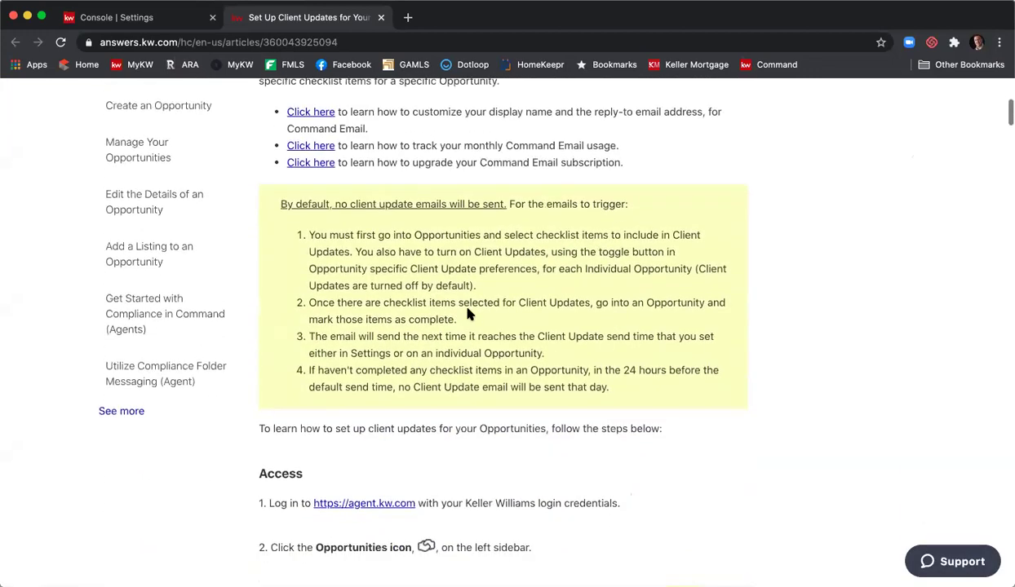
{"action": "scroll", "coordinate": [469, 315], "scroll_direction": "down", "scroll_amount": 5}
{"action": "scroll", "coordinate": [469, 316], "scroll_direction": "down", "scroll_amount": 1}
{"action": "scroll", "coordinate": [469, 315], "scroll_direction": "down", "scroll_amount": 5}
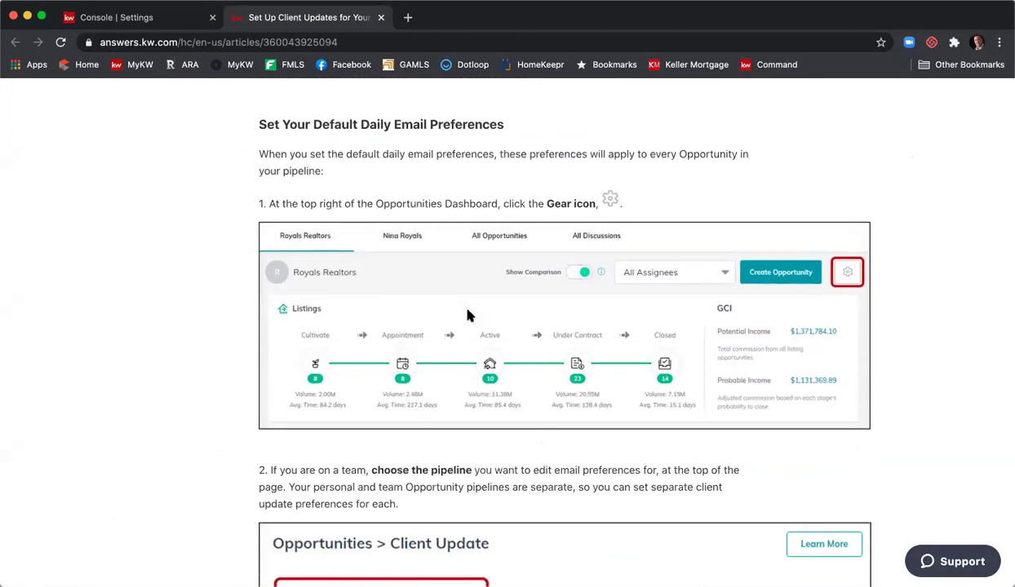
{"action": "scroll", "coordinate": [468, 314], "scroll_direction": "down", "scroll_amount": 4}
{"action": "scroll", "coordinate": [468, 311], "scroll_direction": "down", "scroll_amount": 4}
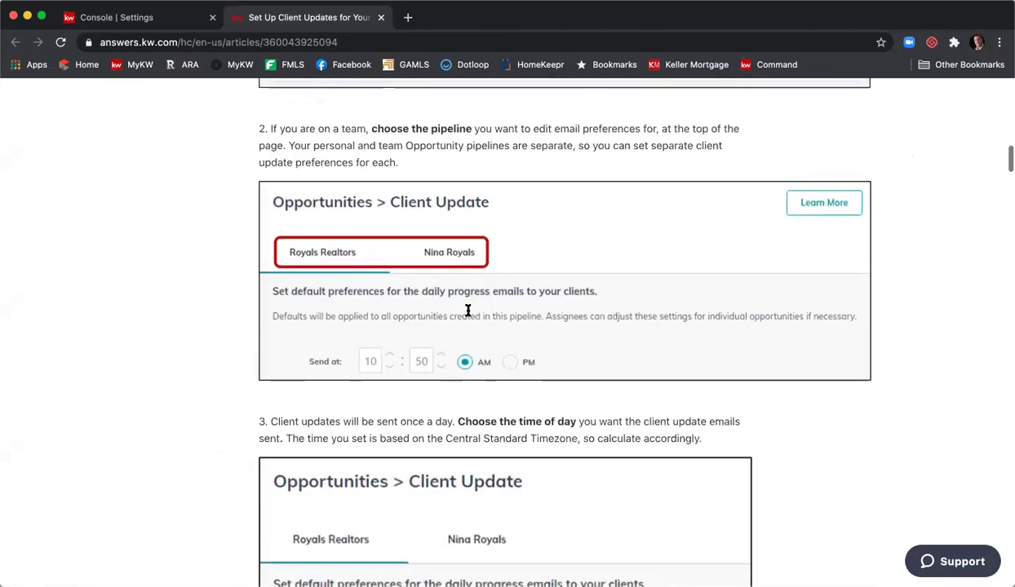
{"action": "scroll", "coordinate": [469, 315], "scroll_direction": "up", "scroll_amount": 15}
{"action": "left_click", "coordinate": [114, 17]}
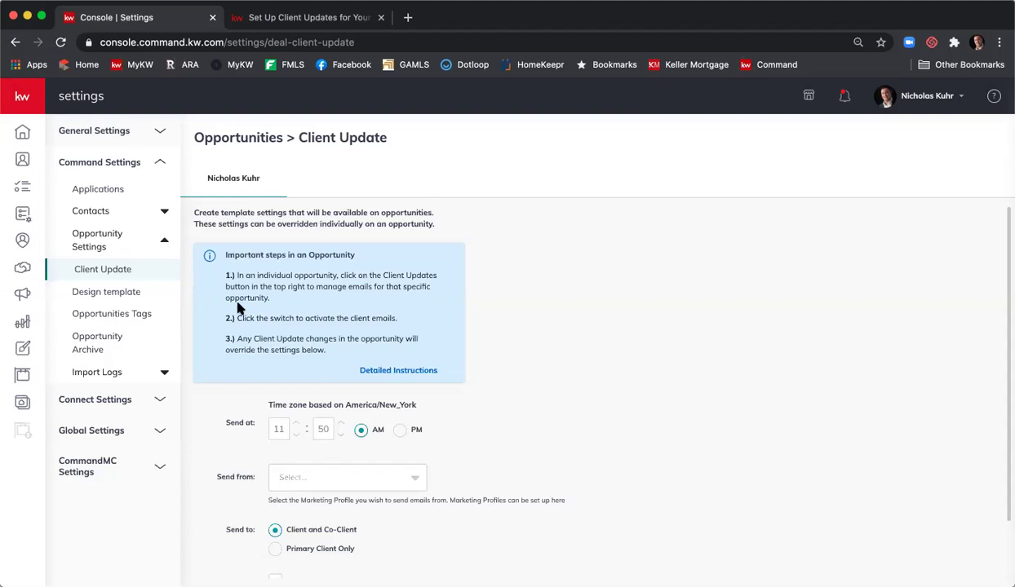
- Open the Design Template settings under Deal Settings
{"action": "left_click", "coordinate": [111, 297]}
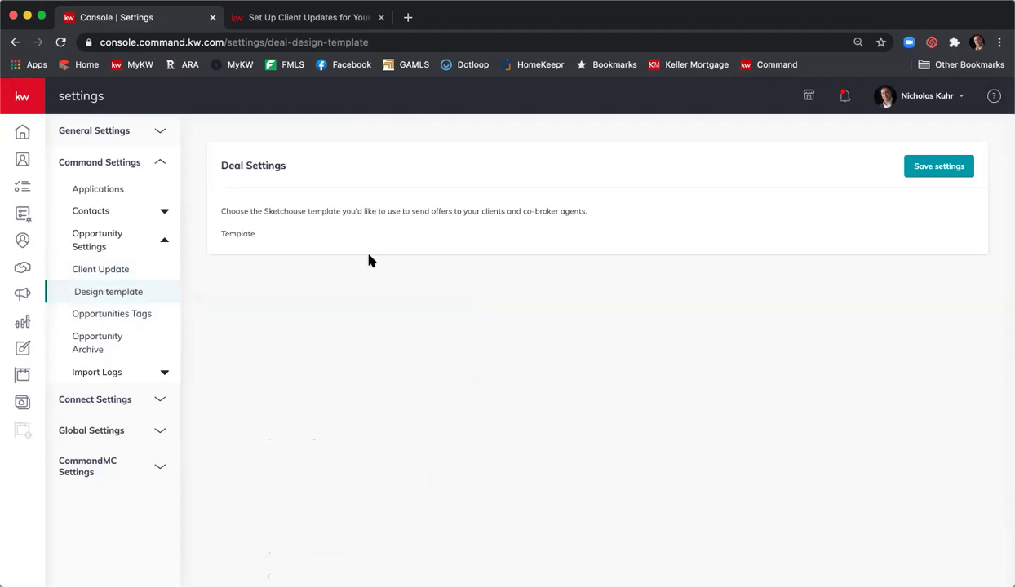
- Open the Opportunities Tags list of 27 tags, such as Atlanta, West End and SOI
{"action": "left_click", "coordinate": [150, 316]}
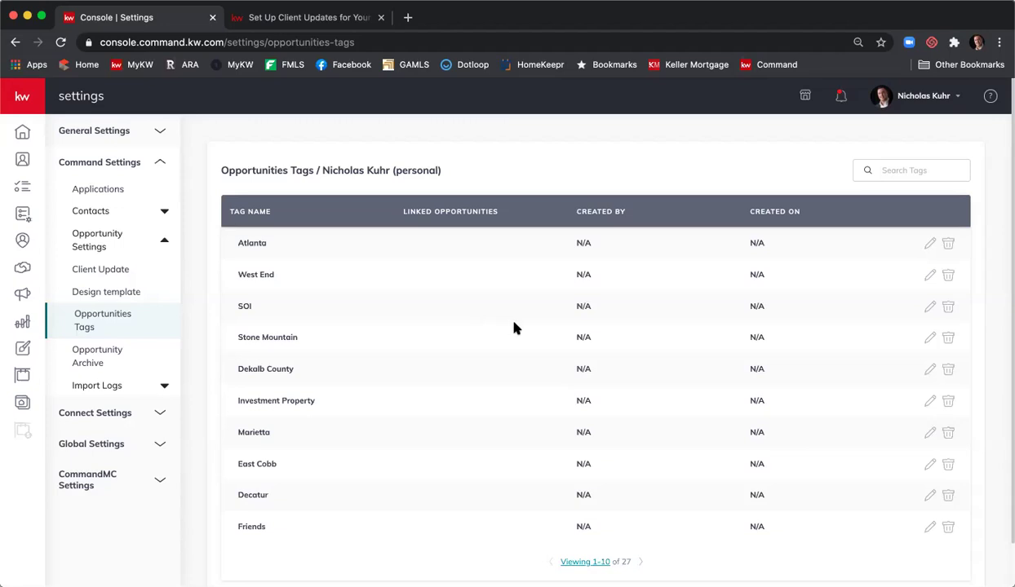
- Open the Opportunity Archive listing archived listing and buyer opportunities with restore options
{"action": "scroll", "coordinate": [514, 328], "scroll_direction": "down", "scroll_amount": 1}
{"action": "scroll", "coordinate": [519, 326], "scroll_direction": "up", "scroll_amount": 2}
{"action": "left_click", "coordinate": [109, 359]}
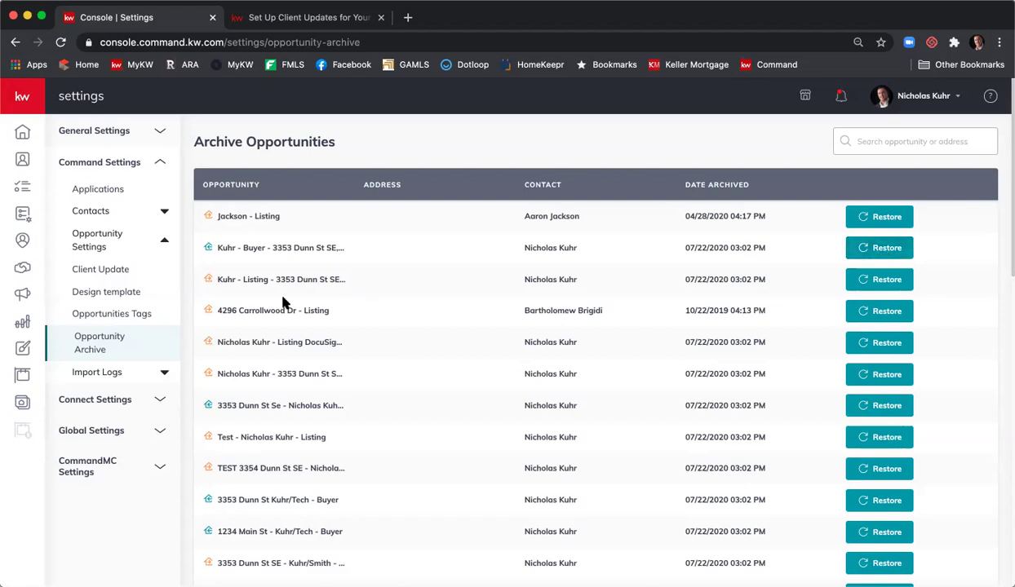
- Download the first import's original file from My Logs, then open the Marketing Profile settings
{"action": "left_click", "coordinate": [116, 374]}
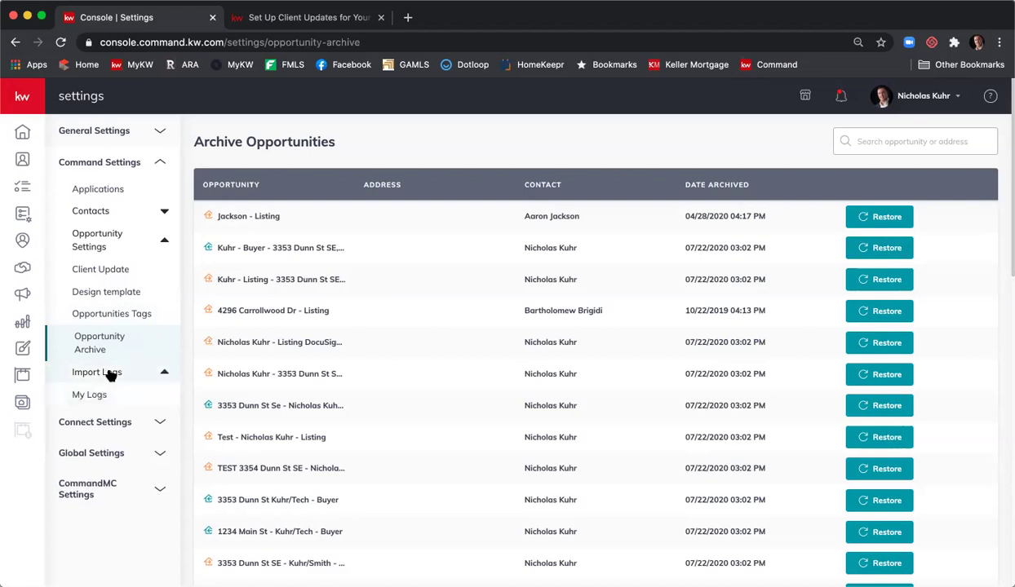
{"action": "left_click", "coordinate": [108, 395]}
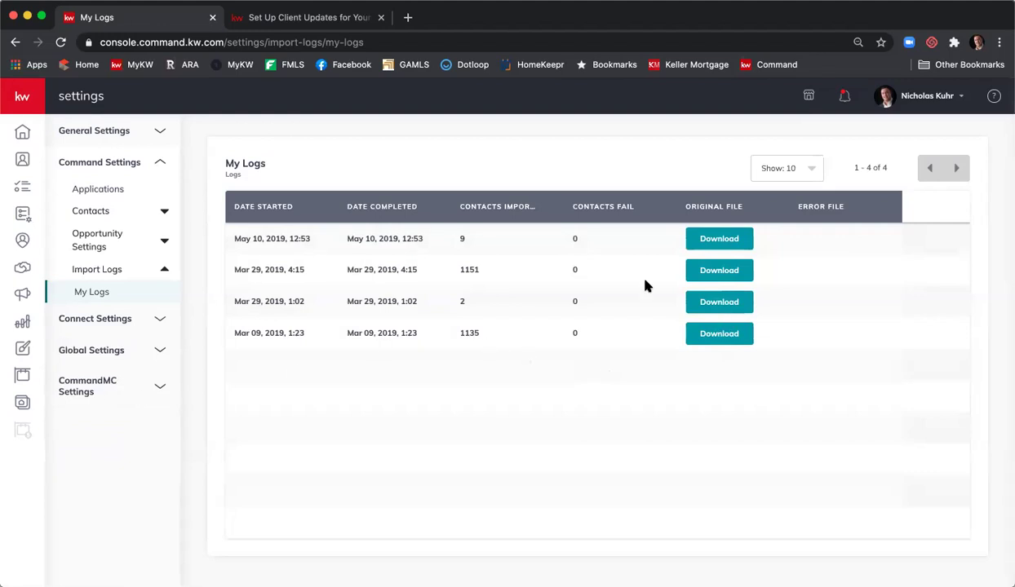
{"action": "left_click", "coordinate": [706, 238]}
{"action": "left_click", "coordinate": [141, 322]}
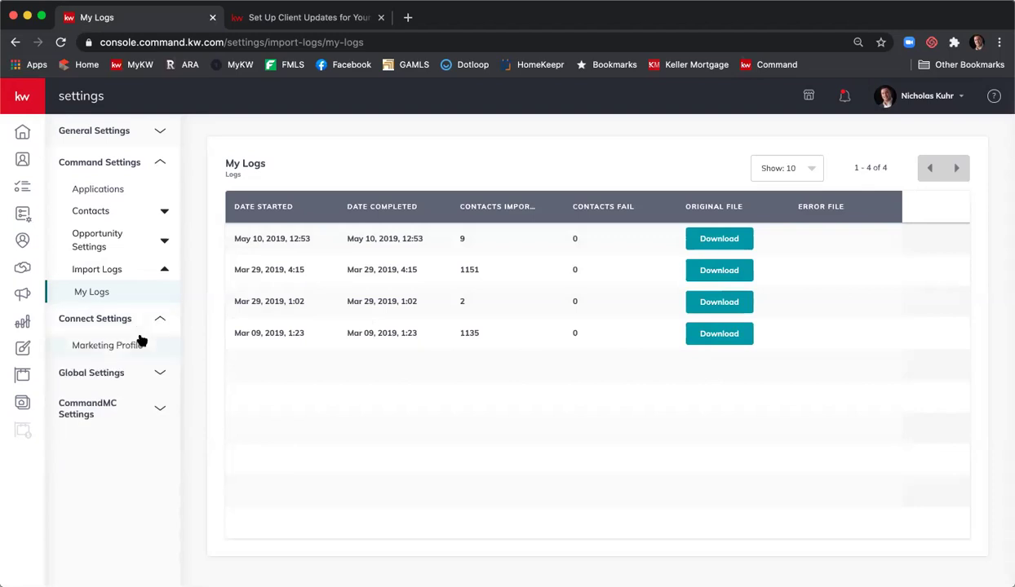
{"action": "left_click", "coordinate": [135, 347]}
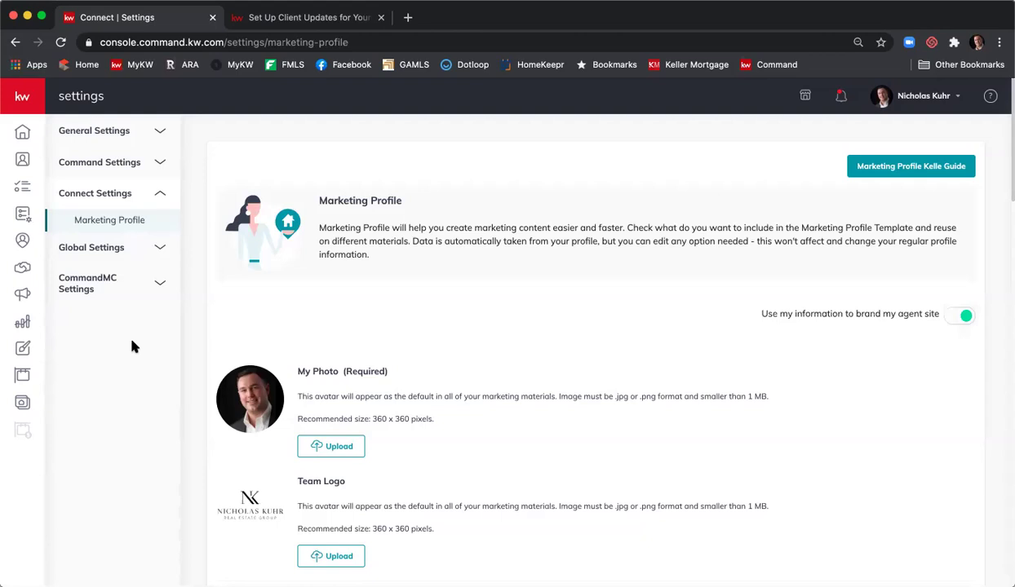
- Expand the Global Settings section in the settings sidebar
{"action": "left_click", "coordinate": [108, 248]}
- Return to the home dashboard and look over its tasks, recent leads and goals widgets
{"action": "left_click", "coordinate": [23, 133]}
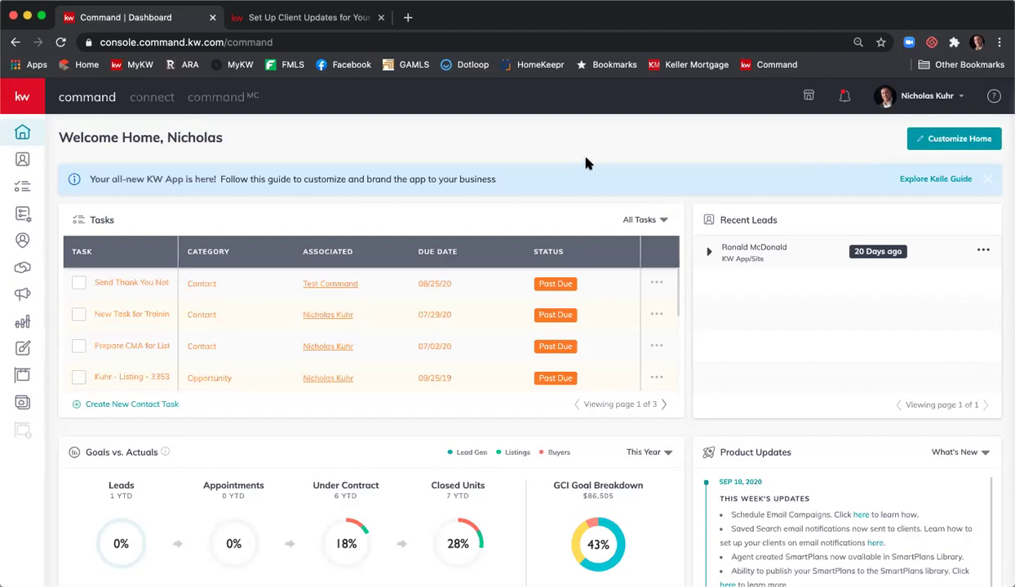
{"action": "scroll", "coordinate": [577, 159], "scroll_direction": "down", "scroll_amount": 1}
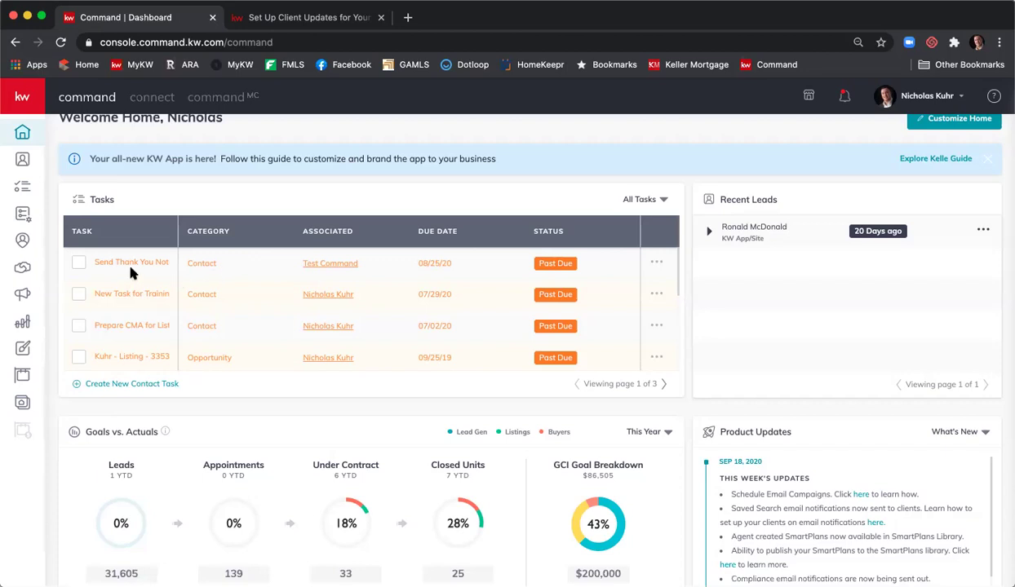
{"action": "mouse_move", "coordinate": [163, 269]}
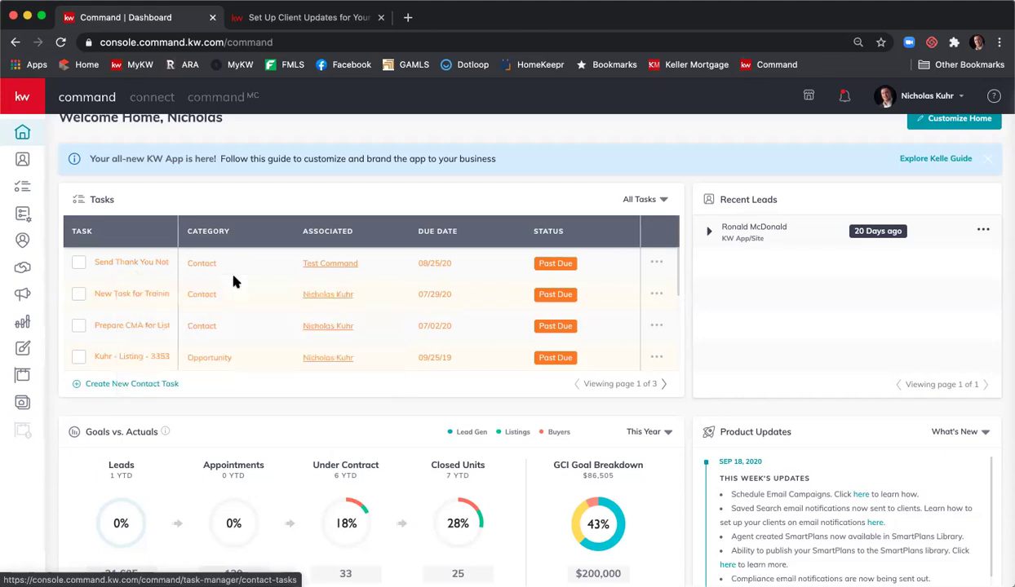
{"action": "scroll", "coordinate": [575, 220], "scroll_direction": "up", "scroll_amount": 1}
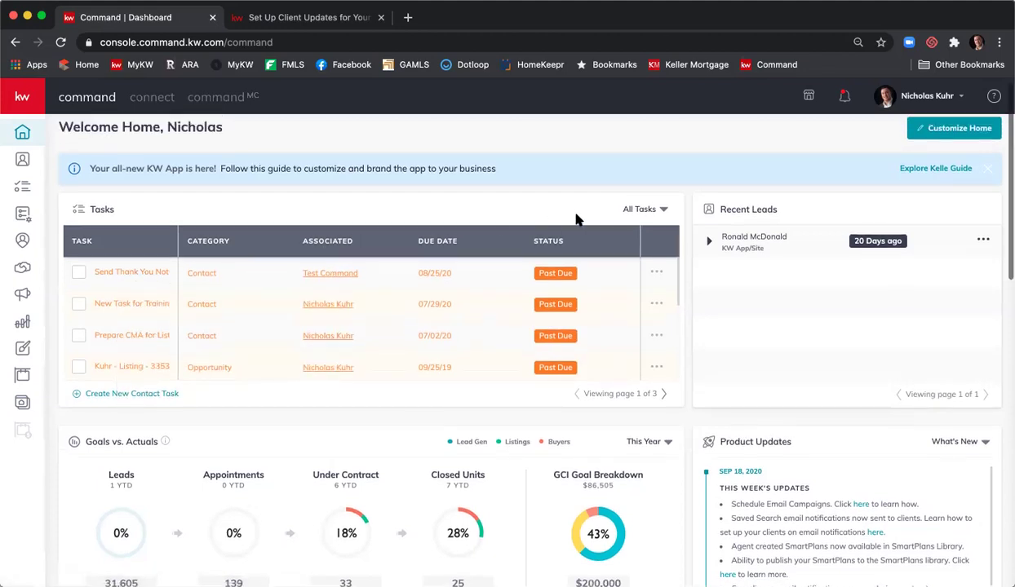
- Filter the Tasks widget to Opportunity Tasks and open the full list of 21 past-due tasks
{"action": "left_click", "coordinate": [664, 210]}
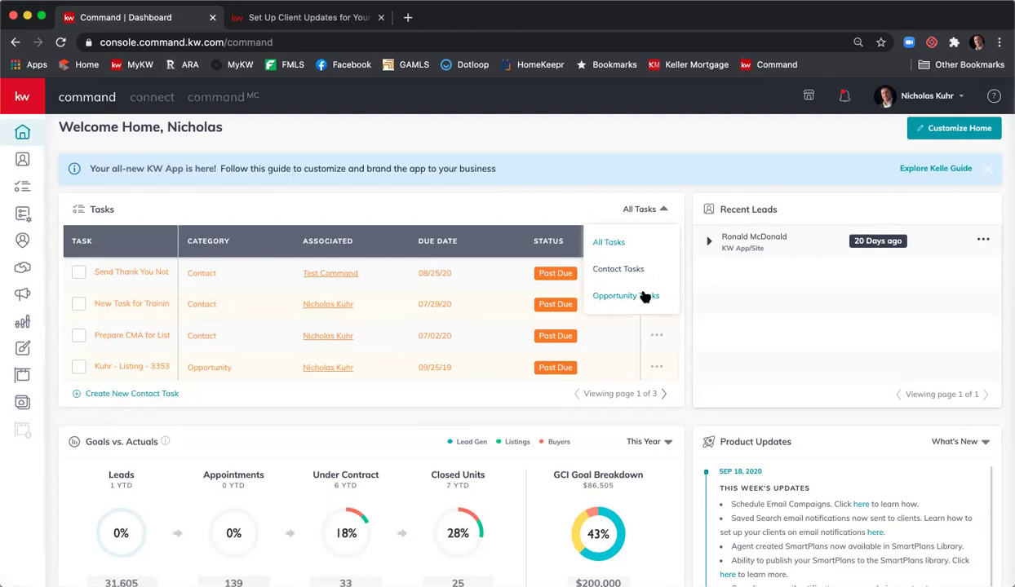
{"action": "left_click", "coordinate": [643, 295]}
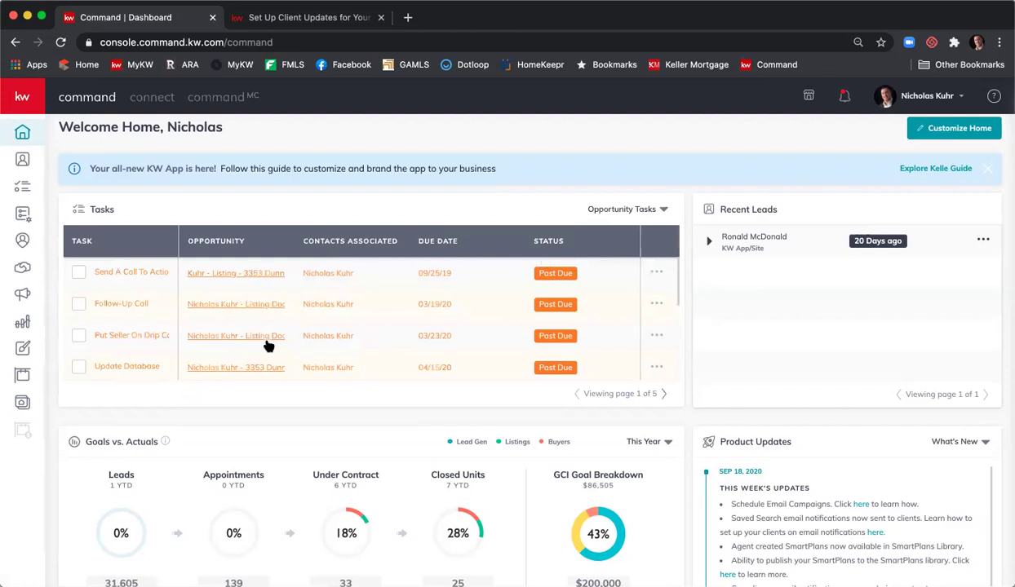
{"action": "left_click", "coordinate": [135, 272]}
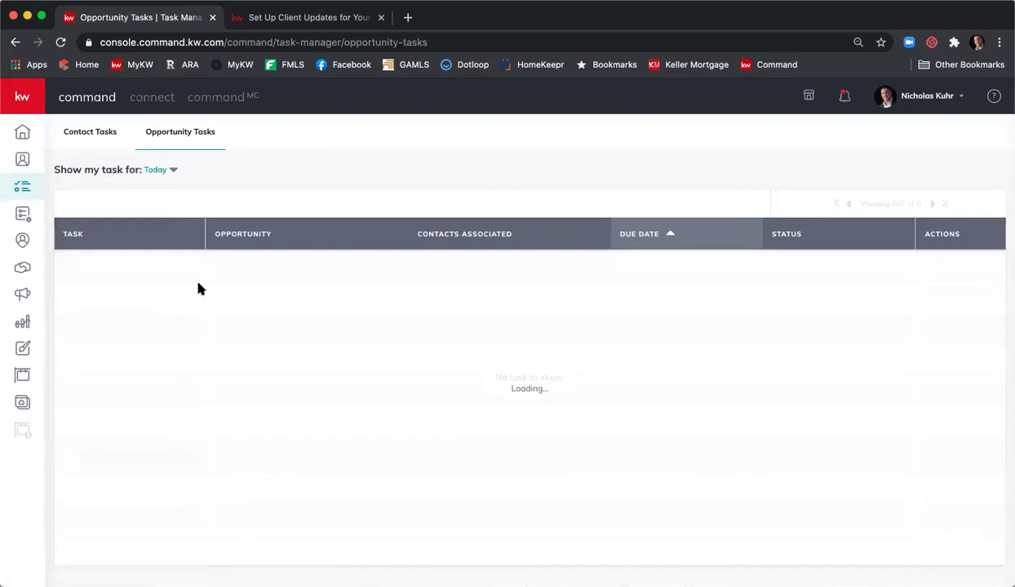
- Go back to the home dashboard, where the task list shows all three pages of tasks
{"action": "left_click", "coordinate": [15, 44]}
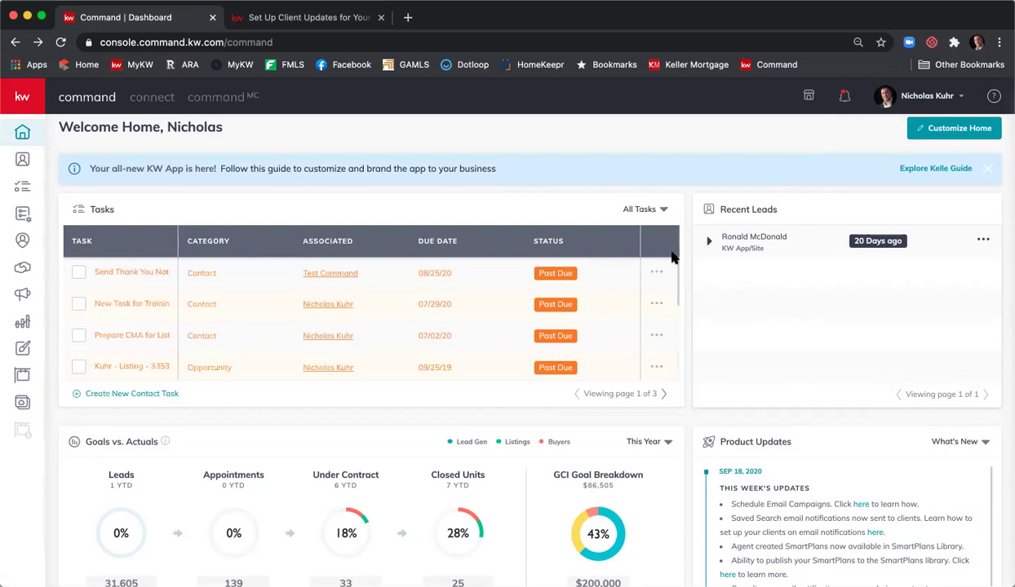
{"action": "scroll", "coordinate": [668, 298], "scroll_direction": "down", "scroll_amount": 3}
{"action": "scroll", "coordinate": [681, 254], "scroll_direction": "down", "scroll_amount": 2}
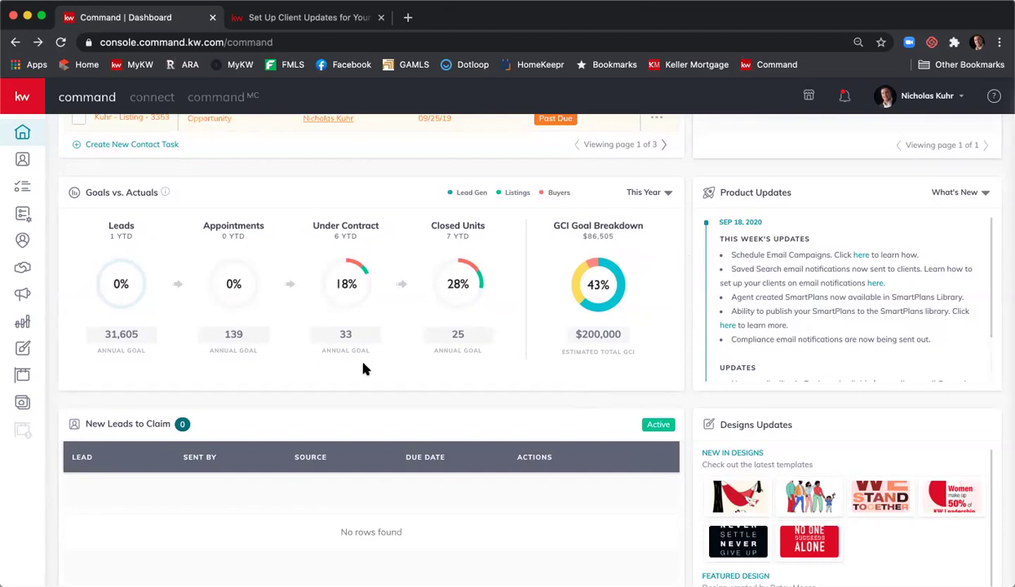
{"action": "left_click", "coordinate": [670, 195]}
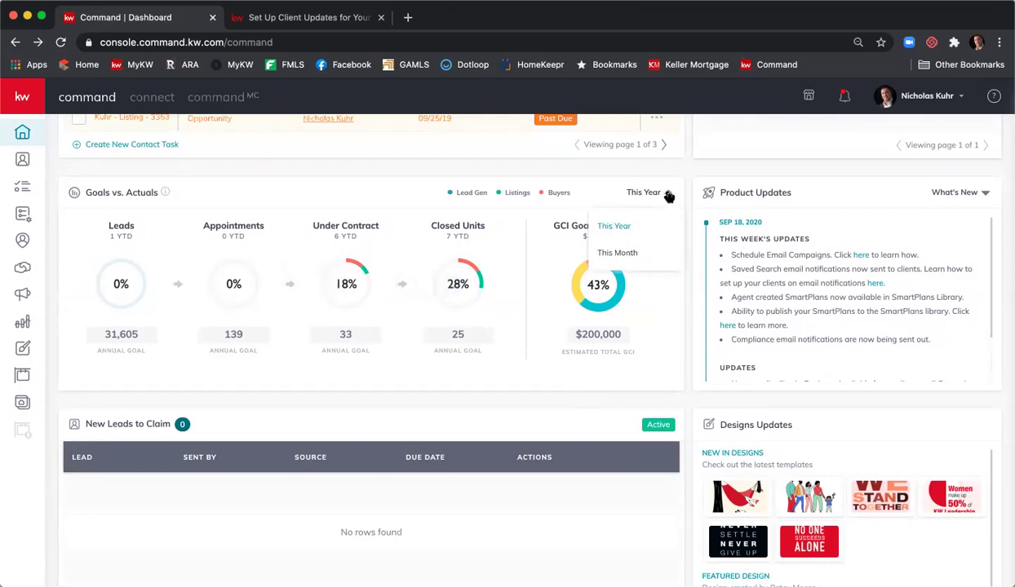
{"action": "left_click", "coordinate": [640, 254]}
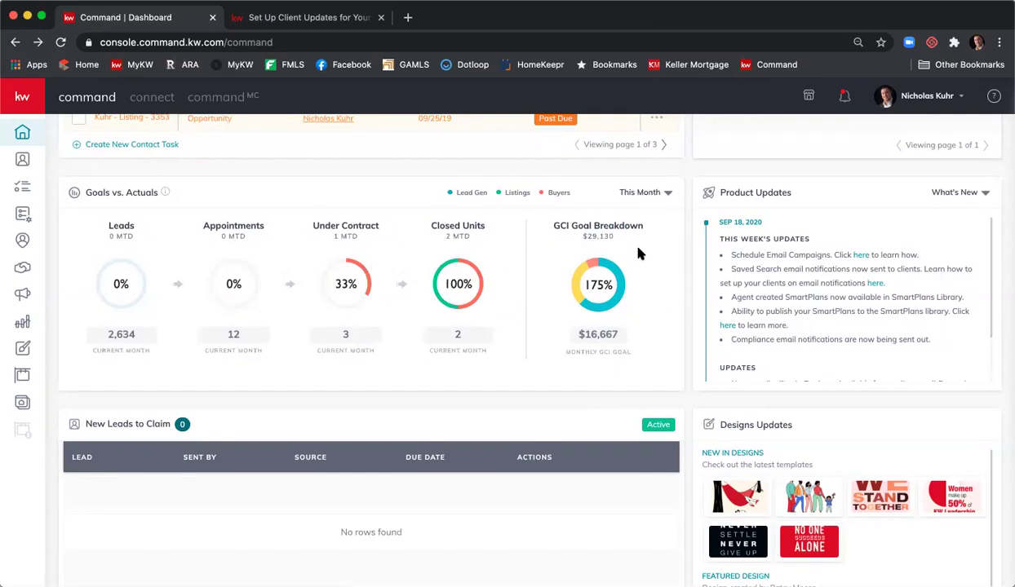
{"action": "left_click", "coordinate": [653, 192]}
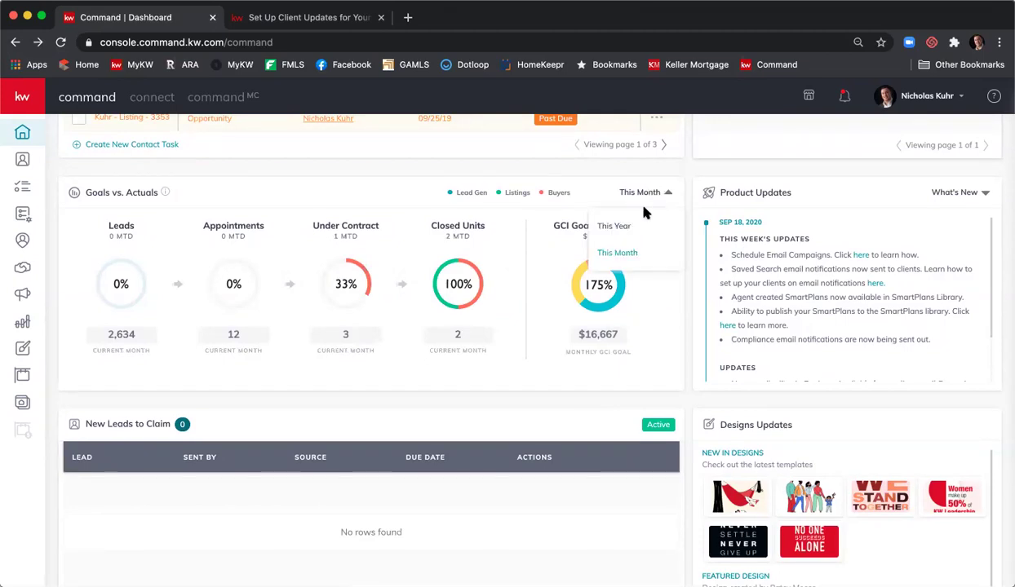
{"action": "left_click", "coordinate": [641, 222]}
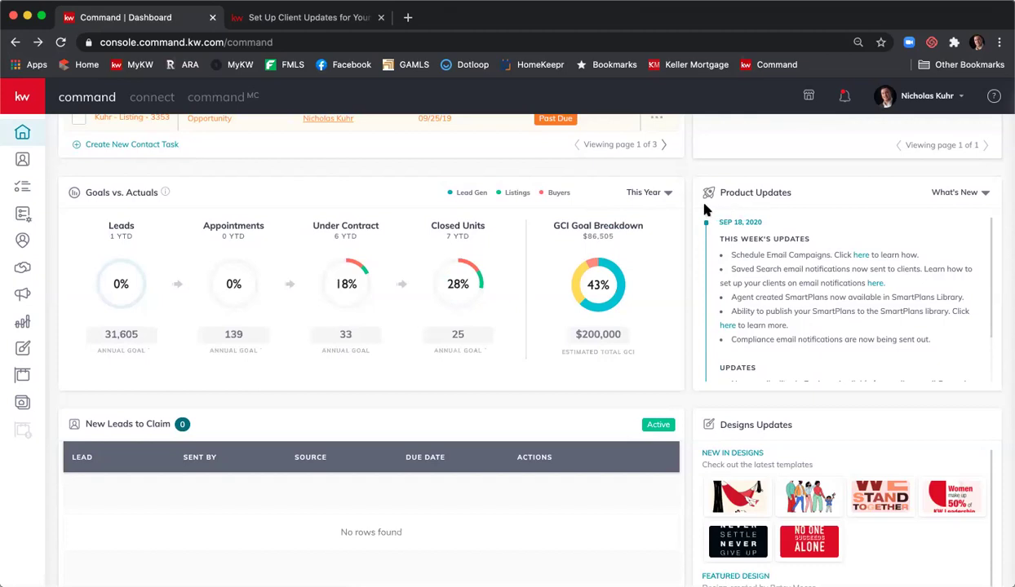
{"action": "scroll", "coordinate": [699, 210], "scroll_direction": "down", "scroll_amount": 3}
{"action": "scroll", "coordinate": [699, 210], "scroll_direction": "down", "scroll_amount": 1}
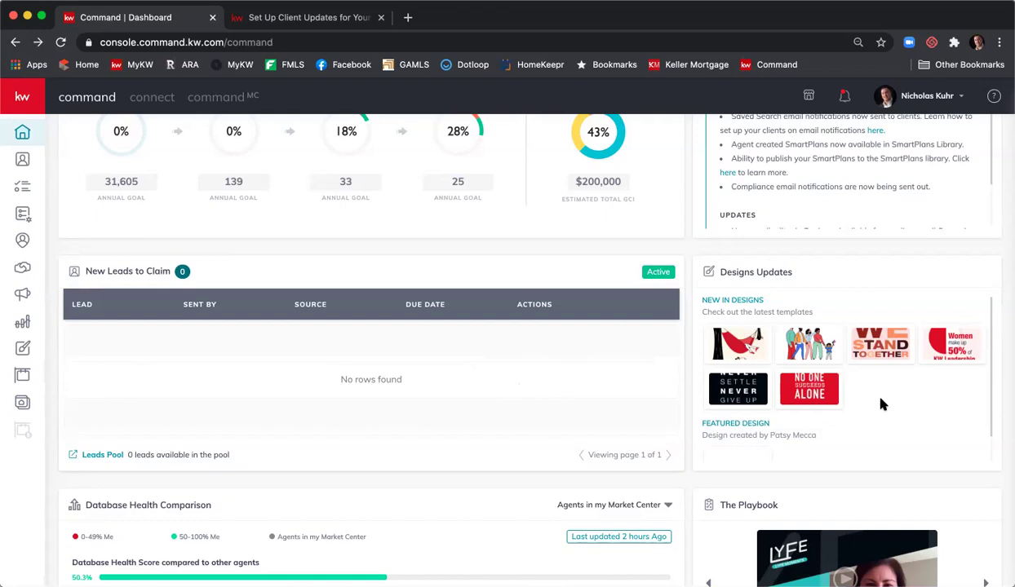
{"action": "mouse_move", "coordinate": [835, 407]}
{"action": "scroll", "coordinate": [706, 278], "scroll_direction": "down", "scroll_amount": 5}
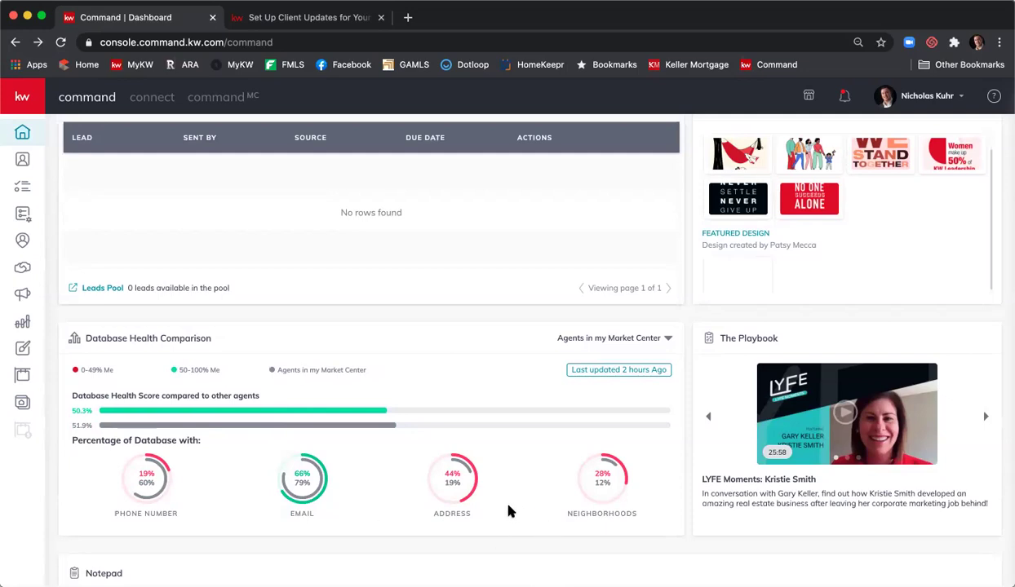
- Compare database health against 'Agents in Production Bracket Above Mine' (50.3% vs 53.8%)
{"action": "left_click", "coordinate": [667, 339]}
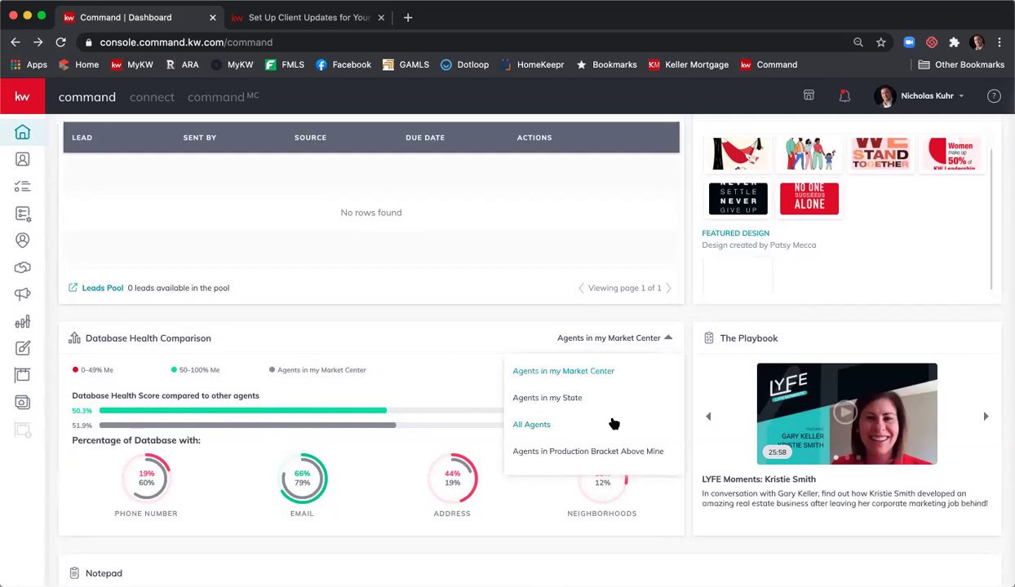
{"action": "left_click", "coordinate": [614, 451]}
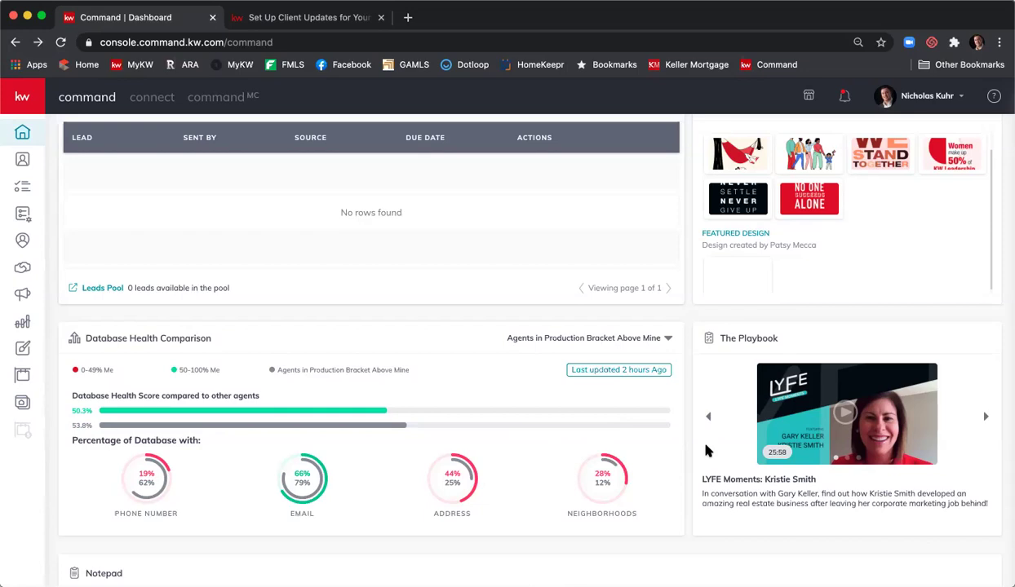
- Advance The Playbook two videos to 'LYFE Moment: Brian Cane', then return to the dashboard top
{"action": "left_click", "coordinate": [985, 417]}
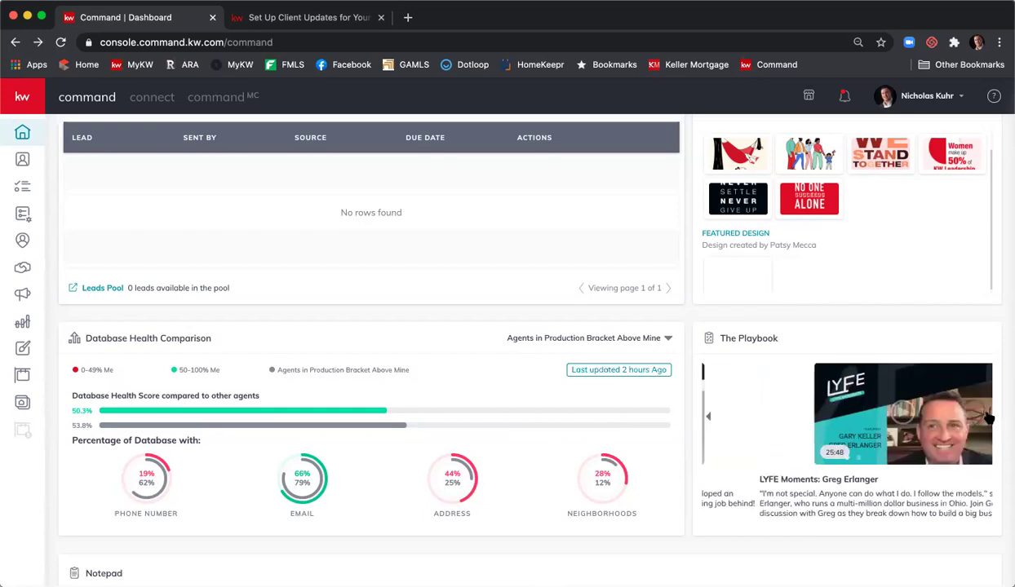
{"action": "left_click", "coordinate": [988, 417]}
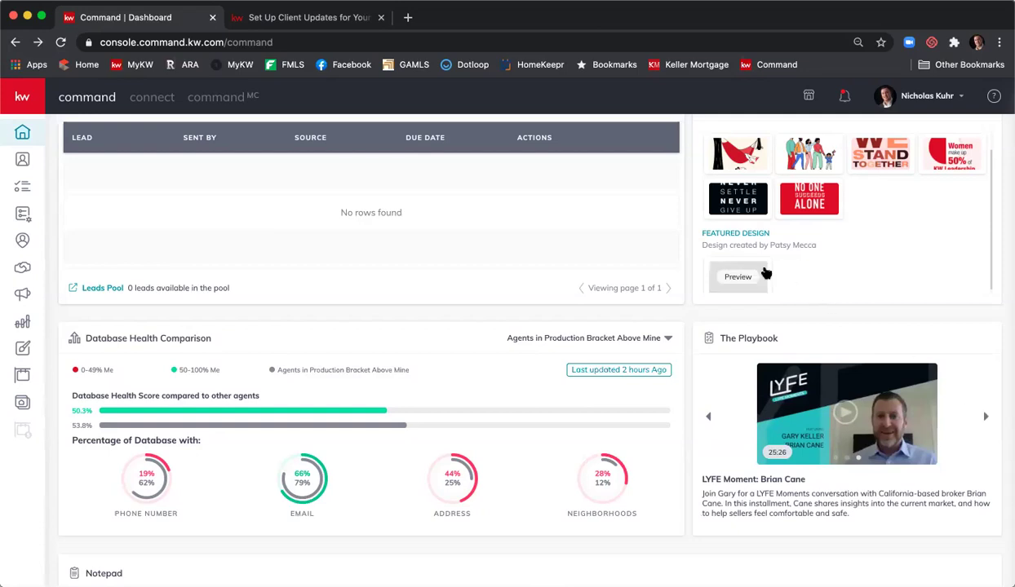
{"action": "scroll", "coordinate": [763, 270], "scroll_direction": "down", "scroll_amount": 1}
{"action": "scroll", "coordinate": [693, 314], "scroll_direction": "down", "scroll_amount": 5}
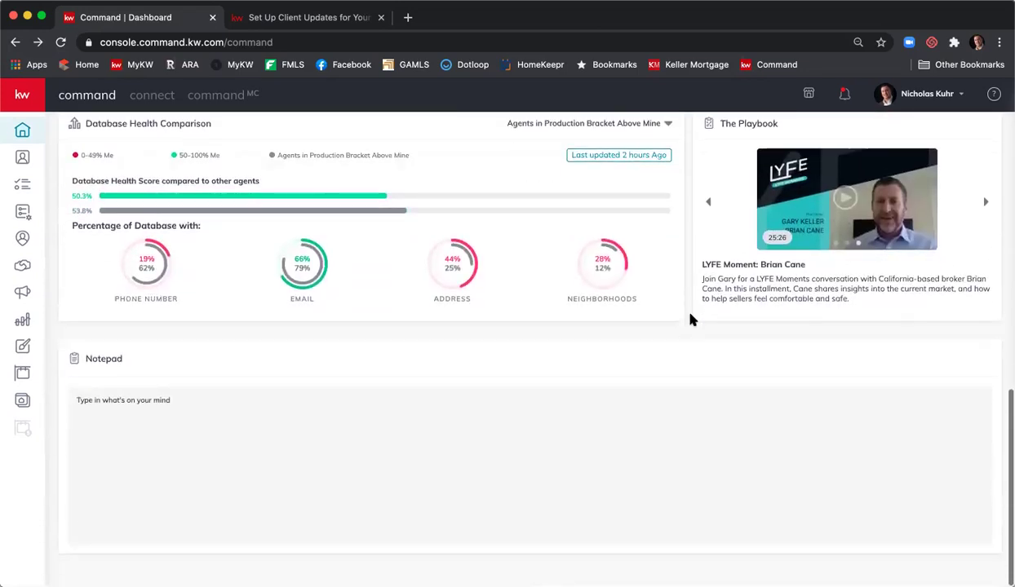
{"action": "scroll", "coordinate": [263, 447], "scroll_direction": "up", "scroll_amount": 1}
{"action": "scroll", "coordinate": [262, 449], "scroll_direction": "down", "scroll_amount": 2}
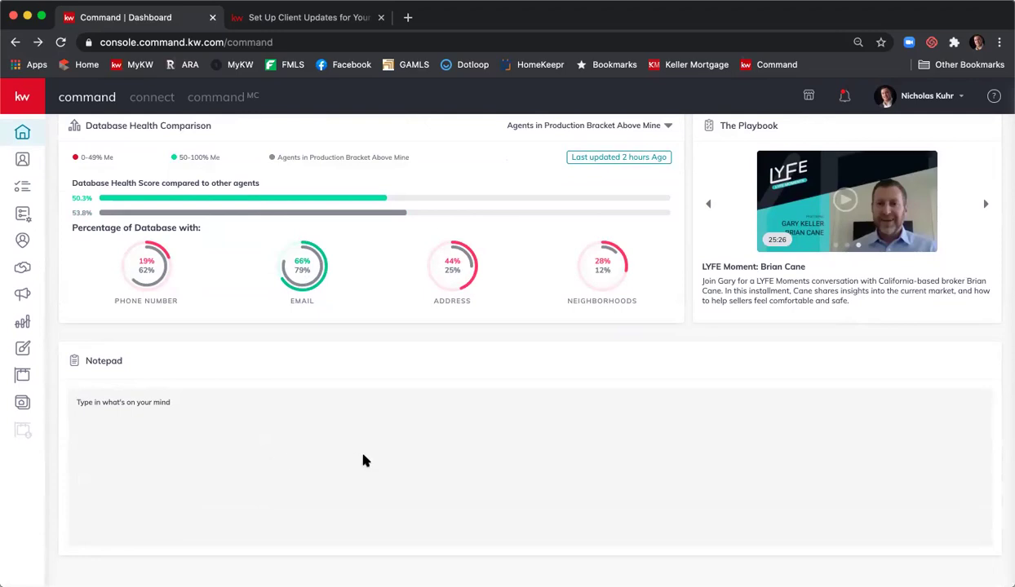
{"action": "scroll", "coordinate": [365, 461], "scroll_direction": "up", "scroll_amount": 5}
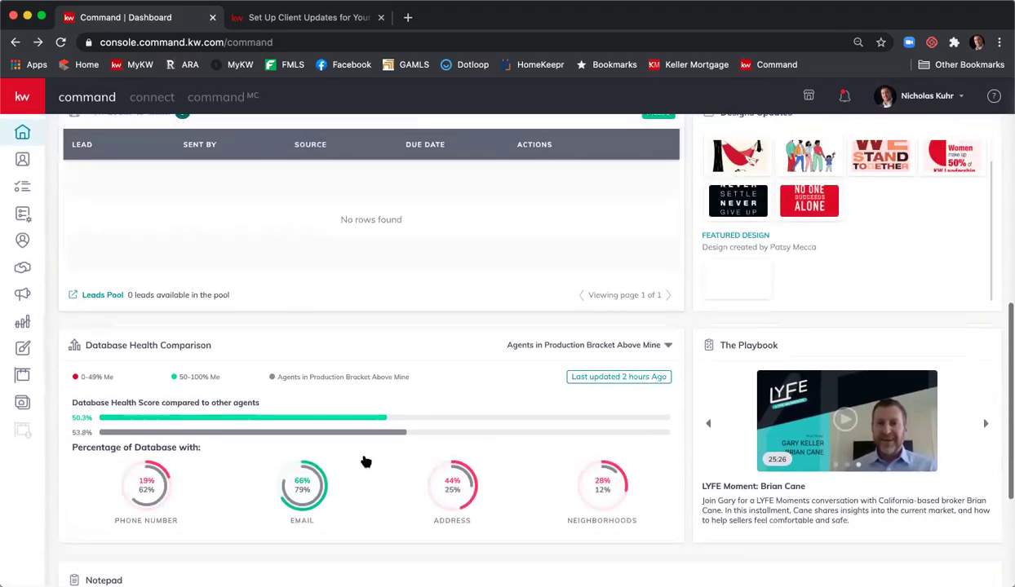
{"action": "scroll", "coordinate": [365, 461], "scroll_direction": "up", "scroll_amount": 10}
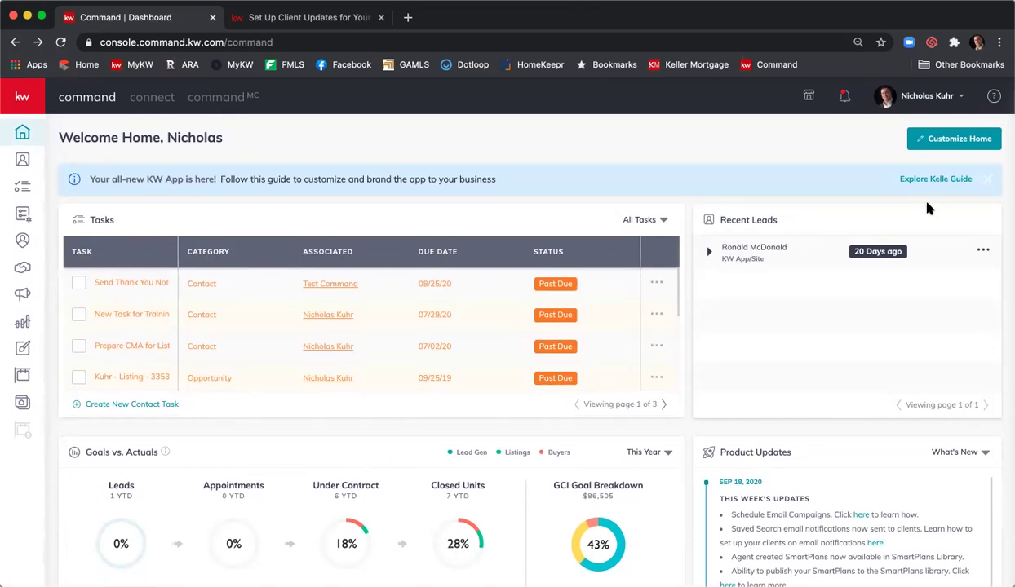
- In Customize Home, deselect and reselect The Playbook so all nine widgets stay included
{"action": "left_click", "coordinate": [946, 144]}
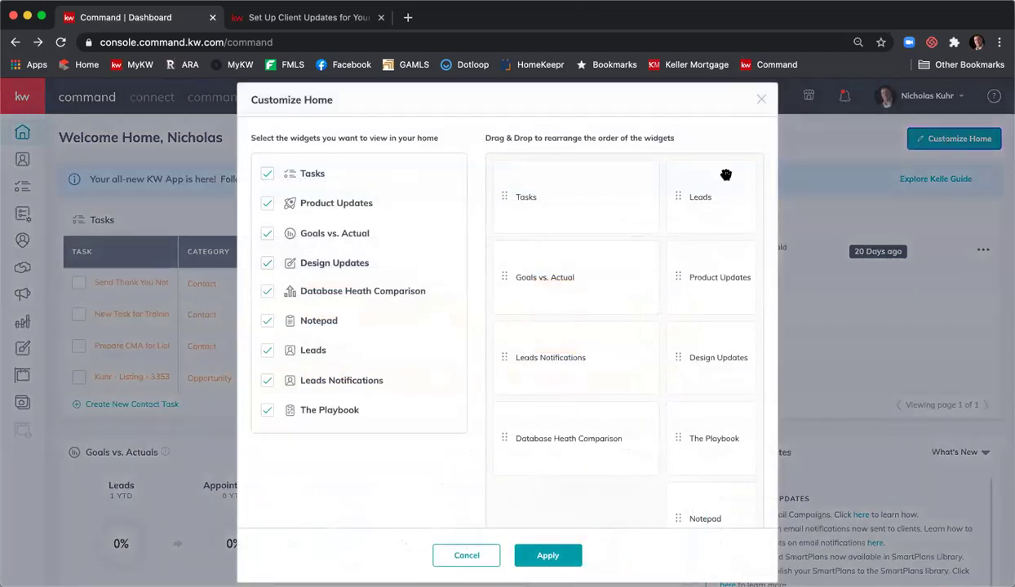
{"action": "scroll", "coordinate": [425, 216], "scroll_direction": "down", "scroll_amount": 2}
{"action": "scroll", "coordinate": [410, 232], "scroll_direction": "up", "scroll_amount": 2}
{"action": "left_click", "coordinate": [269, 411]}
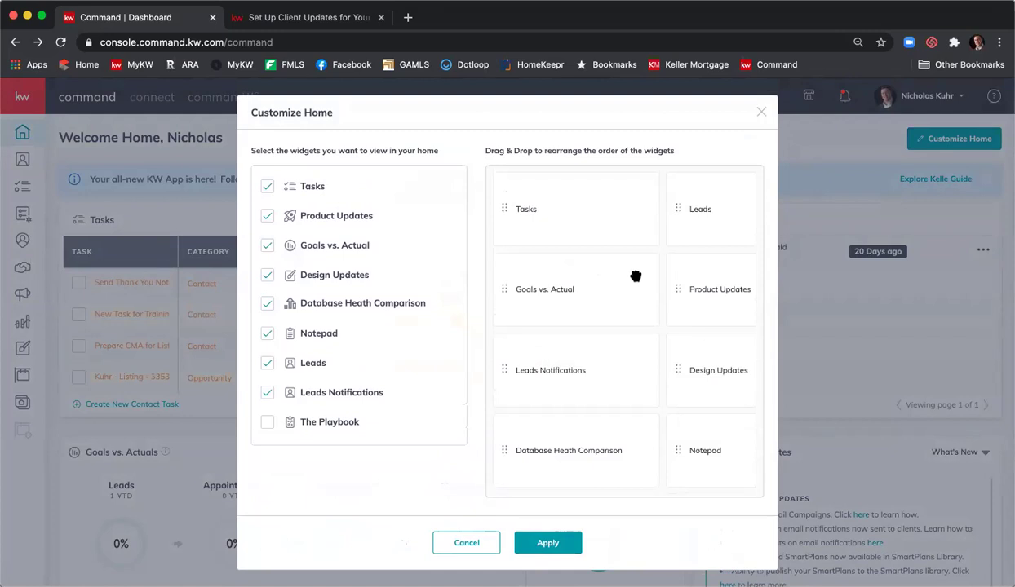
{"action": "left_click", "coordinate": [265, 422]}
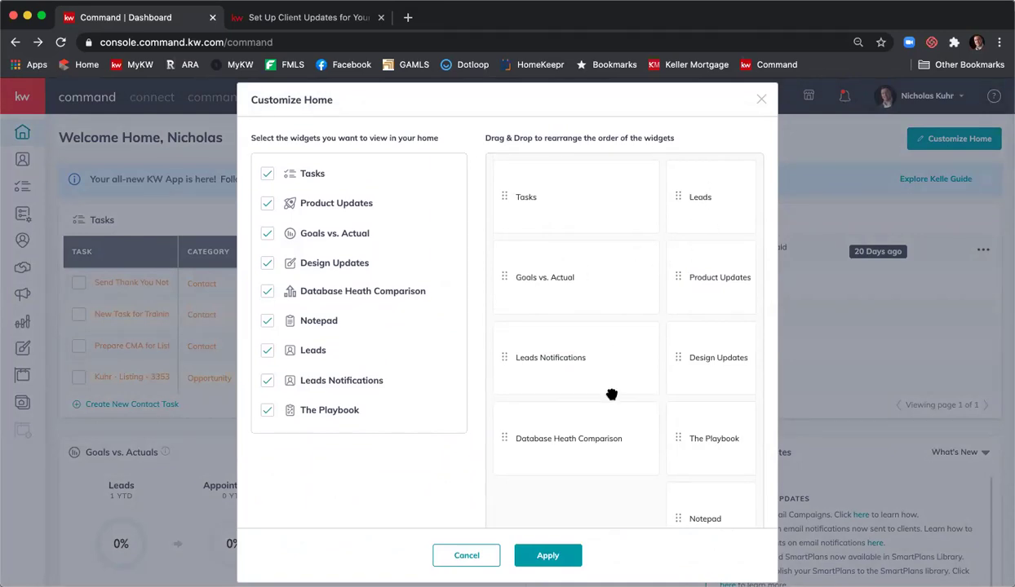
- Reorder widgets: Database Heath Comparison under Tasks, The Playbook and Notepad under Leads, then apply
{"action": "left_click_drag", "start_coordinate": [506, 440], "coordinate": [509, 273]}
{"action": "left_click_drag", "start_coordinate": [500, 340], "coordinate": [719, 336]}
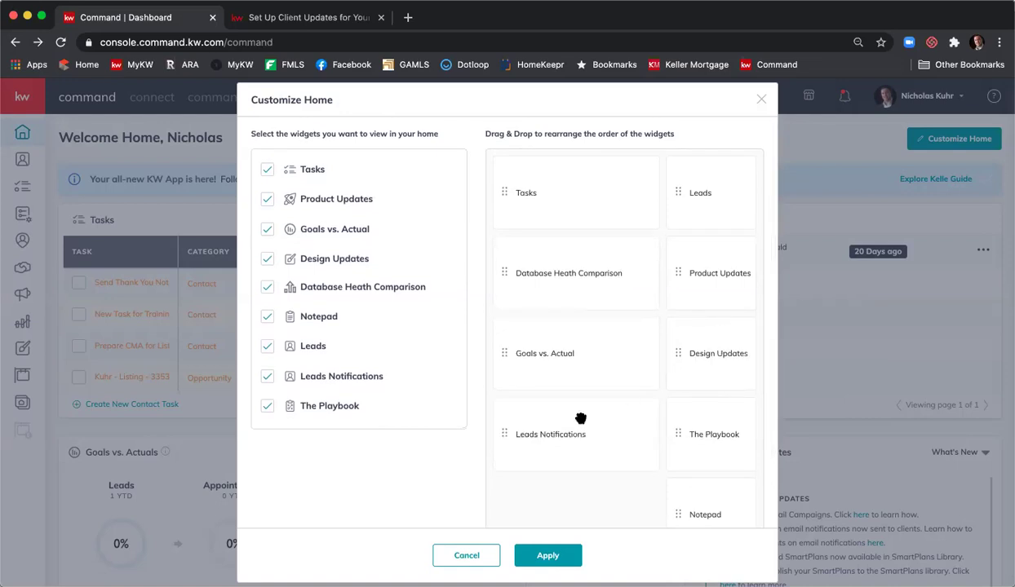
{"action": "left_click_drag", "start_coordinate": [508, 438], "coordinate": [499, 353]}
{"action": "left_click_drag", "start_coordinate": [678, 441], "coordinate": [678, 380]}
{"action": "left_click_drag", "start_coordinate": [673, 490], "coordinate": [682, 410]}
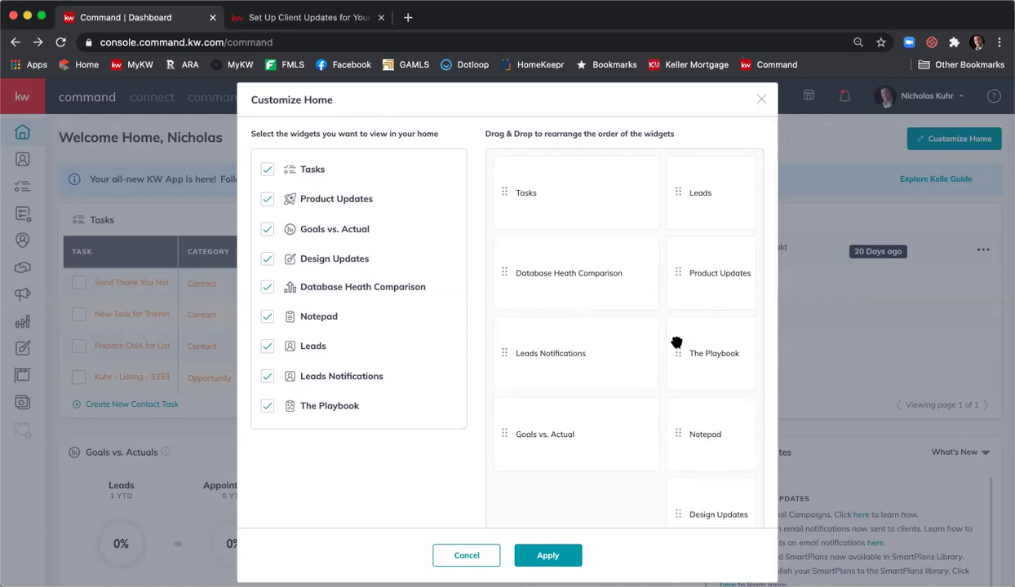
{"action": "left_click_drag", "start_coordinate": [674, 279], "coordinate": [681, 364]}
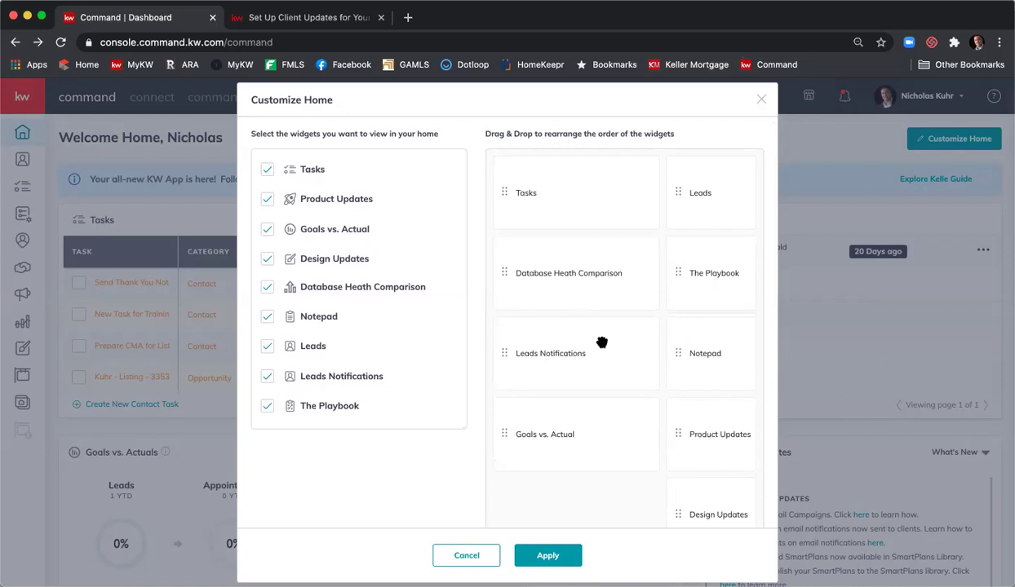
{"action": "left_click", "coordinate": [536, 555]}
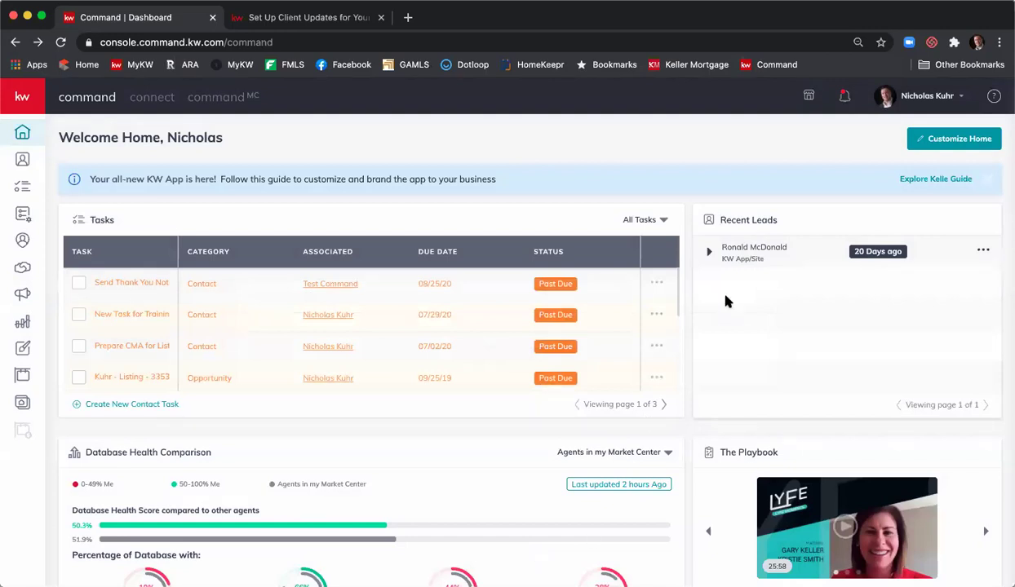
- Scroll the dashboard to check Database Health Comparison below Tasks and The Playbook beside it
{"action": "scroll", "coordinate": [600, 236], "scroll_direction": "down", "scroll_amount": 3}
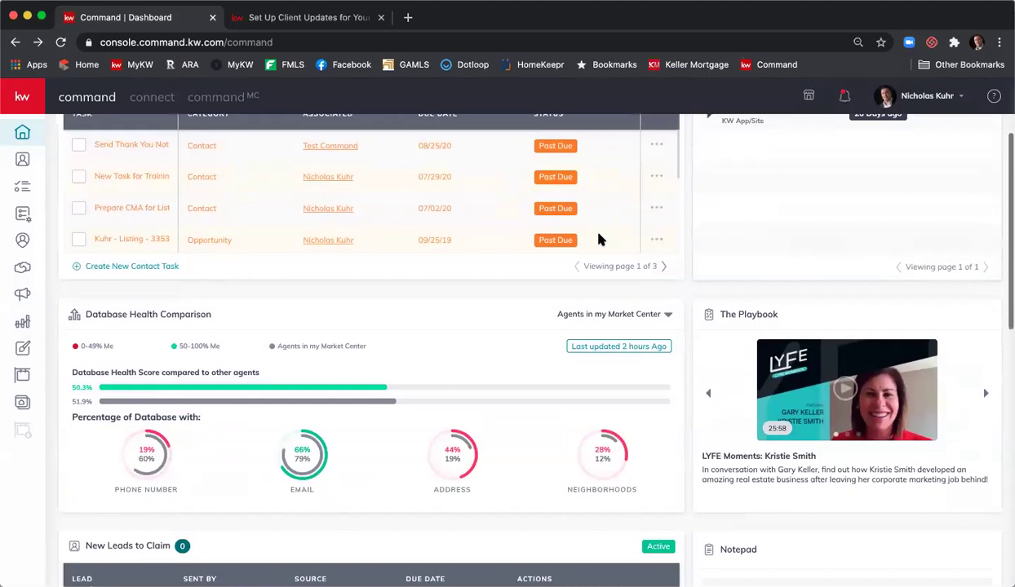
{"action": "scroll", "coordinate": [600, 238], "scroll_direction": "down", "scroll_amount": 5}
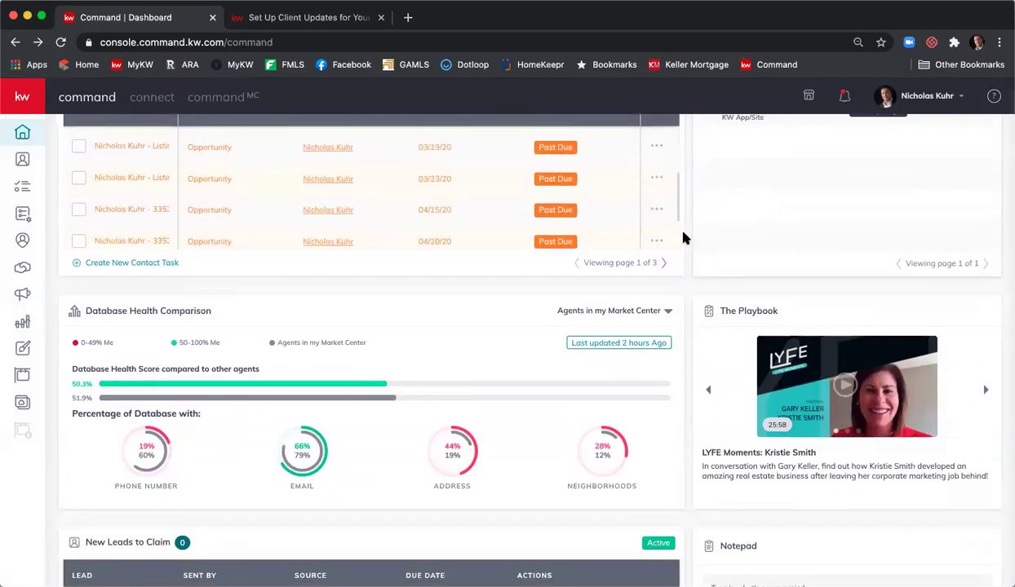
{"action": "scroll", "coordinate": [685, 237], "scroll_direction": "down", "scroll_amount": 2}
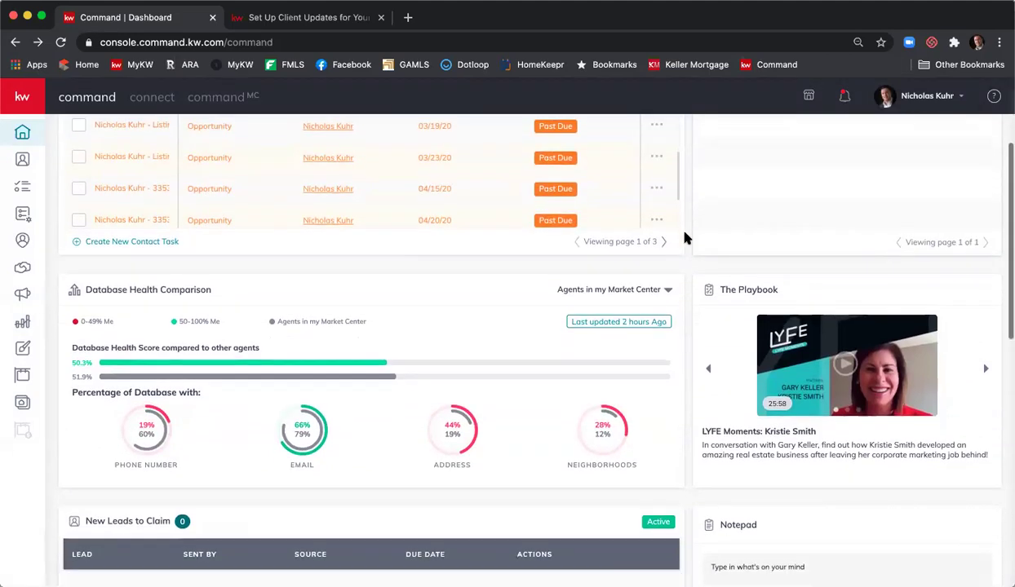
{"action": "scroll", "coordinate": [685, 236], "scroll_direction": "up", "scroll_amount": 5}
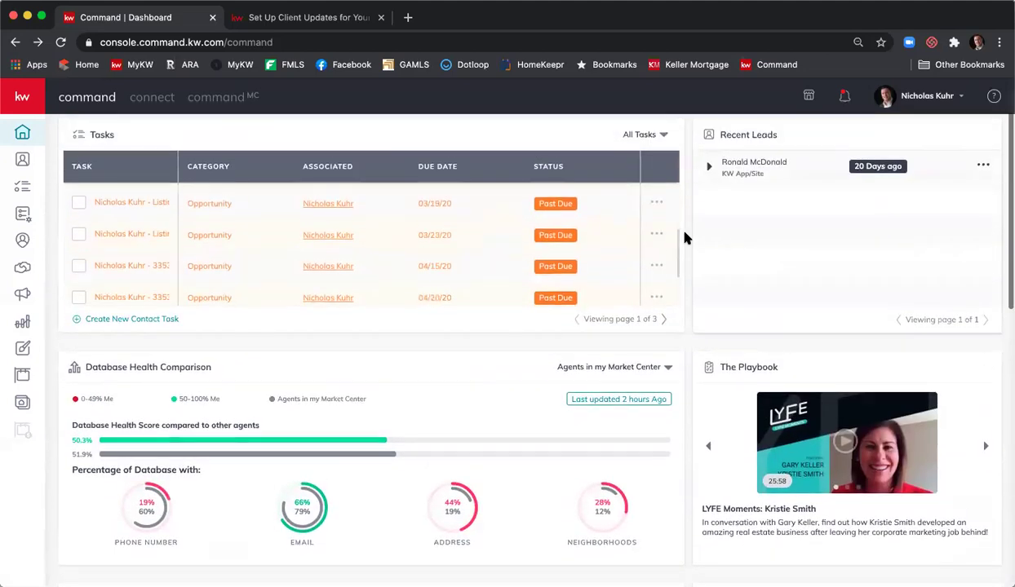
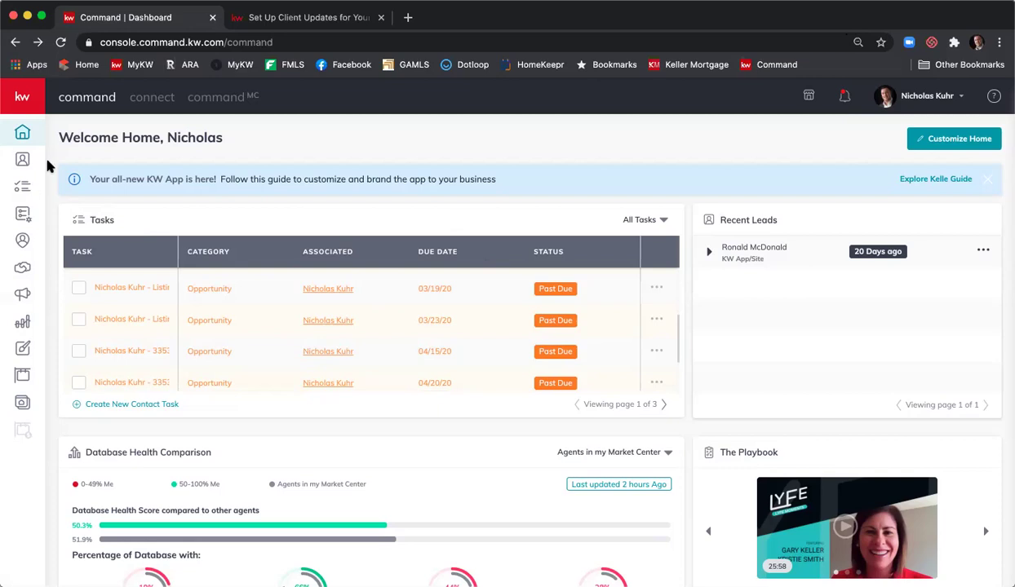
- Open the Task Manager and look through the Opportunity Tasks tab
{"action": "mouse_move", "coordinate": [14, 100]}
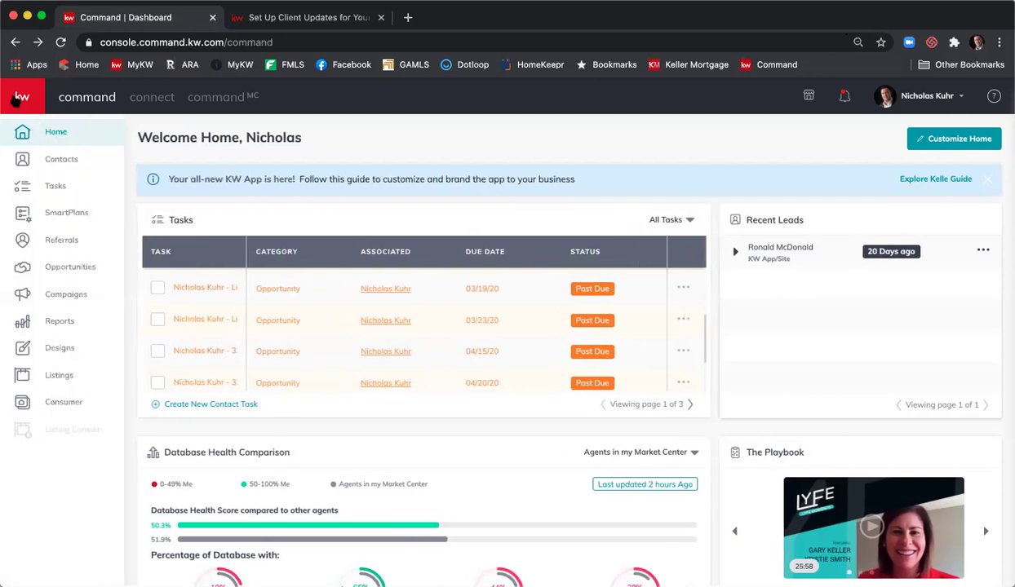
{"action": "left_click", "coordinate": [56, 188]}
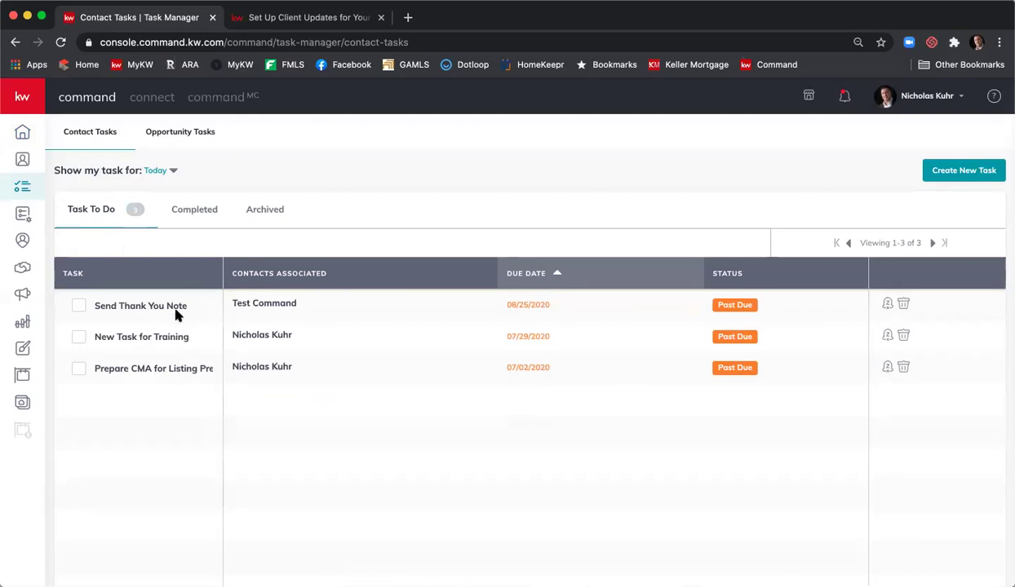
{"action": "left_click", "coordinate": [189, 134]}
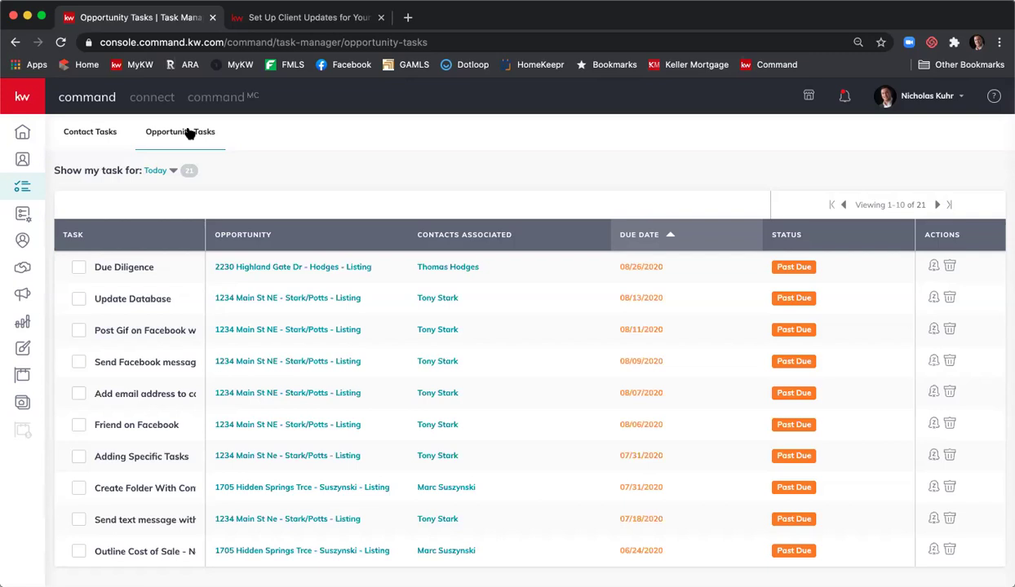
- In Contact Tasks, check the date range, Completed and Archived tabs, then return to Task To Do
{"action": "left_click", "coordinate": [107, 133]}
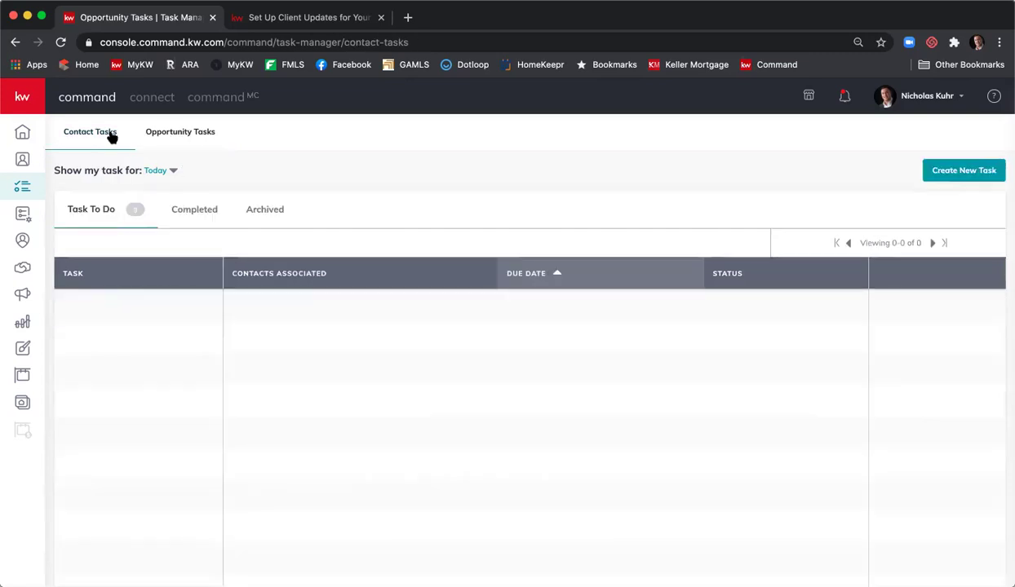
{"action": "left_click", "coordinate": [172, 173]}
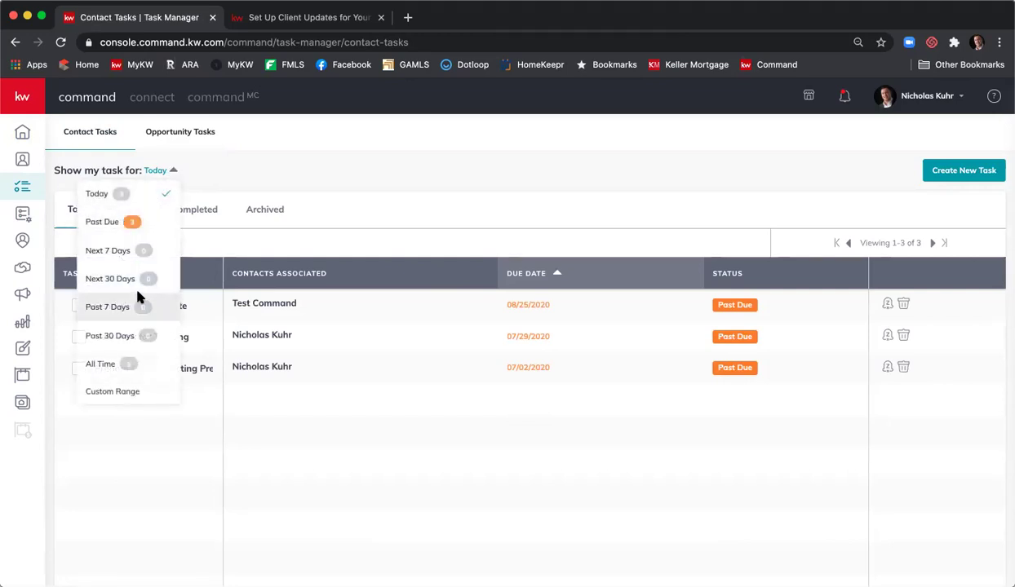
{"action": "left_click", "coordinate": [362, 164]}
{"action": "left_click", "coordinate": [186, 215]}
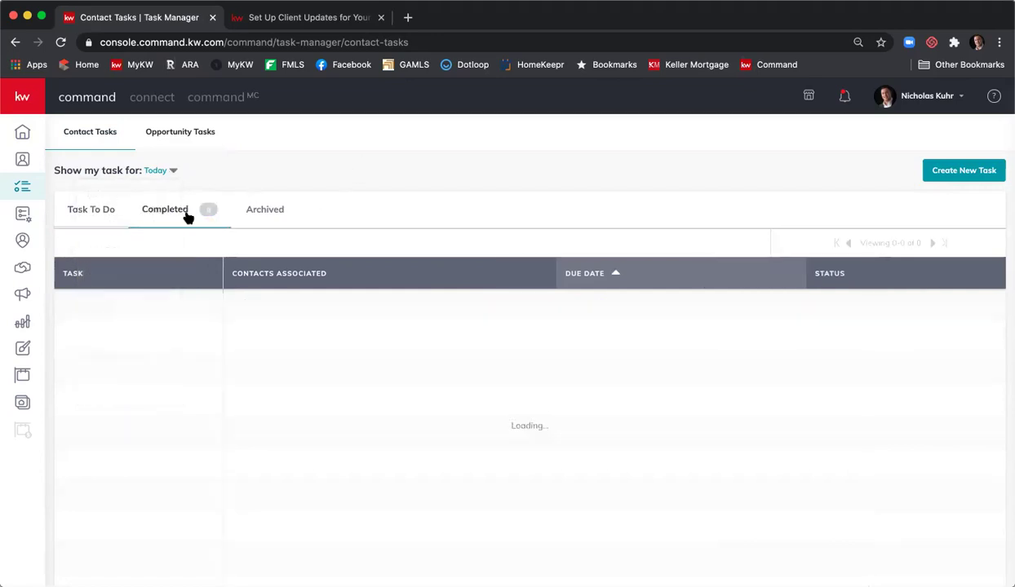
{"action": "left_click", "coordinate": [252, 210]}
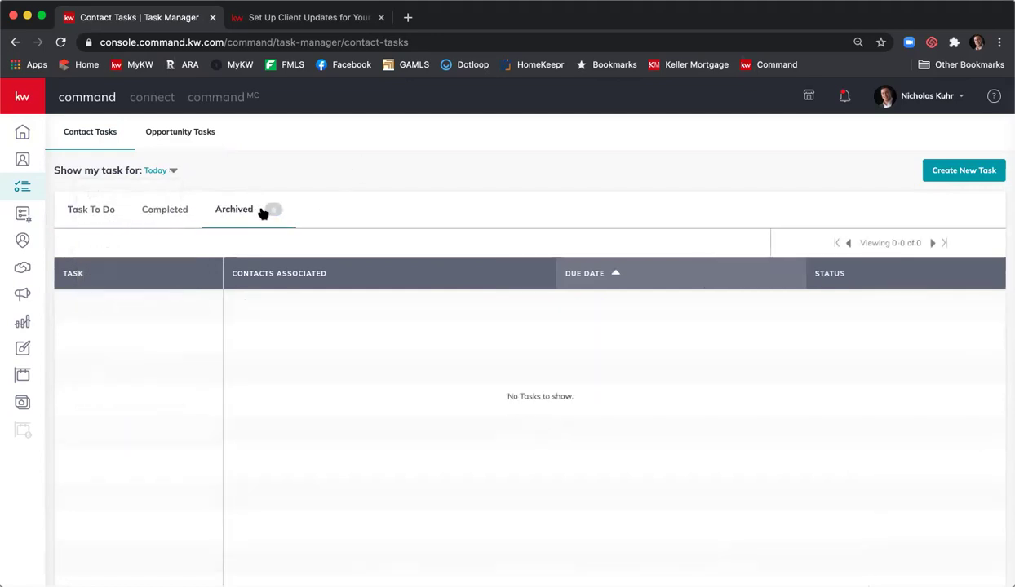
{"action": "left_click", "coordinate": [113, 212]}
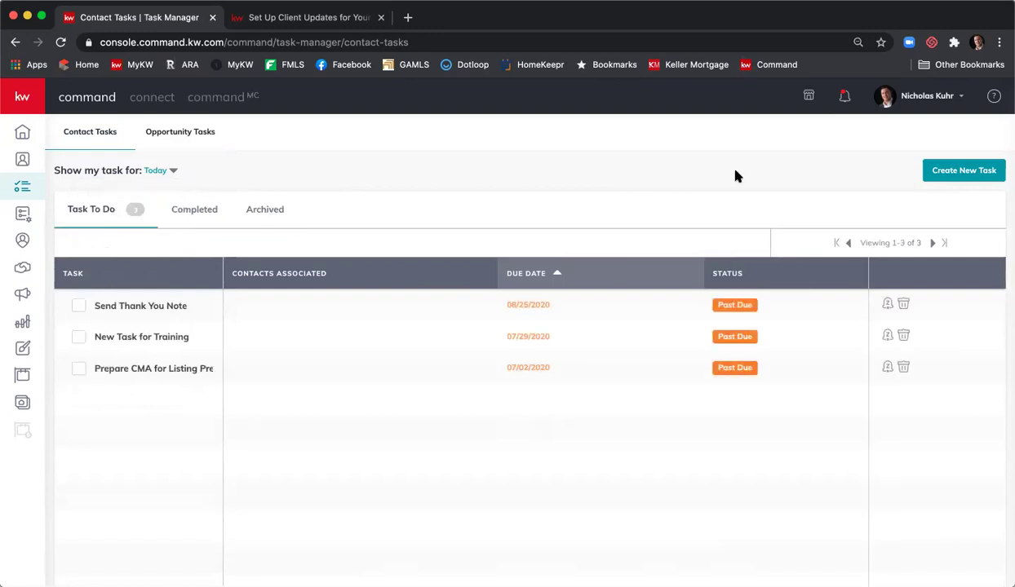
- Start a new task 'Call to confirm closing' with a 01:00 PM due time instead of all-day
{"action": "left_click", "coordinate": [968, 171]}
{"action": "left_click", "coordinate": [535, 210]}
{"action": "type", "text": "Call to "}
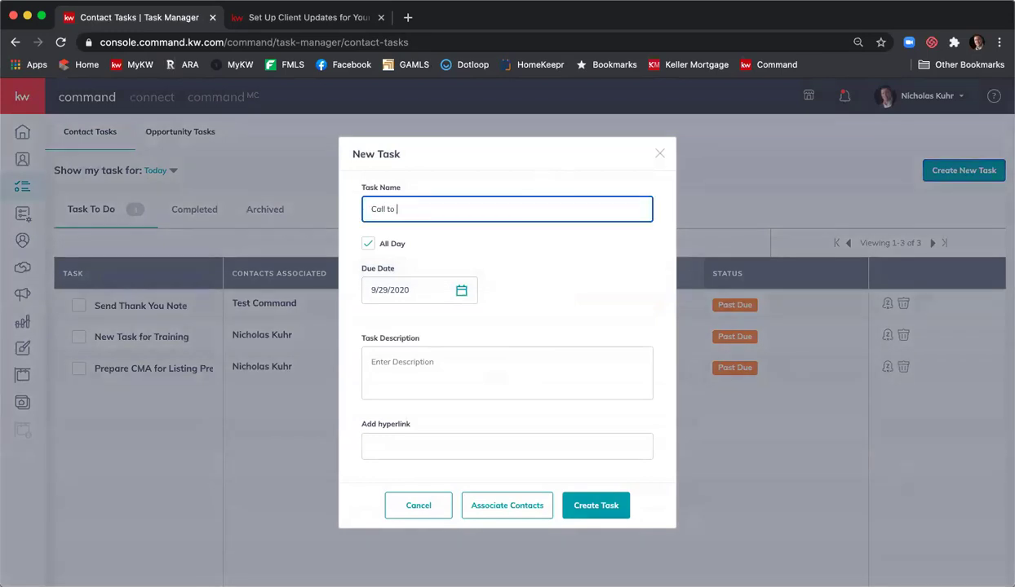
{"action": "type", "text": "confirm closing"}
{"action": "left_click", "coordinate": [404, 258]}
{"action": "left_click", "coordinate": [368, 246]}
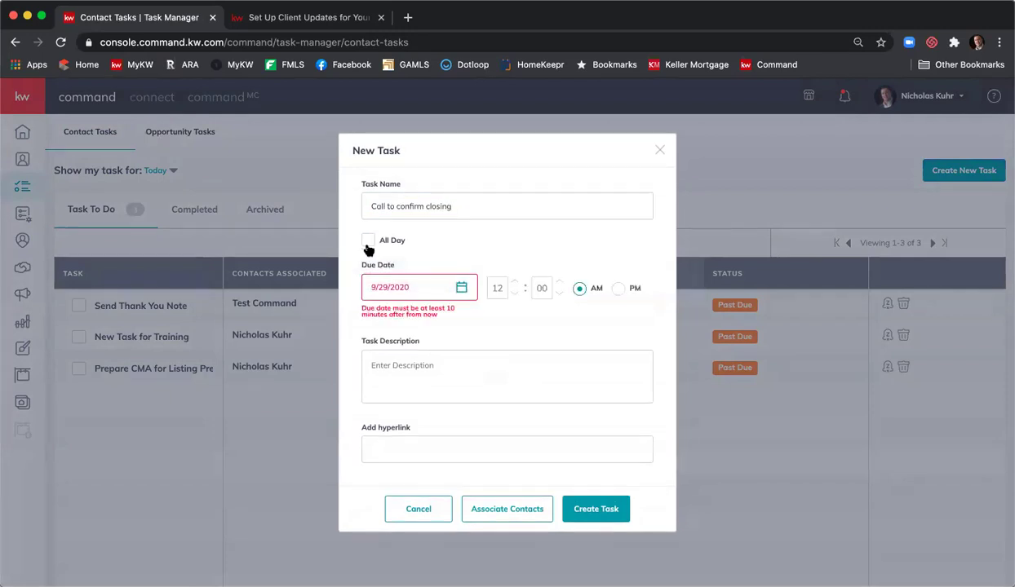
{"action": "left_click", "coordinate": [496, 289]}
{"action": "left_click", "coordinate": [618, 288]}
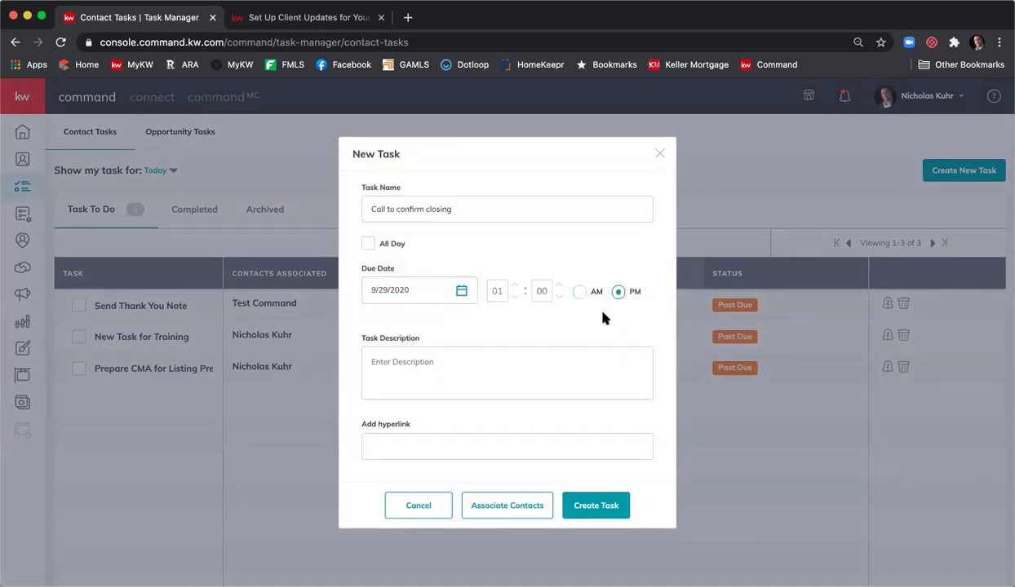
- Add the description 'Call C&B to confirming closing next Monday 10/5'
{"action": "left_click", "coordinate": [552, 349]}
{"action": "type", "text": "Call C&B "}
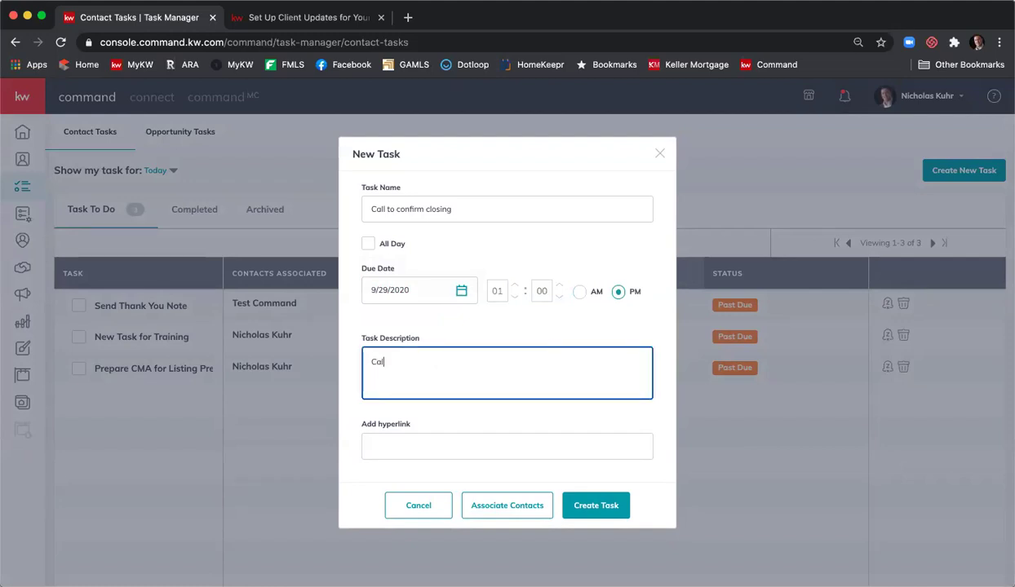
{"action": "type", "text": "to confirming closing ne"}
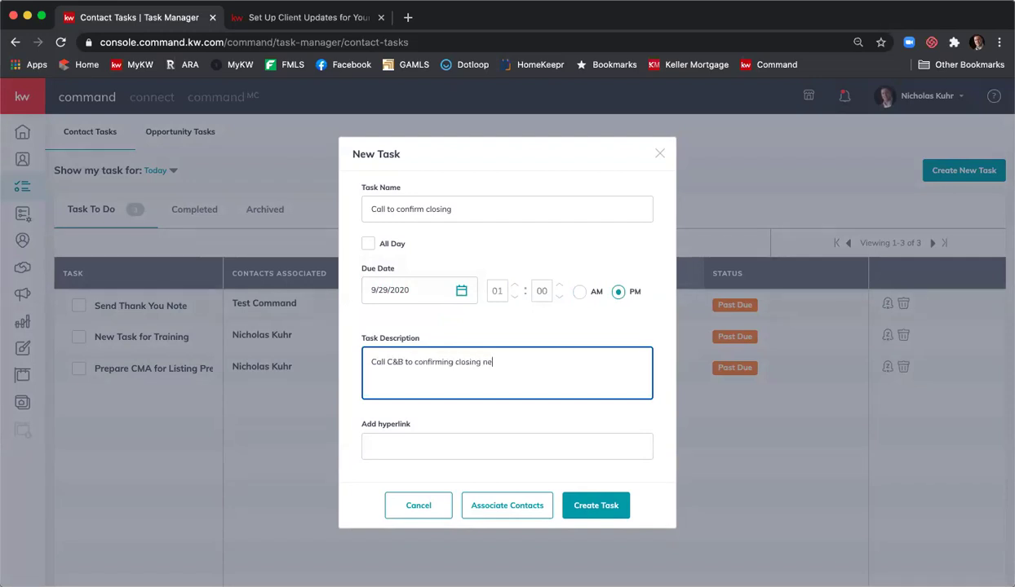
{"action": "type", "text": "xt Monday 10/"}
{"action": "type", "text": "5"}
{"action": "left_click", "coordinate": [566, 411]}
{"action": "scroll", "coordinate": [548, 432], "scroll_direction": "down", "scroll_amount": 1}
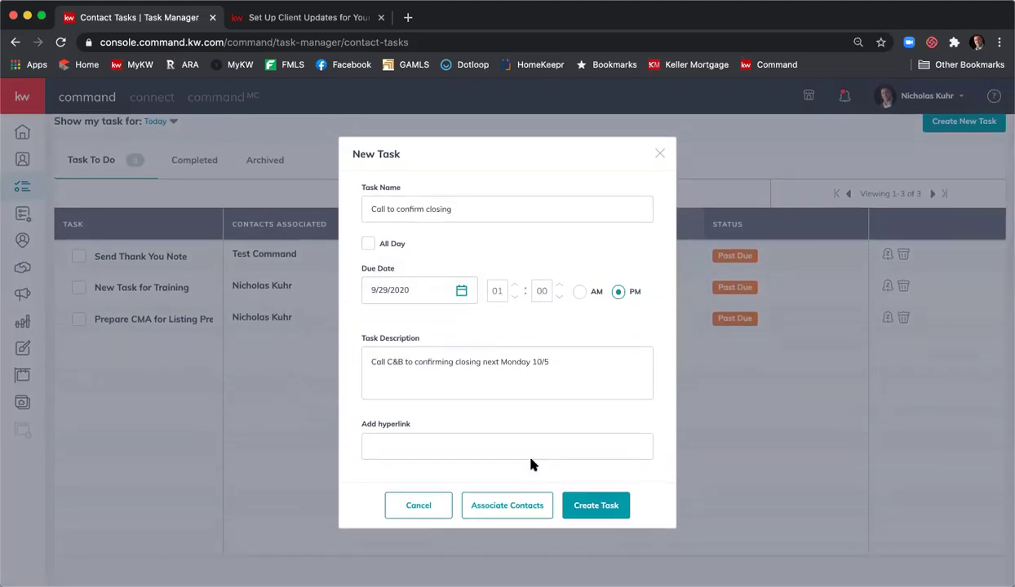
- Associate the first contact from a name search with the task and create it
{"action": "left_click", "coordinate": [503, 499]}
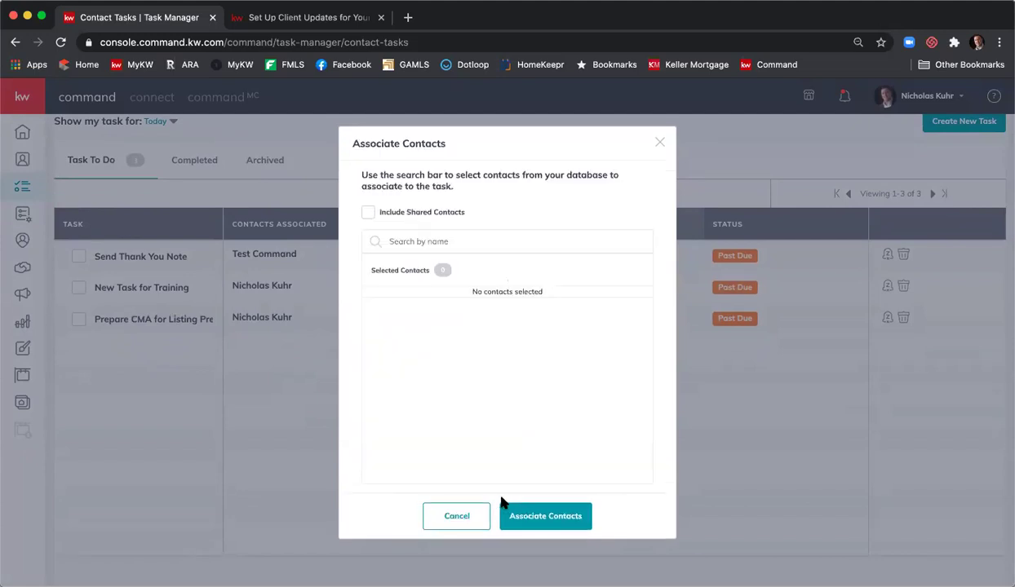
{"action": "left_click", "coordinate": [431, 238]}
{"action": "type", "text": "nicholas"}
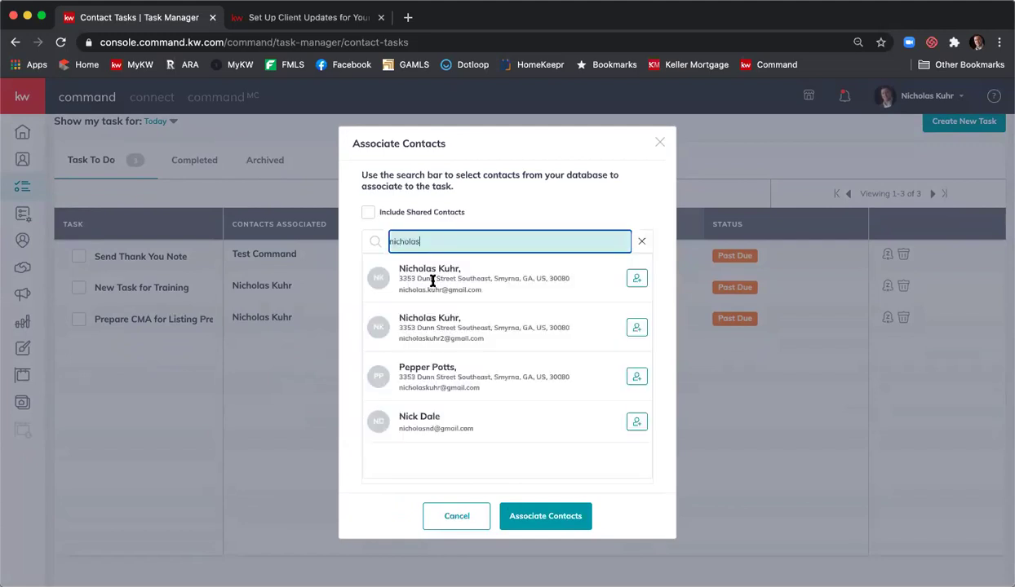
{"action": "left_click", "coordinate": [637, 279]}
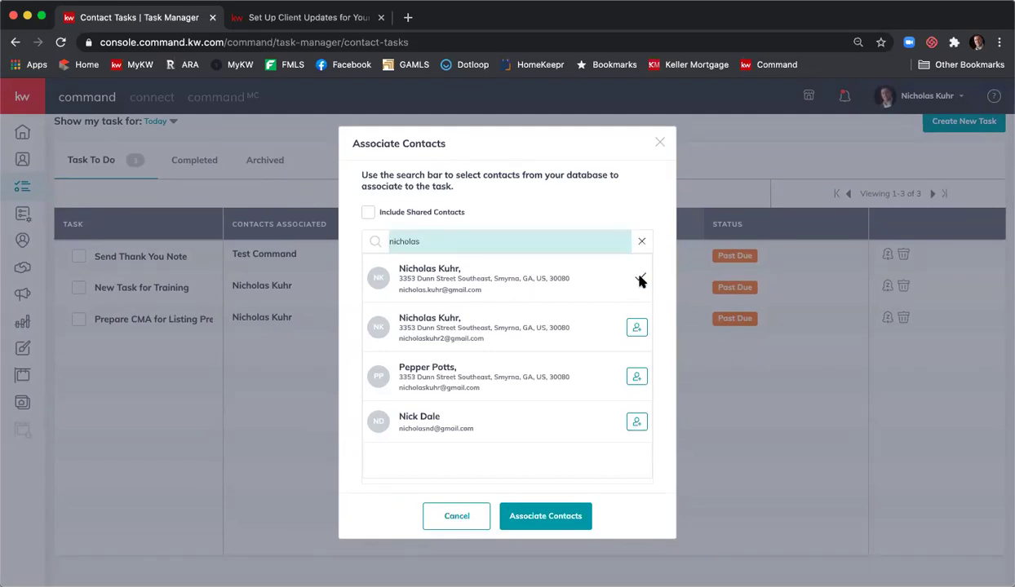
{"action": "left_click", "coordinate": [555, 512]}
{"action": "left_click", "coordinate": [461, 418]}
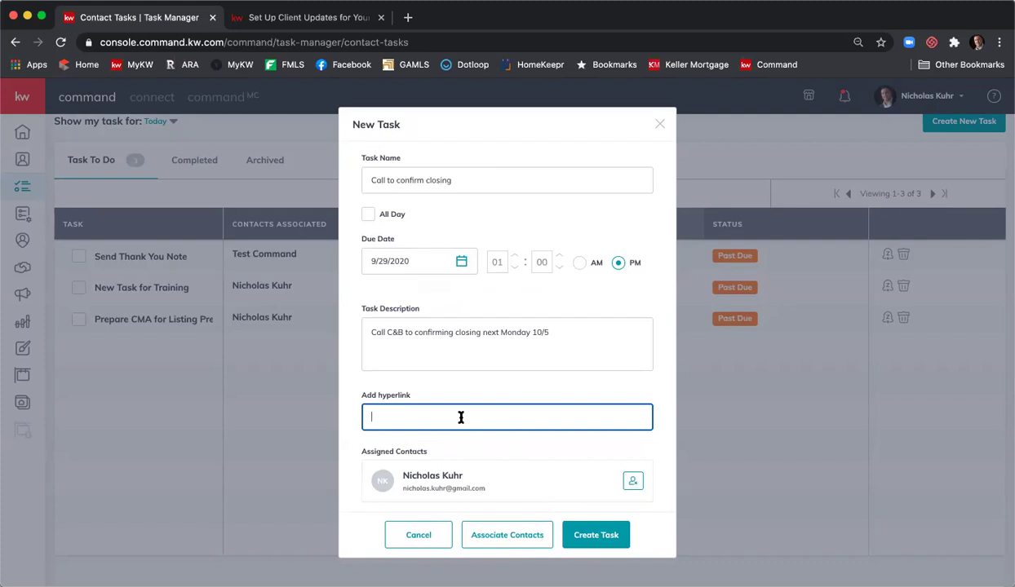
{"action": "left_click", "coordinate": [604, 535]}
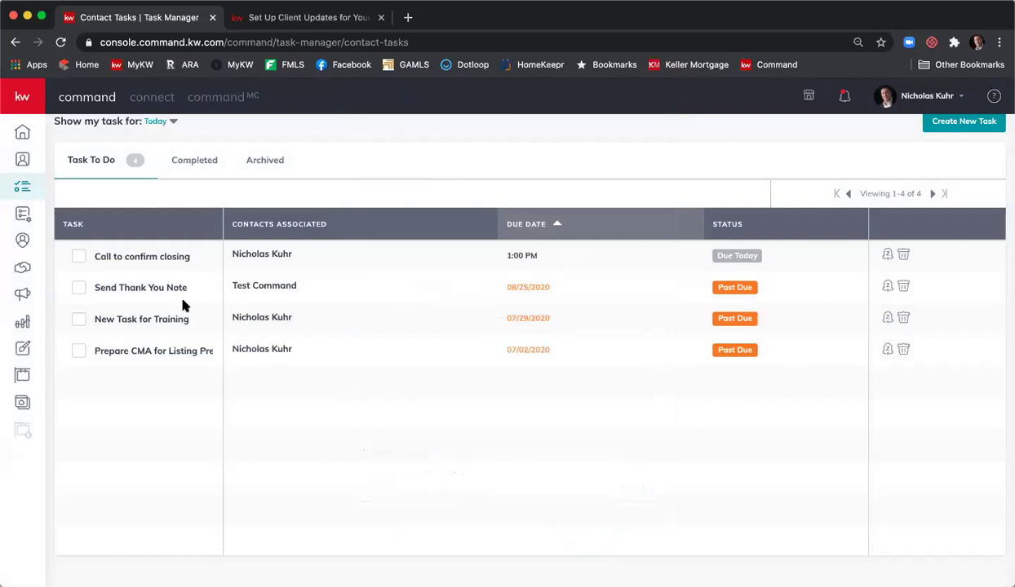
- Search Contacts by the contact's name and open their record to view the timeline
{"action": "left_click", "coordinate": [23, 137]}
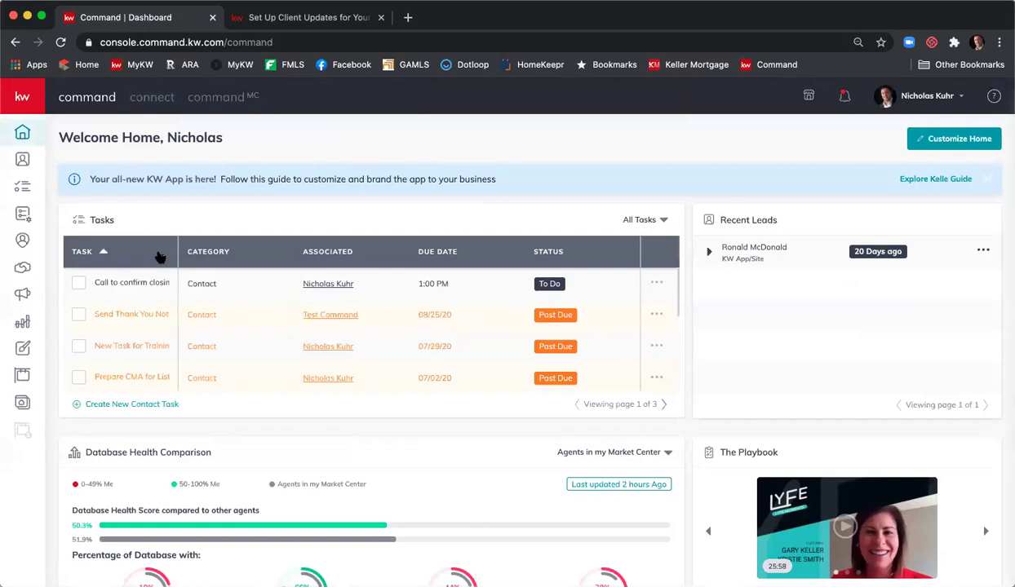
{"action": "left_click", "coordinate": [22, 161]}
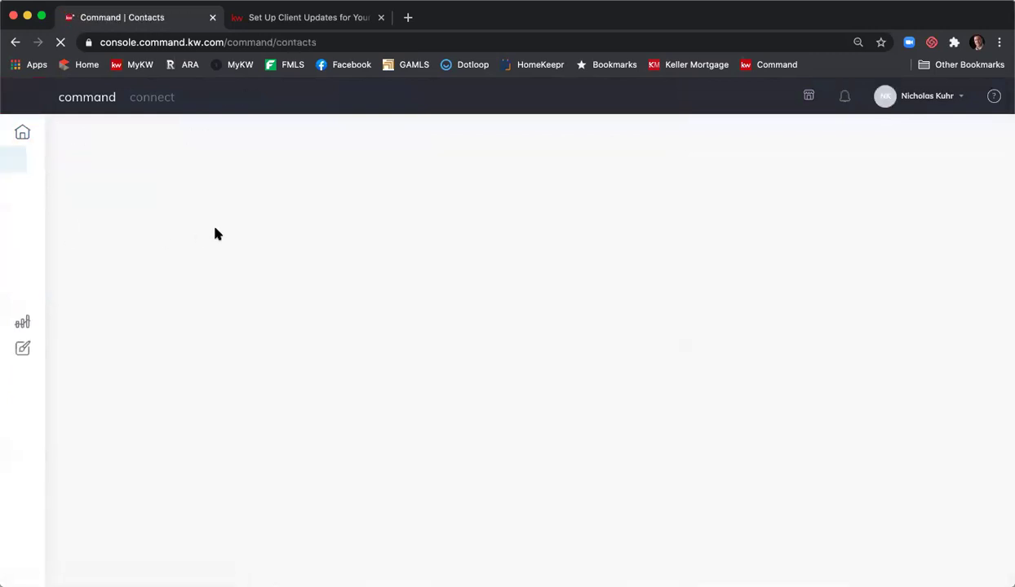
{"action": "left_click", "coordinate": [149, 166]}
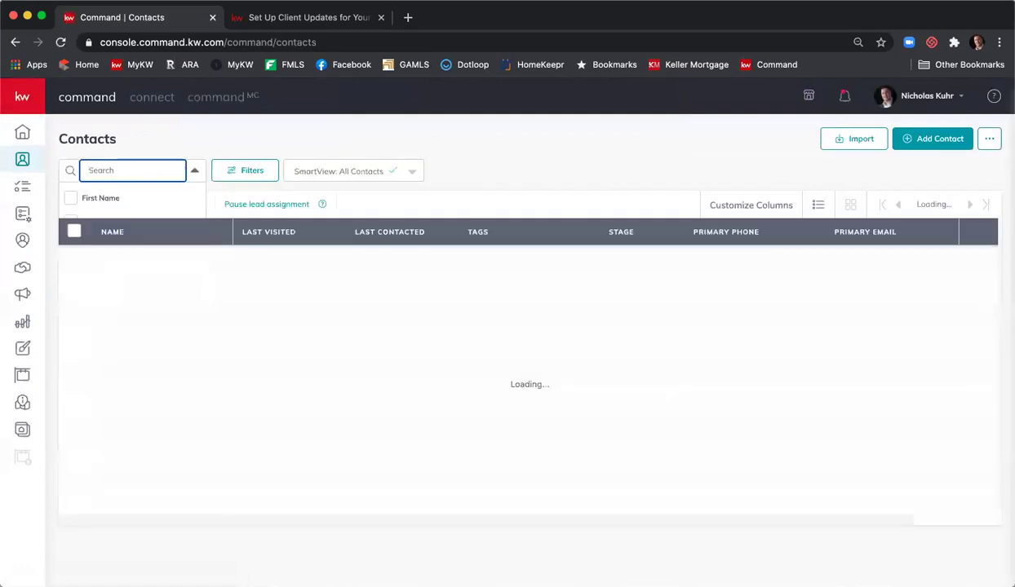
{"action": "left_click", "coordinate": [91, 164]}
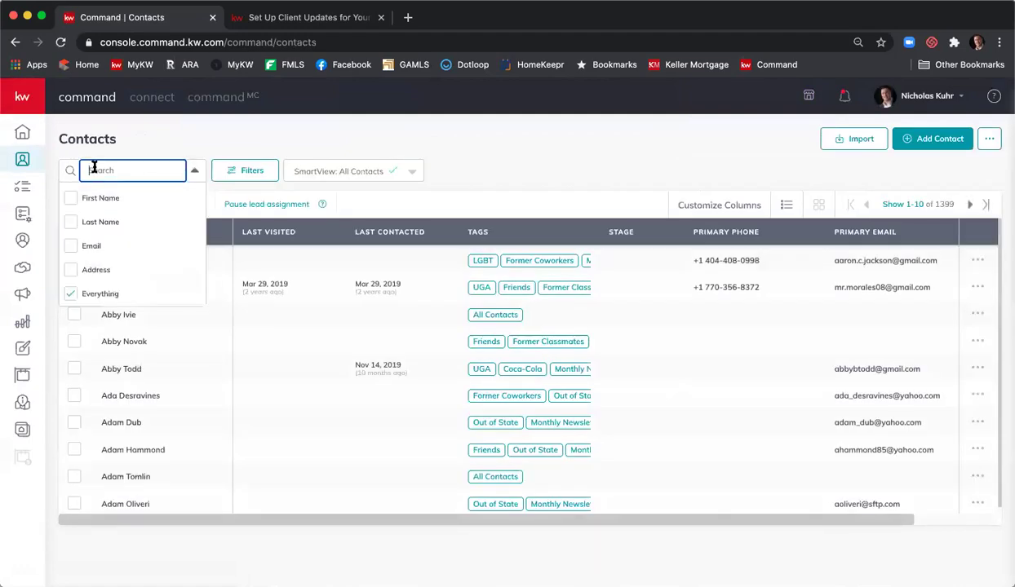
{"action": "type", "text": "nicholas"}
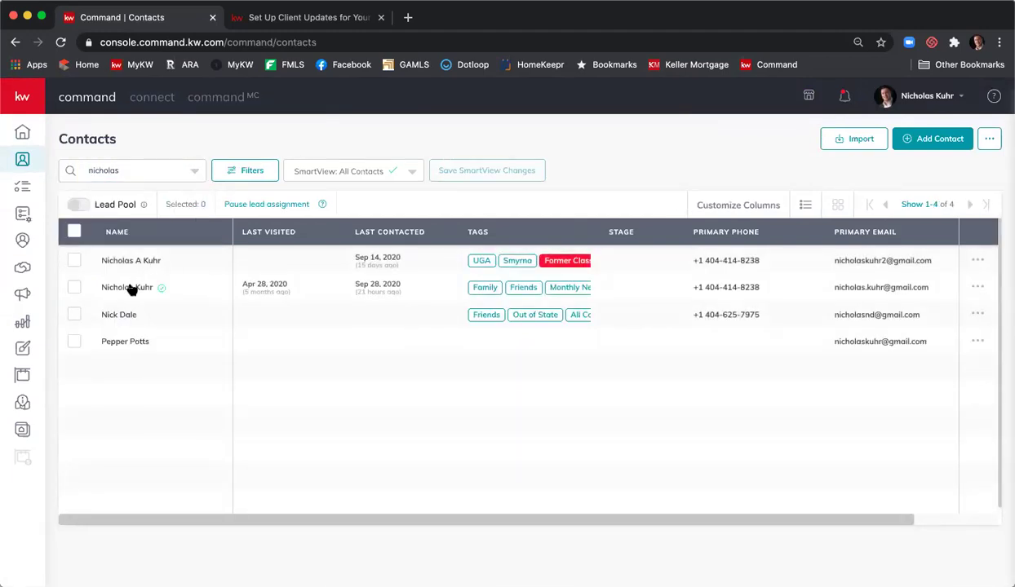
{"action": "left_click", "coordinate": [131, 287]}
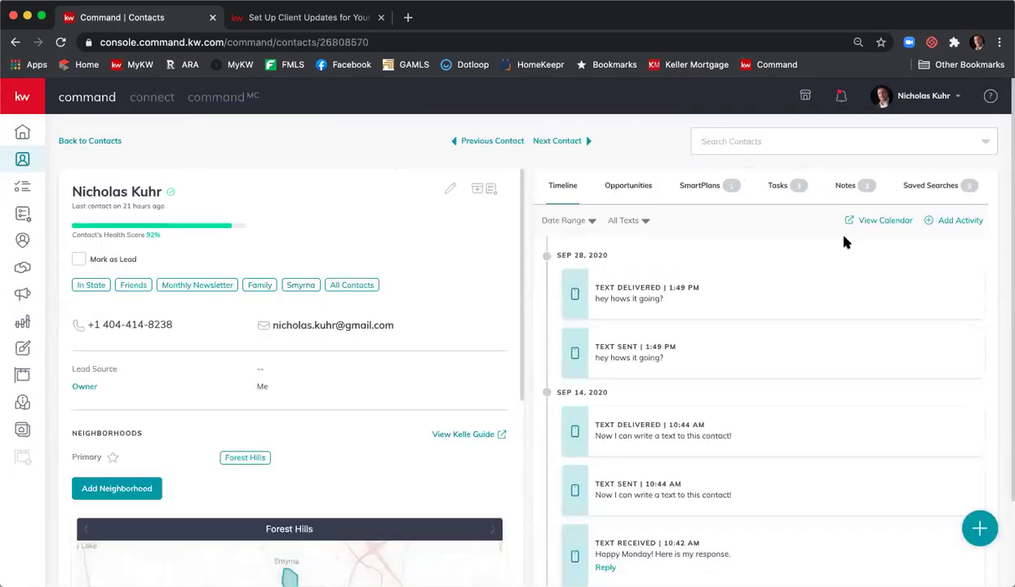
{"action": "left_click", "coordinate": [983, 529]}
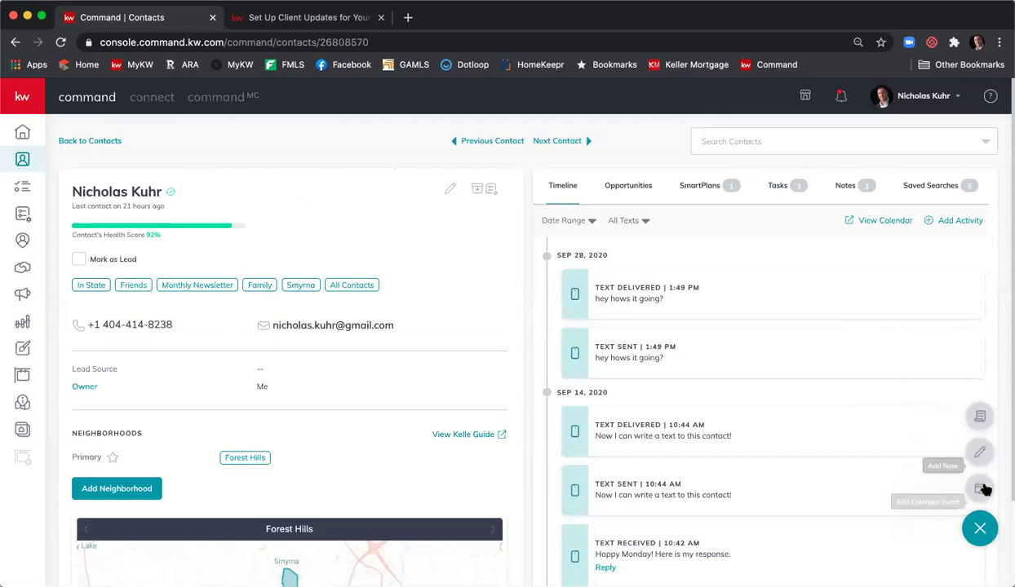
{"action": "left_click", "coordinate": [981, 524]}
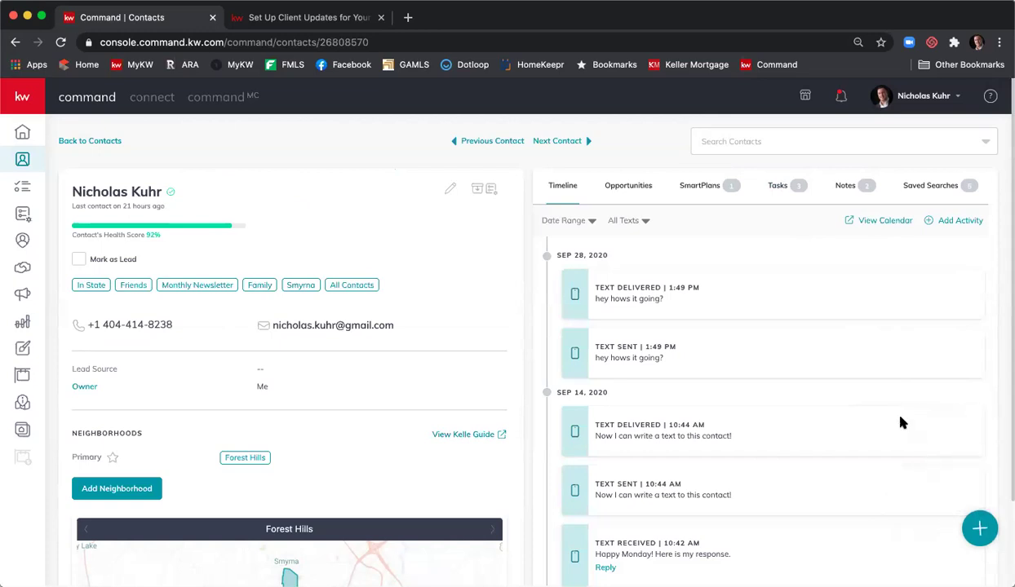
- Start a task from the contact's Tasks panel, cancel it, and return to Task Manager
{"action": "left_click", "coordinate": [771, 189]}
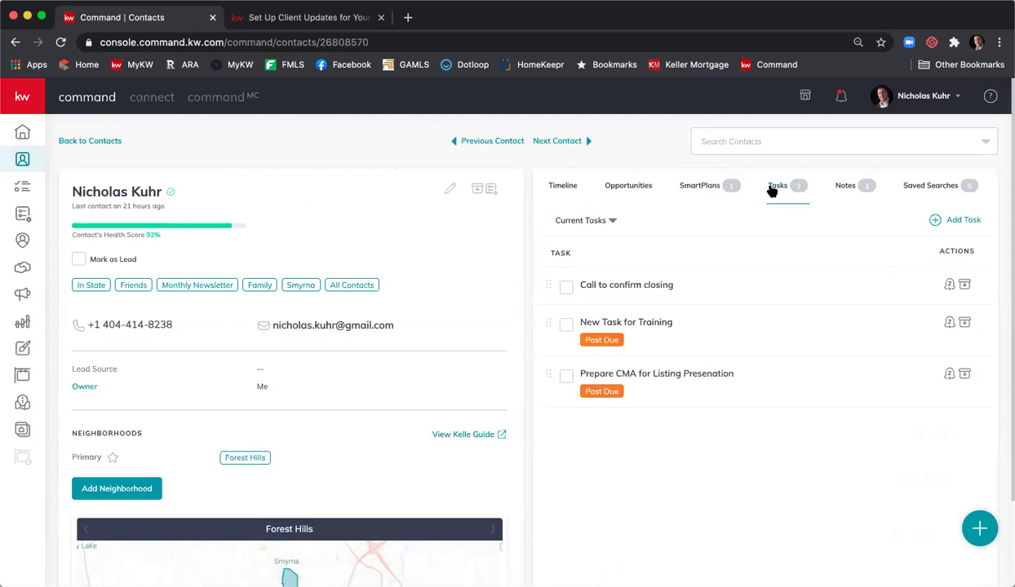
{"action": "left_click", "coordinate": [963, 220]}
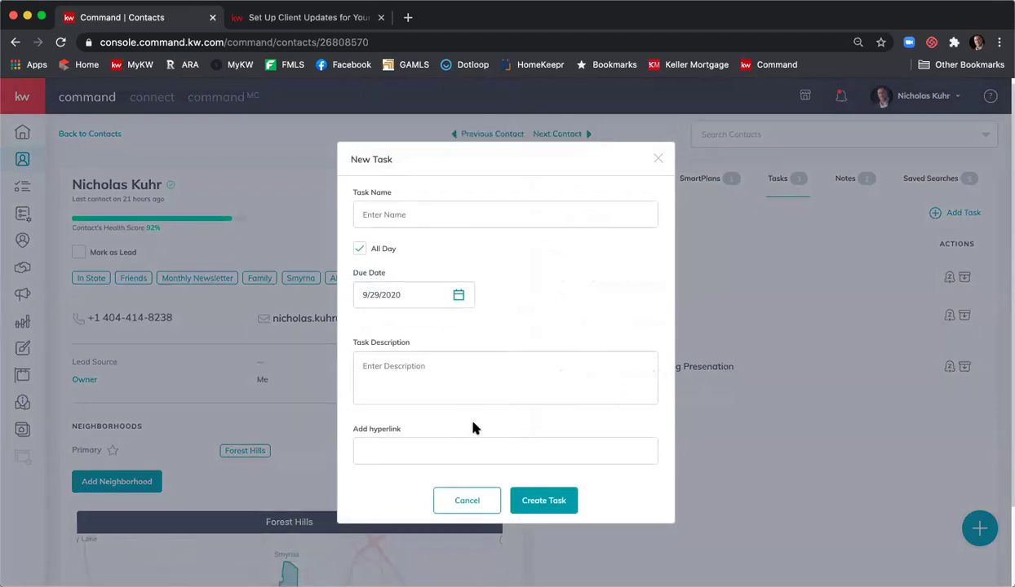
{"action": "scroll", "coordinate": [475, 342], "scroll_direction": "down", "scroll_amount": 1}
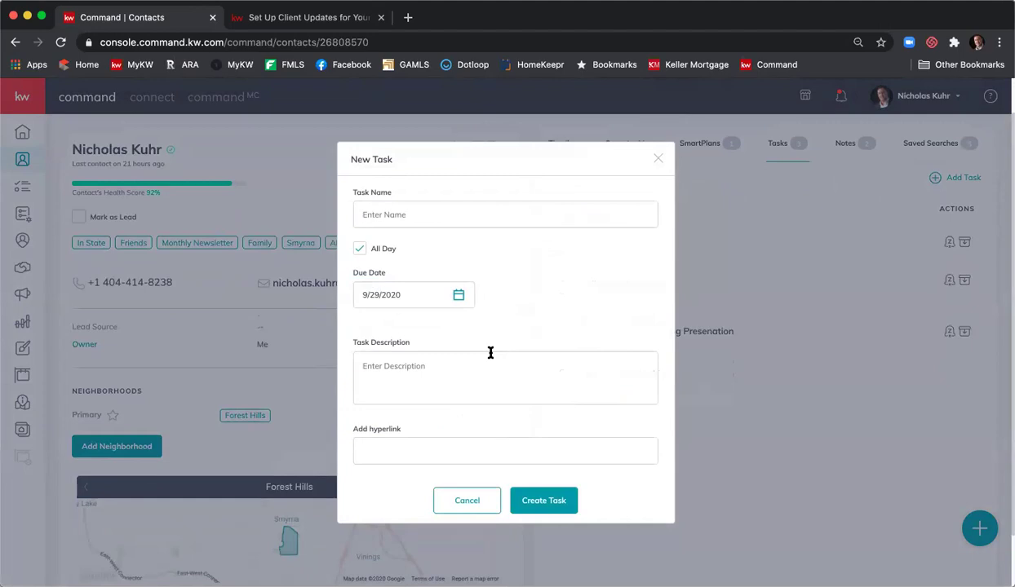
{"action": "left_click", "coordinate": [459, 502]}
{"action": "left_click", "coordinate": [23, 188]}
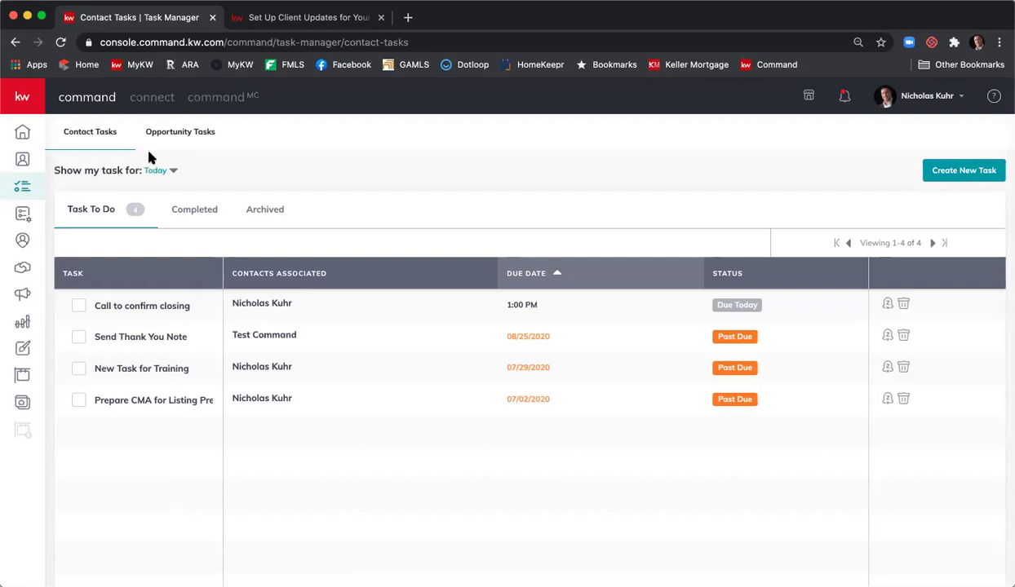
- Switch Task Manager to Opportunity Tasks, listing 21 tasks
{"action": "left_click", "coordinate": [196, 138]}
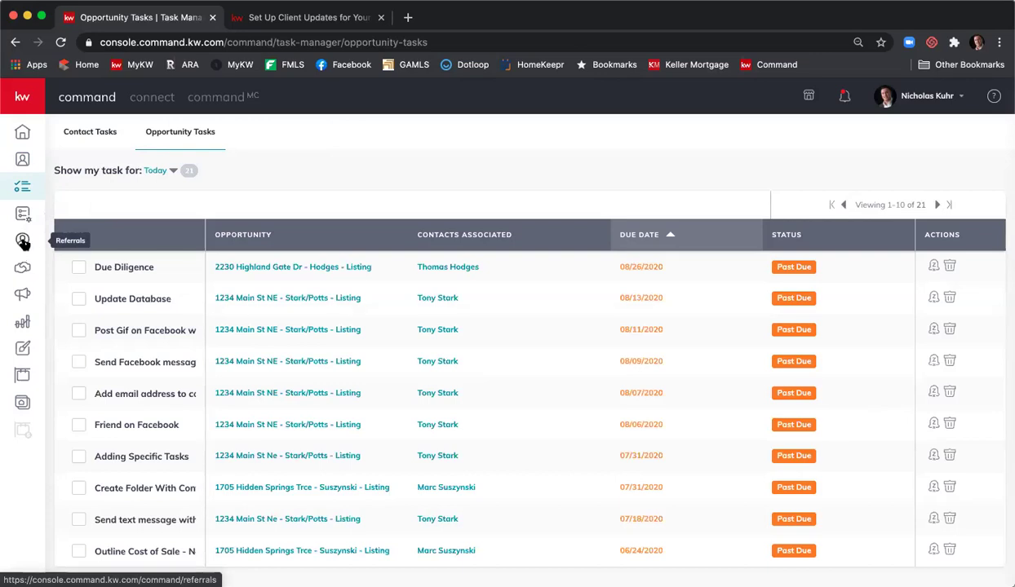
- In Referrals, view the full referral network list, then switch to My Referrals
{"action": "left_click", "coordinate": [23, 242]}
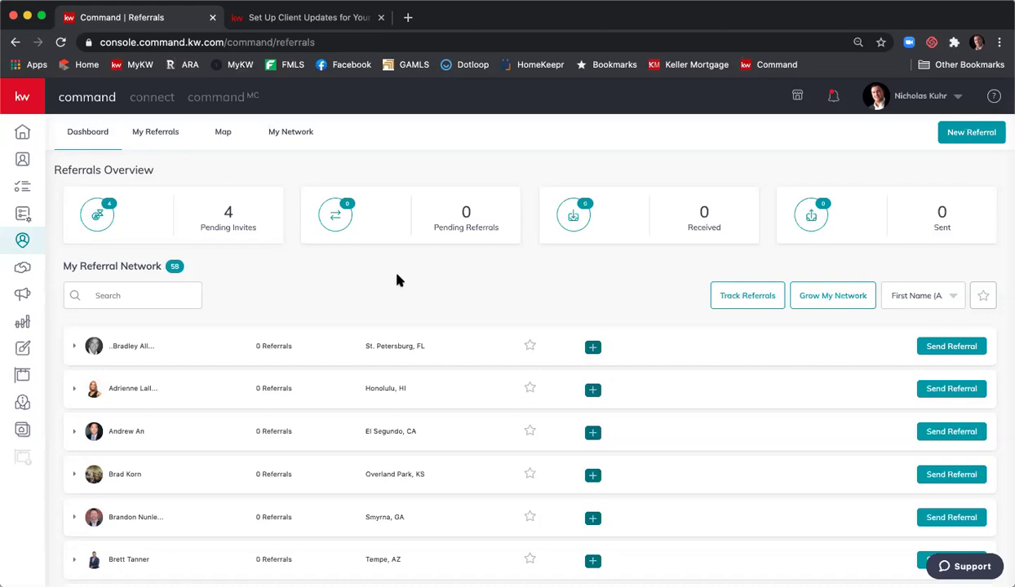
{"action": "scroll", "coordinate": [399, 279], "scroll_direction": "down", "scroll_amount": 4}
{"action": "scroll", "coordinate": [399, 282], "scroll_direction": "down", "scroll_amount": 2}
{"action": "scroll", "coordinate": [399, 281], "scroll_direction": "up", "scroll_amount": 1}
{"action": "scroll", "coordinate": [608, 519], "scroll_direction": "down", "scroll_amount": 1}
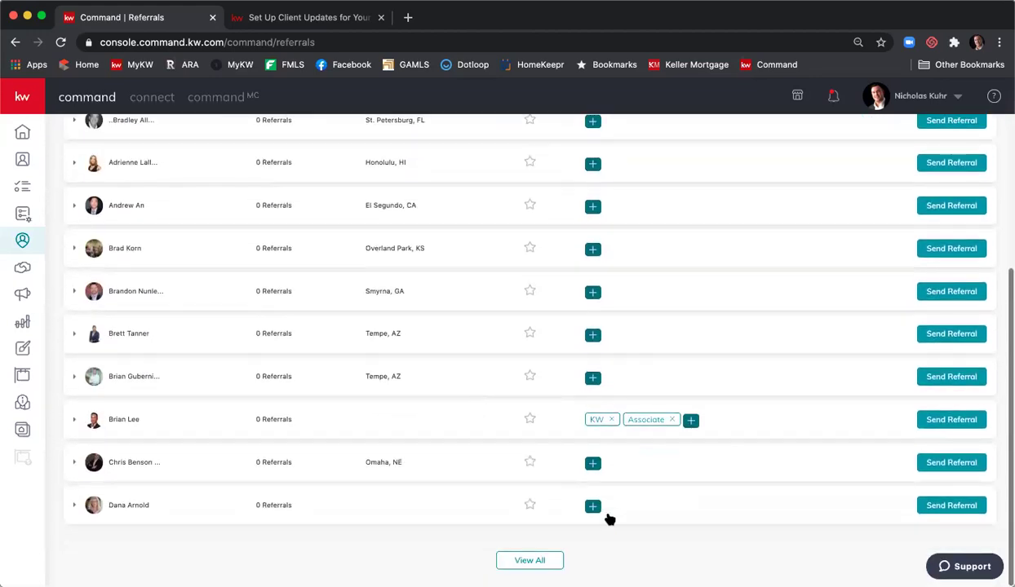
{"action": "left_click", "coordinate": [539, 560]}
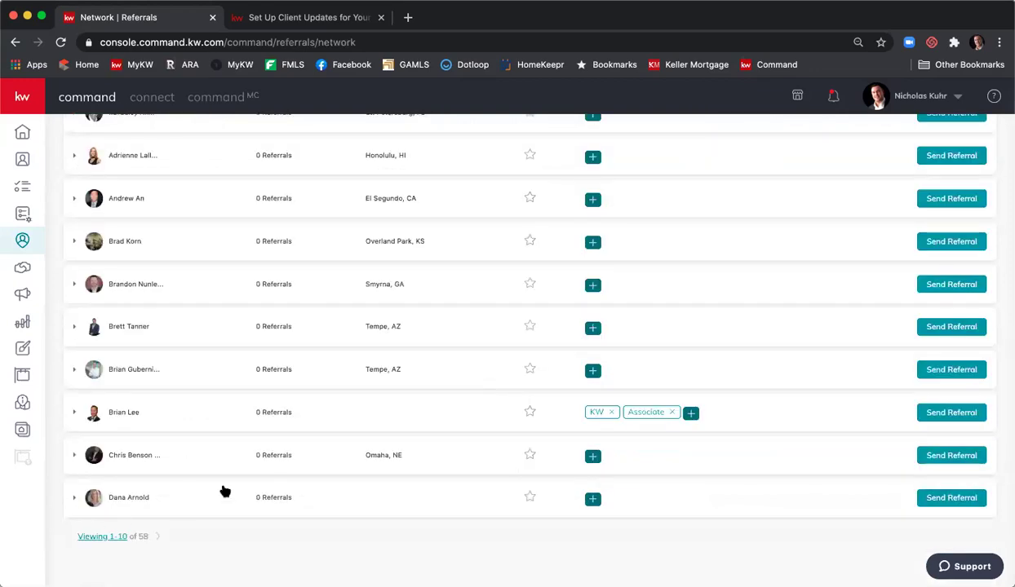
{"action": "scroll", "coordinate": [225, 491], "scroll_direction": "up", "scroll_amount": 3}
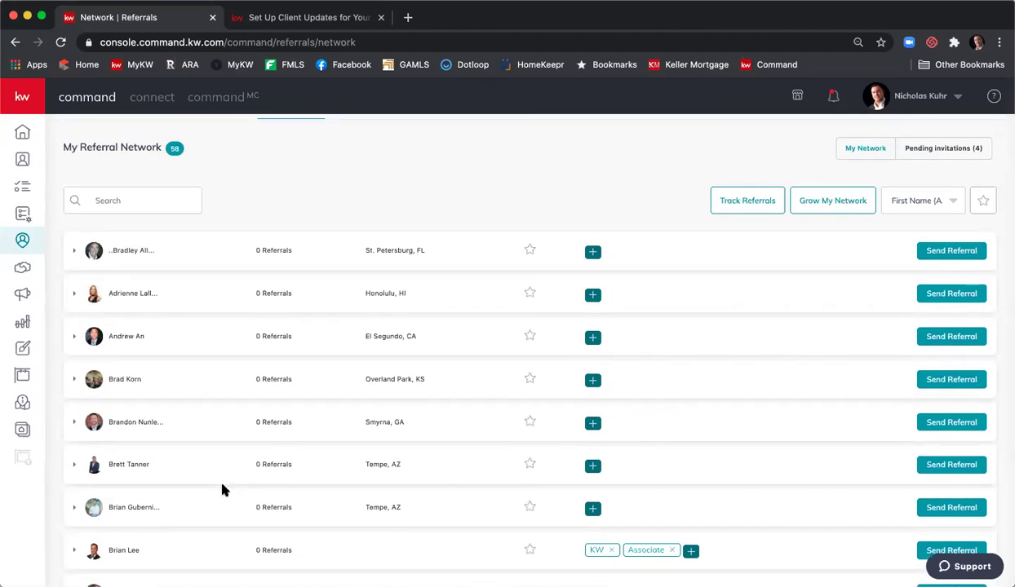
{"action": "scroll", "coordinate": [359, 379], "scroll_direction": "up", "scroll_amount": 1}
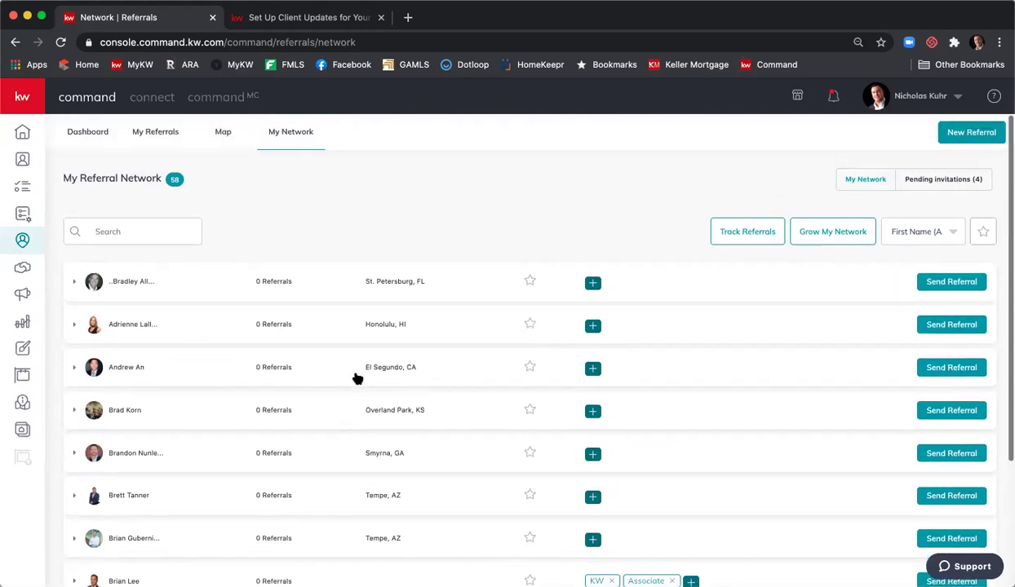
{"action": "left_click", "coordinate": [150, 136]}
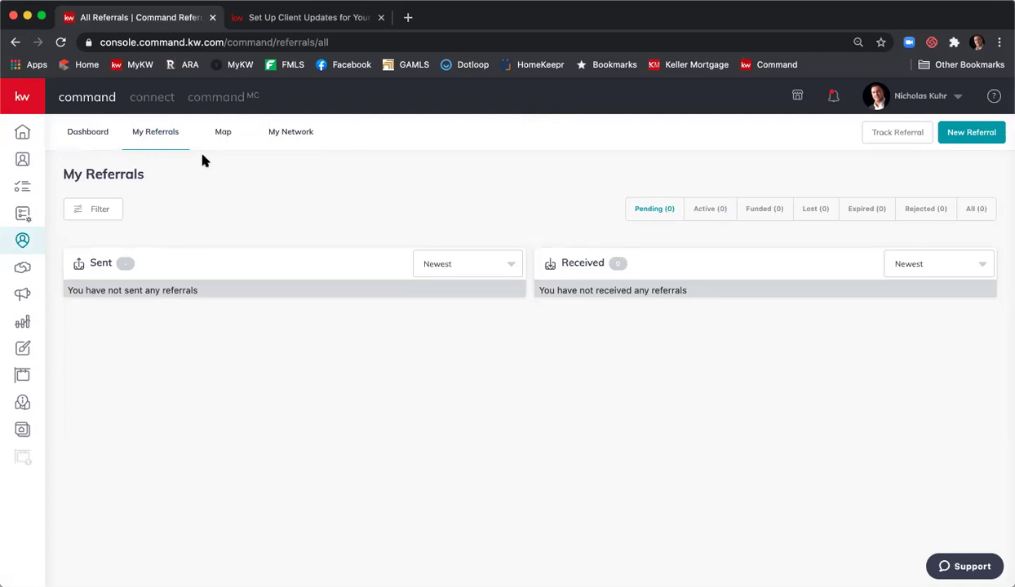
- Open the first My Network agent's profile, then go back to the 58-member network list
{"action": "left_click", "coordinate": [289, 135]}
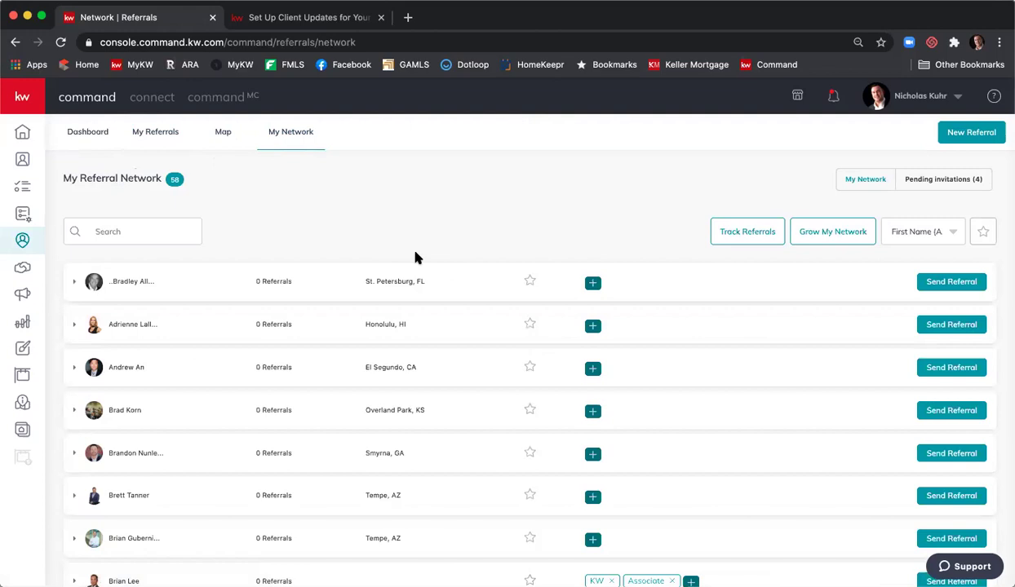
{"action": "left_click", "coordinate": [141, 283]}
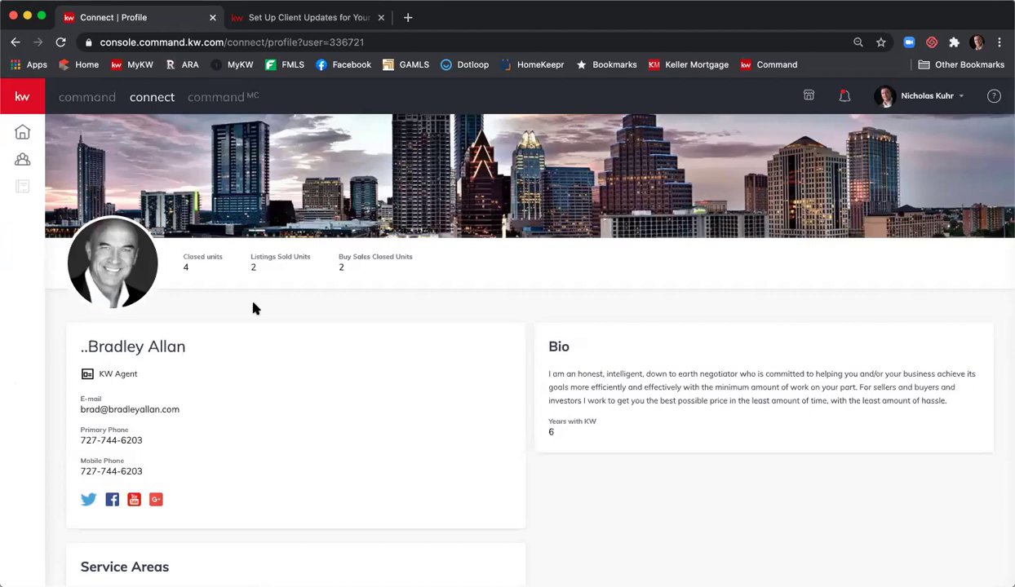
{"action": "scroll", "coordinate": [596, 363], "scroll_direction": "down", "scroll_amount": 1}
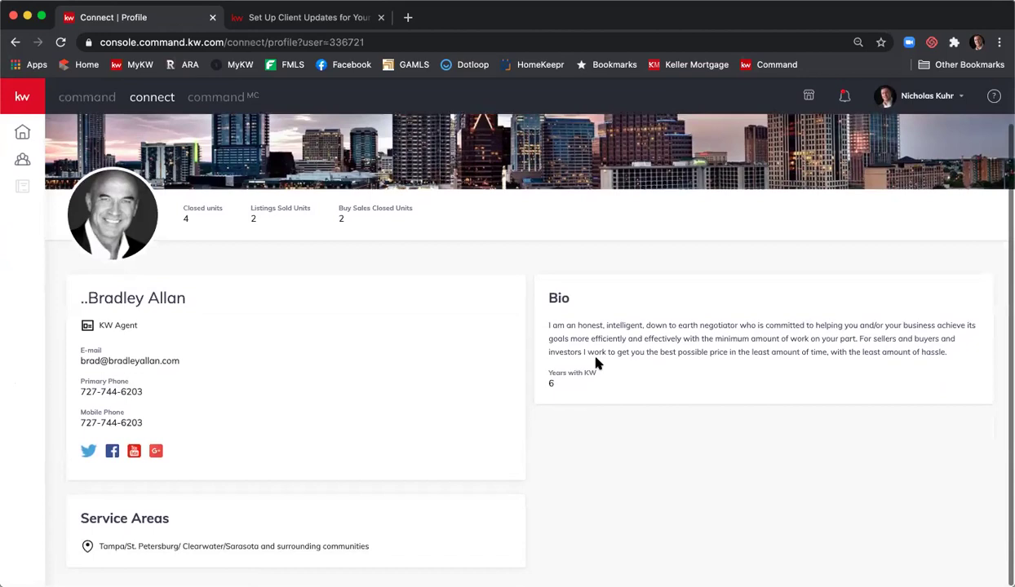
{"action": "scroll", "coordinate": [595, 362], "scroll_direction": "up", "scroll_amount": 1}
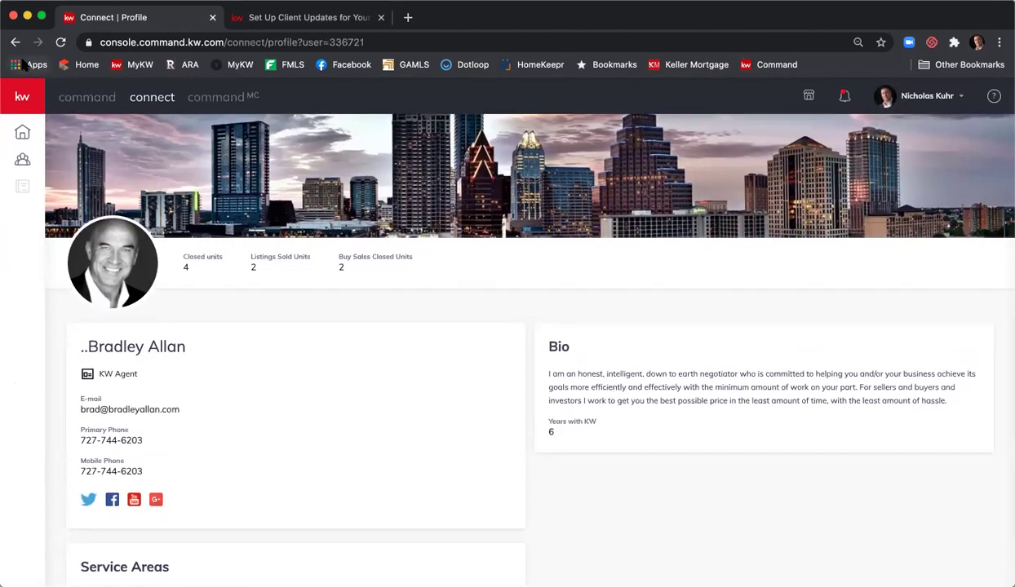
{"action": "left_click", "coordinate": [15, 42]}
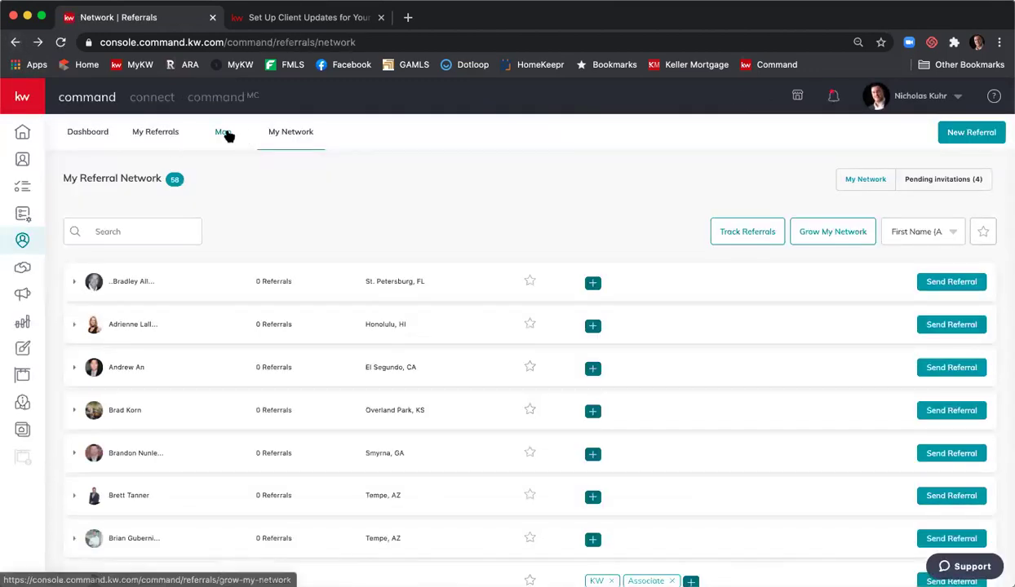
- Search the referral Map for 'nash' and center it on Nashville, TN, USA
{"action": "left_click", "coordinate": [222, 133]}
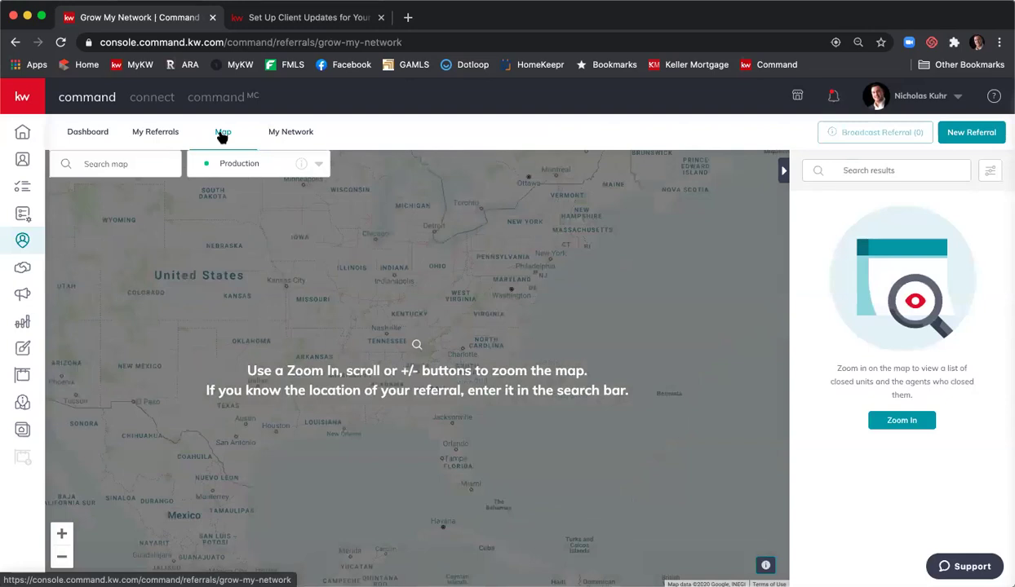
{"action": "left_click", "coordinate": [136, 167]}
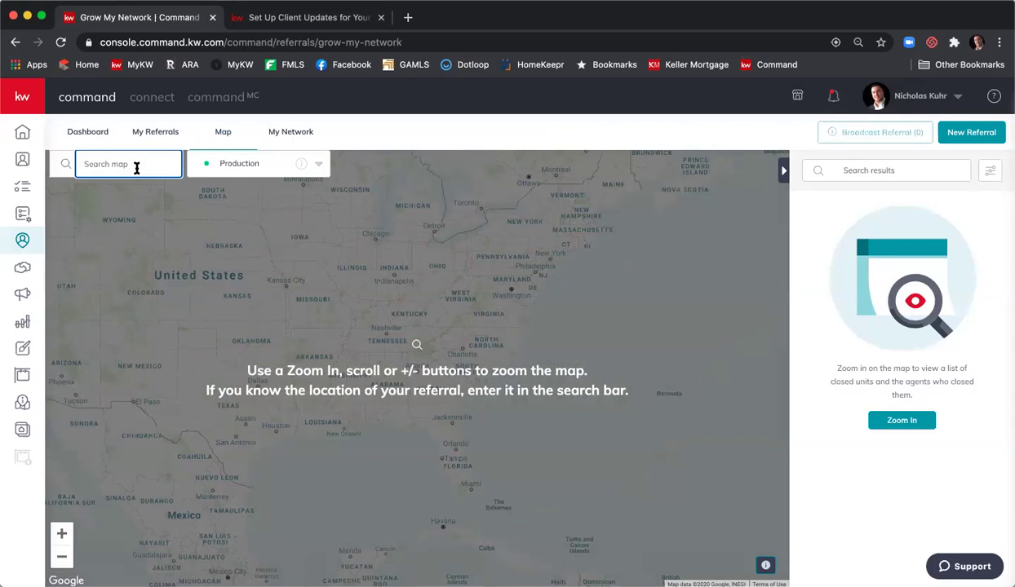
{"action": "type", "text": "nash"}
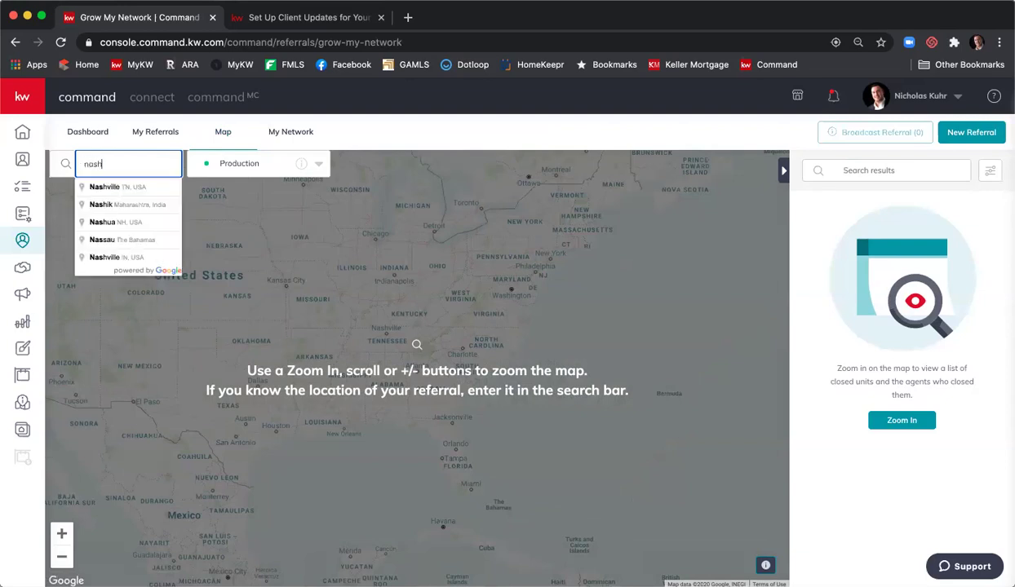
{"action": "left_click", "coordinate": [131, 186]}
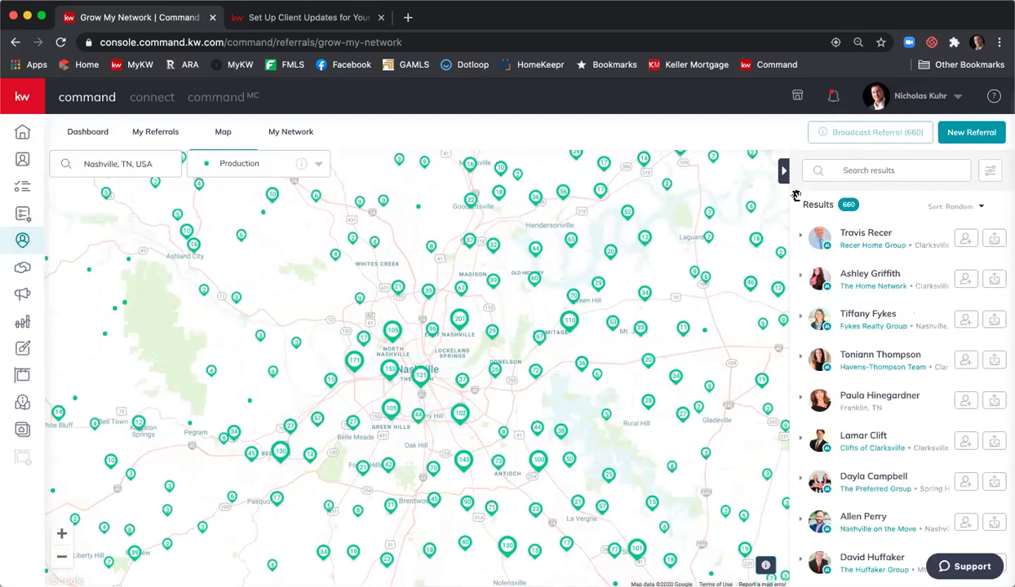
{"action": "left_click", "coordinate": [983, 210]}
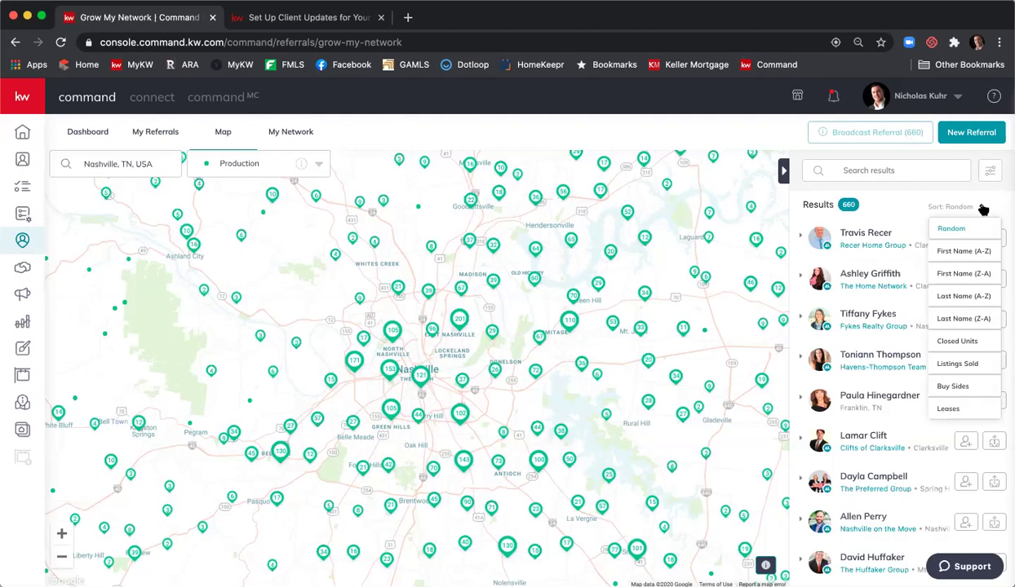
- Sort the Nashville agents by Listings Sold and preview the top agent's profile
{"action": "left_click", "coordinate": [971, 368]}
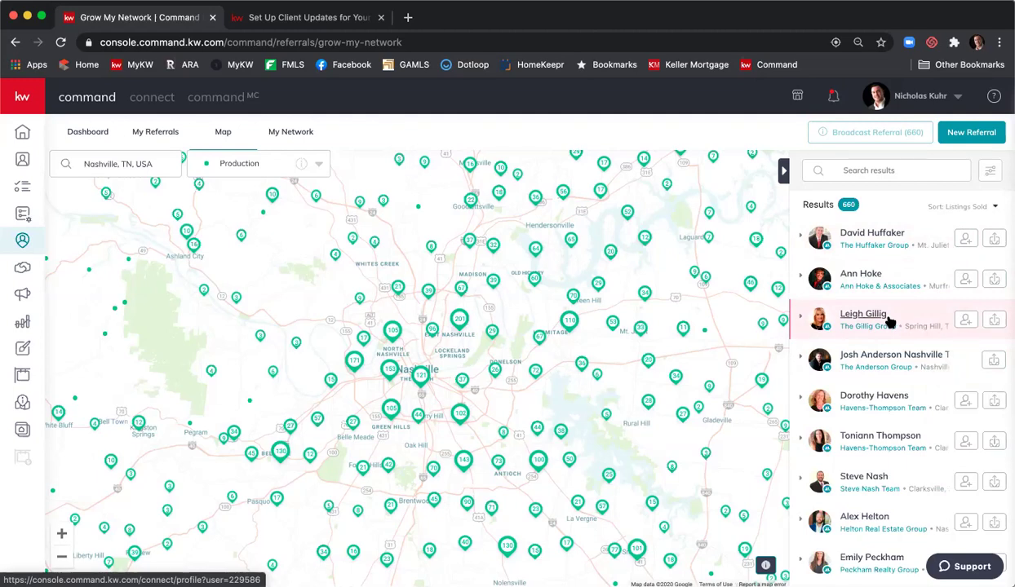
{"action": "left_click", "coordinate": [886, 235]}
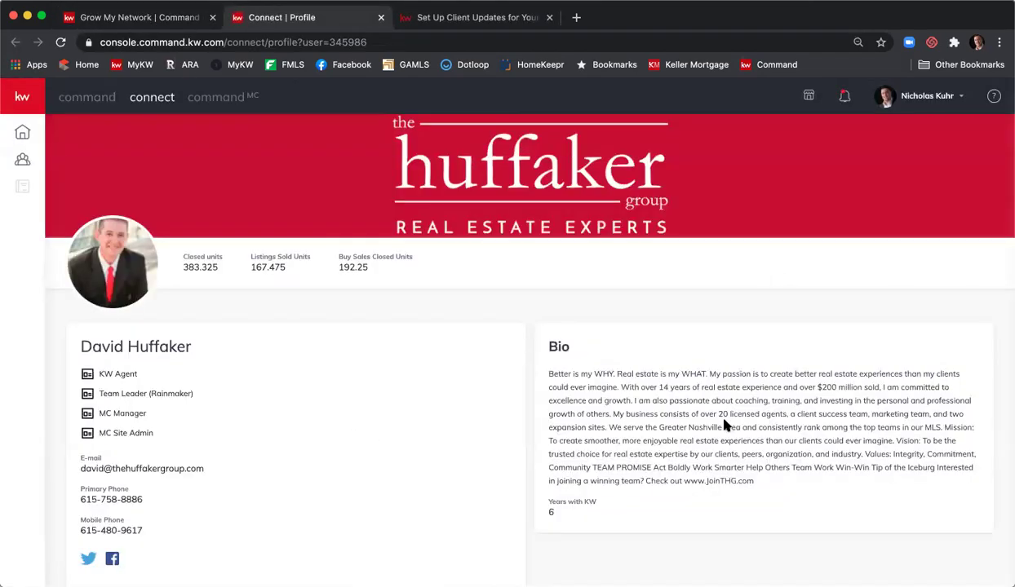
{"action": "left_click", "coordinate": [380, 18]}
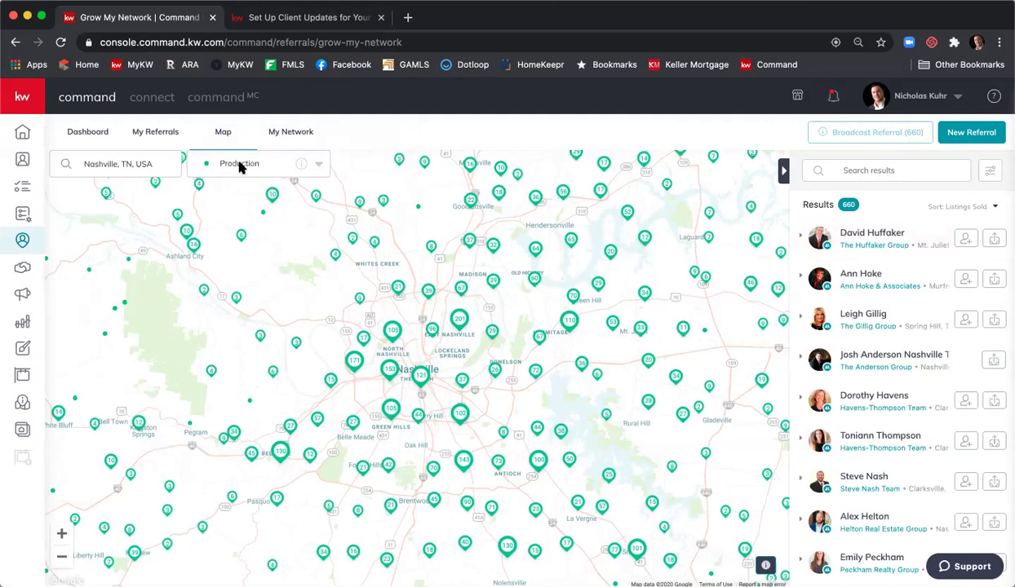
- Switch the map layer to Market Centers and select Nashville - Hendersonville to list its 112 agents
{"action": "left_click", "coordinate": [319, 164]}
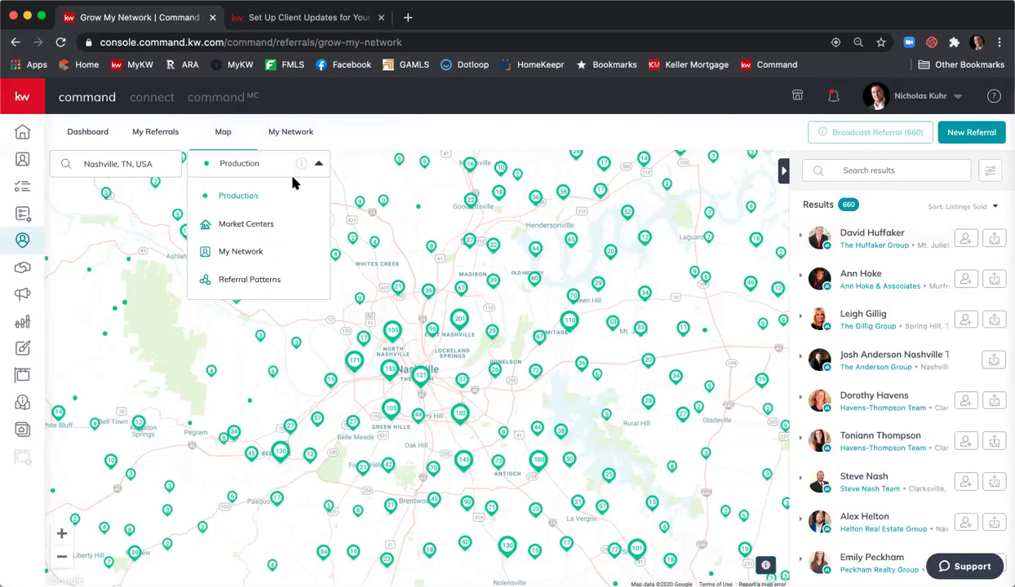
{"action": "left_click", "coordinate": [269, 228]}
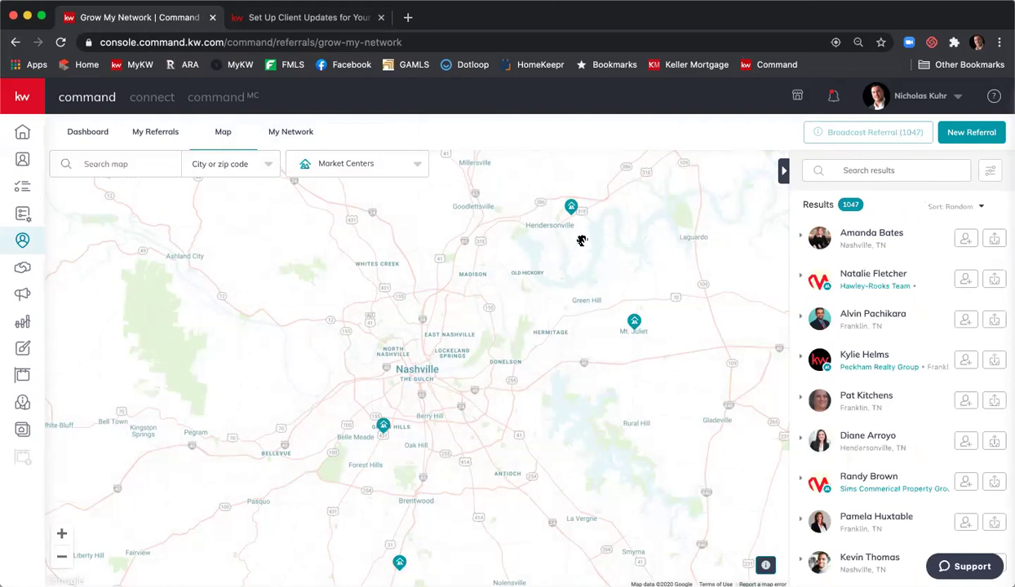
{"action": "left_click", "coordinate": [571, 207]}
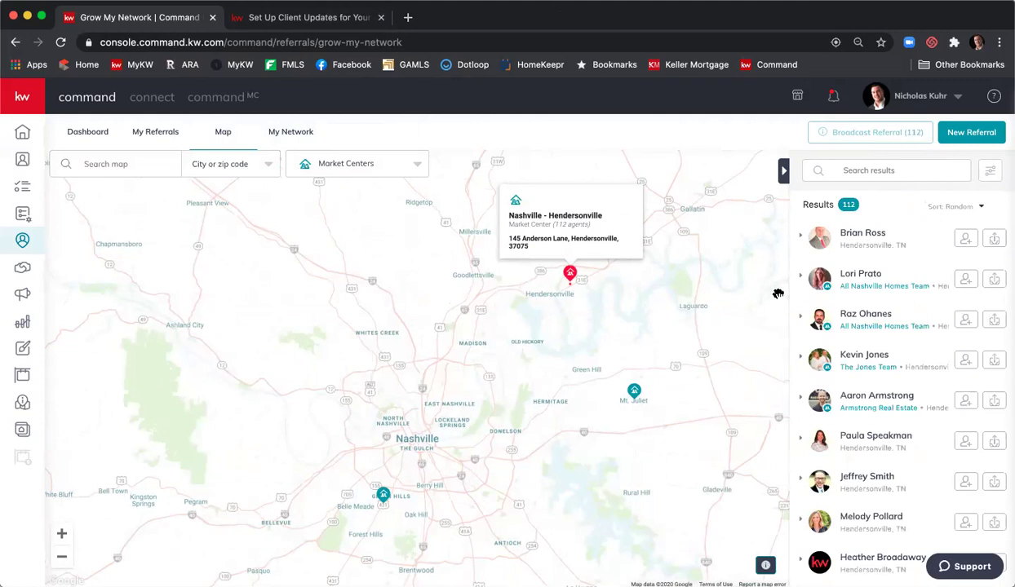
{"action": "left_click", "coordinate": [980, 209]}
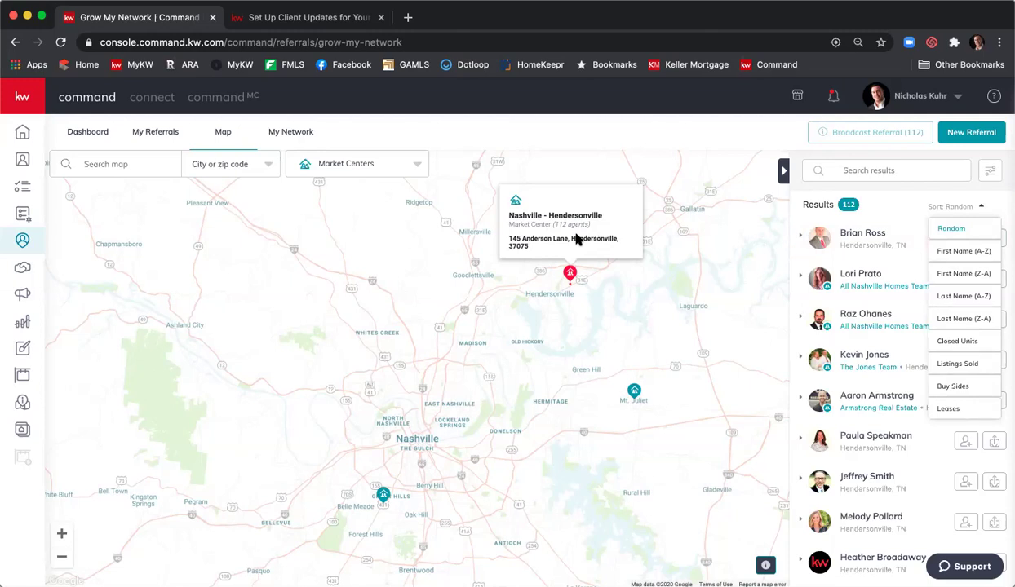
{"action": "left_click", "coordinate": [423, 167]}
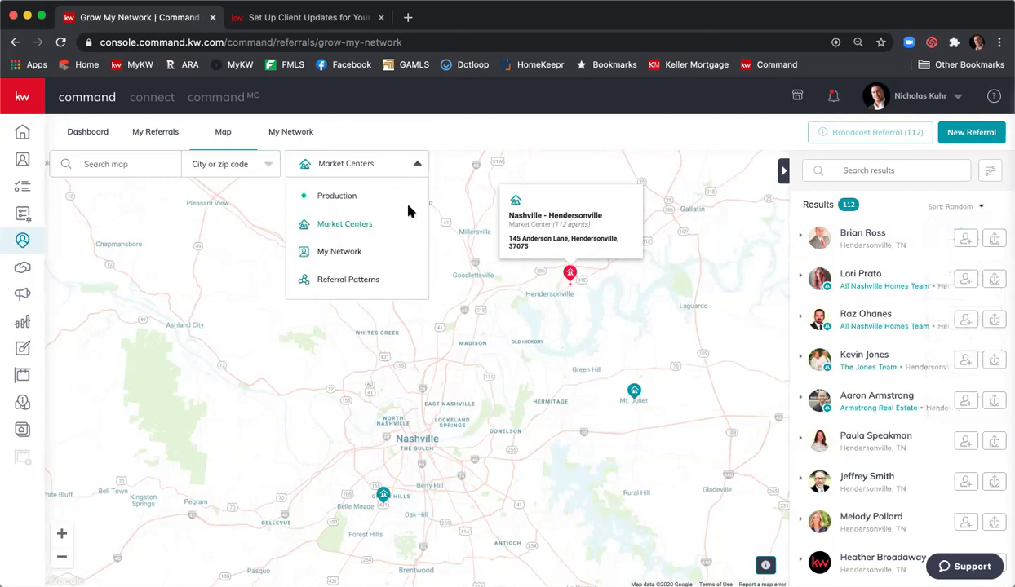
- Switch to the My Network layer and zoom out to show 56 network agents across North America
{"action": "left_click", "coordinate": [339, 251]}
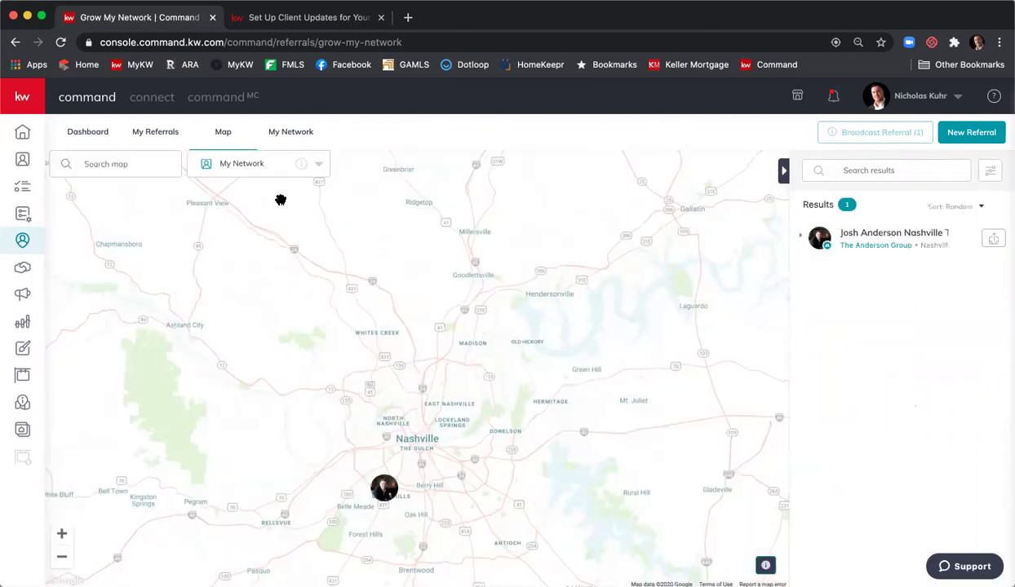
{"action": "left_click", "coordinate": [62, 556]}
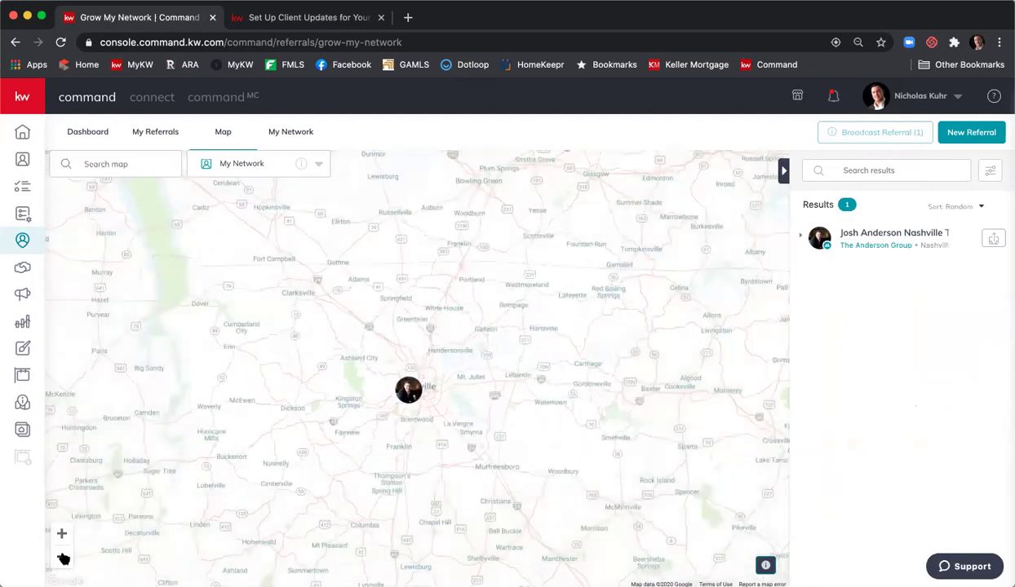
{"action": "left_click", "coordinate": [62, 558]}
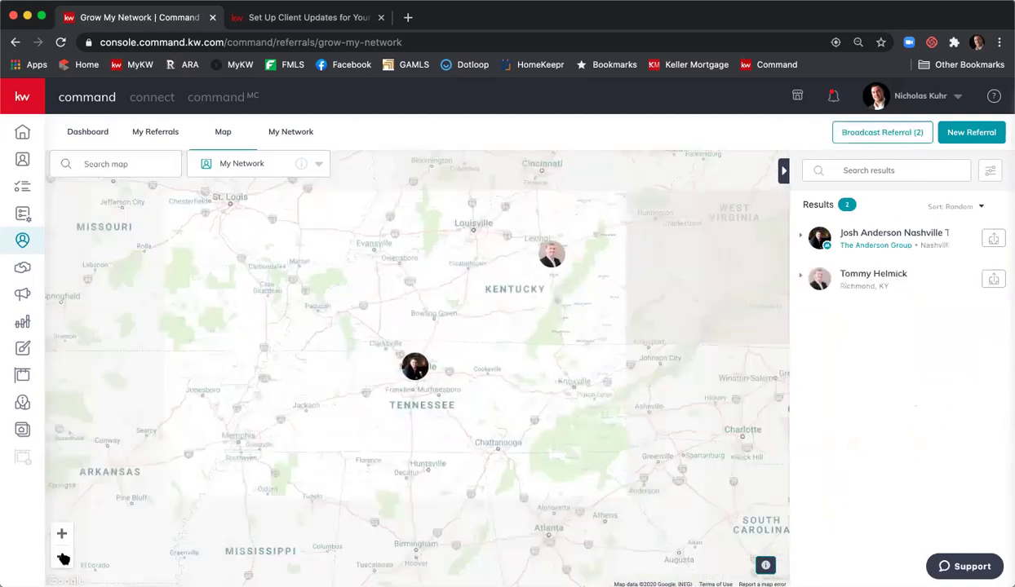
{"action": "left_click", "coordinate": [62, 558]}
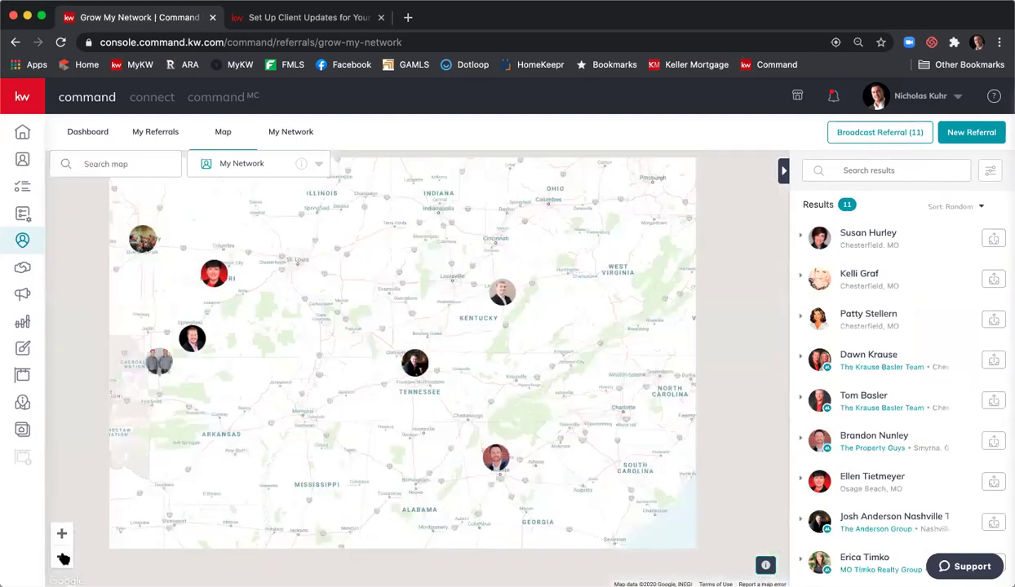
{"action": "left_click", "coordinate": [62, 558]}
{"action": "left_click", "coordinate": [62, 558]}
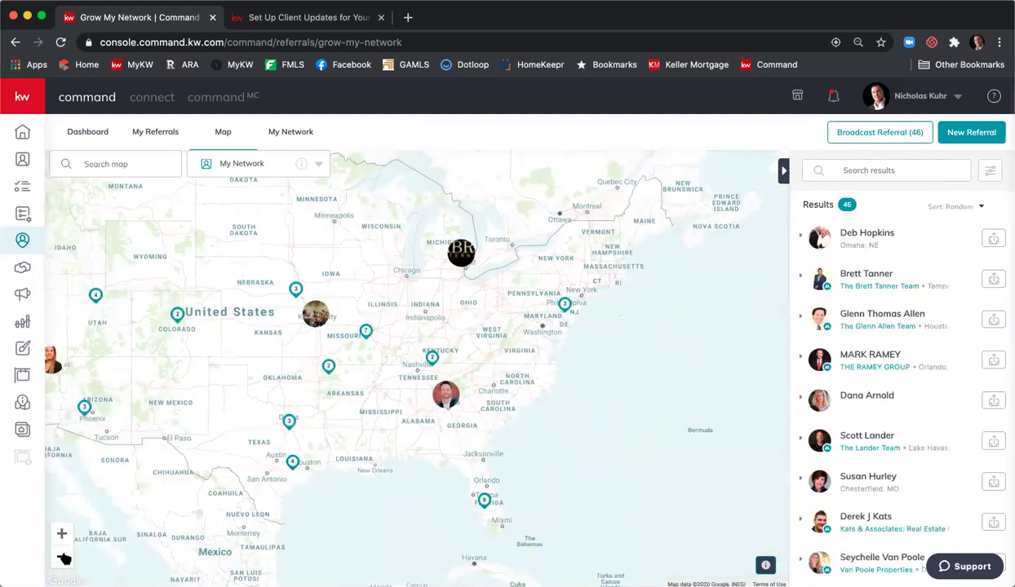
{"action": "left_click_drag", "start_coordinate": [251, 456], "coordinate": [372, 451]}
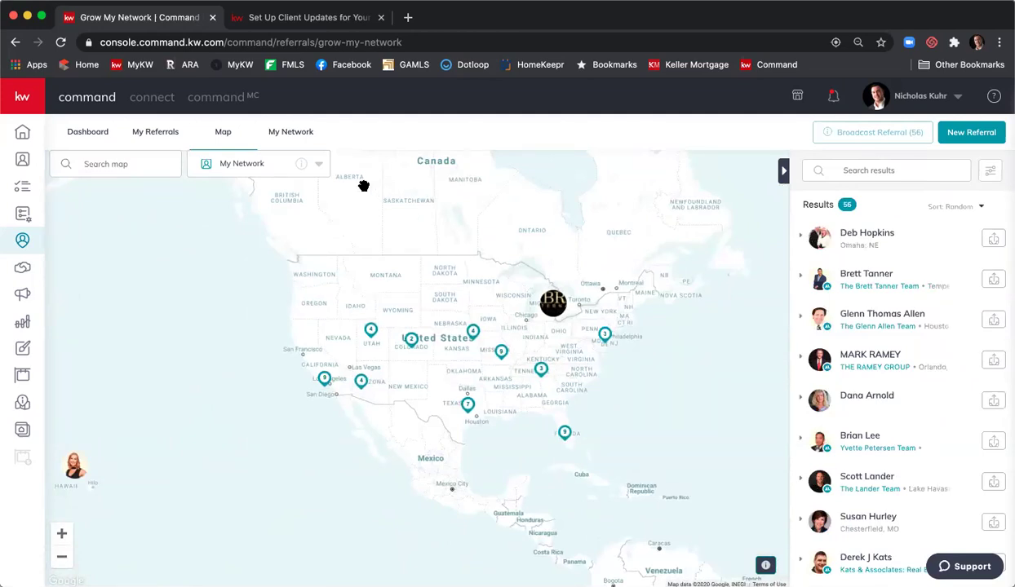
{"action": "left_click", "coordinate": [319, 164]}
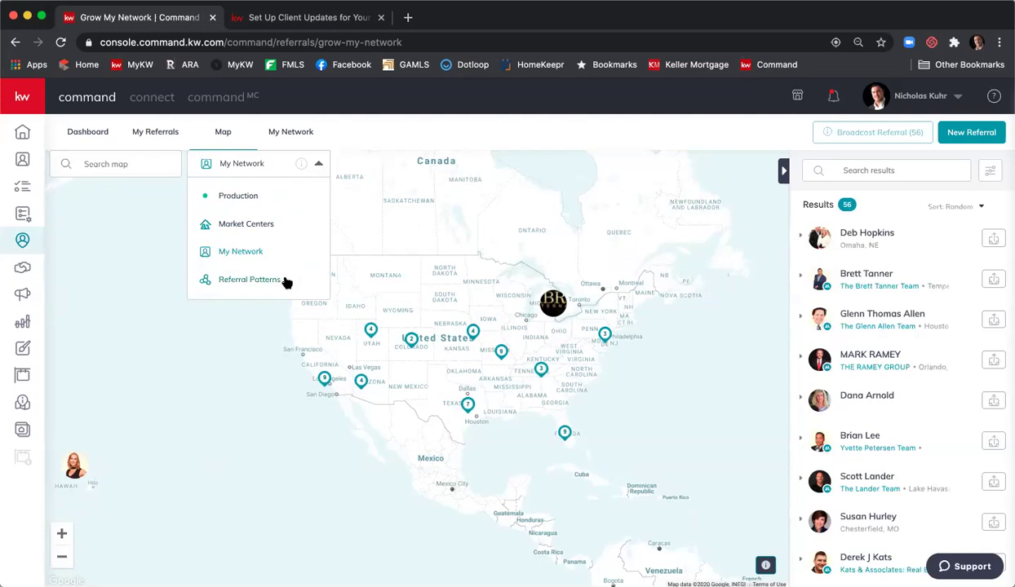
- Choose Referral Patterns to show Atlanta, GA's top 20 of 445 city-to-city referral routes
{"action": "left_click", "coordinate": [248, 280]}
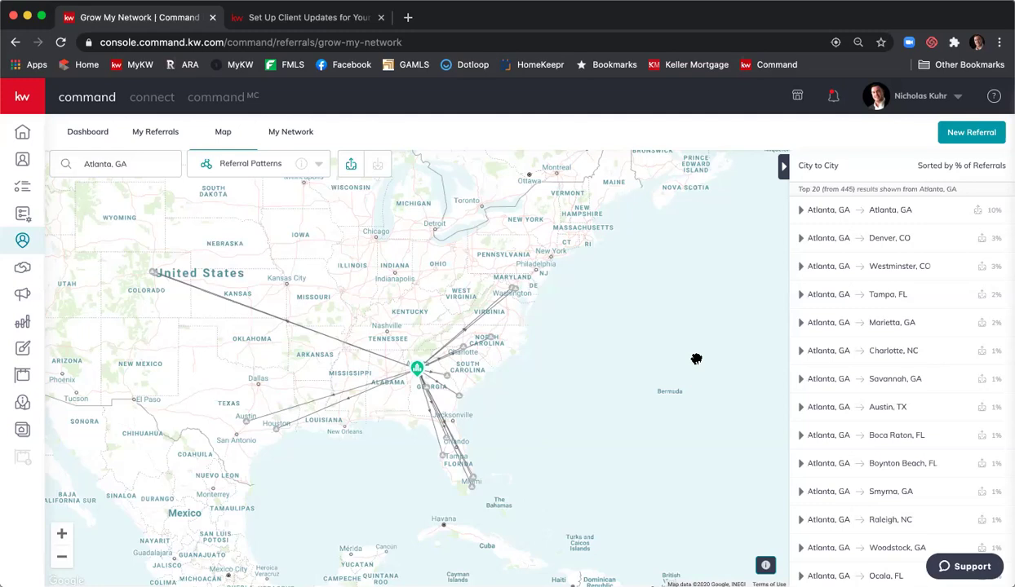
- Toggle to referrals received in Atlanta, GA (498 routes, Tucson, AZ leading at 15%)
{"action": "left_click", "coordinate": [378, 167]}
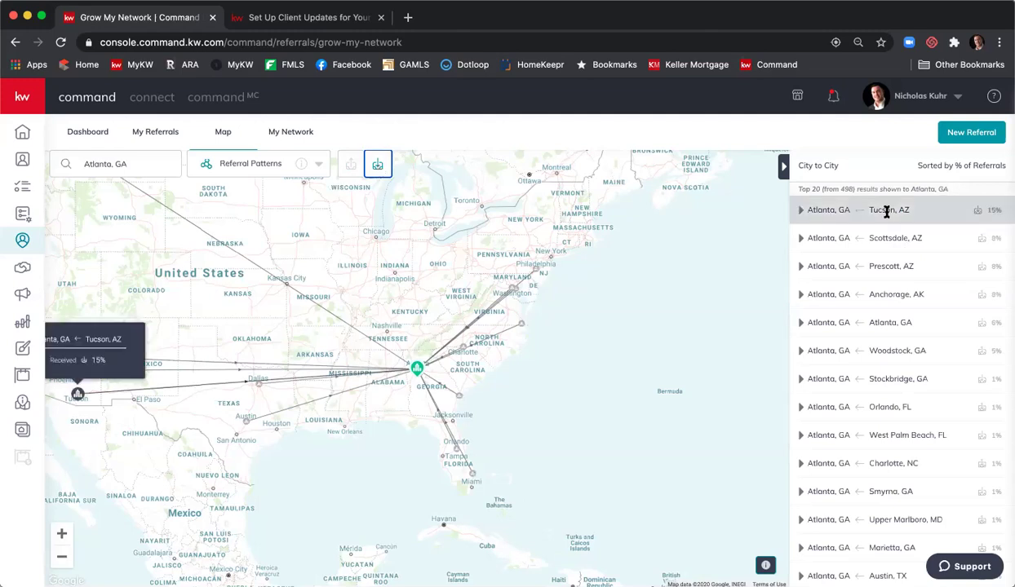
{"action": "mouse_move", "coordinate": [918, 236]}
{"action": "mouse_move", "coordinate": [926, 260]}
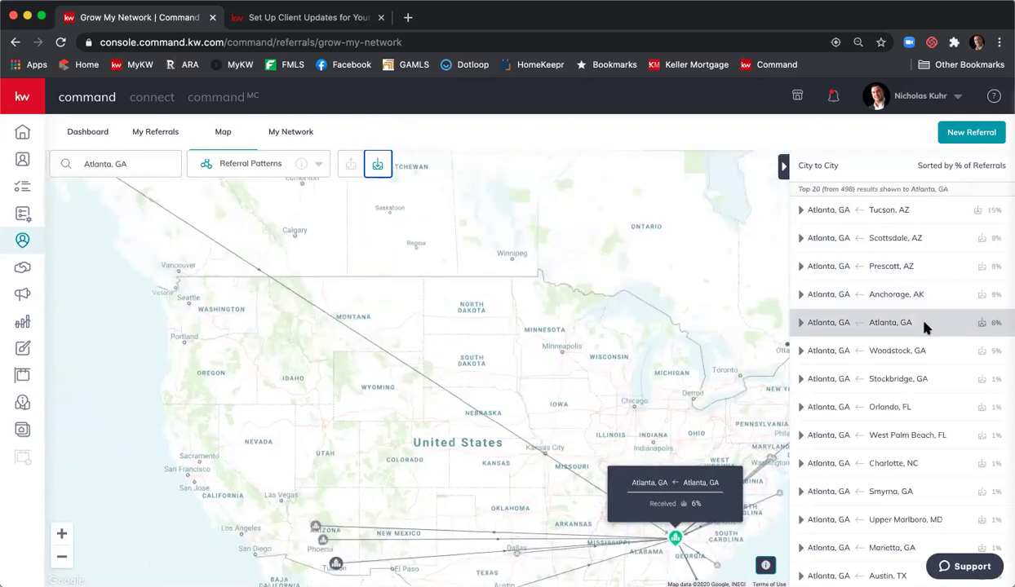
{"action": "mouse_move", "coordinate": [927, 364]}
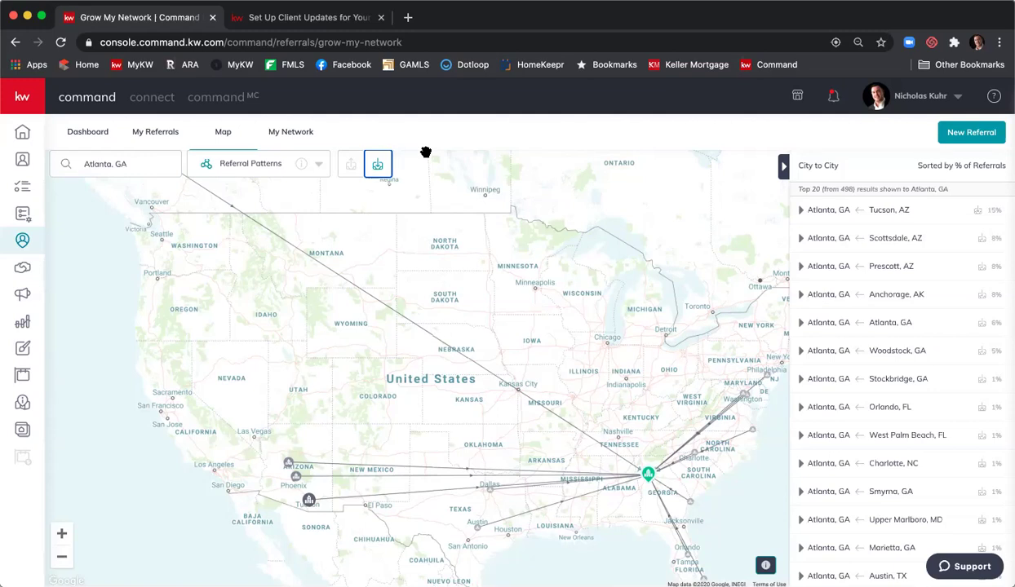
{"action": "scroll", "coordinate": [449, 158], "scroll_direction": "up", "scroll_amount": 5}
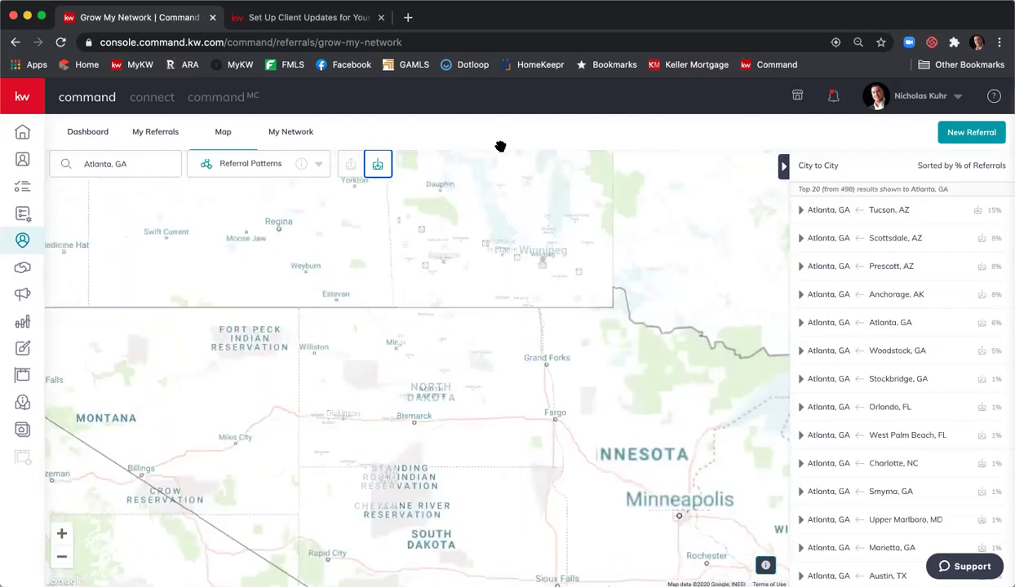
{"action": "left_click_drag", "start_coordinate": [548, 283], "coordinate": [557, 217]}
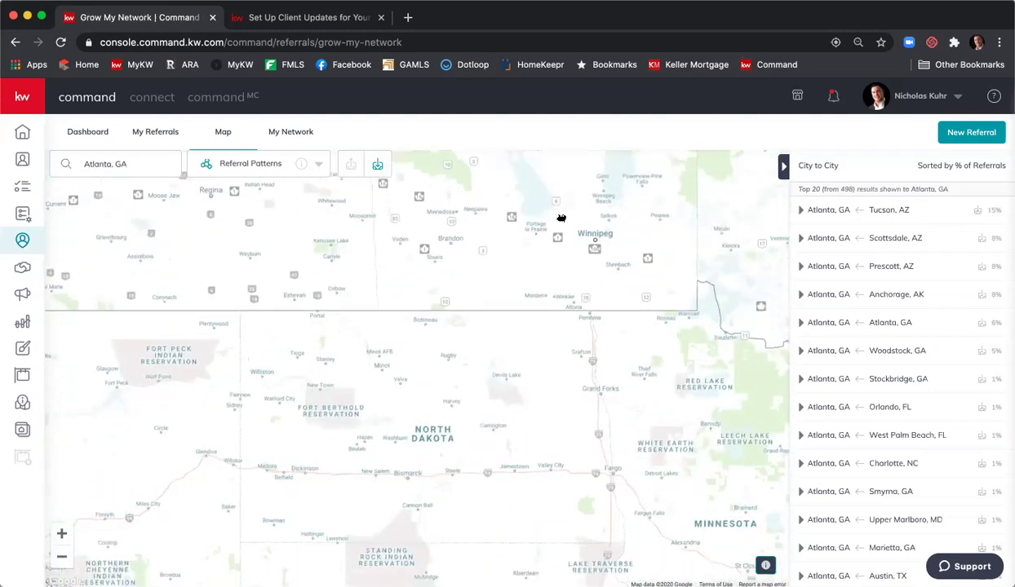
- Begin a referral request, search agents for 'rob', then discard it and centre the Prescott–Atlanta route
{"action": "left_click", "coordinate": [954, 134]}
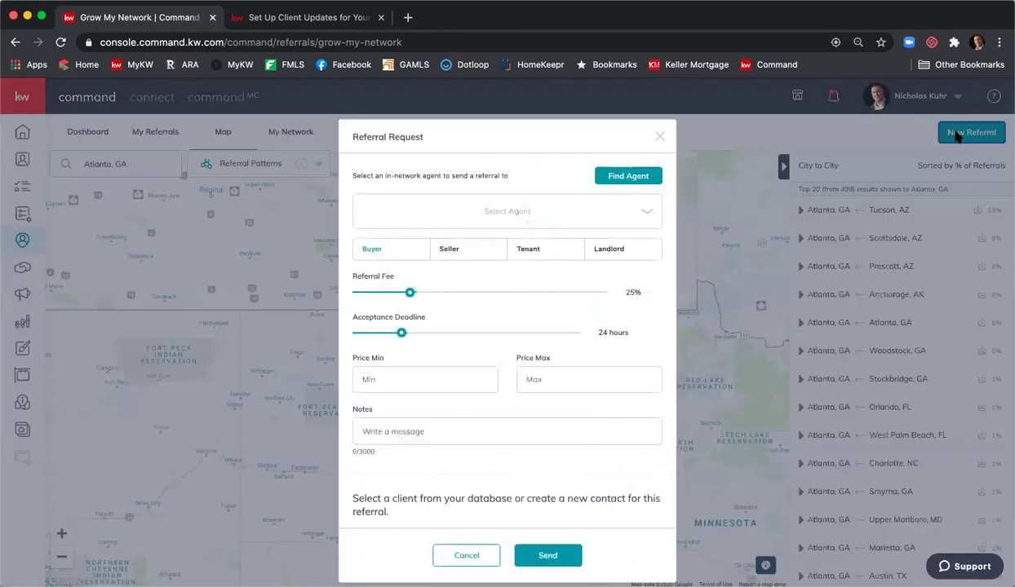
{"action": "left_click", "coordinate": [552, 207]}
{"action": "left_click", "coordinate": [492, 256]}
{"action": "type", "text": "rob"}
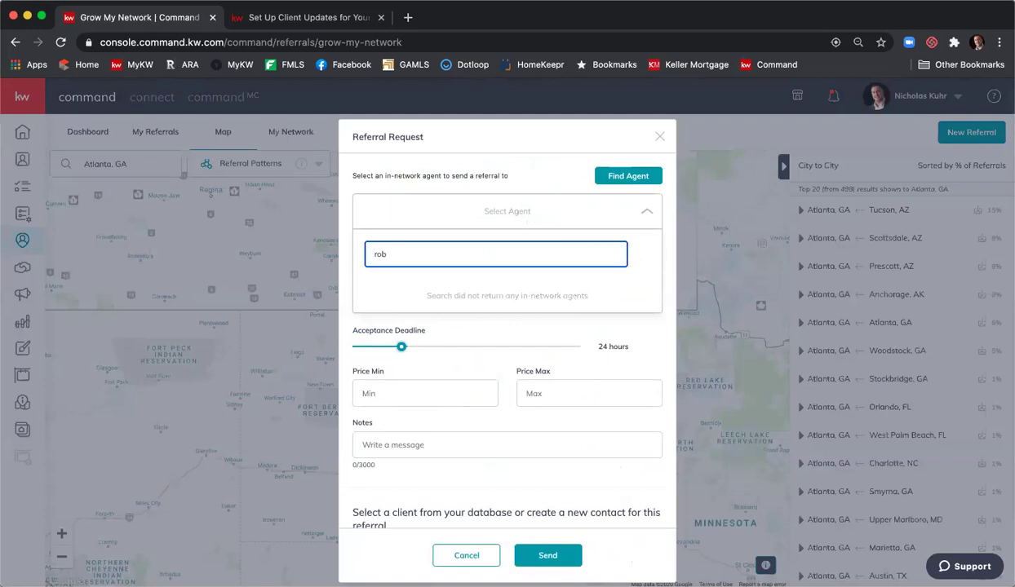
{"action": "key", "text": "BackSpace"}
{"action": "key", "text": "BackSpace"}
{"action": "key", "text": "BackSpace"}
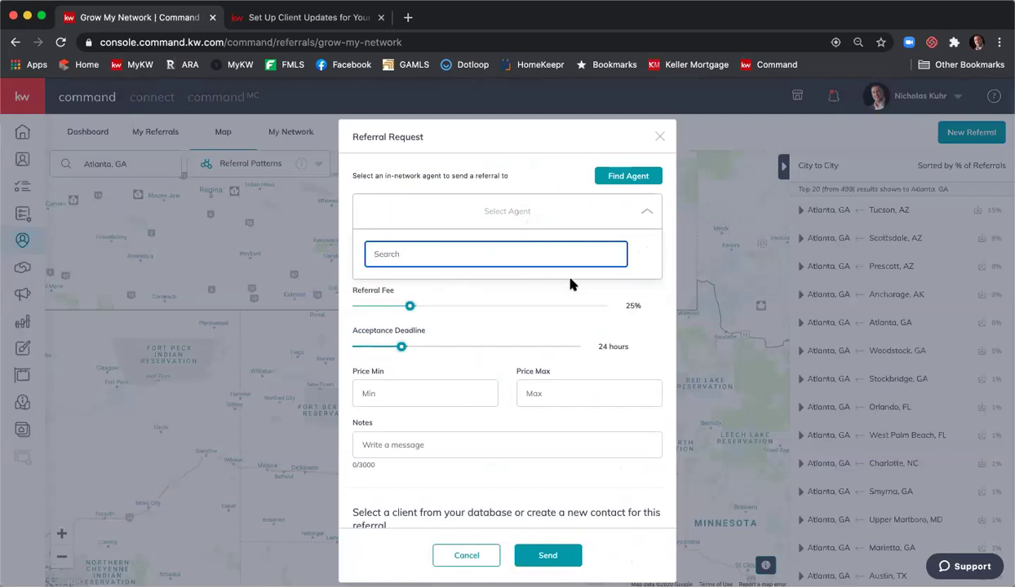
{"action": "left_click", "coordinate": [655, 292]}
{"action": "left_click", "coordinate": [645, 210]}
{"action": "left_click", "coordinate": [631, 177]}
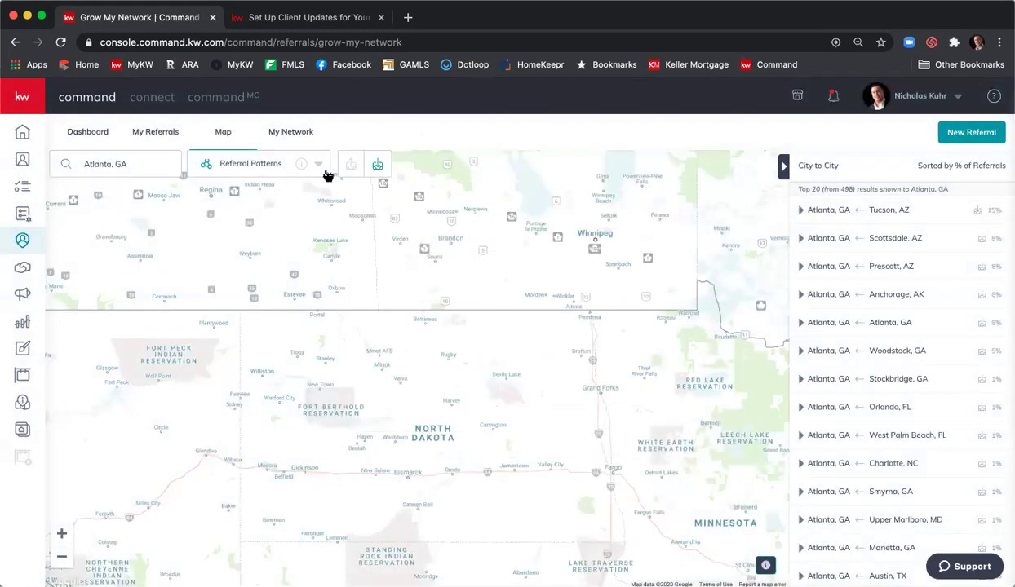
{"action": "left_click", "coordinate": [820, 267]}
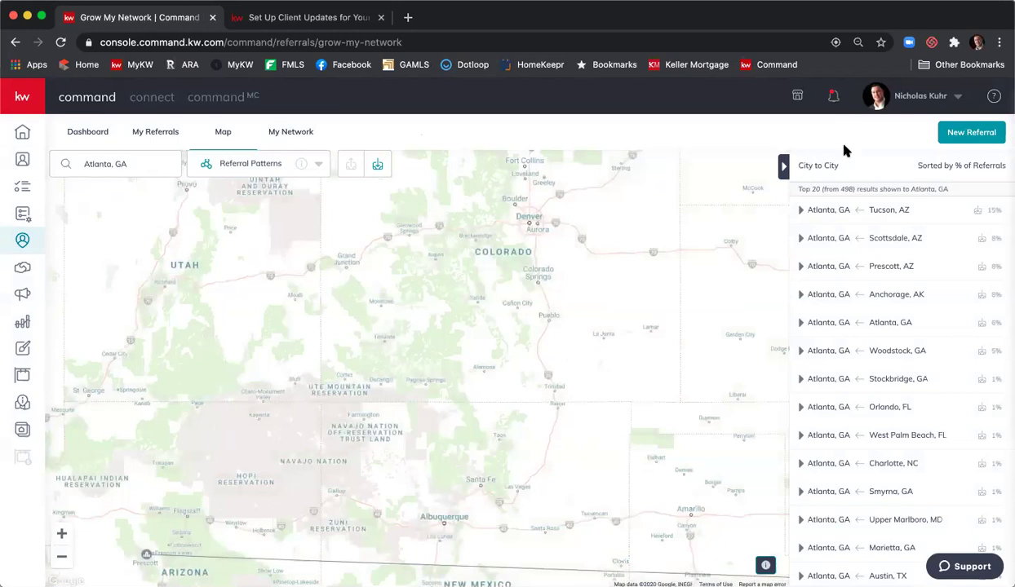
- Reopen the referral request and set referral fee 19% and acceptance deadline 44 hours
{"action": "left_click", "coordinate": [982, 132]}
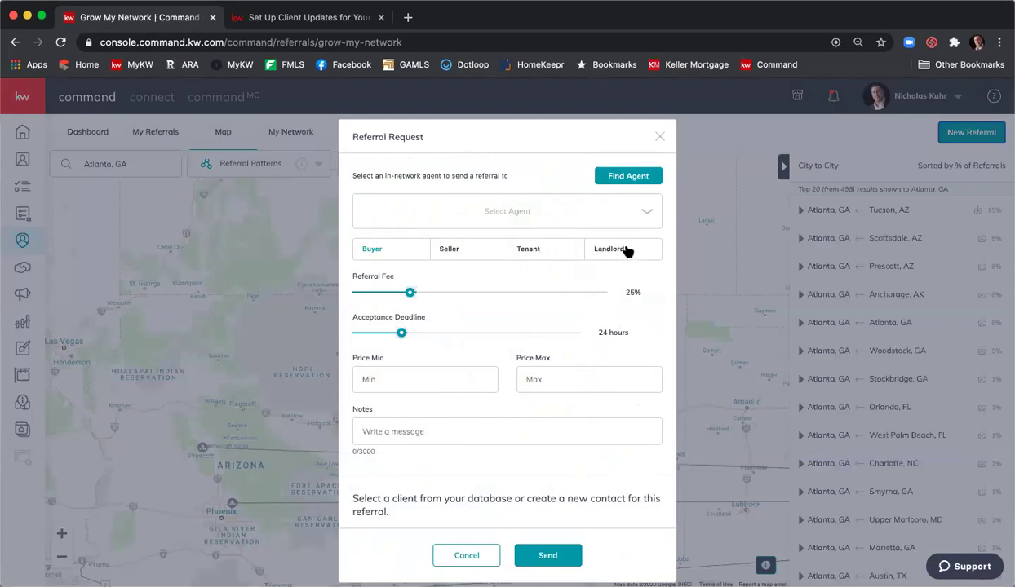
{"action": "mouse_move", "coordinate": [410, 293]}
{"action": "left_mouse_down"}
{"action": "mouse_move", "coordinate": [453, 296]}
{"action": "mouse_move", "coordinate": [399, 296]}
{"action": "mouse_move", "coordinate": [408, 295]}
{"action": "left_mouse_up"}
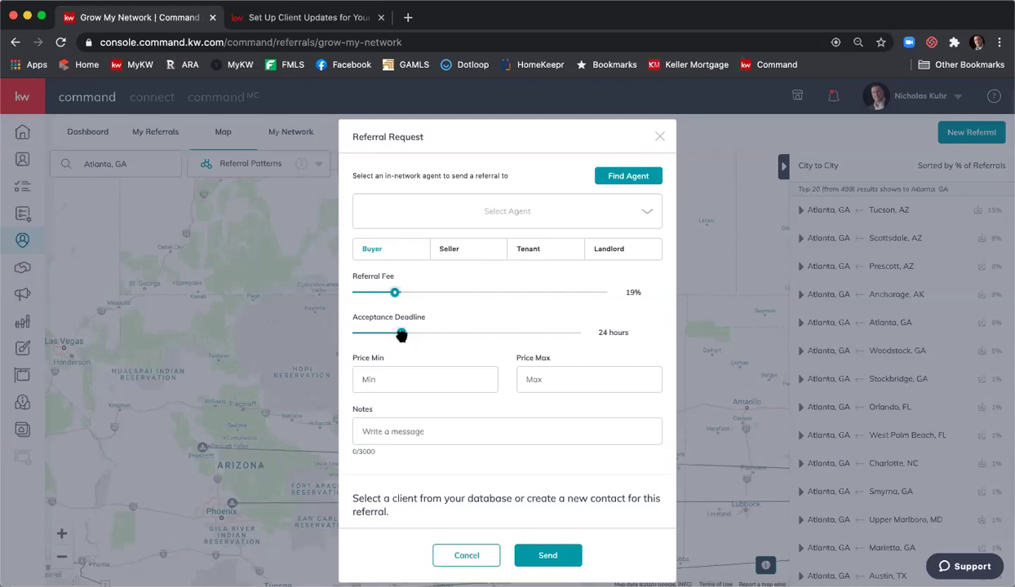
{"action": "left_click_drag", "start_coordinate": [402, 334], "coordinate": [447, 338]}
{"action": "scroll", "coordinate": [455, 341], "scroll_direction": "down", "scroll_amount": 3}
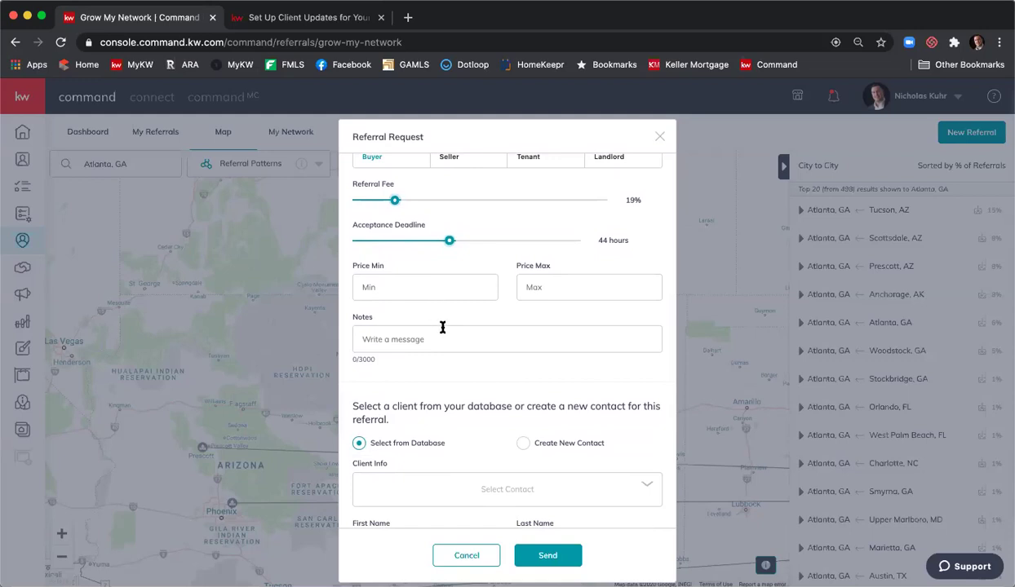
{"action": "scroll", "coordinate": [440, 332], "scroll_direction": "down", "scroll_amount": 3}
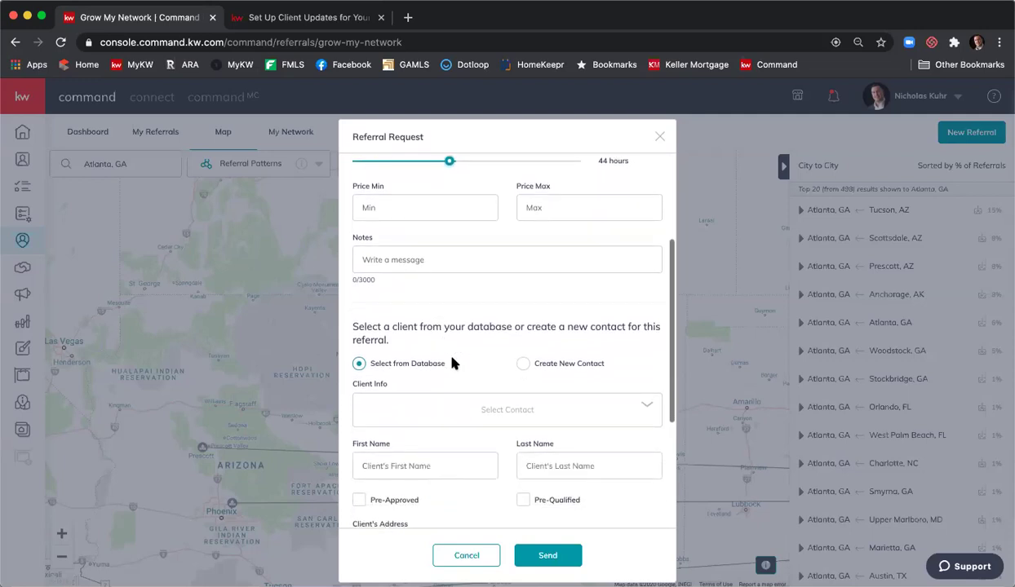
- Attach a database contact, found by name search, as the client and mark them pre-qualified
{"action": "left_click", "coordinate": [470, 408]}
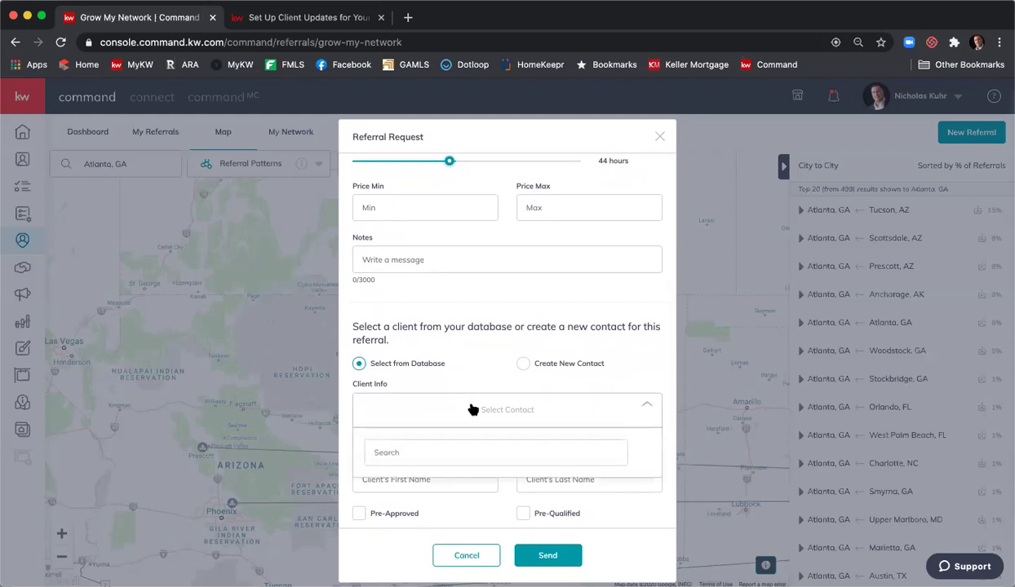
{"action": "left_click", "coordinate": [470, 444]}
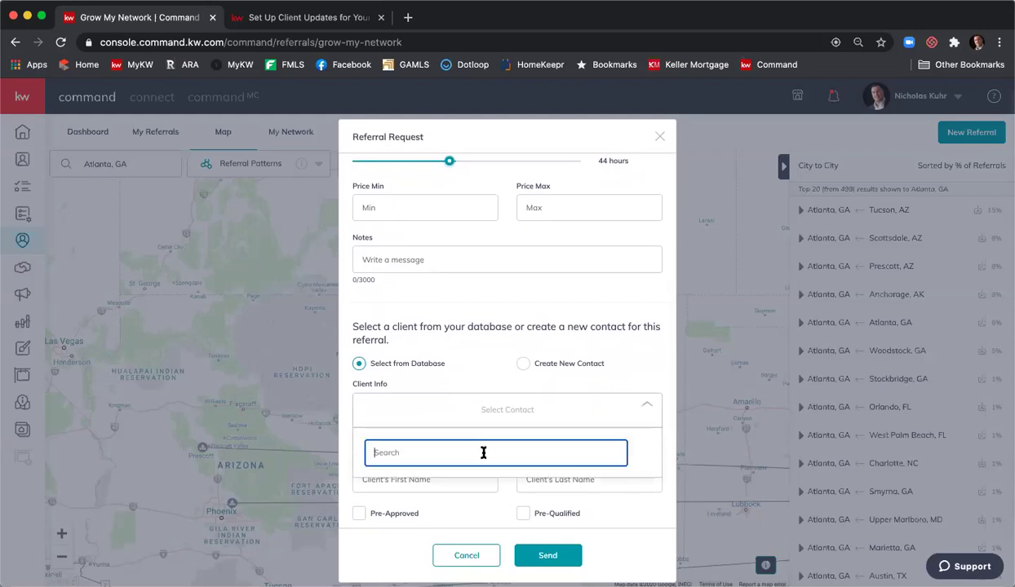
{"action": "type", "text": "nicholas"}
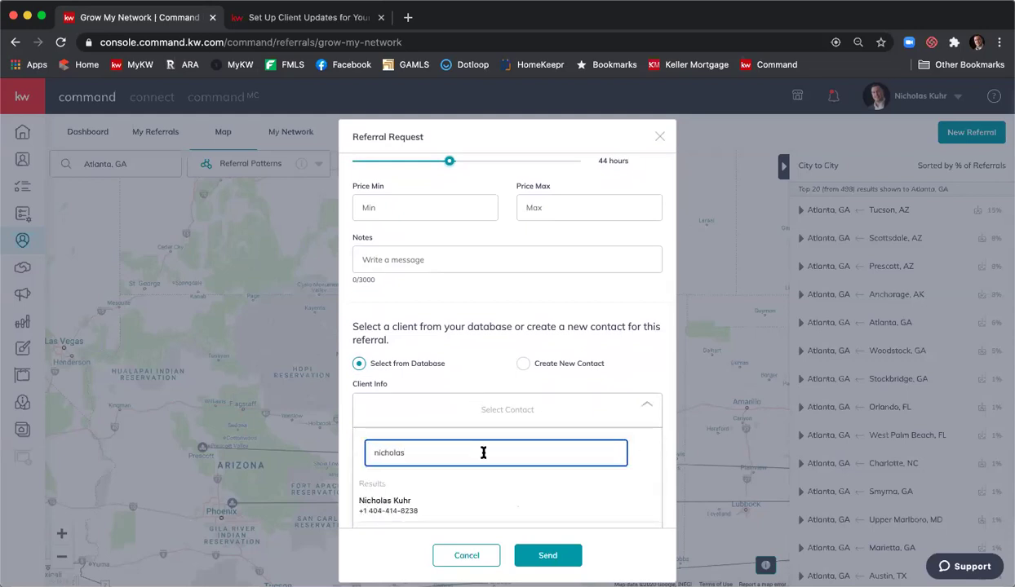
{"action": "scroll", "coordinate": [470, 444], "scroll_direction": "down", "scroll_amount": 1}
{"action": "left_click", "coordinate": [470, 478]}
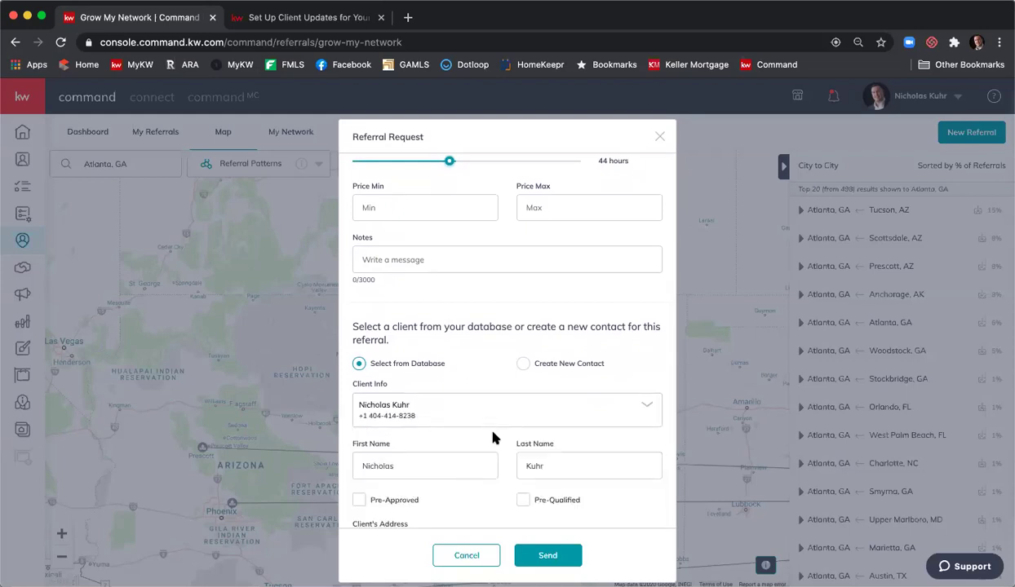
{"action": "scroll", "coordinate": [494, 438], "scroll_direction": "down", "scroll_amount": 3}
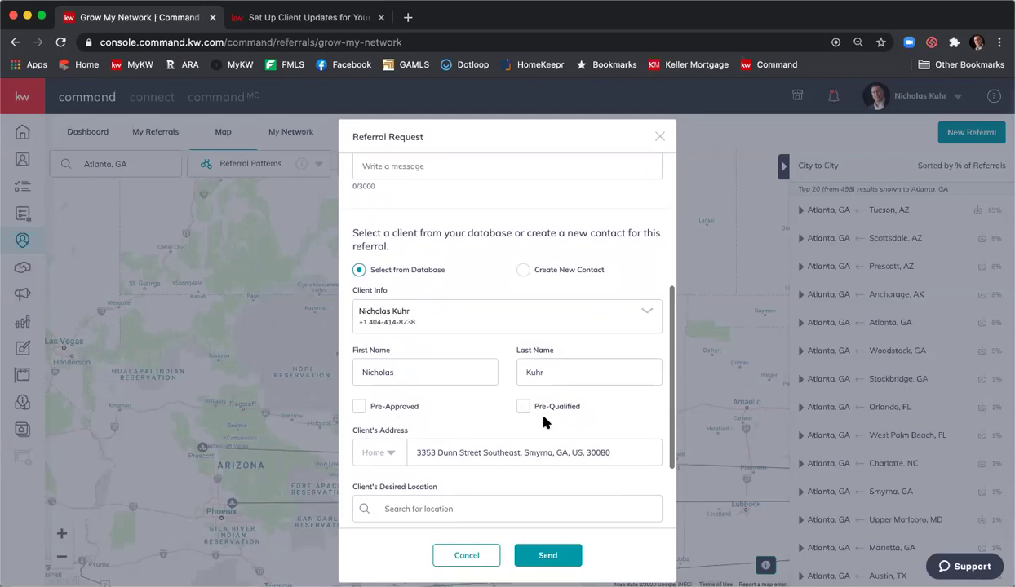
{"action": "left_click", "coordinate": [523, 406]}
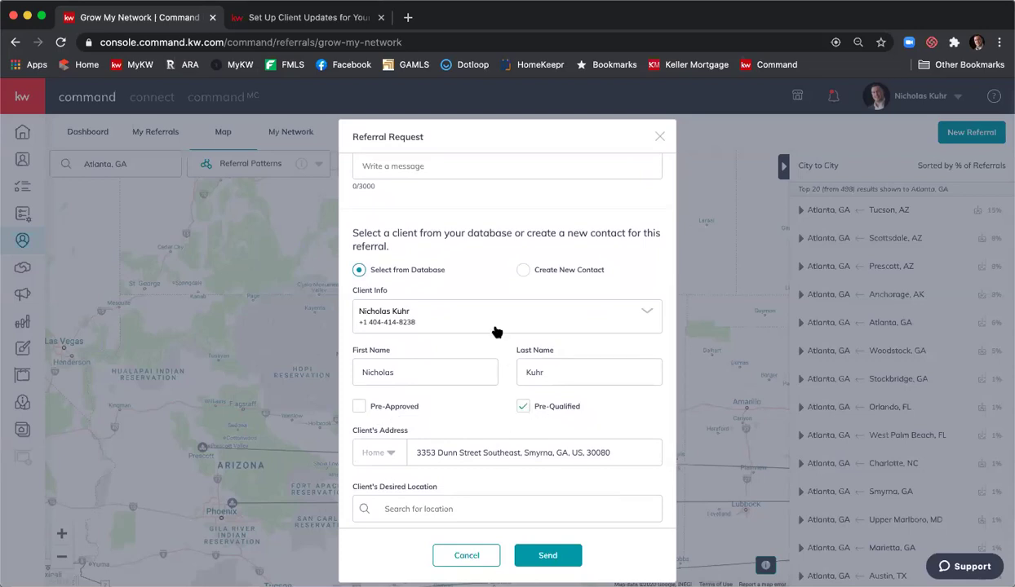
{"action": "scroll", "coordinate": [496, 330], "scroll_direction": "down", "scroll_amount": 3}
{"action": "scroll", "coordinate": [514, 352], "scroll_direction": "down", "scroll_amount": 1}
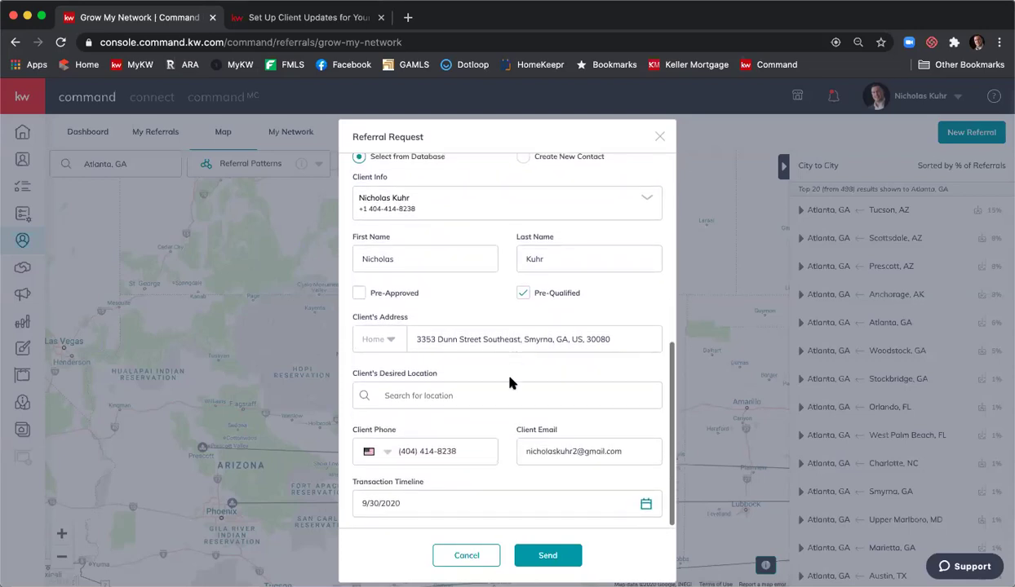
- Set the client's desired location to Chicago, IL, USA
{"action": "left_click", "coordinate": [506, 388]}
{"action": "type", "text": "Chicago"}
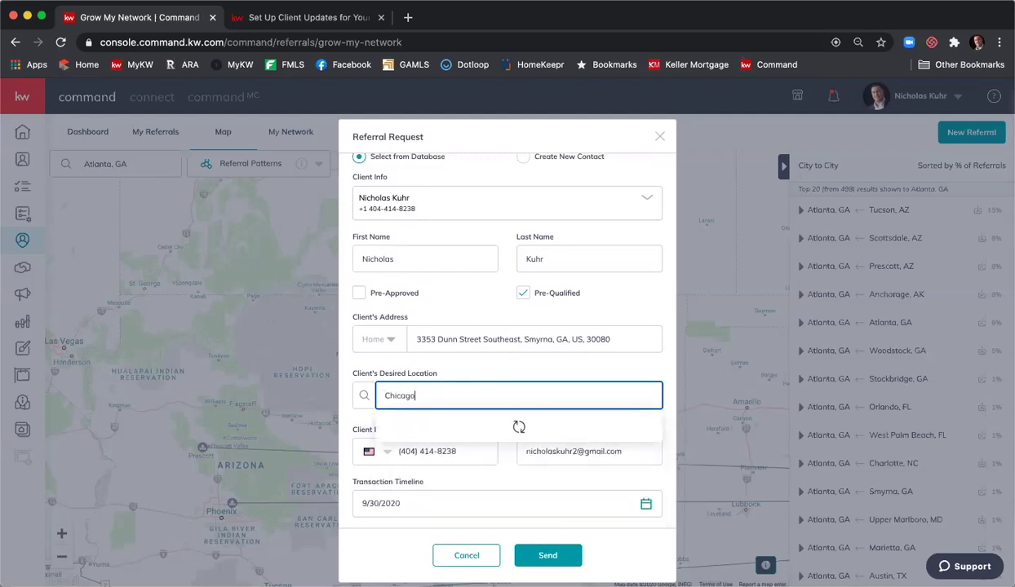
{"action": "left_click", "coordinate": [494, 418]}
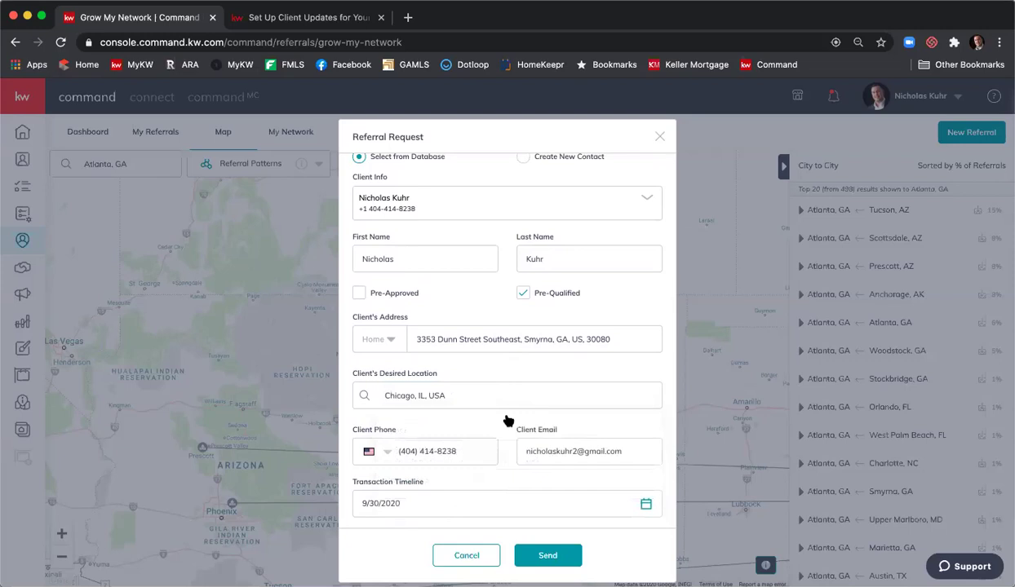
{"action": "scroll", "coordinate": [505, 362], "scroll_direction": "down", "scroll_amount": 1}
- Pick 30 October 2020 in the calendar as the transaction timeline date
{"action": "left_click", "coordinate": [601, 476]}
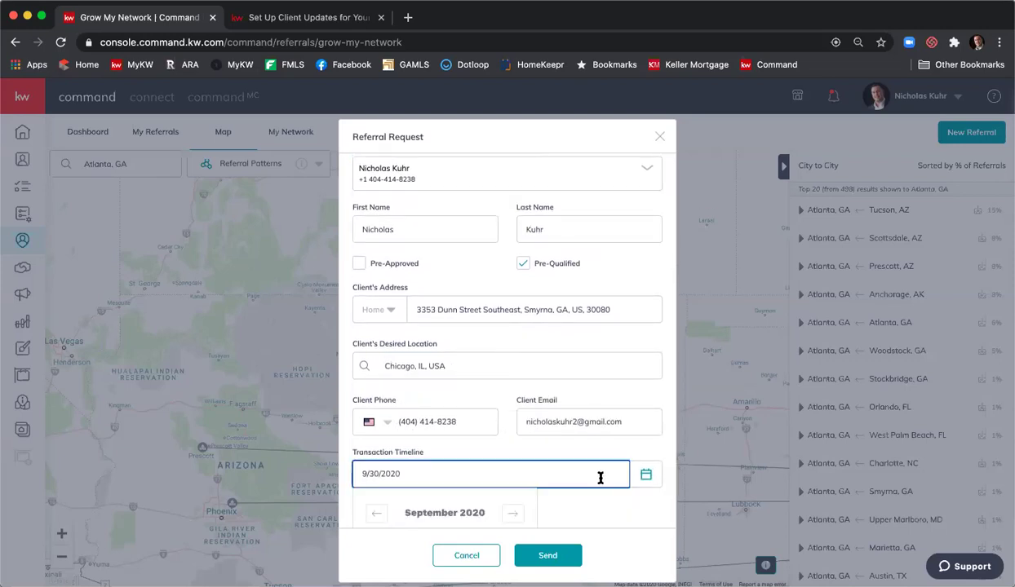
{"action": "scroll", "coordinate": [540, 426], "scroll_direction": "down", "scroll_amount": 2}
{"action": "scroll", "coordinate": [541, 425], "scroll_direction": "down", "scroll_amount": 1}
{"action": "left_click", "coordinate": [513, 387]}
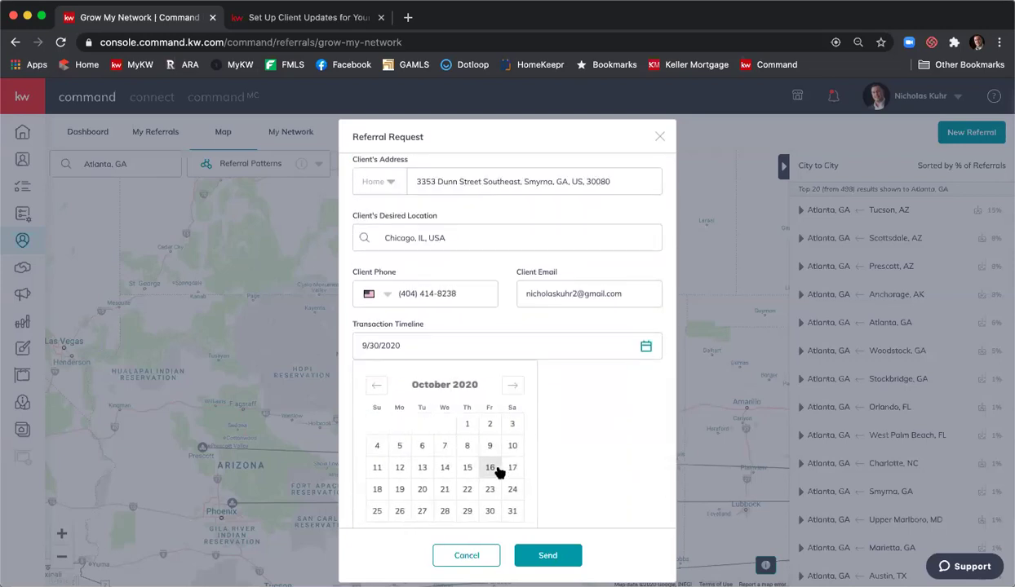
{"action": "scroll", "coordinate": [496, 470], "scroll_direction": "down", "scroll_amount": 1}
{"action": "left_click", "coordinate": [491, 469]}
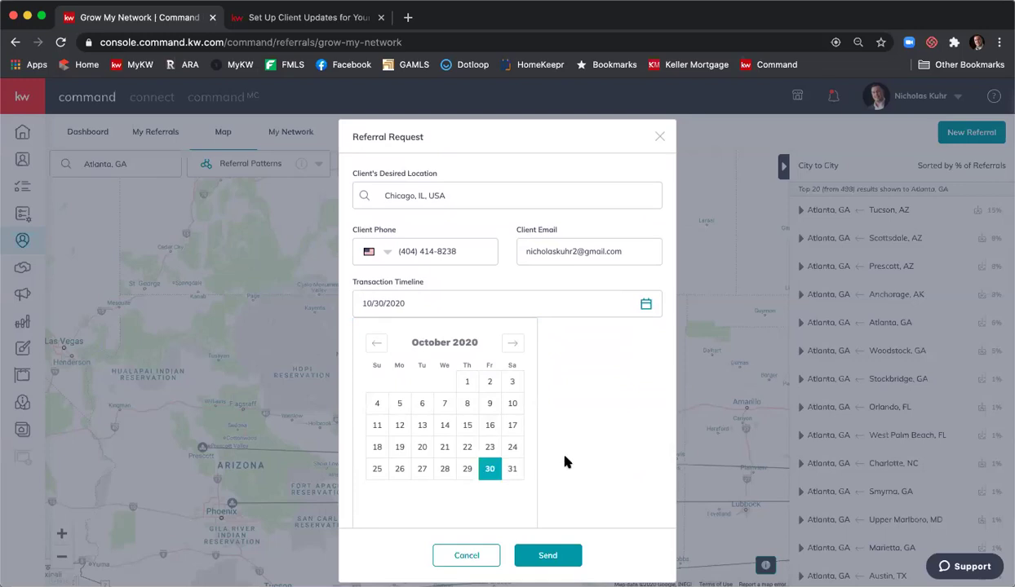
{"action": "left_click", "coordinate": [577, 458]}
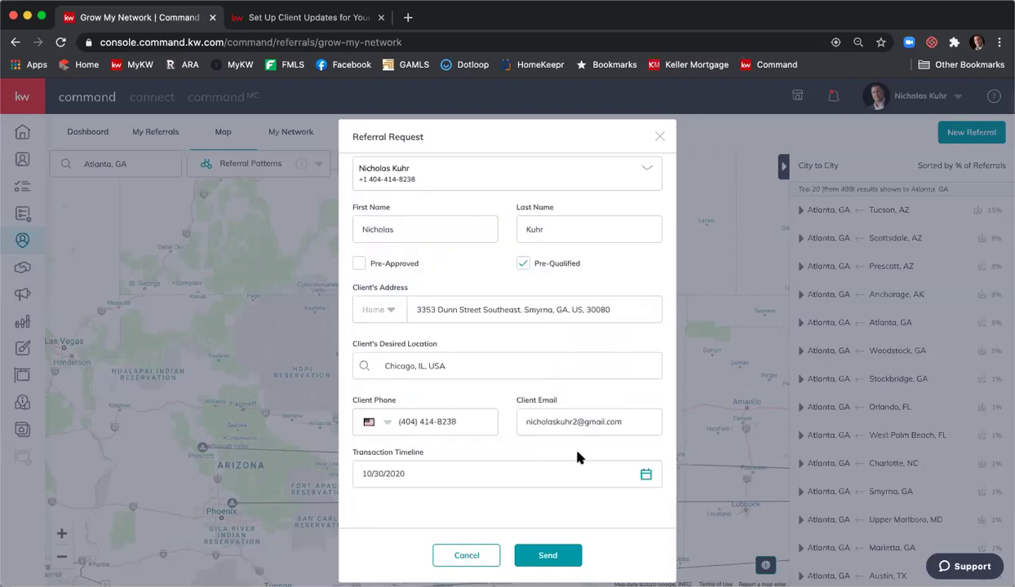
{"action": "scroll", "coordinate": [532, 388], "scroll_direction": "up", "scroll_amount": 1}
{"action": "scroll", "coordinate": [533, 388], "scroll_direction": "up", "scroll_amount": 4}
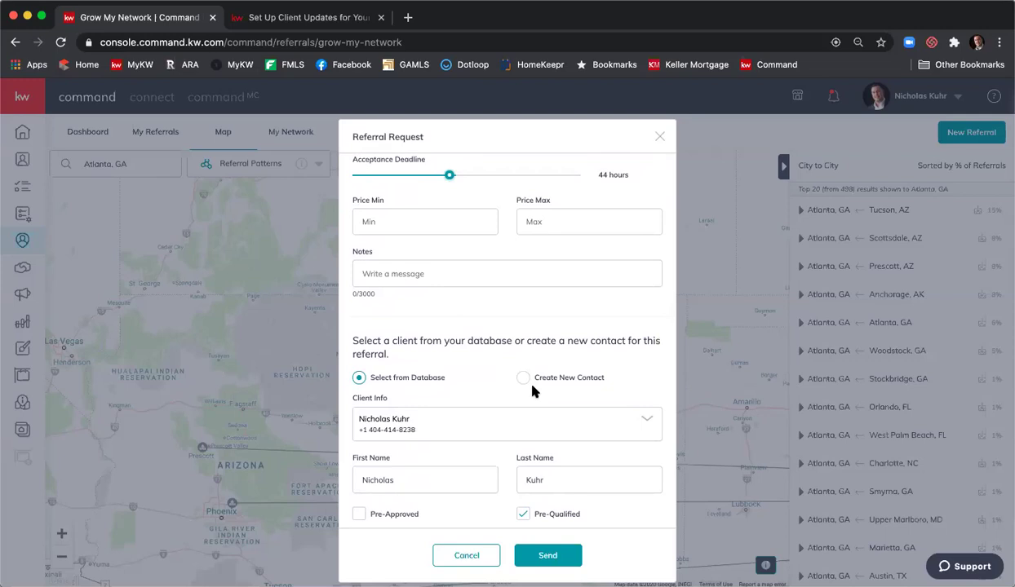
{"action": "scroll", "coordinate": [533, 392], "scroll_direction": "up", "scroll_amount": 2}
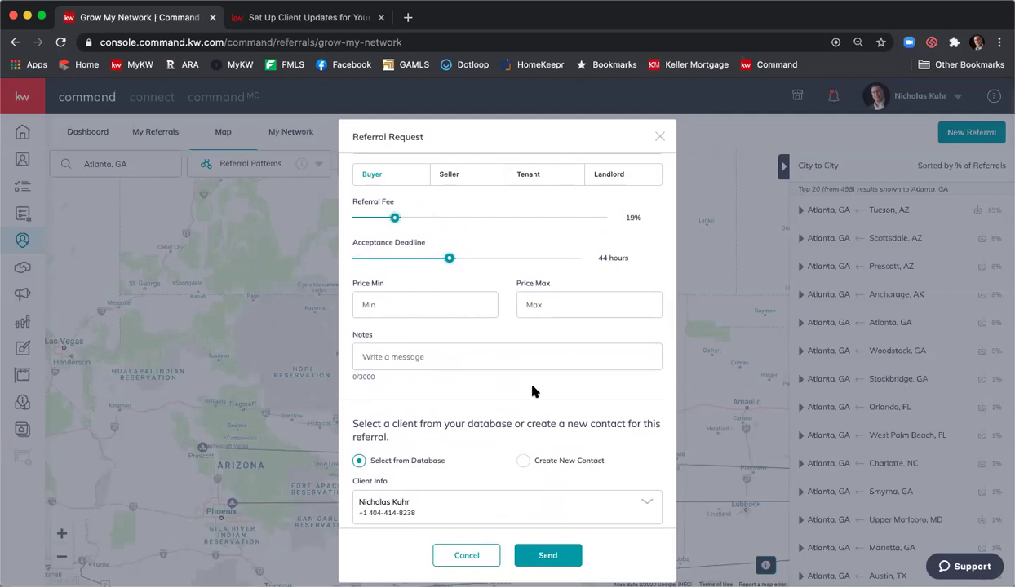
- Cancel the referral request and open the Reports dashboard, scrolling through its metrics
{"action": "left_click", "coordinate": [479, 560]}
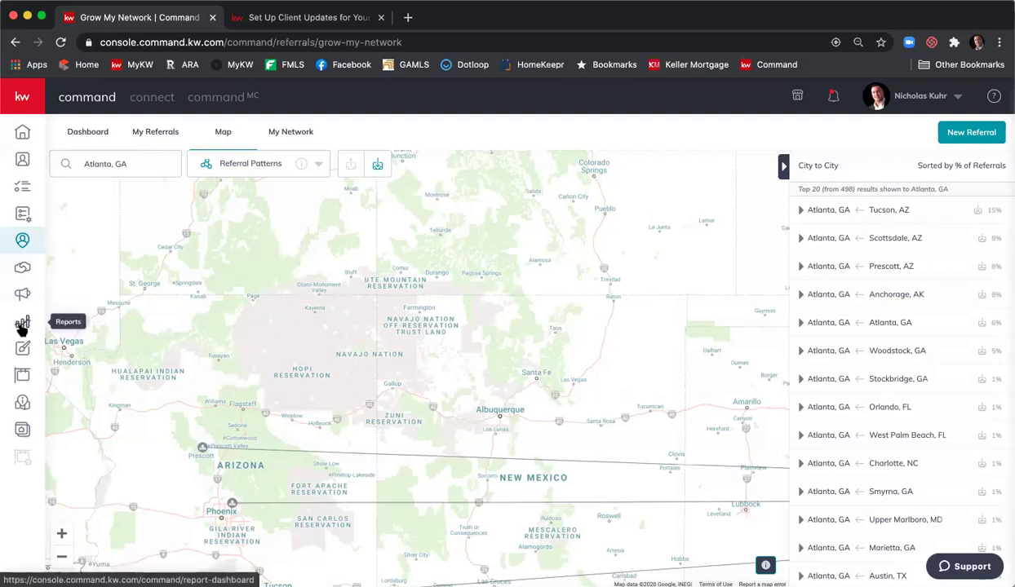
{"action": "left_click", "coordinate": [22, 324]}
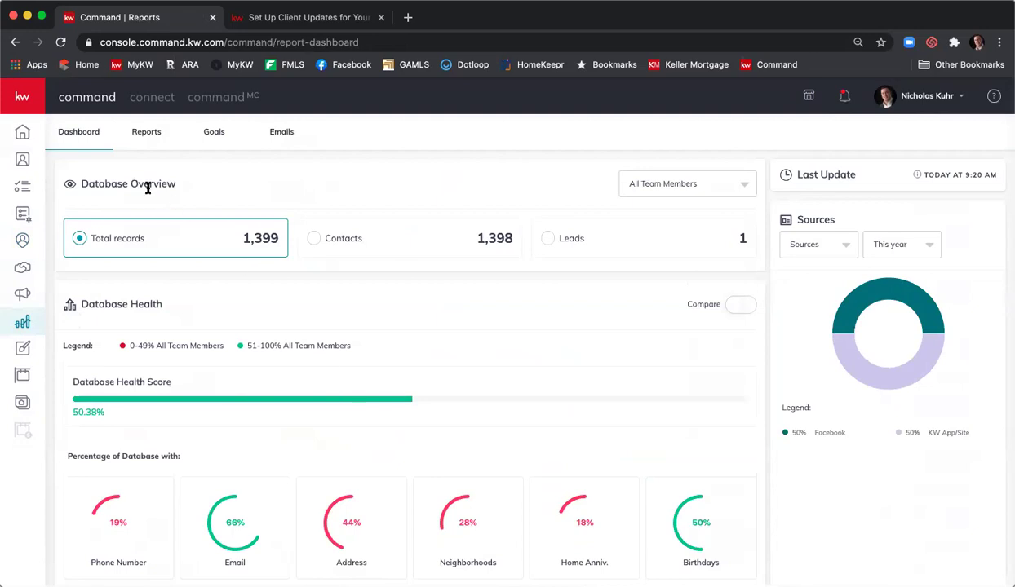
{"action": "scroll", "coordinate": [424, 205], "scroll_direction": "down", "scroll_amount": 3}
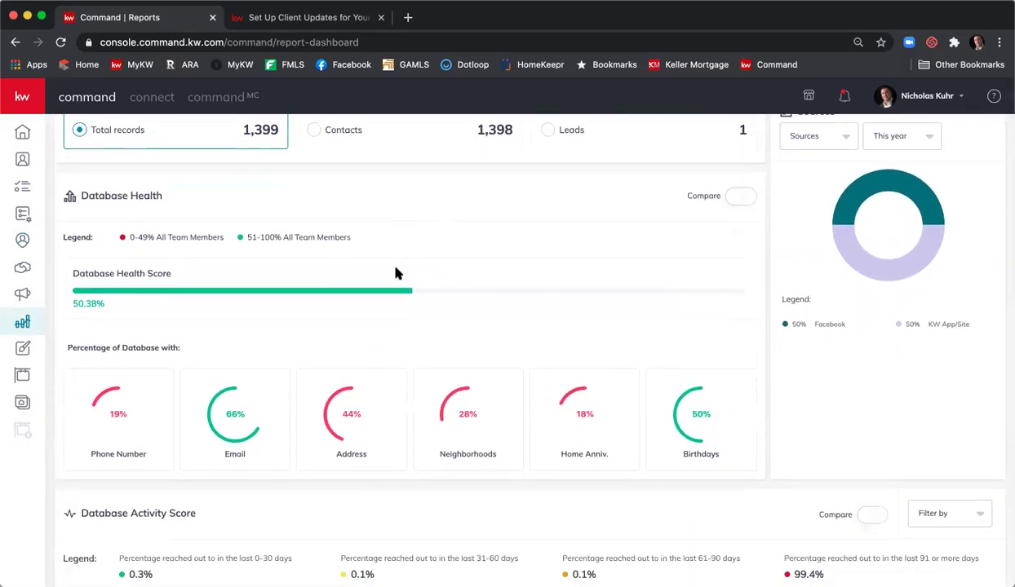
{"action": "scroll", "coordinate": [405, 270], "scroll_direction": "down", "scroll_amount": 1}
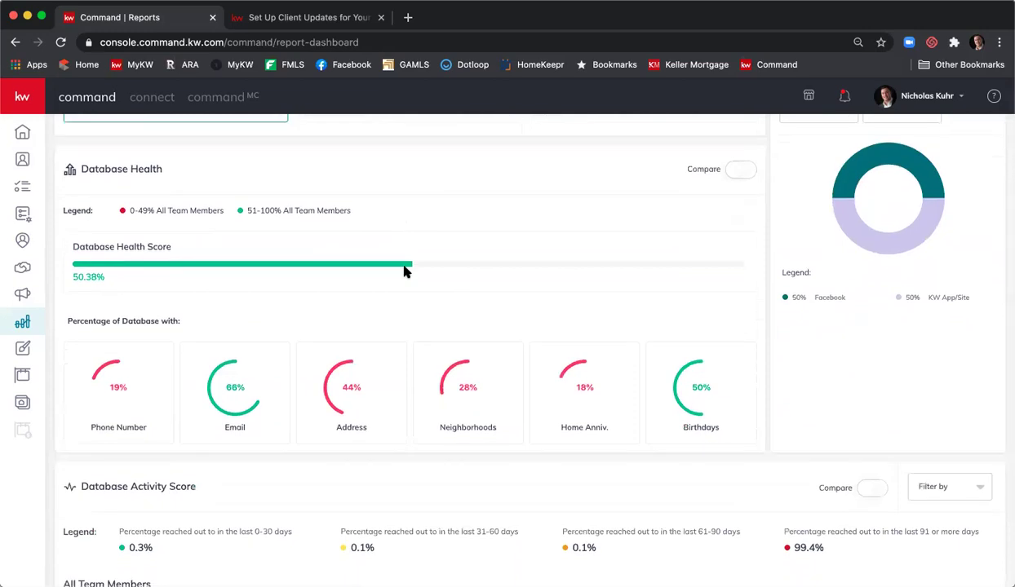
{"action": "scroll", "coordinate": [403, 270], "scroll_direction": "down", "scroll_amount": 1}
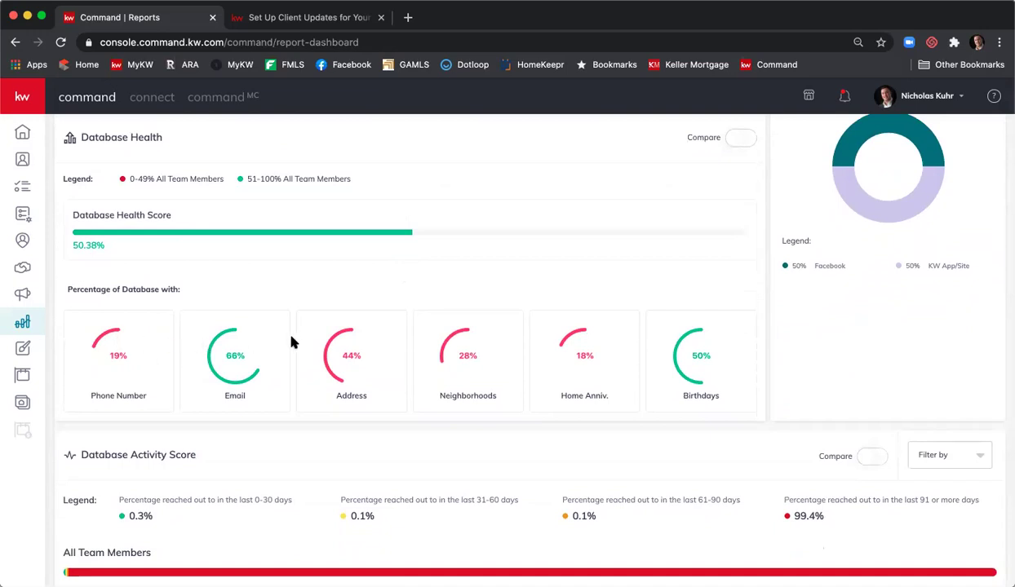
{"action": "scroll", "coordinate": [290, 339], "scroll_direction": "down", "scroll_amount": 1}
{"action": "scroll", "coordinate": [294, 335], "scroll_direction": "up", "scroll_amount": 2}
{"action": "scroll", "coordinate": [277, 394], "scroll_direction": "down", "scroll_amount": 2}
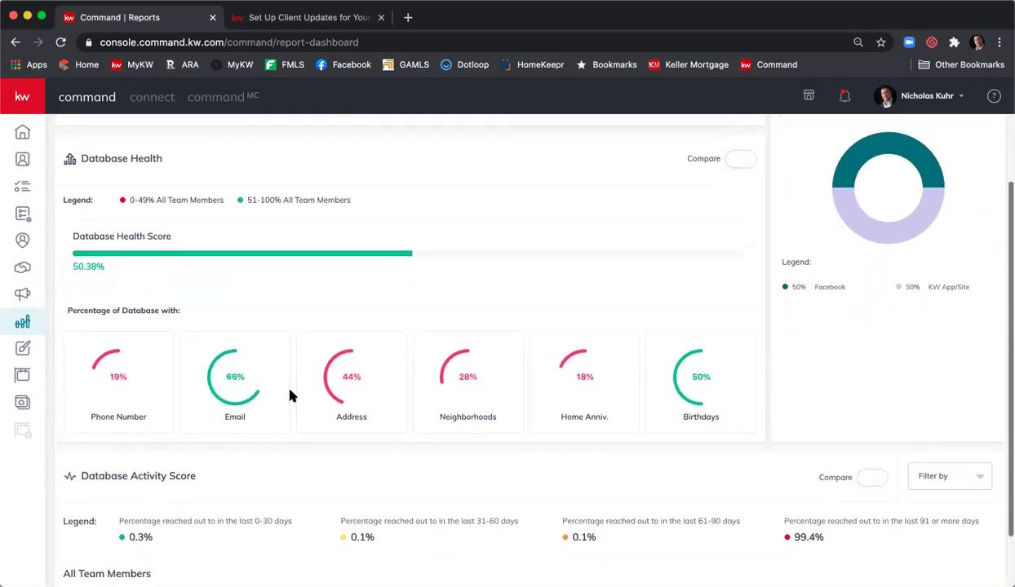
- Compare the Database Activity Score against Agents in my State (4.4% reached in 0–30 days)
{"action": "left_click", "coordinate": [875, 422]}
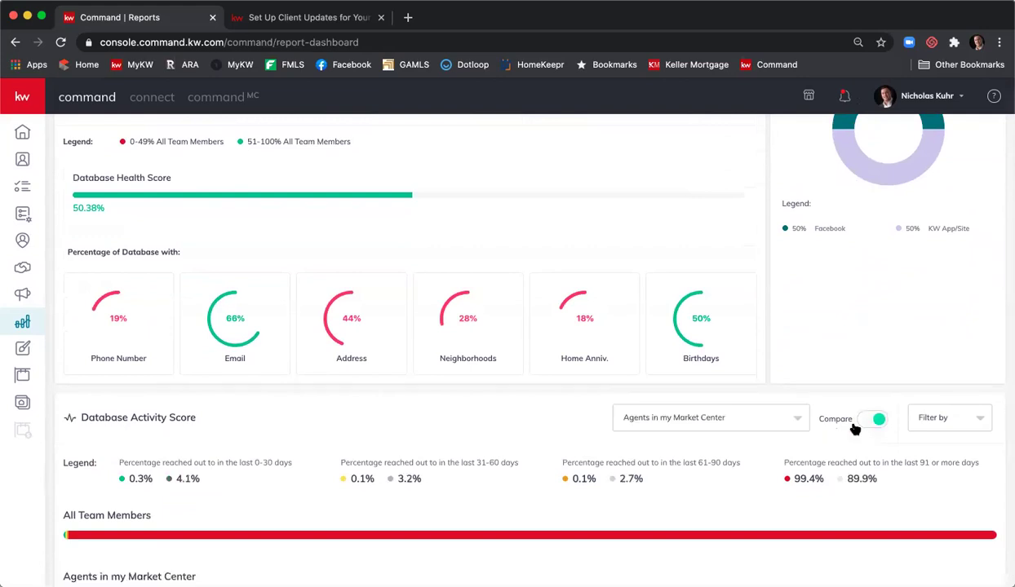
{"action": "left_click", "coordinate": [733, 414]}
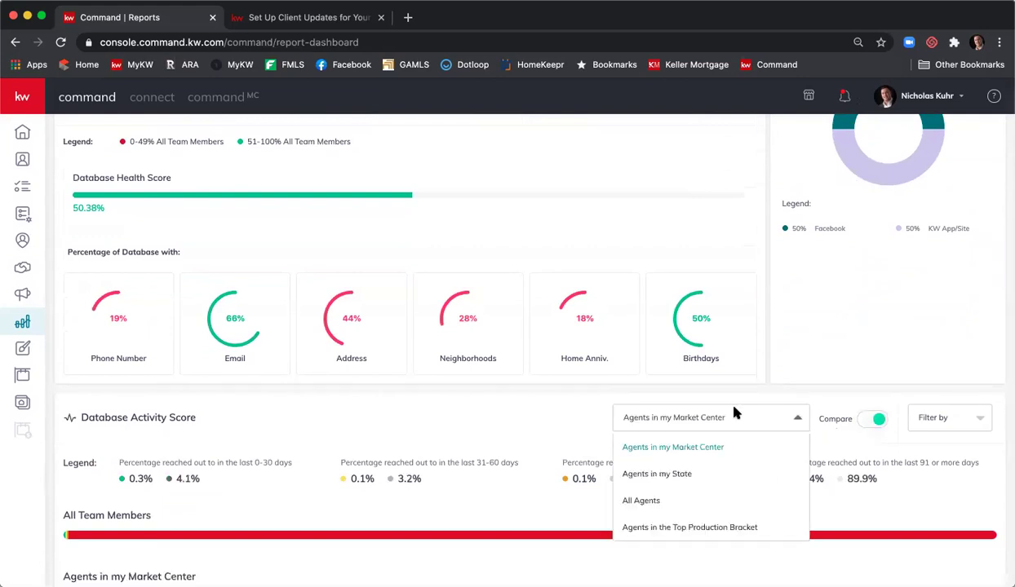
{"action": "left_click", "coordinate": [723, 473]}
{"action": "scroll", "coordinate": [636, 380], "scroll_direction": "down", "scroll_amount": 2}
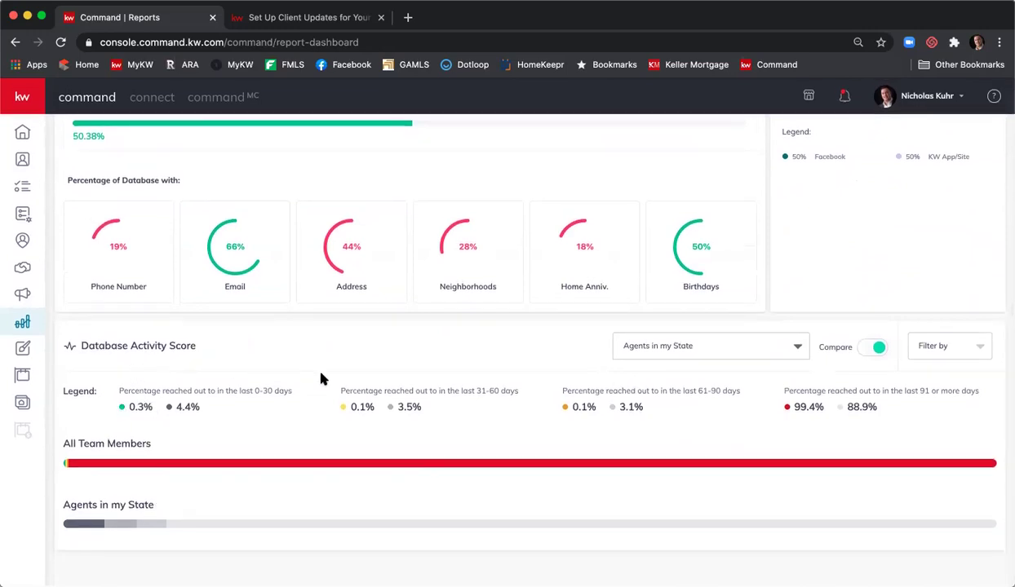
{"action": "scroll", "coordinate": [321, 379], "scroll_direction": "up", "scroll_amount": 5}
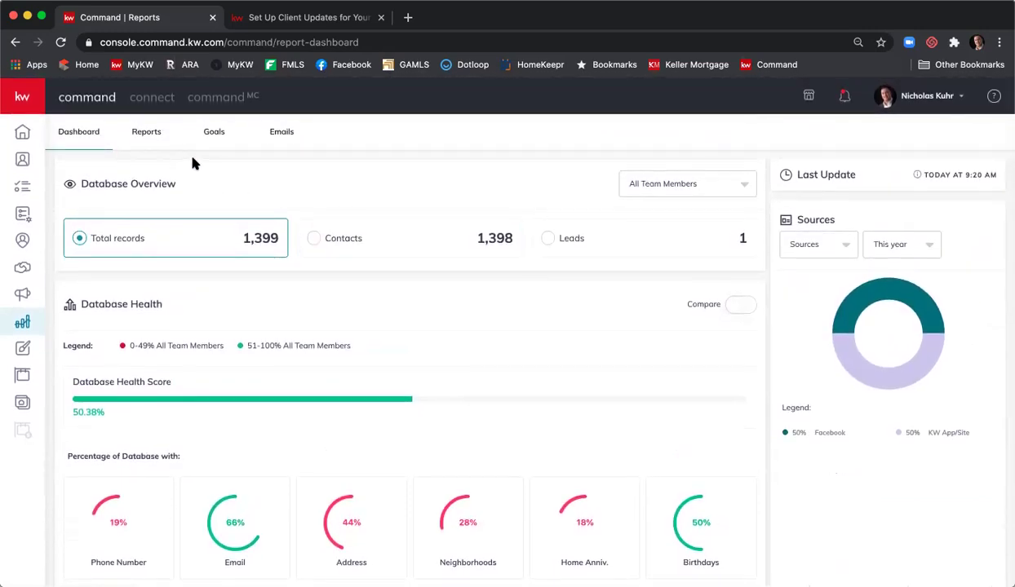
- Open the Reports tab, keep the This Month period, and review the empty contact, buyer and listing tables
{"action": "left_click", "coordinate": [149, 135]}
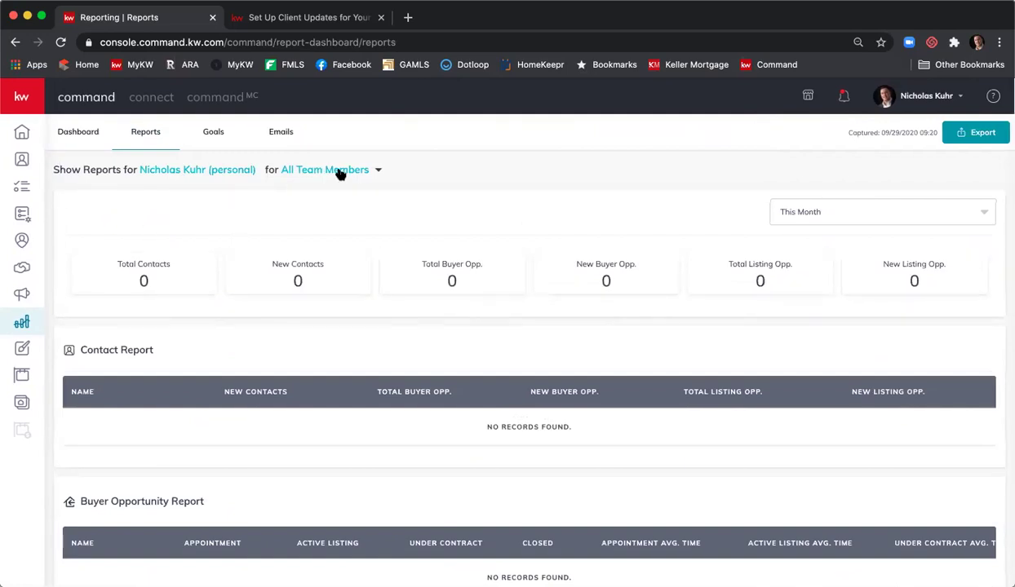
{"action": "scroll", "coordinate": [220, 224], "scroll_direction": "down", "scroll_amount": 1}
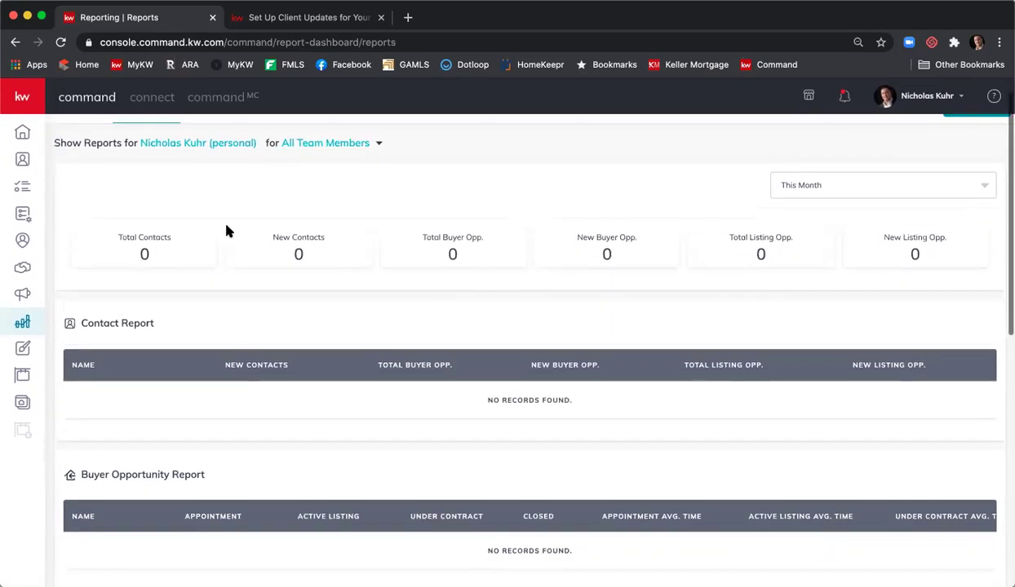
{"action": "left_click", "coordinate": [805, 192]}
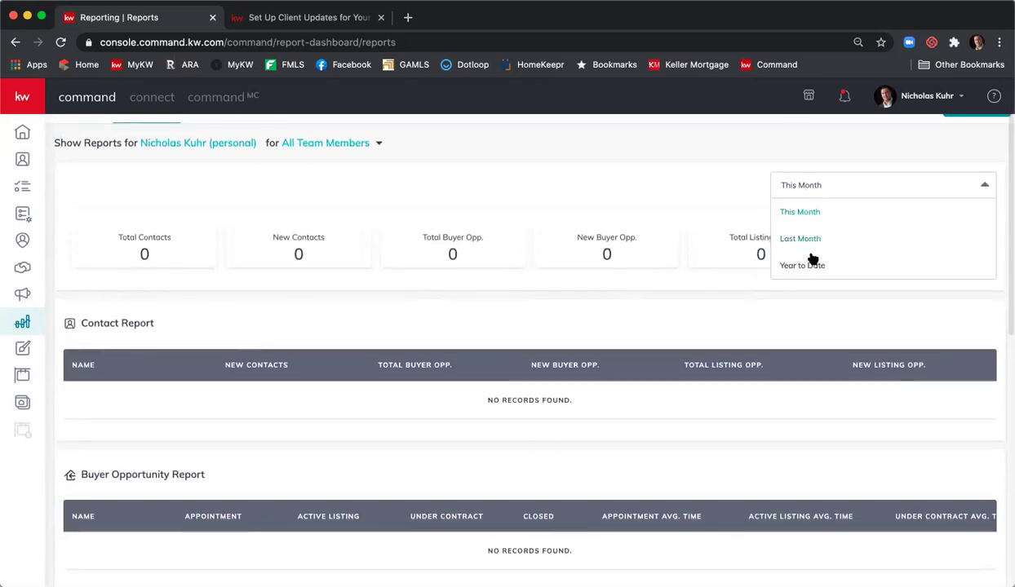
{"action": "scroll", "coordinate": [812, 259], "scroll_direction": "up", "scroll_amount": 1}
{"action": "left_click", "coordinate": [338, 246]}
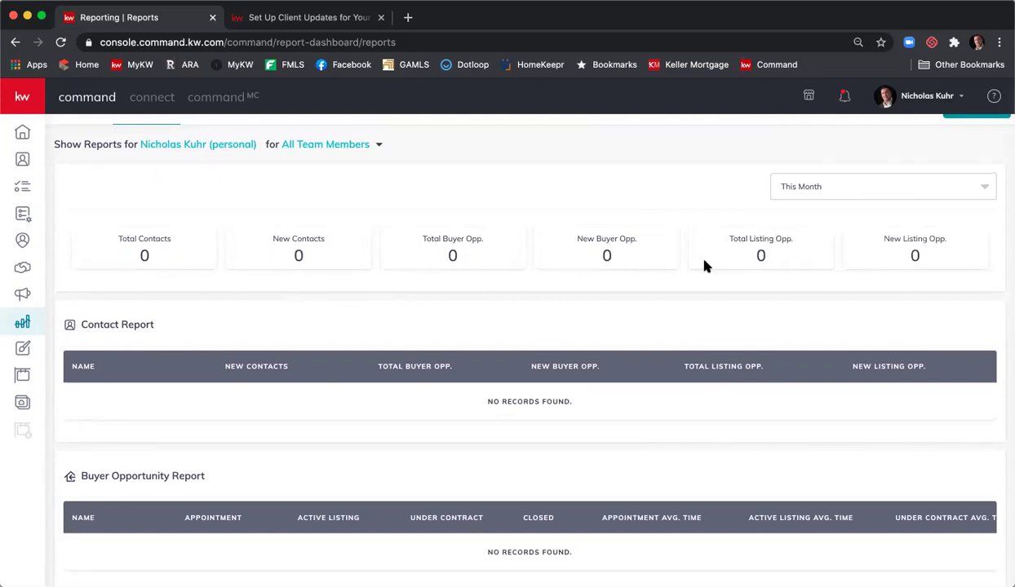
{"action": "scroll", "coordinate": [464, 310], "scroll_direction": "down", "scroll_amount": 3}
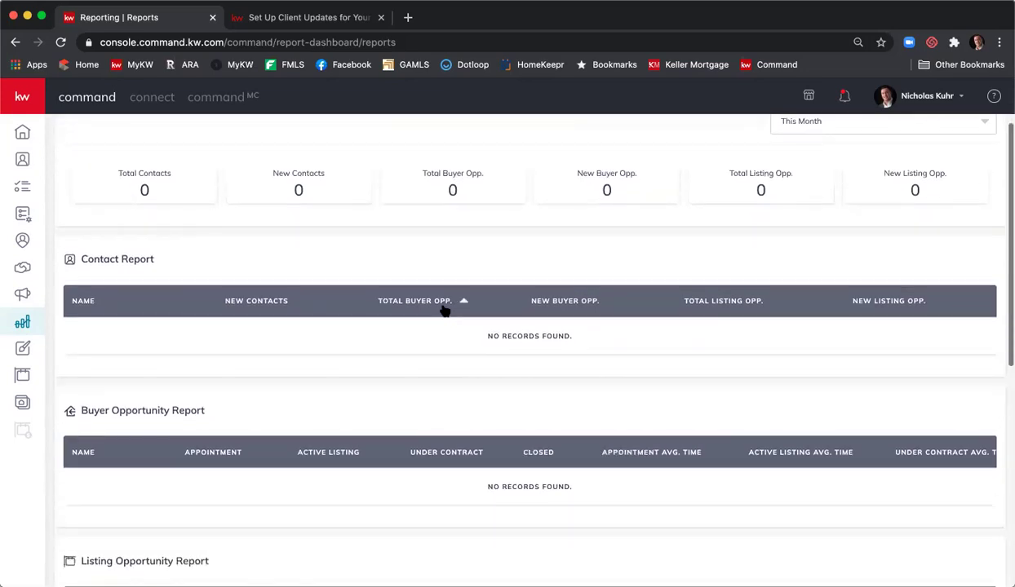
{"action": "scroll", "coordinate": [447, 309], "scroll_direction": "down", "scroll_amount": 2}
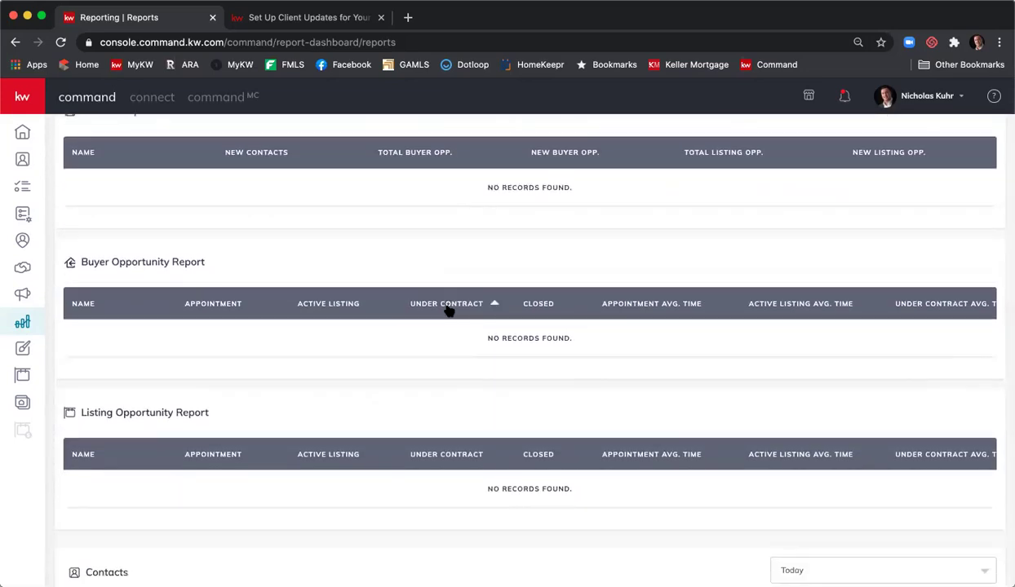
{"action": "scroll", "coordinate": [450, 310], "scroll_direction": "down", "scroll_amount": 5}
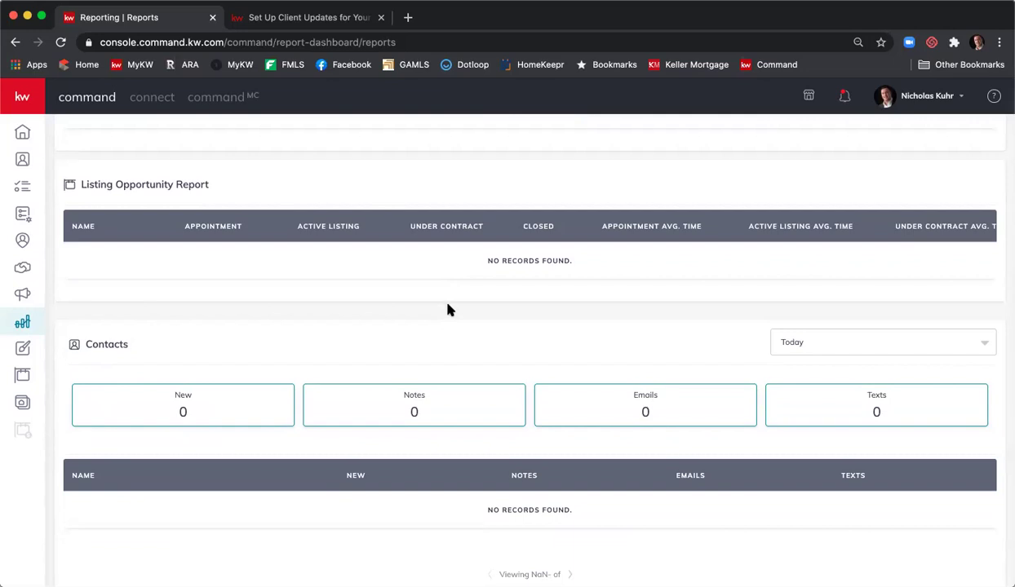
{"action": "scroll", "coordinate": [448, 309], "scroll_direction": "up", "scroll_amount": 10}
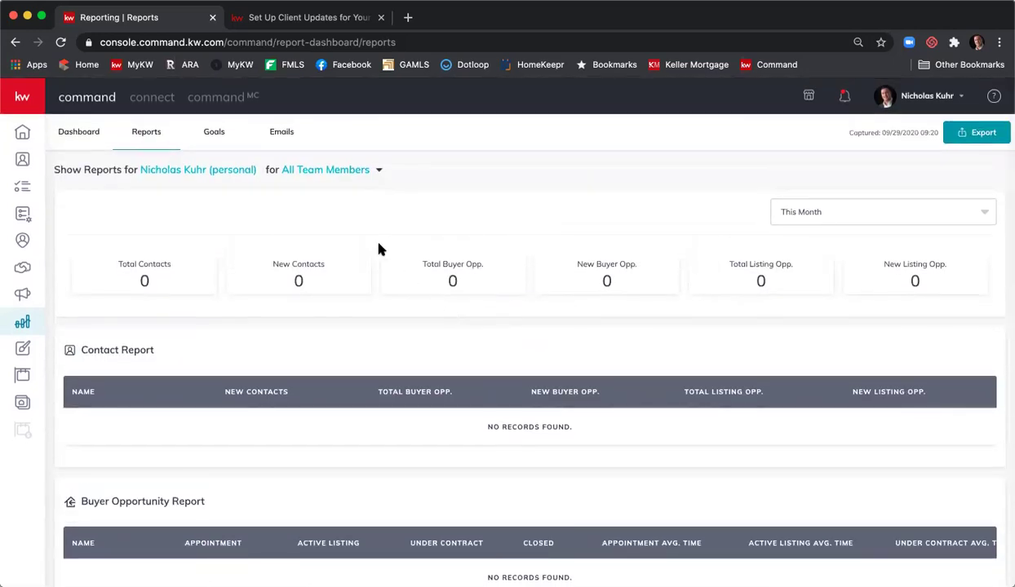
- Open the Emails report showing 1 of 5000 monthly emails used, with 100% opened
{"action": "left_click", "coordinate": [281, 133]}
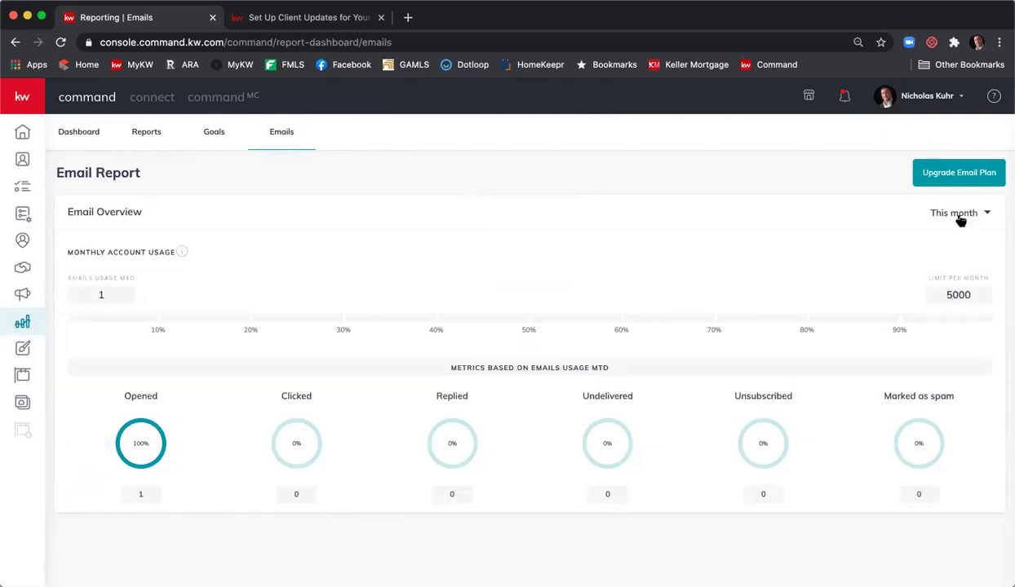
- Open the Command Email upgrade page, review pricing from $9.99/month, then return to the Email Report
{"action": "left_click", "coordinate": [954, 176]}
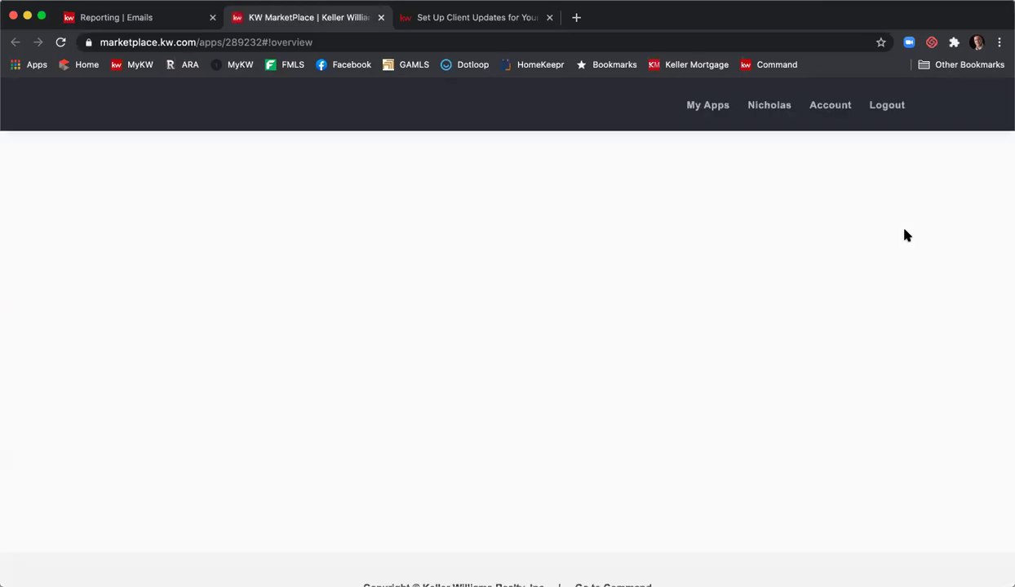
{"action": "scroll", "coordinate": [920, 282], "scroll_direction": "down", "scroll_amount": 4}
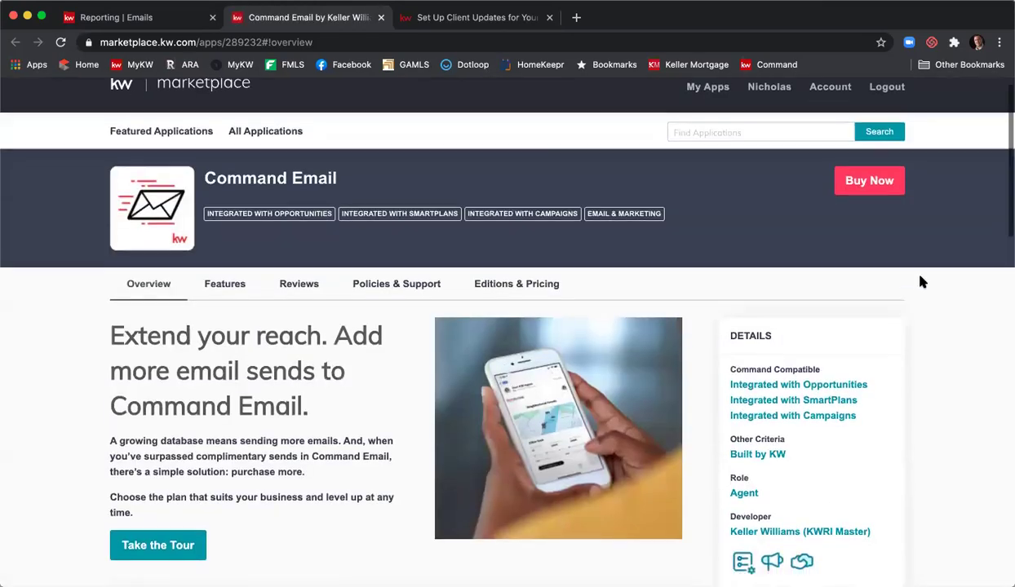
{"action": "scroll", "coordinate": [920, 281], "scroll_direction": "down", "scroll_amount": 3}
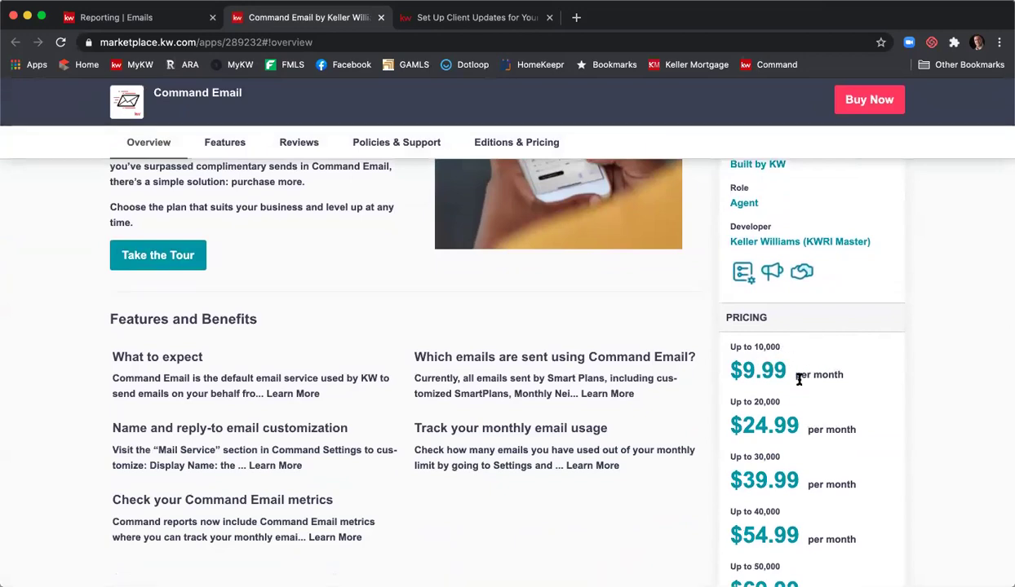
{"action": "scroll", "coordinate": [767, 389], "scroll_direction": "down", "scroll_amount": 2}
{"action": "scroll", "coordinate": [766, 389], "scroll_direction": "up", "scroll_amount": 1}
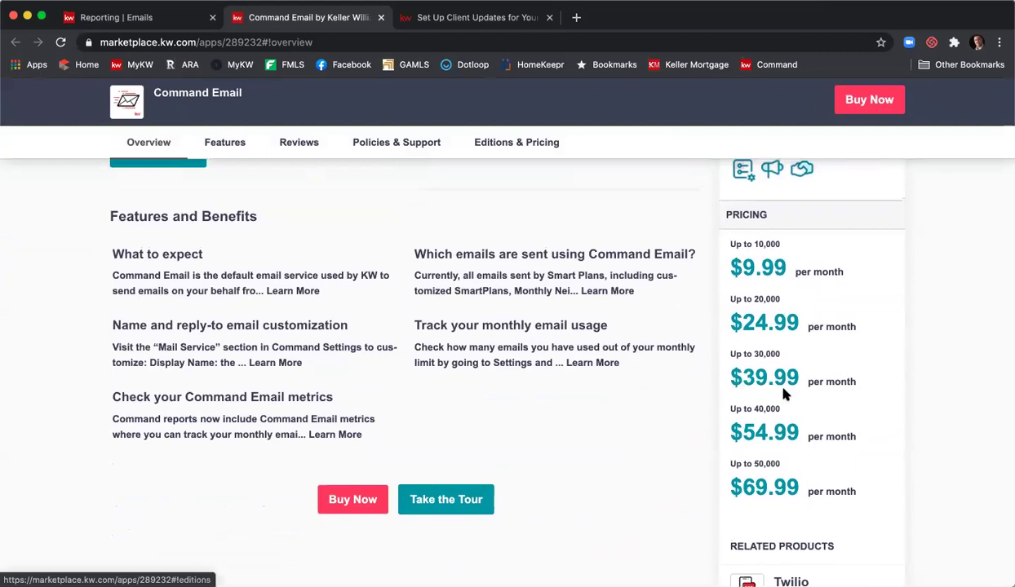
{"action": "left_click", "coordinate": [119, 18]}
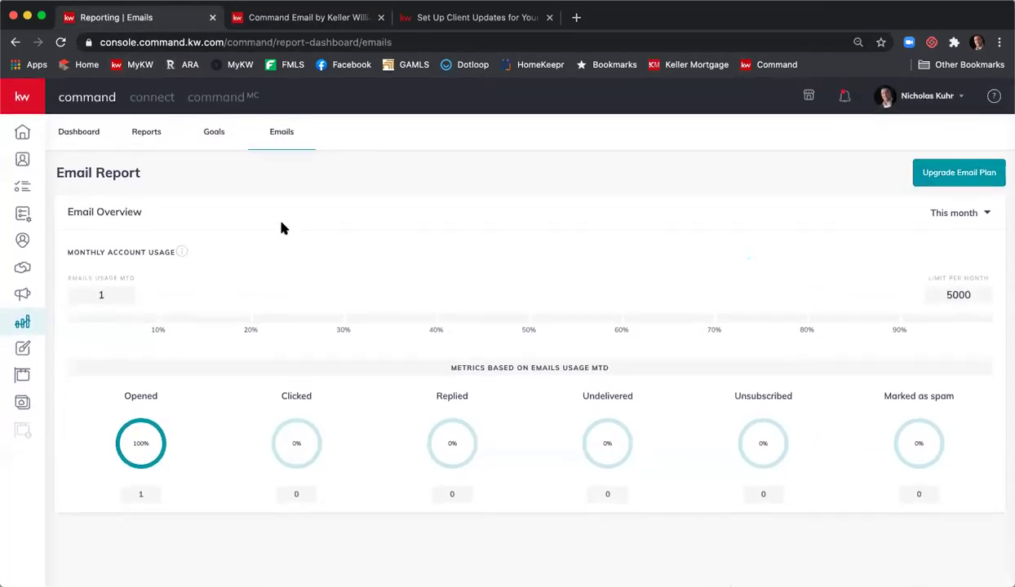
- Open the Goals dashboard and scroll through it
{"action": "left_click", "coordinate": [218, 137]}
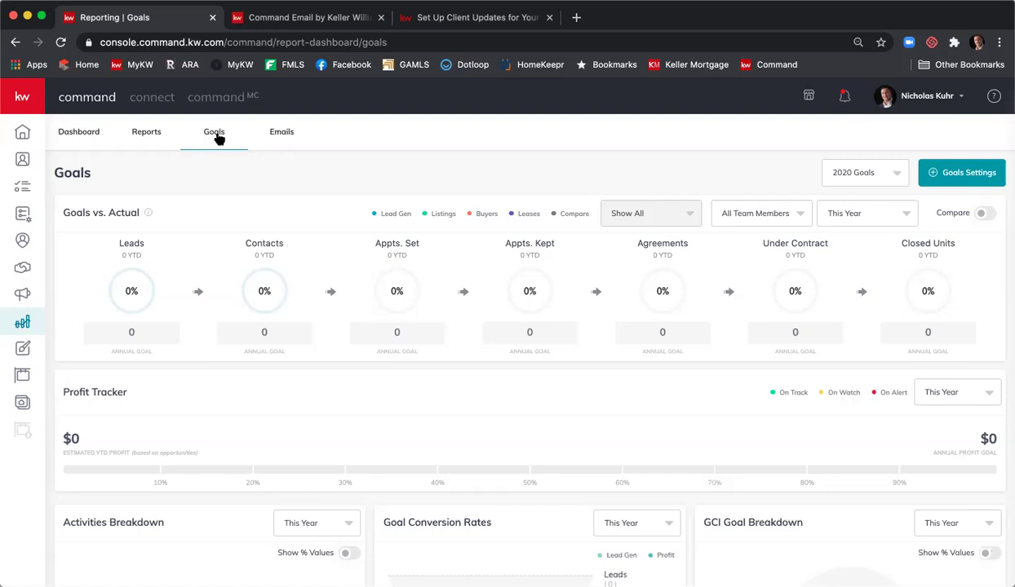
{"action": "mouse_move", "coordinate": [381, 297]}
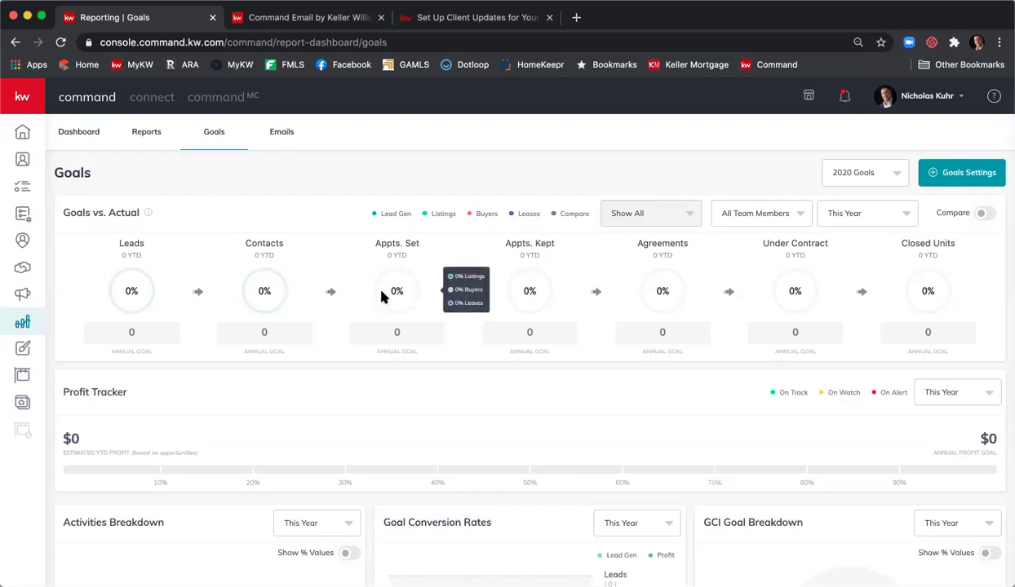
{"action": "scroll", "coordinate": [351, 210], "scroll_direction": "down", "scroll_amount": 5}
{"action": "scroll", "coordinate": [352, 213], "scroll_direction": "up", "scroll_amount": 5}
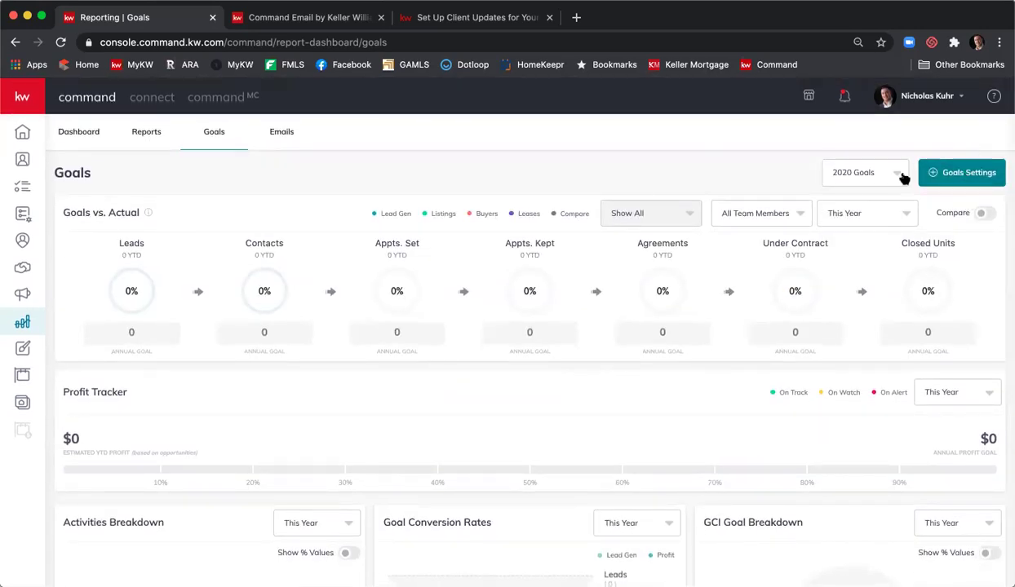
- Switch the goals year to 2019 and back to 2020, then open Goals Settings
{"action": "left_click", "coordinate": [898, 176]}
{"action": "left_click", "coordinate": [861, 198]}
{"action": "left_click", "coordinate": [859, 183]}
{"action": "left_click", "coordinate": [878, 228]}
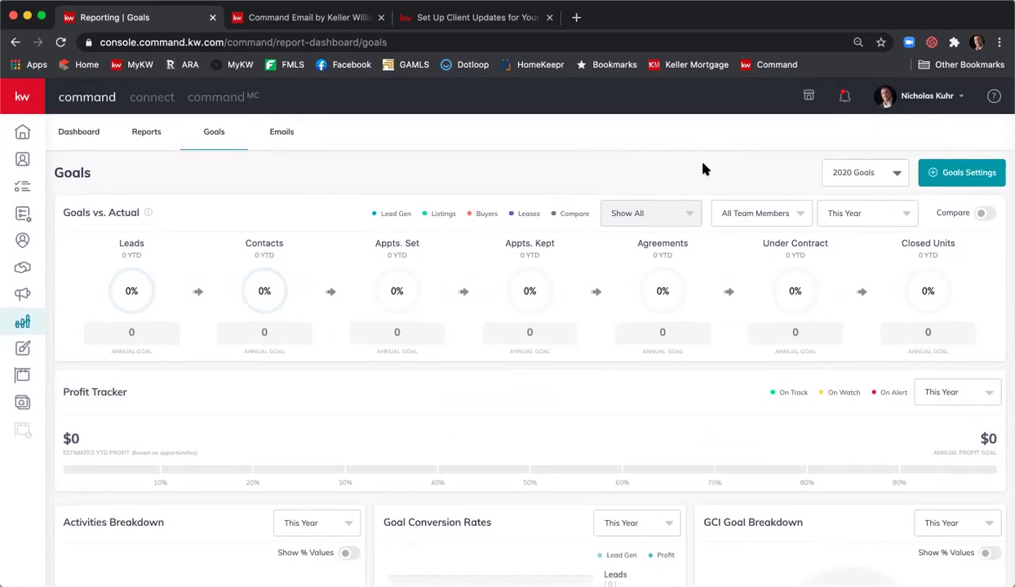
{"action": "left_click", "coordinate": [958, 181]}
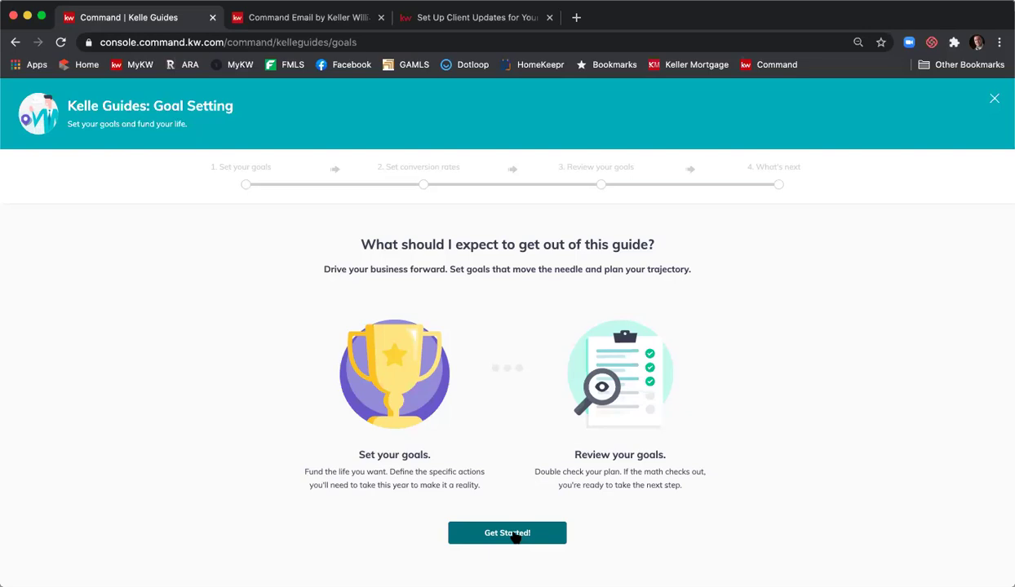
- Start the guide and choose This Year (2020) as the goal year
{"action": "left_click", "coordinate": [516, 535]}
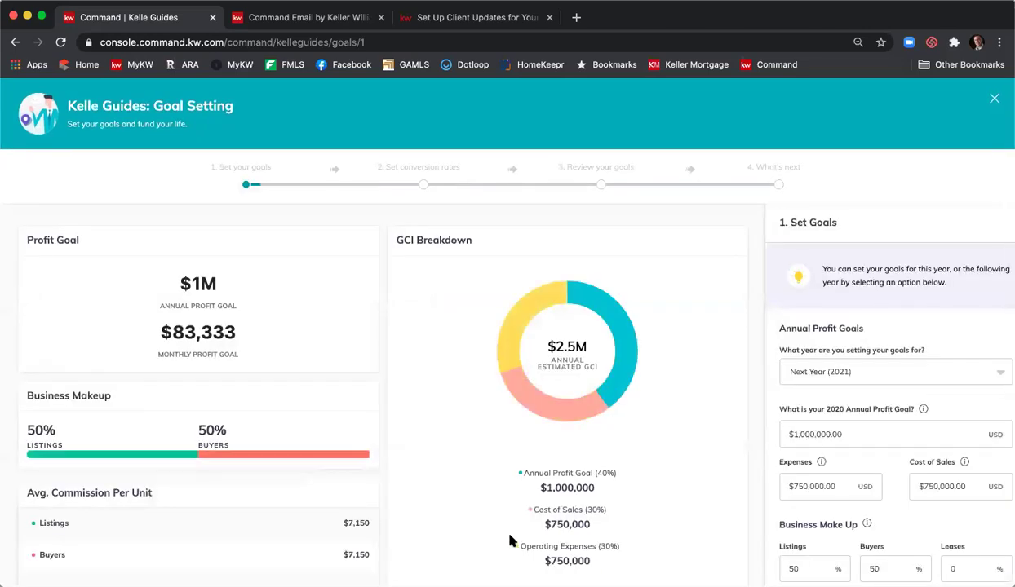
{"action": "scroll", "coordinate": [815, 392], "scroll_direction": "down", "scroll_amount": 1}
{"action": "left_click", "coordinate": [877, 355]}
{"action": "left_click", "coordinate": [897, 381]}
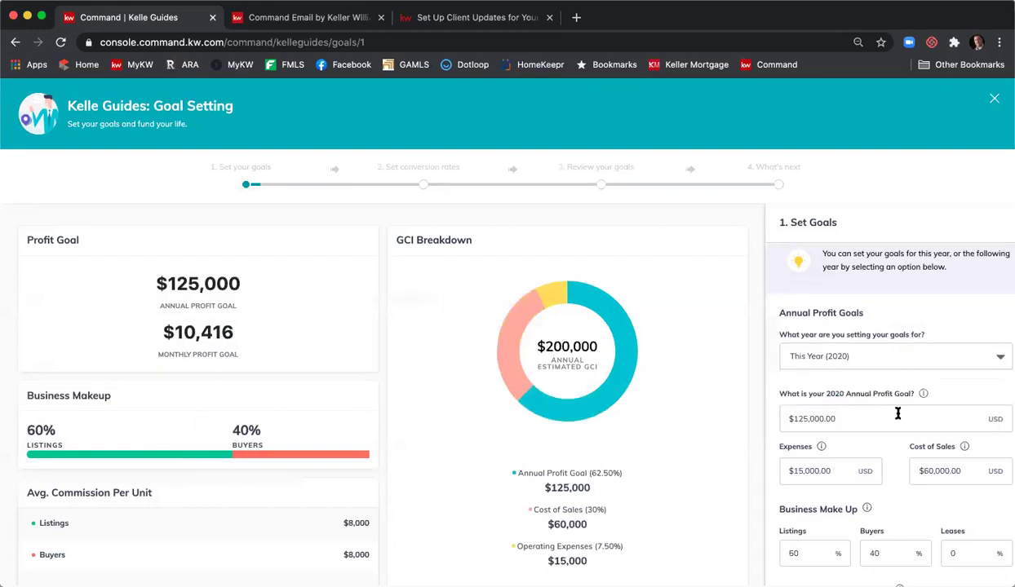
- Enter expenses of 20,000, giving $205,000 estimated annual GCI
{"action": "scroll", "coordinate": [815, 367], "scroll_direction": "down", "scroll_amount": 1}
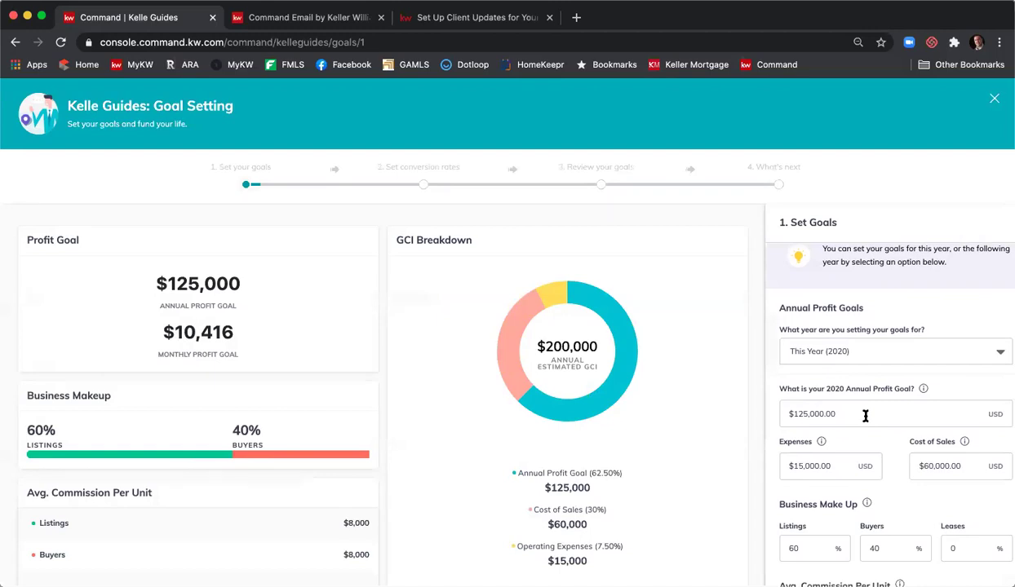
{"action": "scroll", "coordinate": [848, 412], "scroll_direction": "down", "scroll_amount": 1}
{"action": "left_click", "coordinate": [833, 451]}
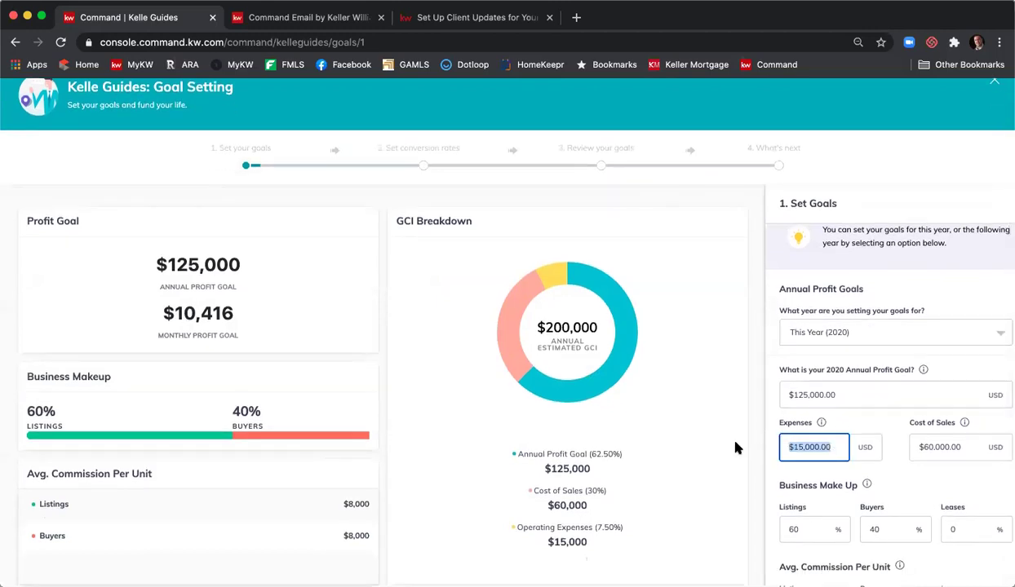
{"action": "type", "text": "20,00"}
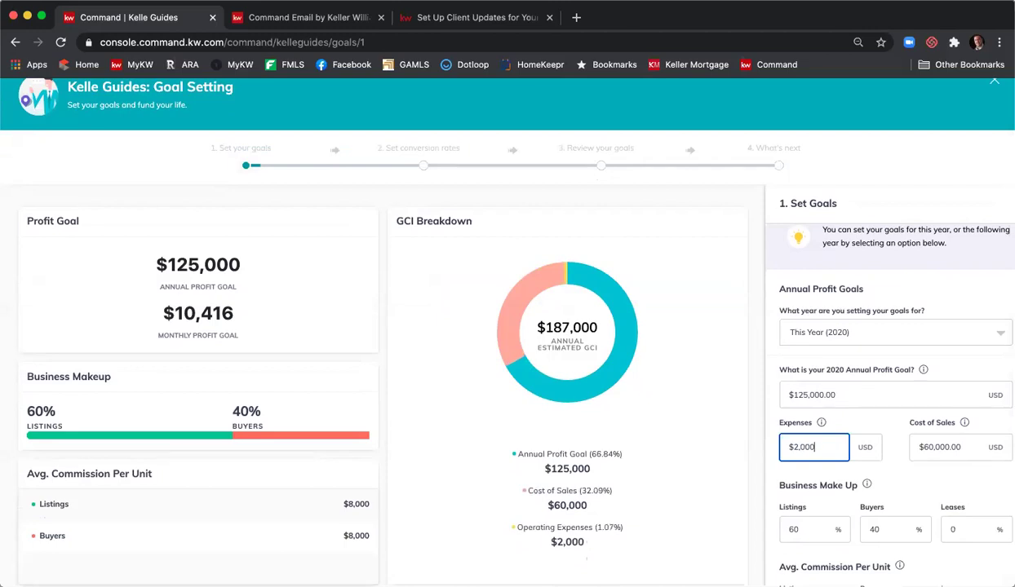
{"action": "type", "text": "0"}
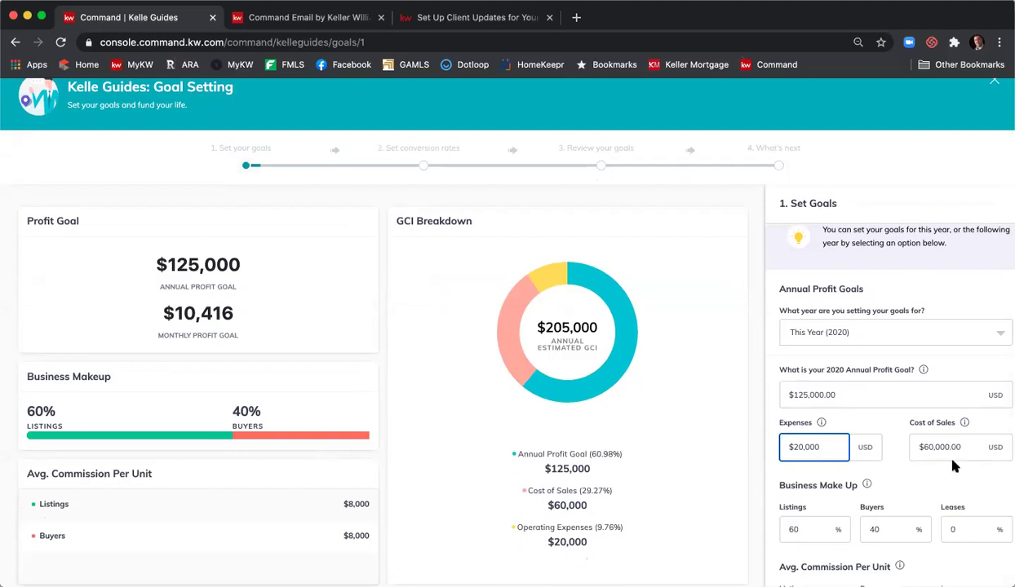
{"action": "mouse_move", "coordinate": [964, 424]}
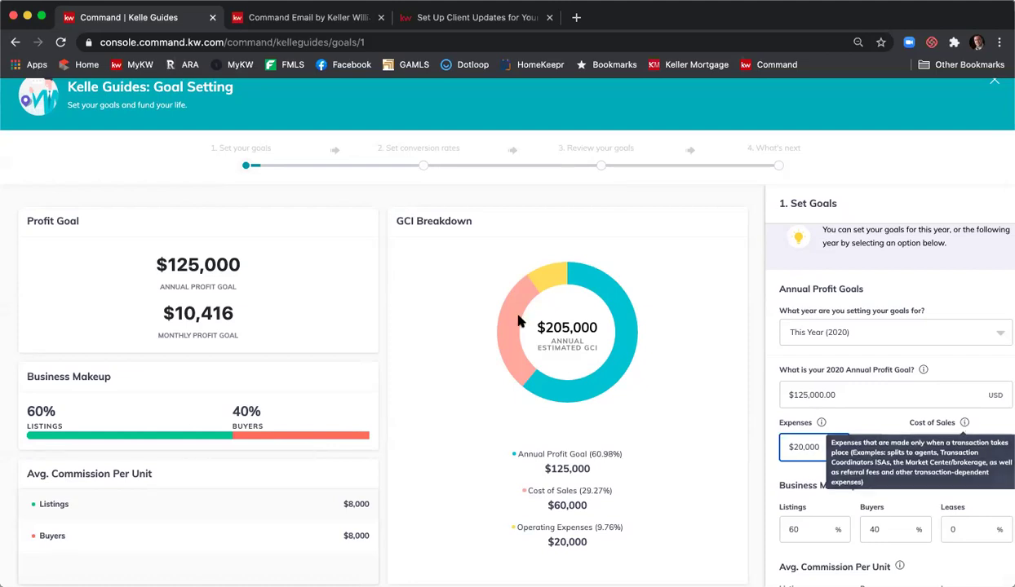
{"action": "scroll", "coordinate": [865, 302], "scroll_direction": "down", "scroll_amount": 3}
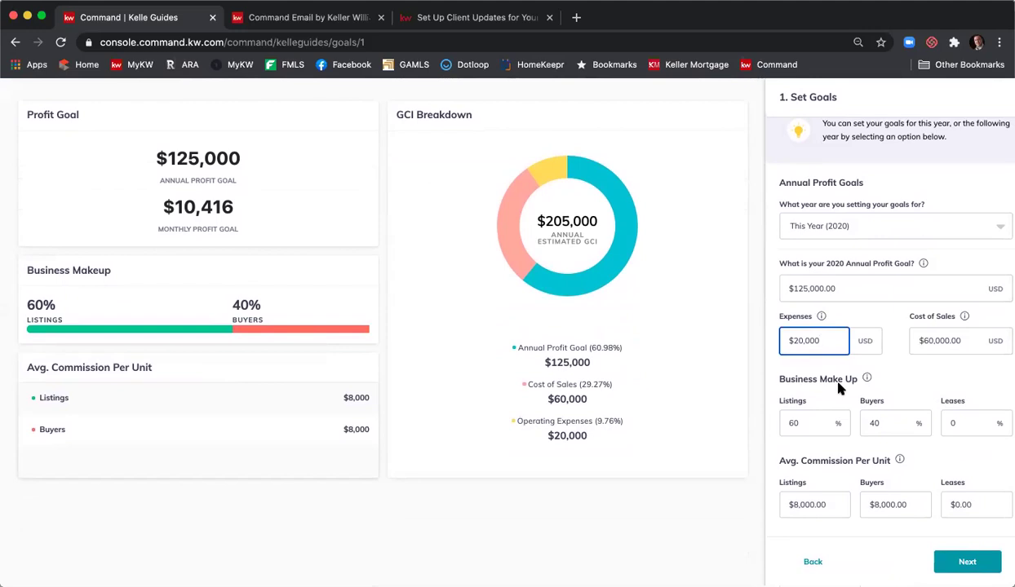
- Enter 50 for Listings and 50 for Buyers, then save and continue
{"action": "left_click", "coordinate": [787, 421]}
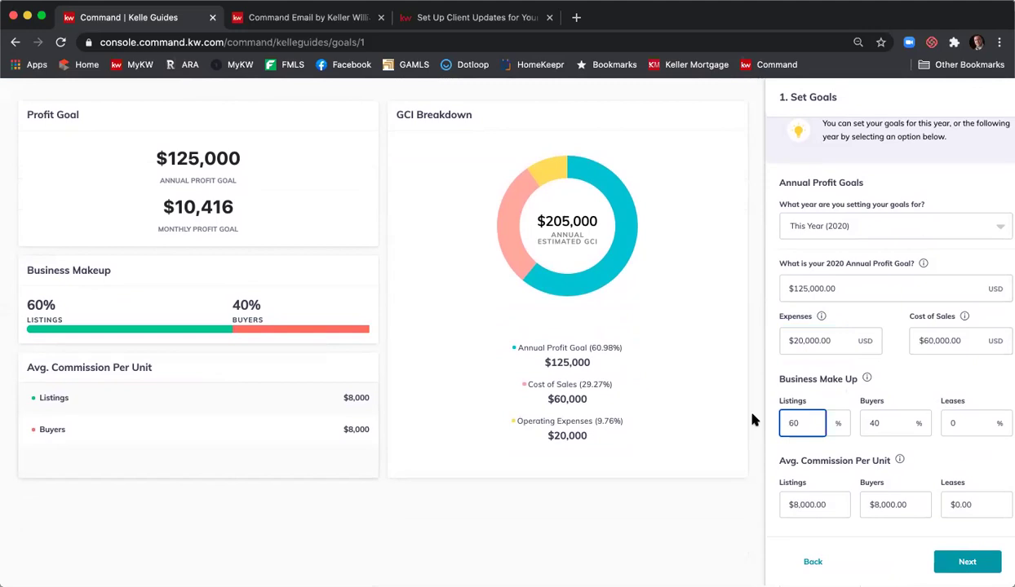
{"action": "double_click", "coordinate": [805, 422]}
{"action": "type", "text": "50"}
{"action": "key", "text": "Tab"}
{"action": "type", "text": "50"}
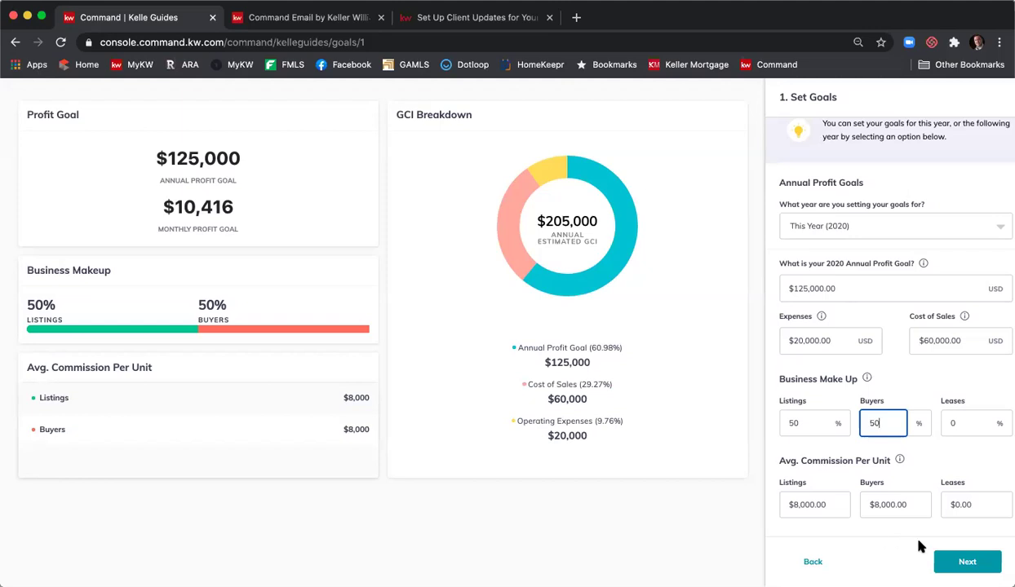
{"action": "scroll", "coordinate": [796, 219], "scroll_direction": "up", "scroll_amount": 1}
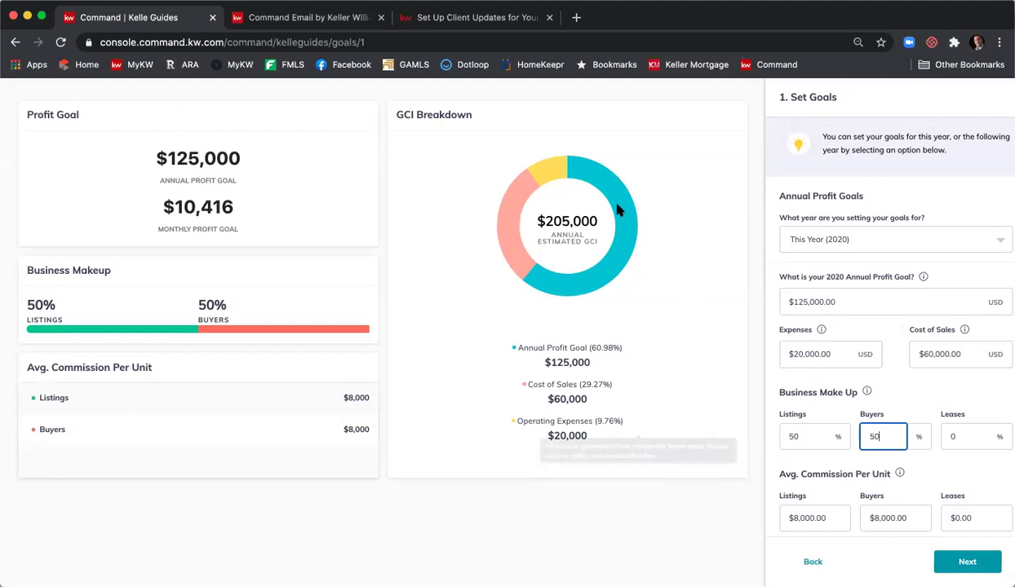
{"action": "left_click", "coordinate": [976, 561]}
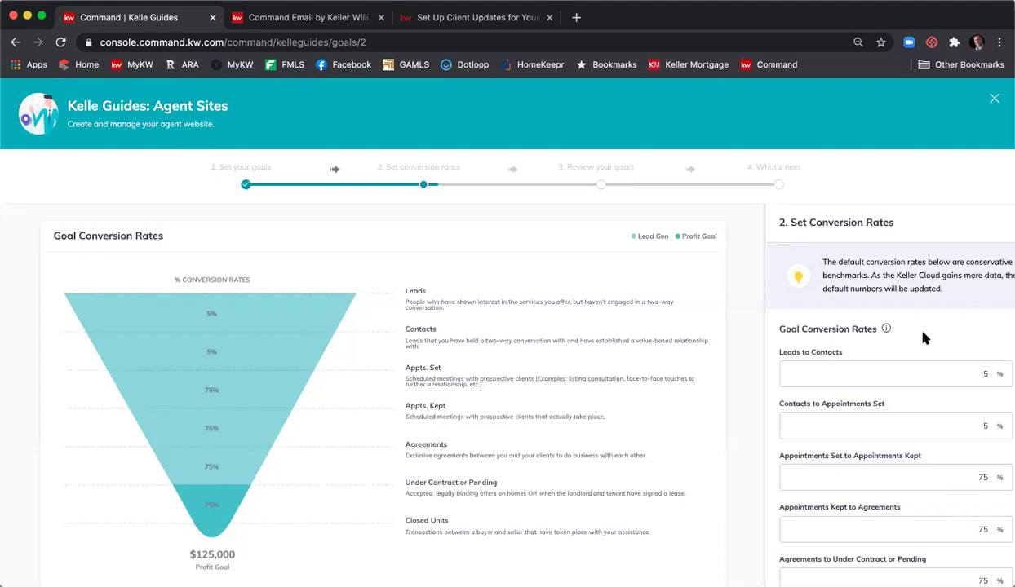
- Keep the 5%, 5%, 75% conversion rates, finish review and What's Next, and view goals
{"action": "scroll", "coordinate": [924, 337], "scroll_direction": "down", "scroll_amount": 1}
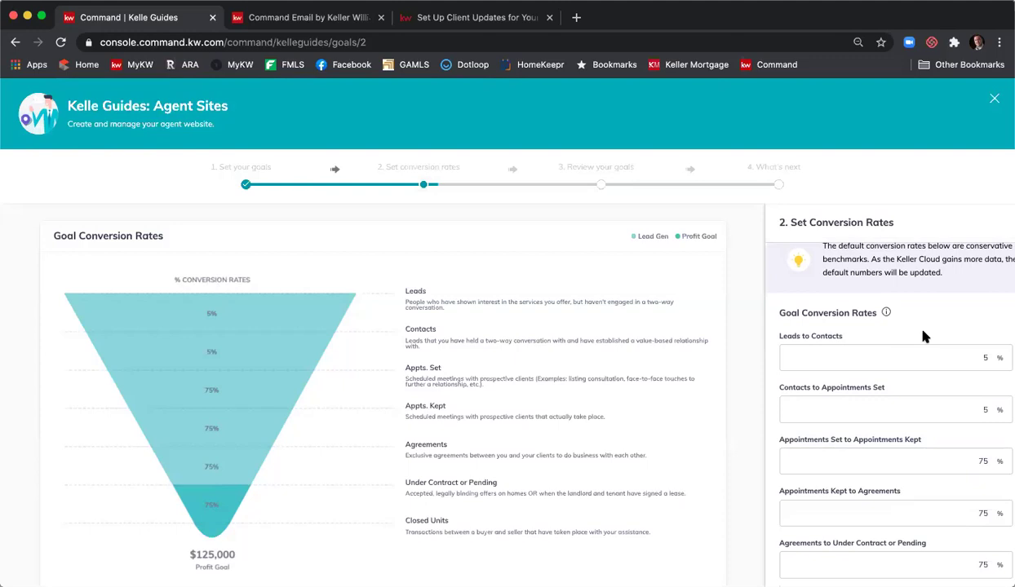
{"action": "scroll", "coordinate": [924, 336], "scroll_direction": "down", "scroll_amount": 3}
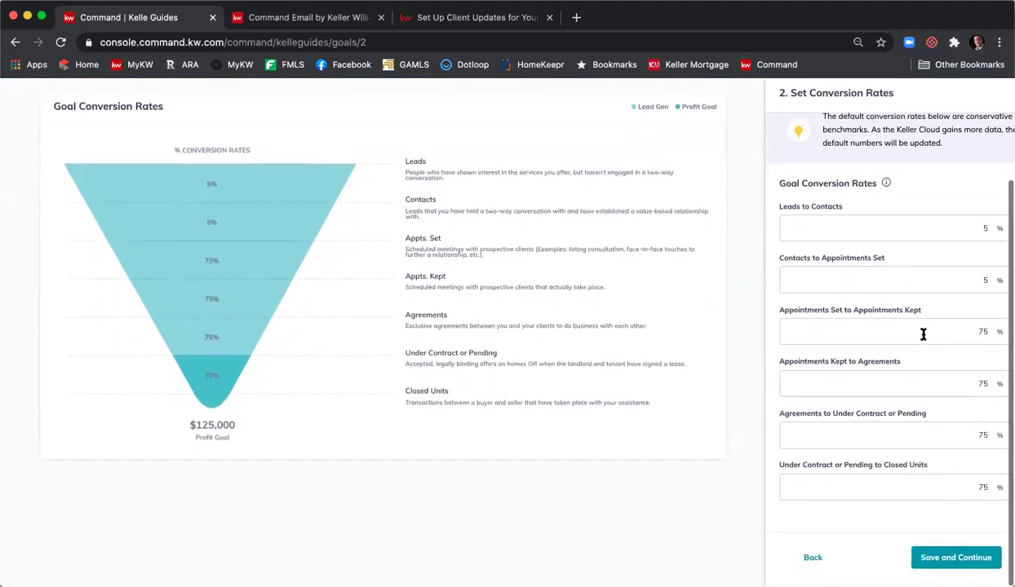
{"action": "left_click", "coordinate": [971, 559]}
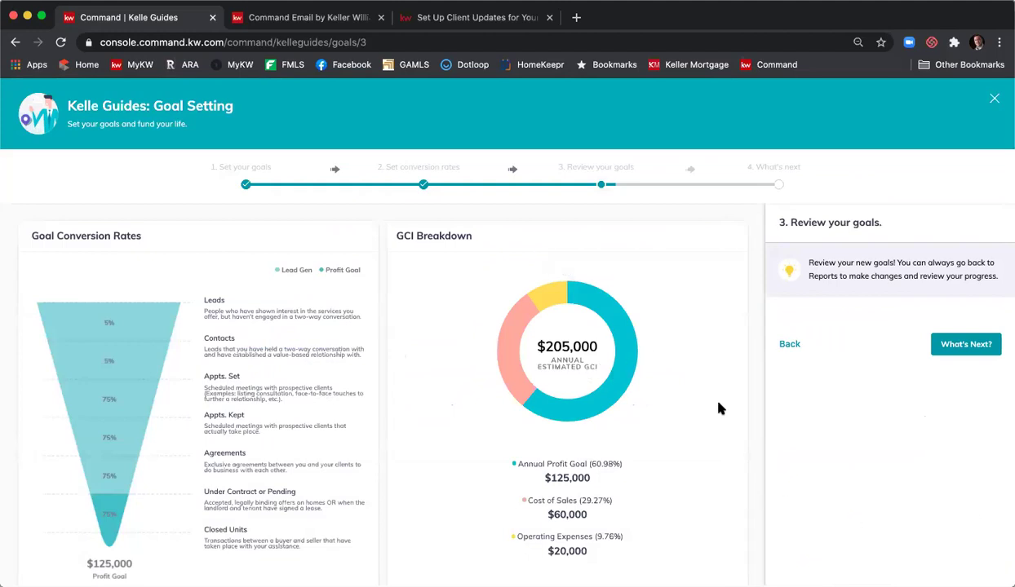
{"action": "scroll", "coordinate": [719, 407], "scroll_direction": "down", "scroll_amount": 1}
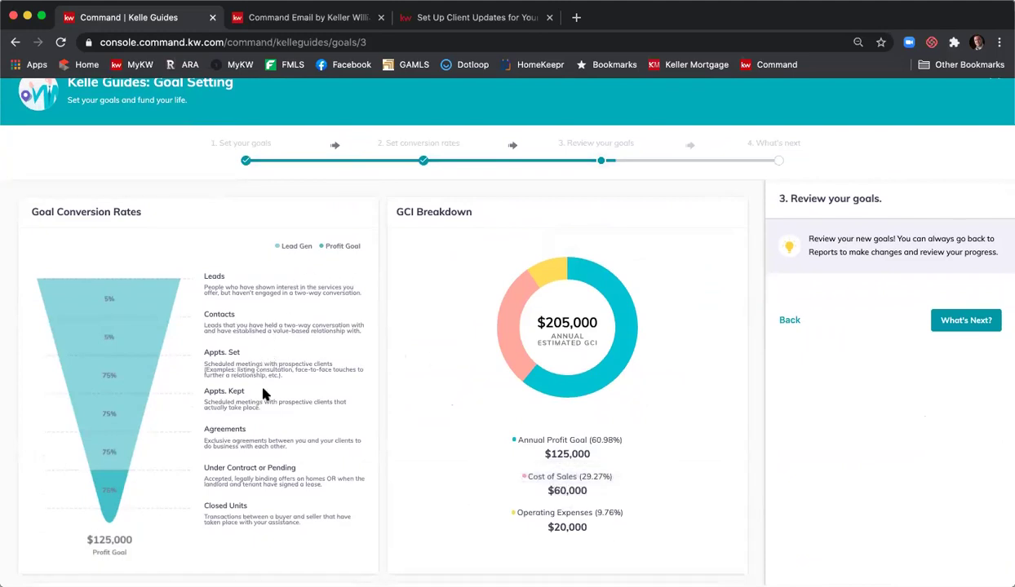
{"action": "scroll", "coordinate": [921, 326], "scroll_direction": "down", "scroll_amount": 5}
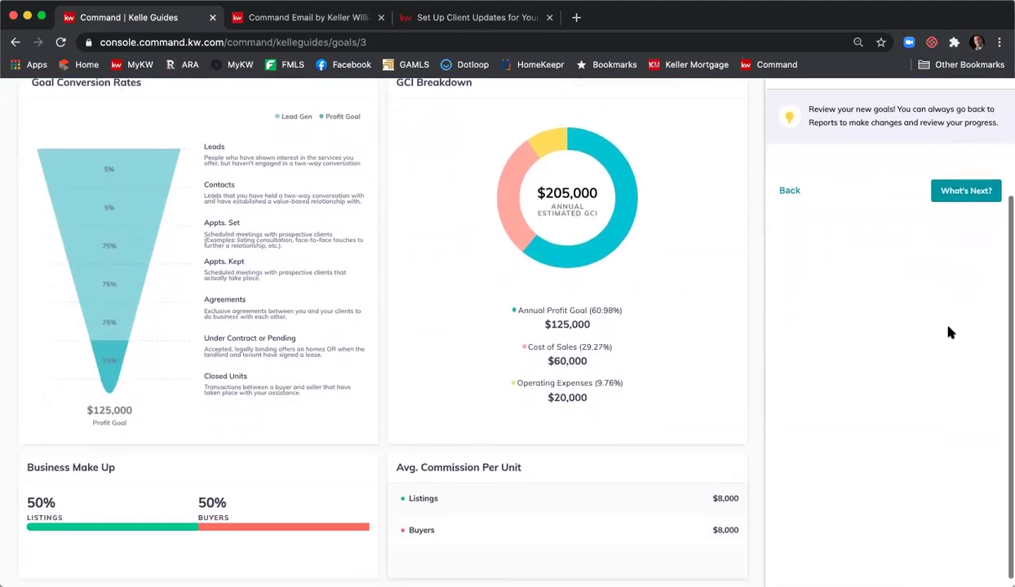
{"action": "scroll", "coordinate": [947, 333], "scroll_direction": "up", "scroll_amount": 6}
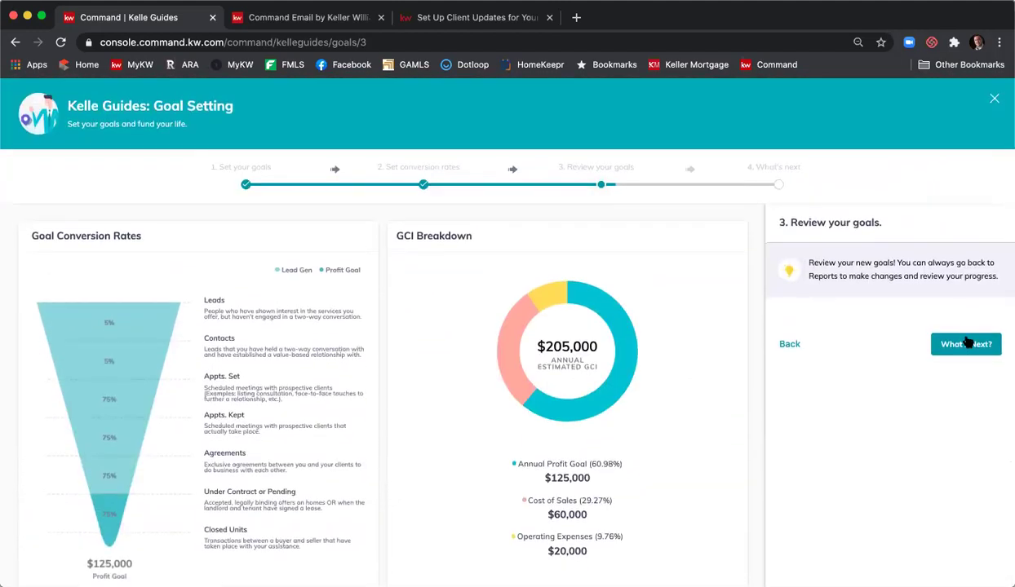
{"action": "left_click", "coordinate": [967, 344]}
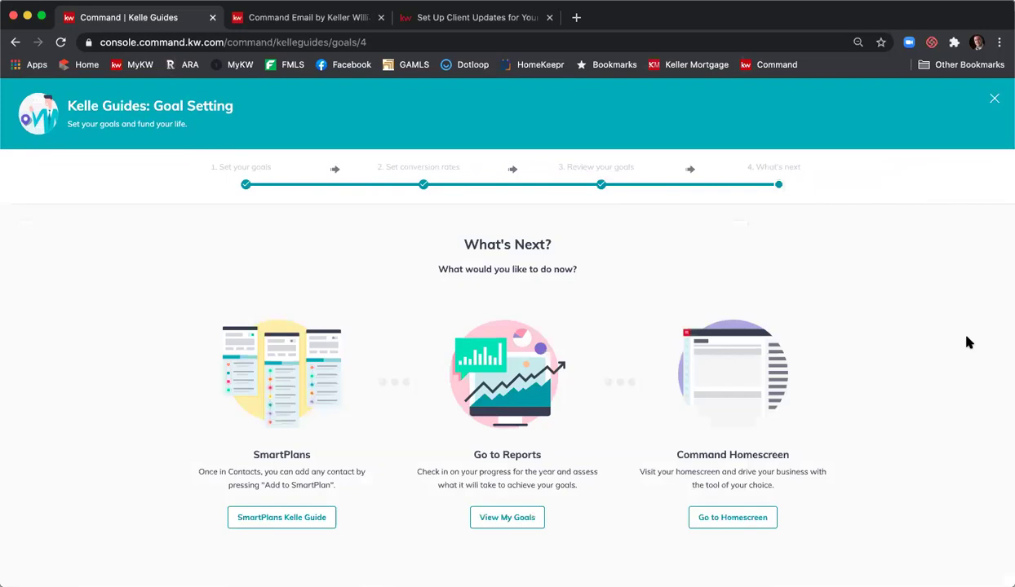
{"action": "left_click", "coordinate": [532, 520]}
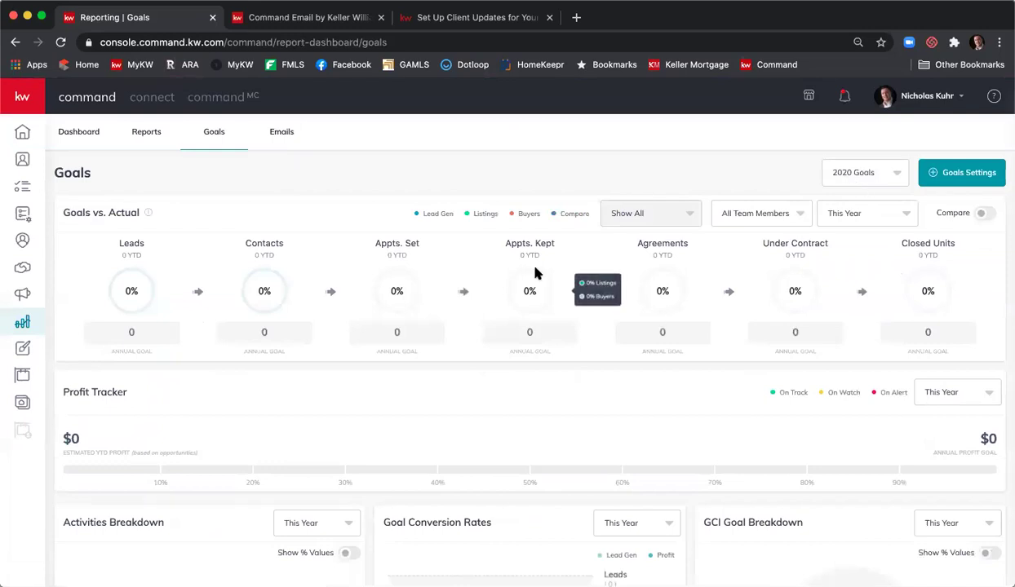
- Toggle Compare on and off, then switch All Team Members to a single agent
{"action": "left_click", "coordinate": [983, 214]}
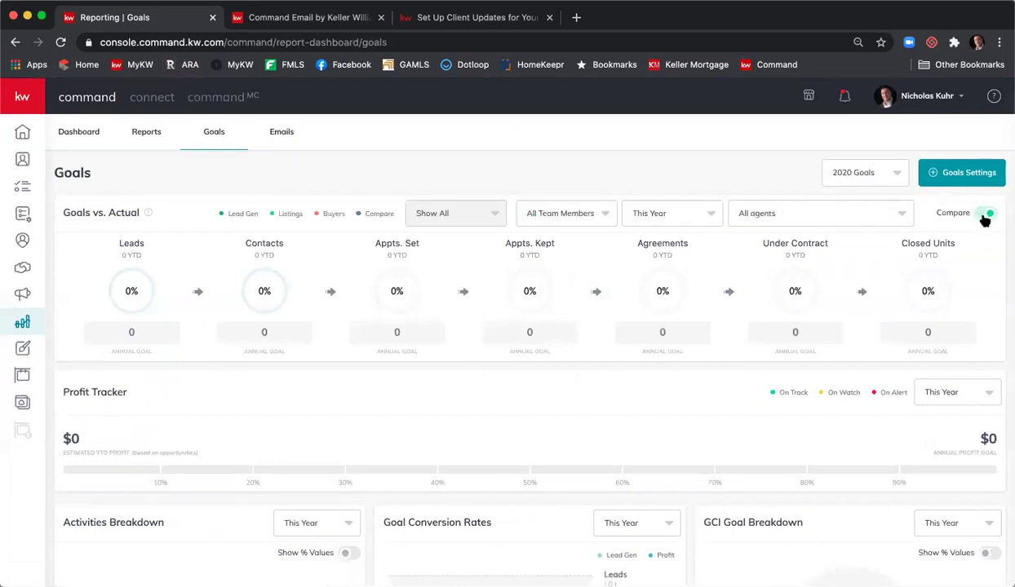
{"action": "left_click", "coordinate": [985, 215]}
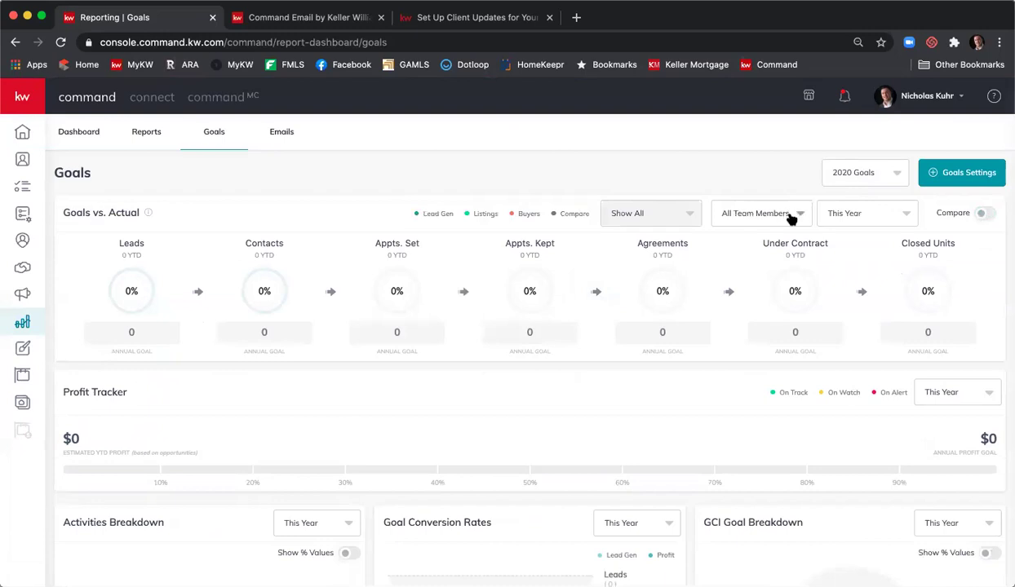
{"action": "left_click", "coordinate": [734, 215]}
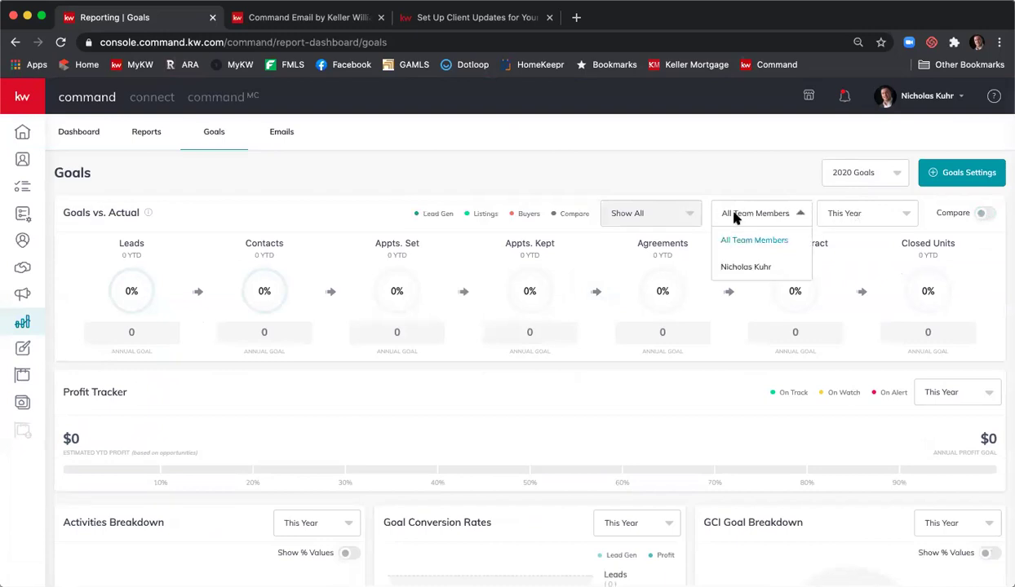
{"action": "left_click", "coordinate": [742, 268]}
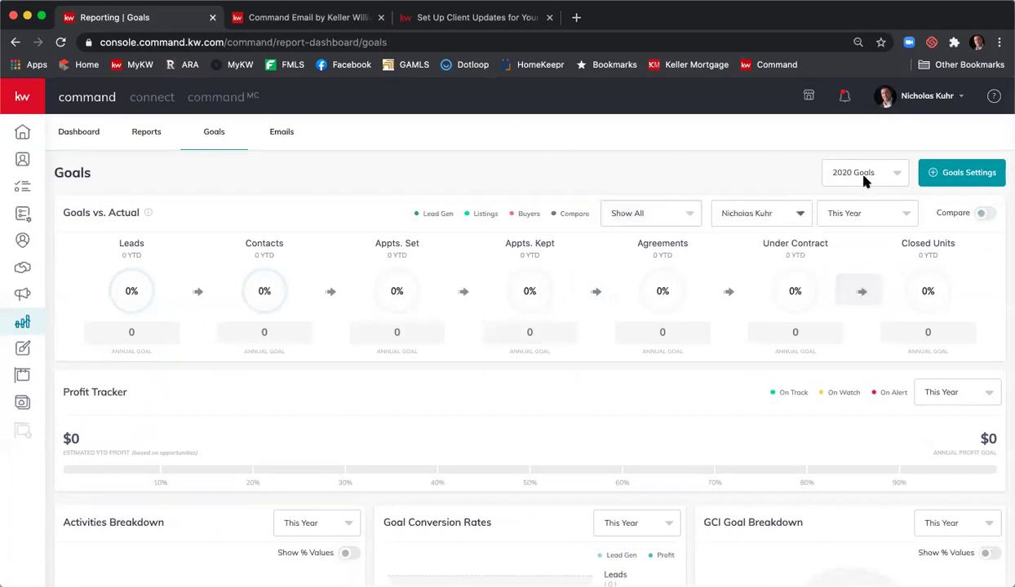
{"action": "scroll", "coordinate": [680, 225], "scroll_direction": "down", "scroll_amount": 2}
{"action": "scroll", "coordinate": [681, 226], "scroll_direction": "up", "scroll_amount": 2}
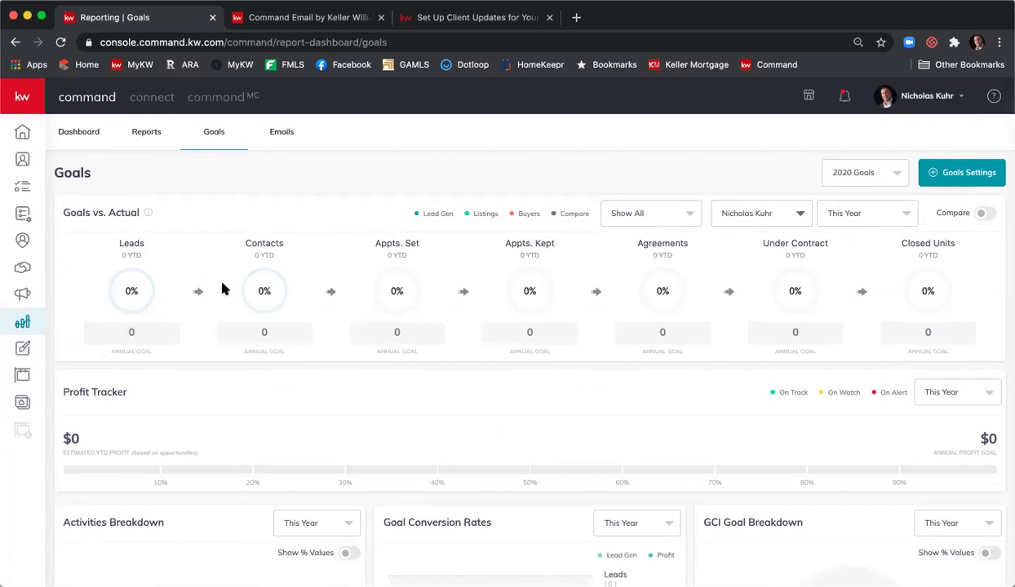
{"action": "mouse_move", "coordinate": [367, 272]}
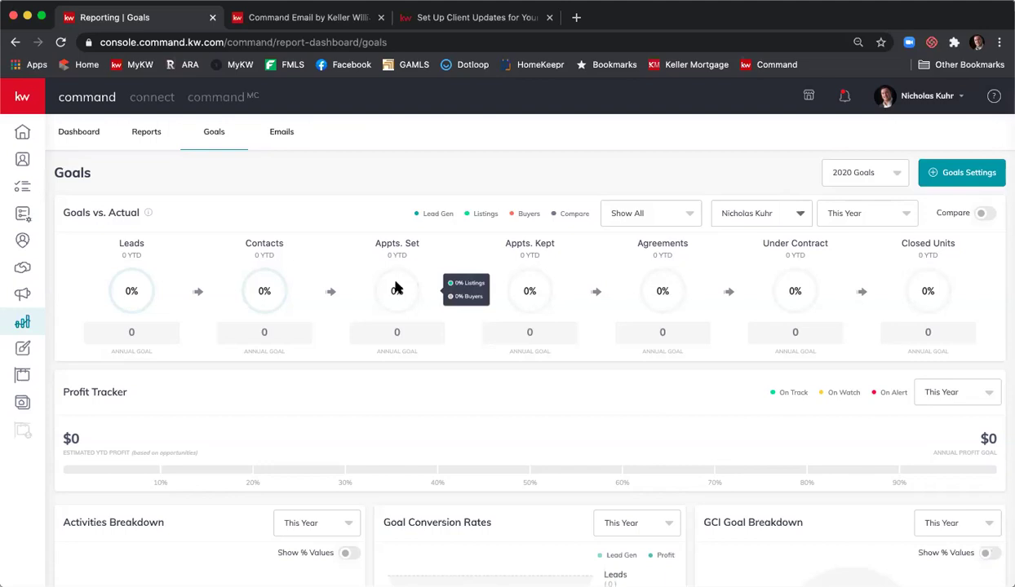
{"action": "scroll", "coordinate": [396, 288], "scroll_direction": "down", "scroll_amount": 1}
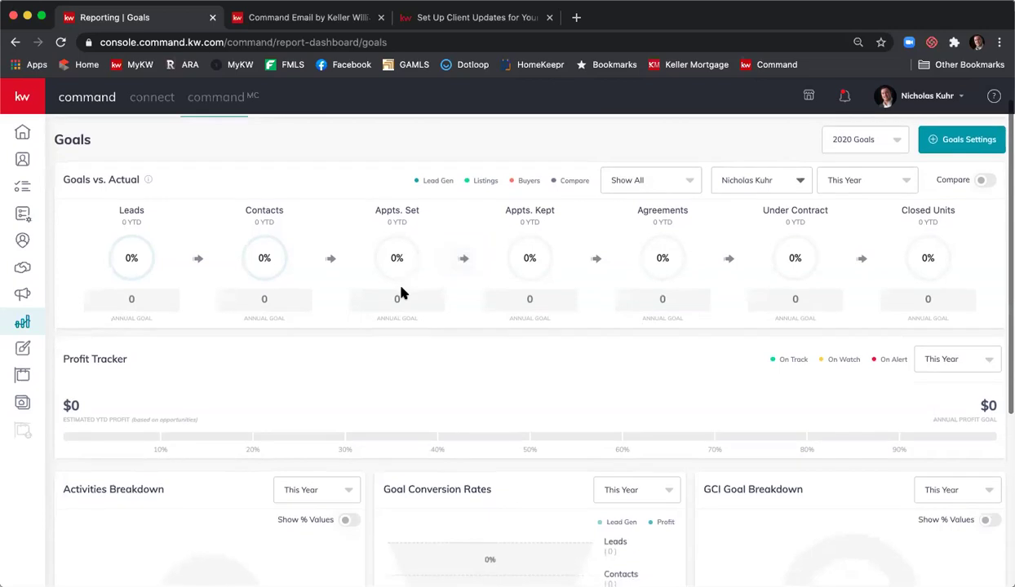